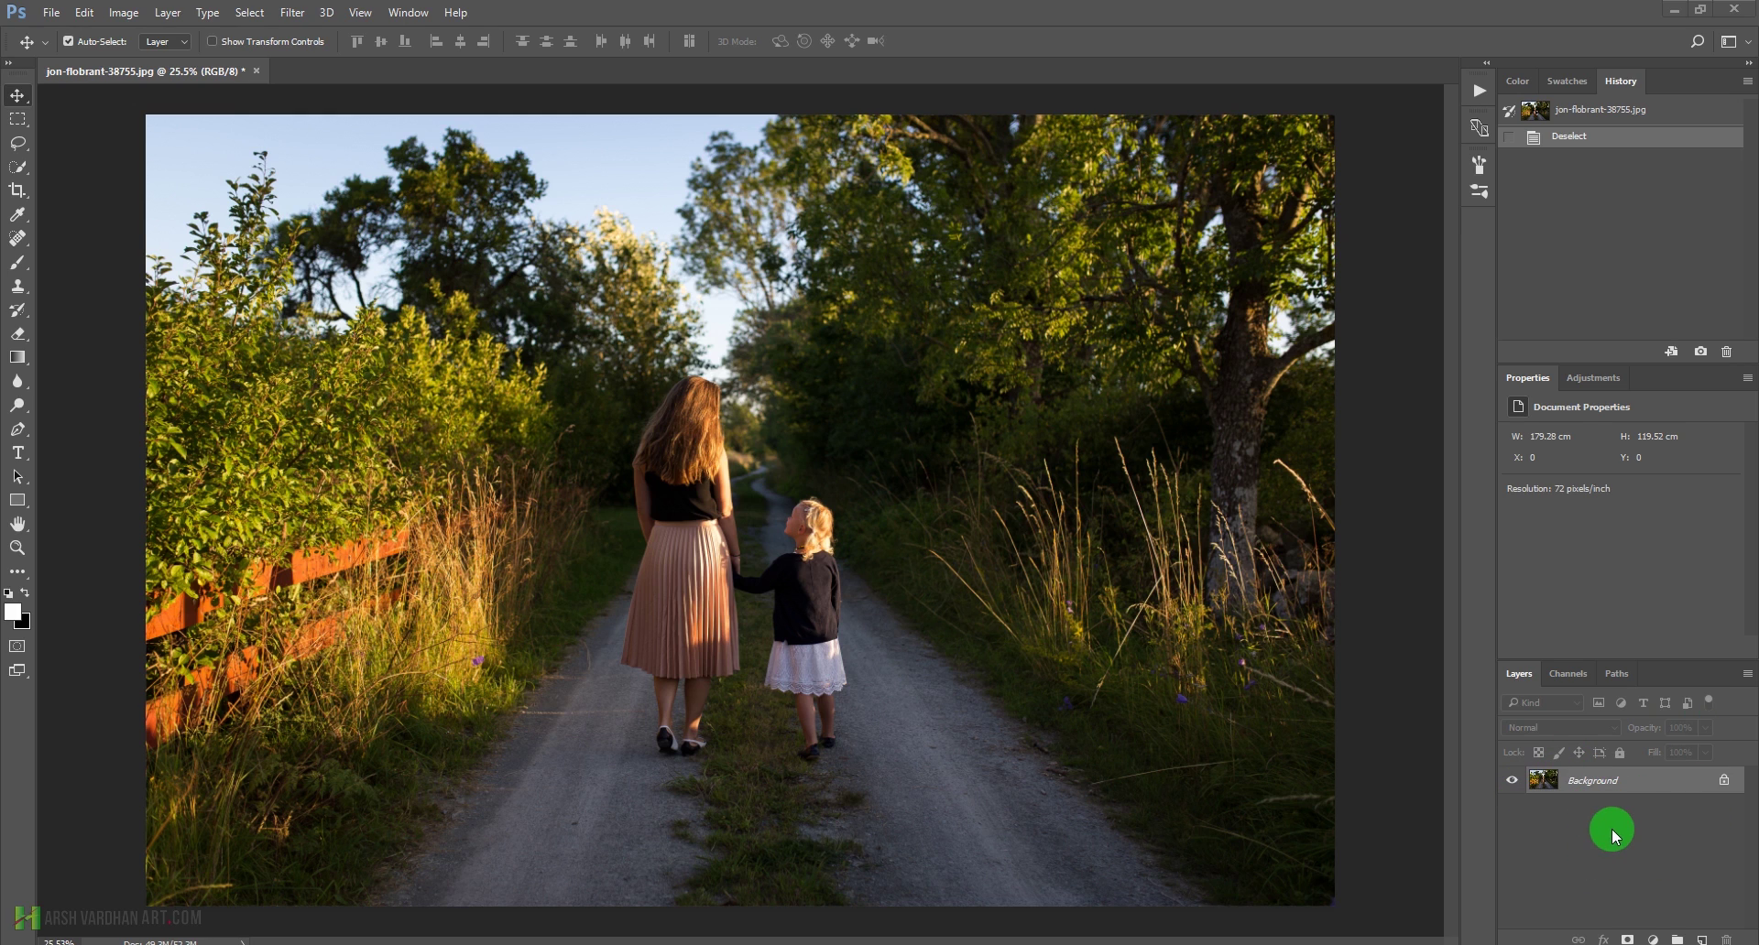
# Duplicate the Background layer and keep the copy active above the original
pyautogui.hotkey('ctrl', 'j')
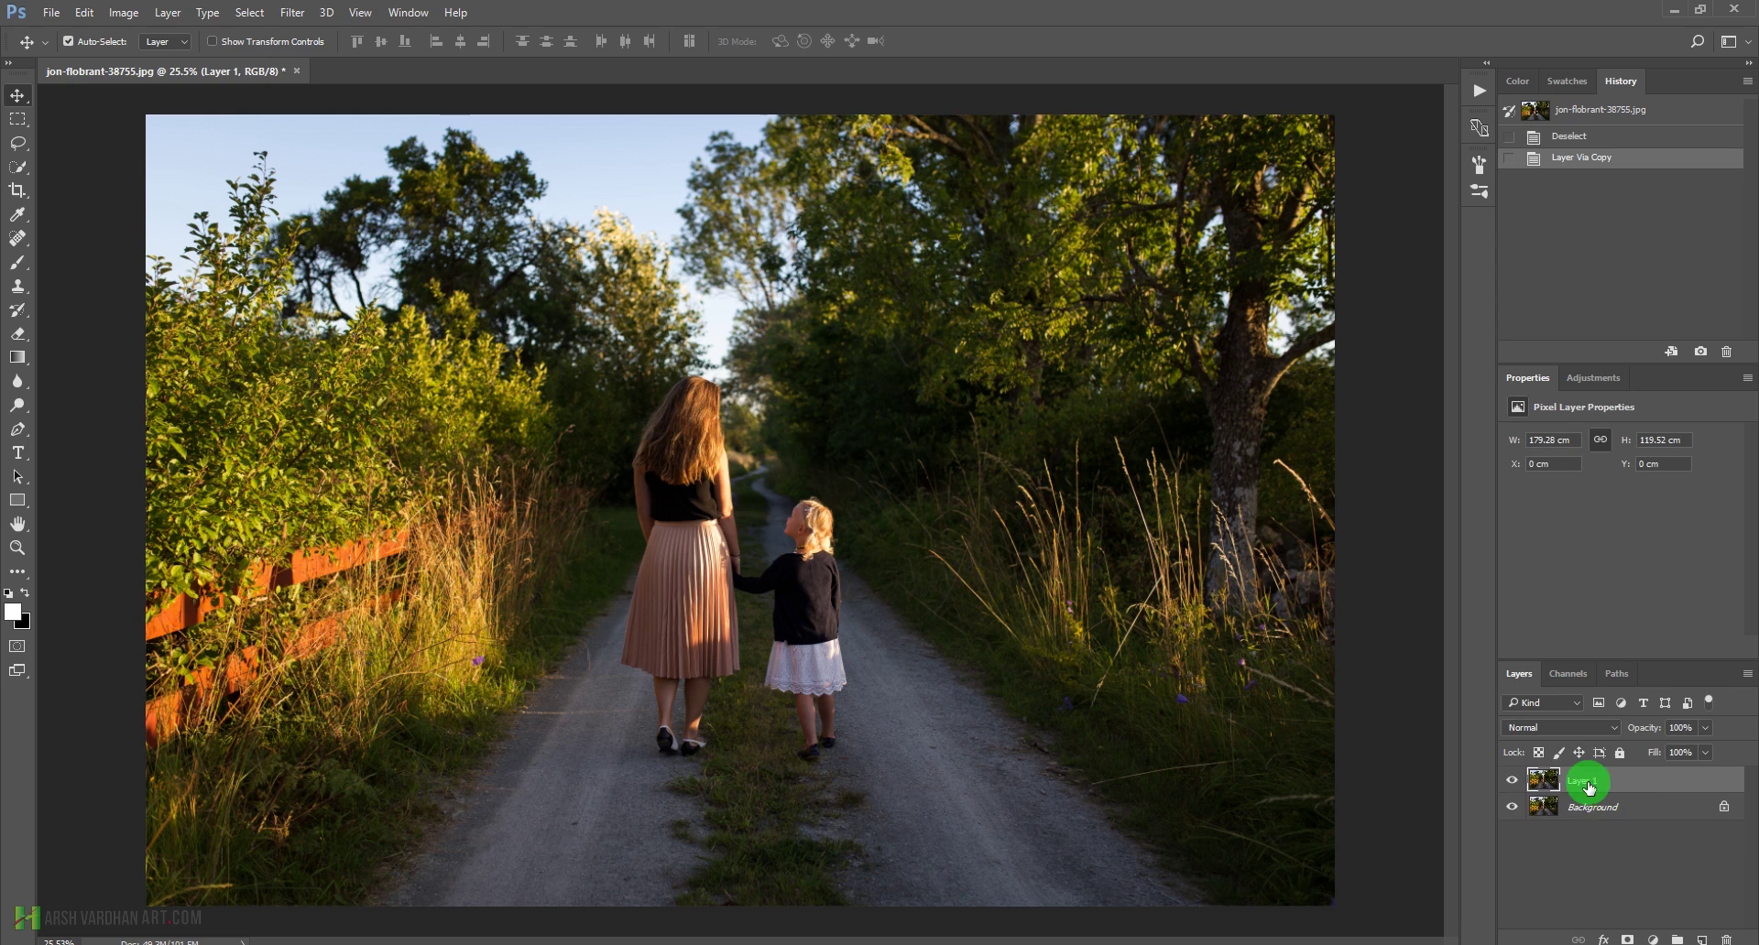
pyautogui.moveTo(1609, 809)
pyautogui.mouseDown()
pyautogui.moveTo(1700, 941)
pyautogui.moveTo(1696, 895)
pyautogui.moveTo(1641, 814)
pyautogui.mouseUp()
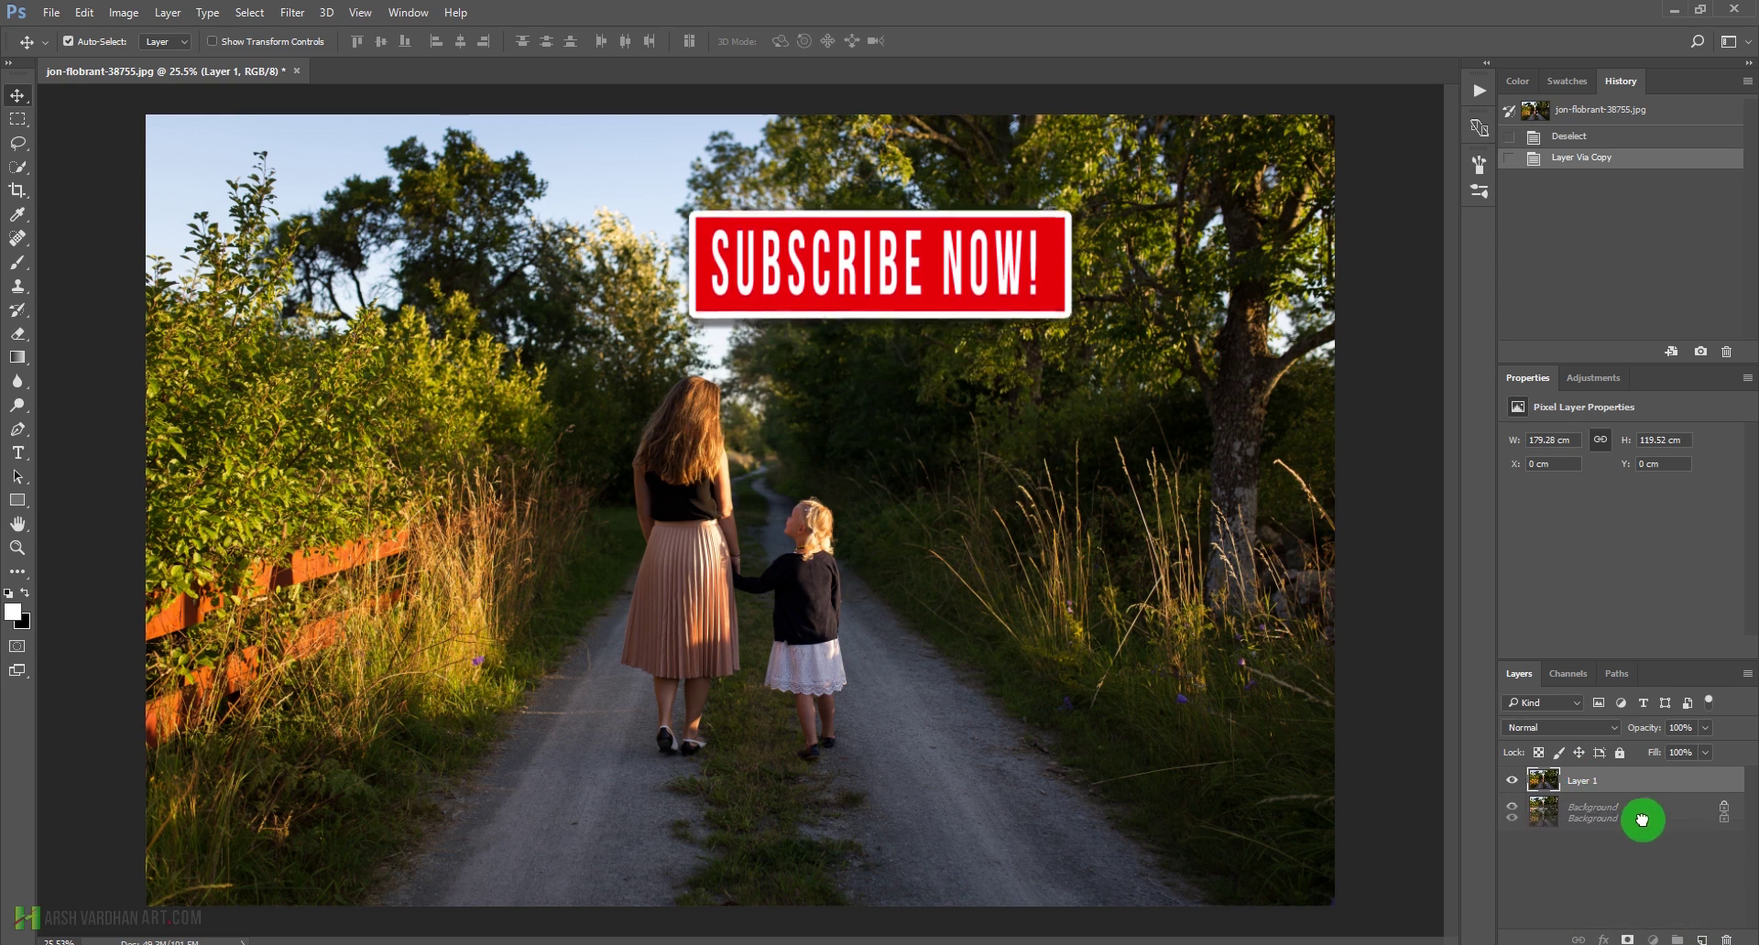
pyautogui.click(1584, 783)
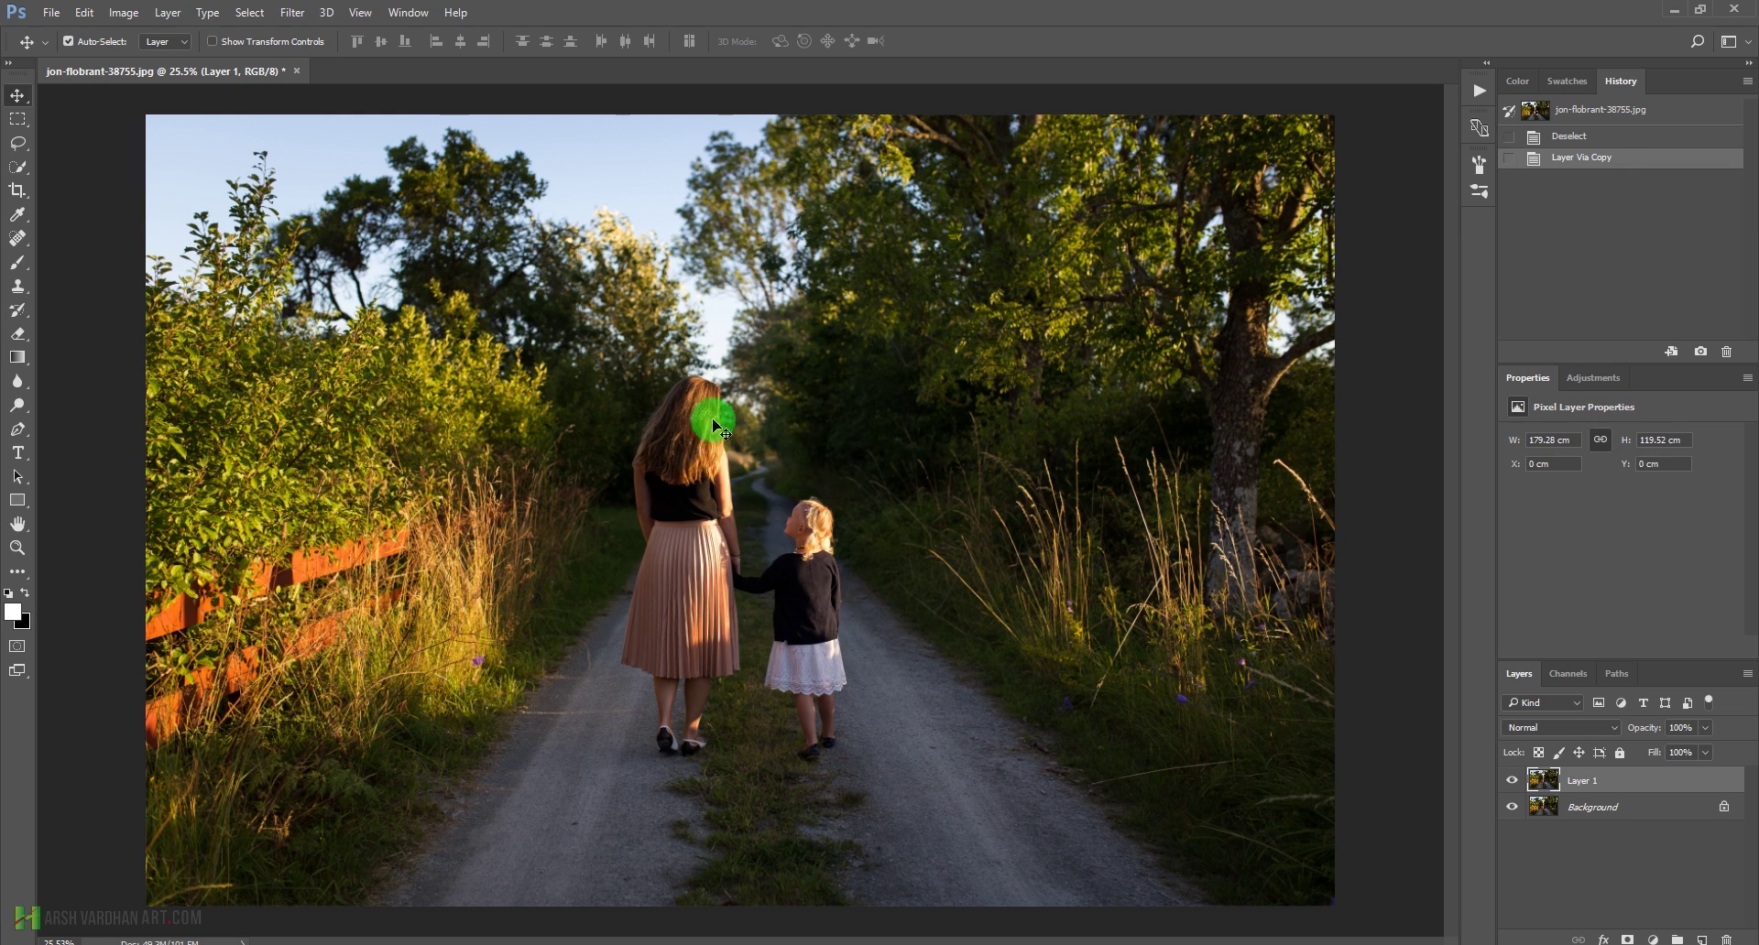
# Add a Levels adjustment layer with input levels of 19 for shadows, 1.58 for midtones and 219 for highlights
pyautogui.click(1600, 379)
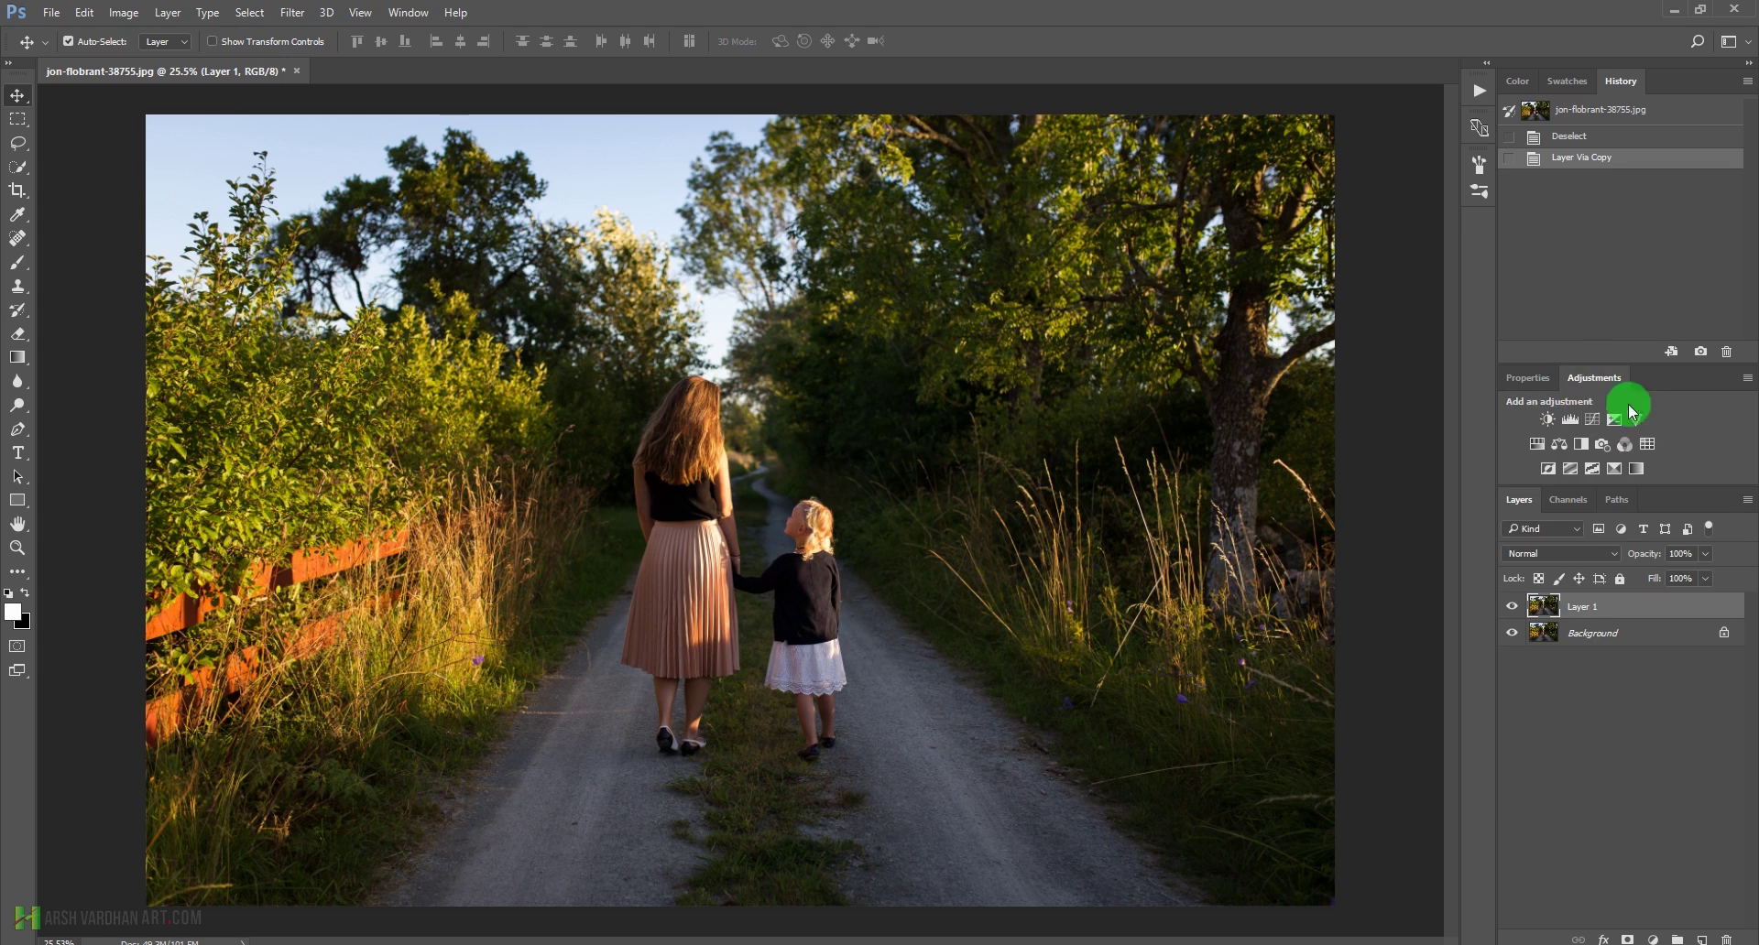
pyautogui.click(1569, 421)
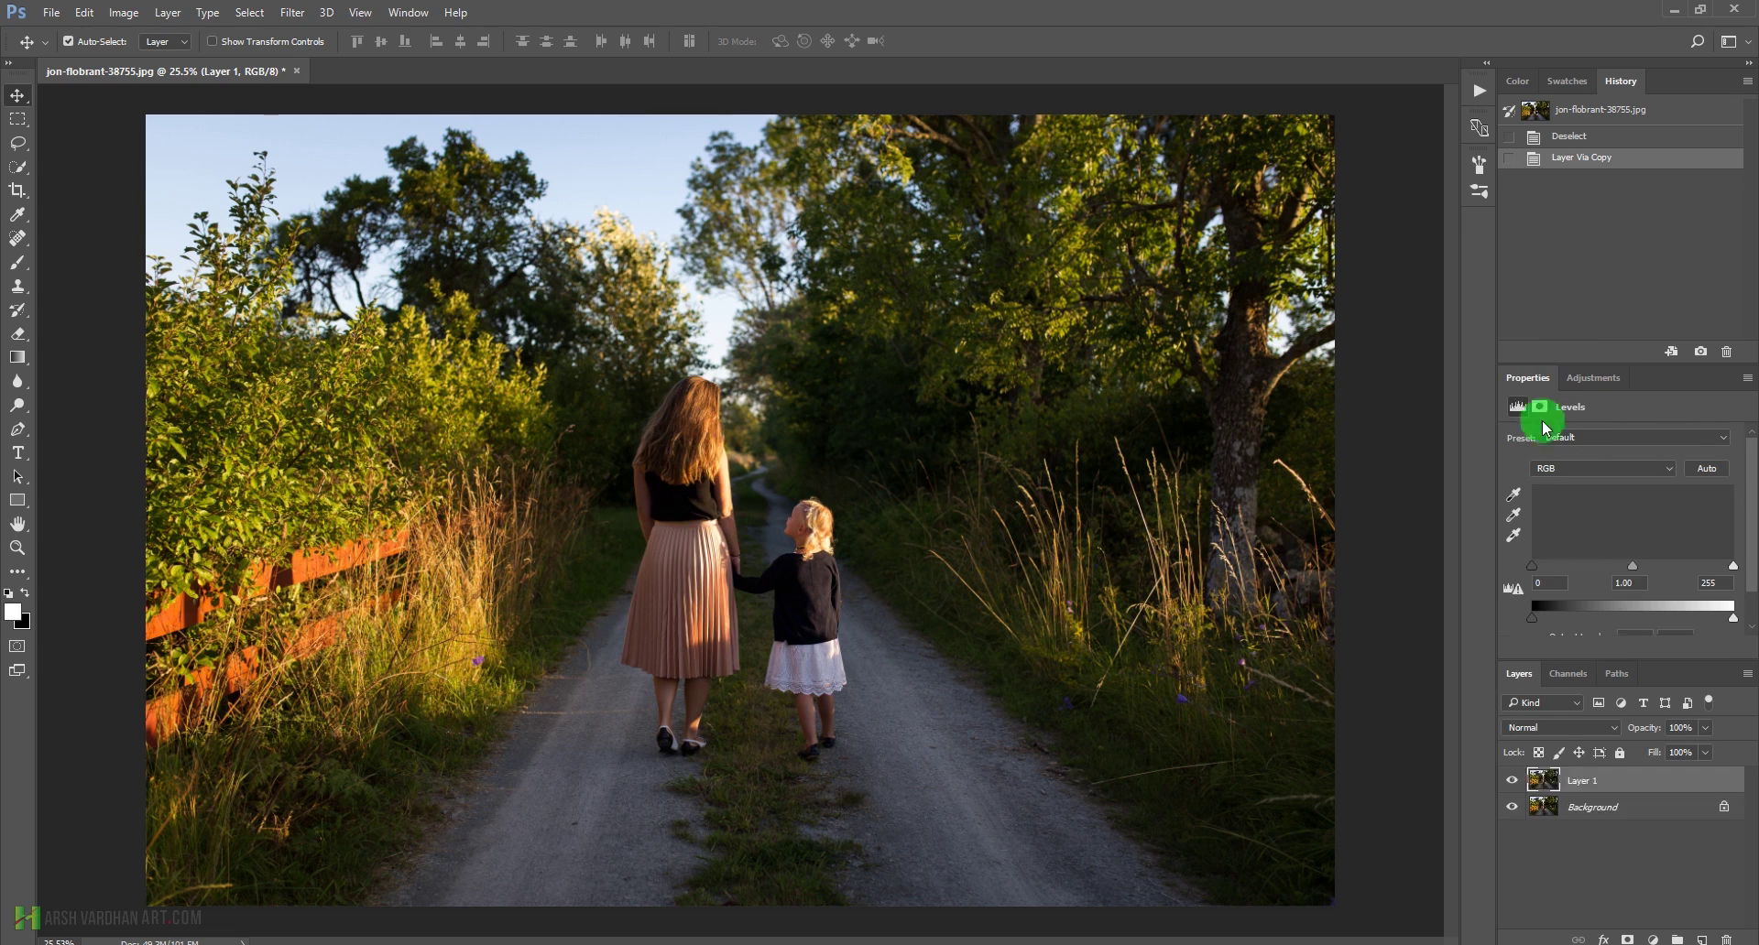
pyautogui.moveTo(1540, 570); pyautogui.dragTo(1607, 571)
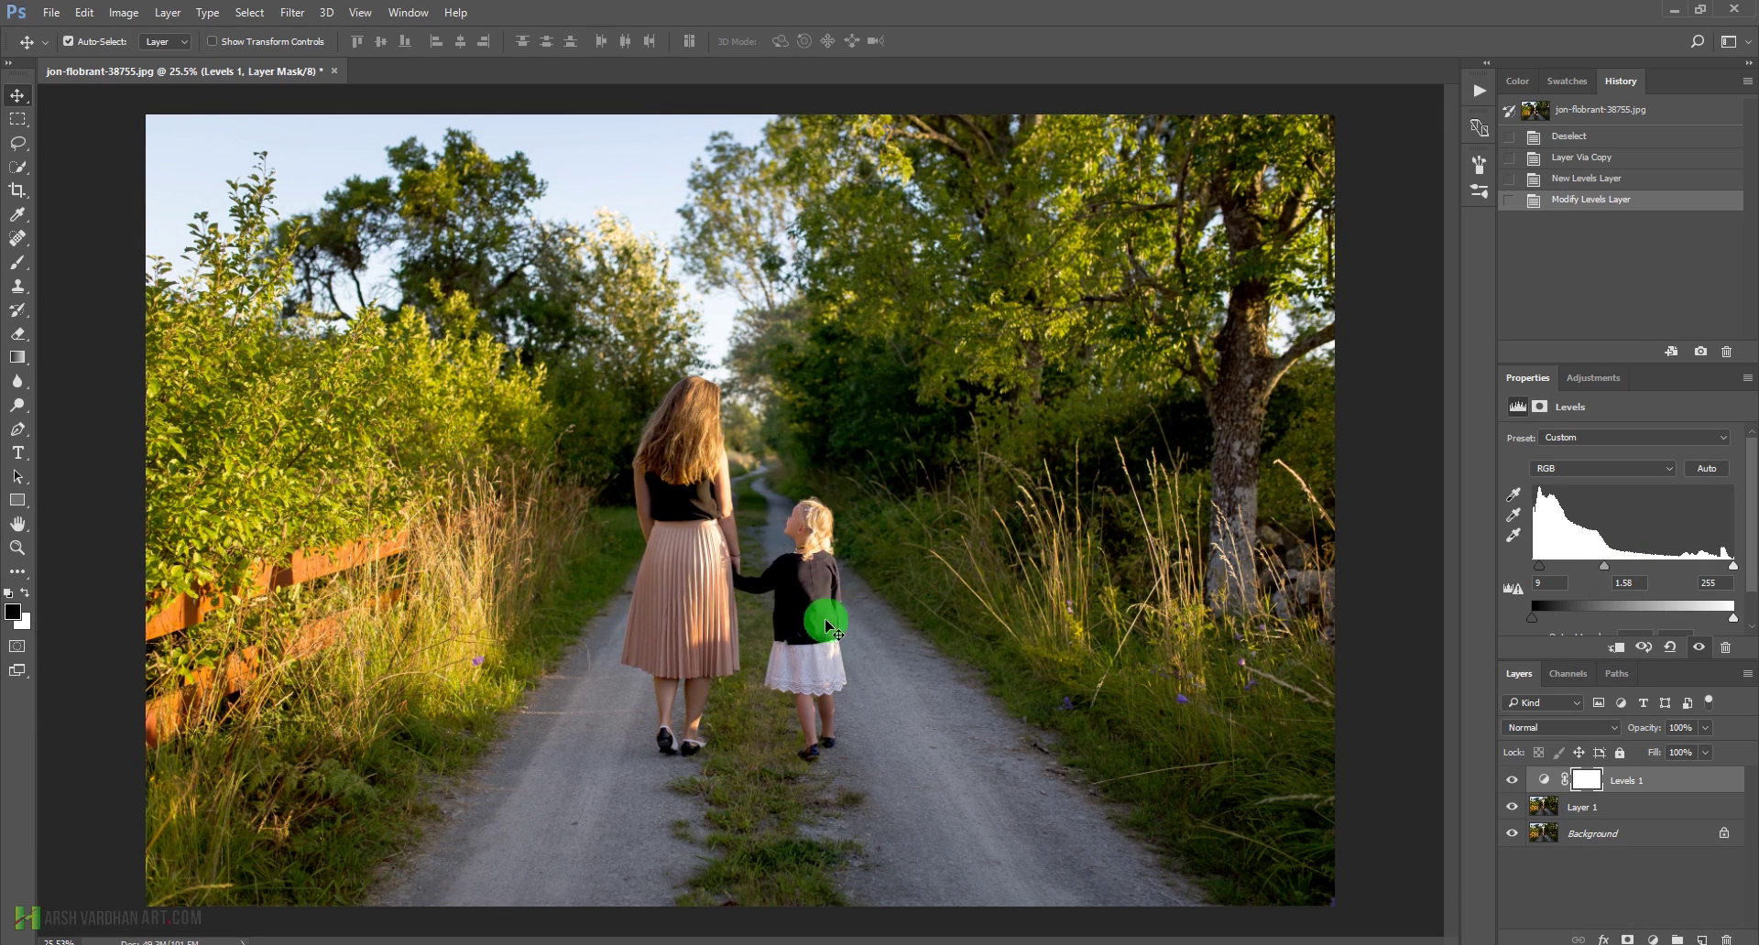
pyautogui.moveTo(1732, 566); pyautogui.dragTo(1704, 568)
pyautogui.moveTo(1538, 568); pyautogui.dragTo(1552, 570)
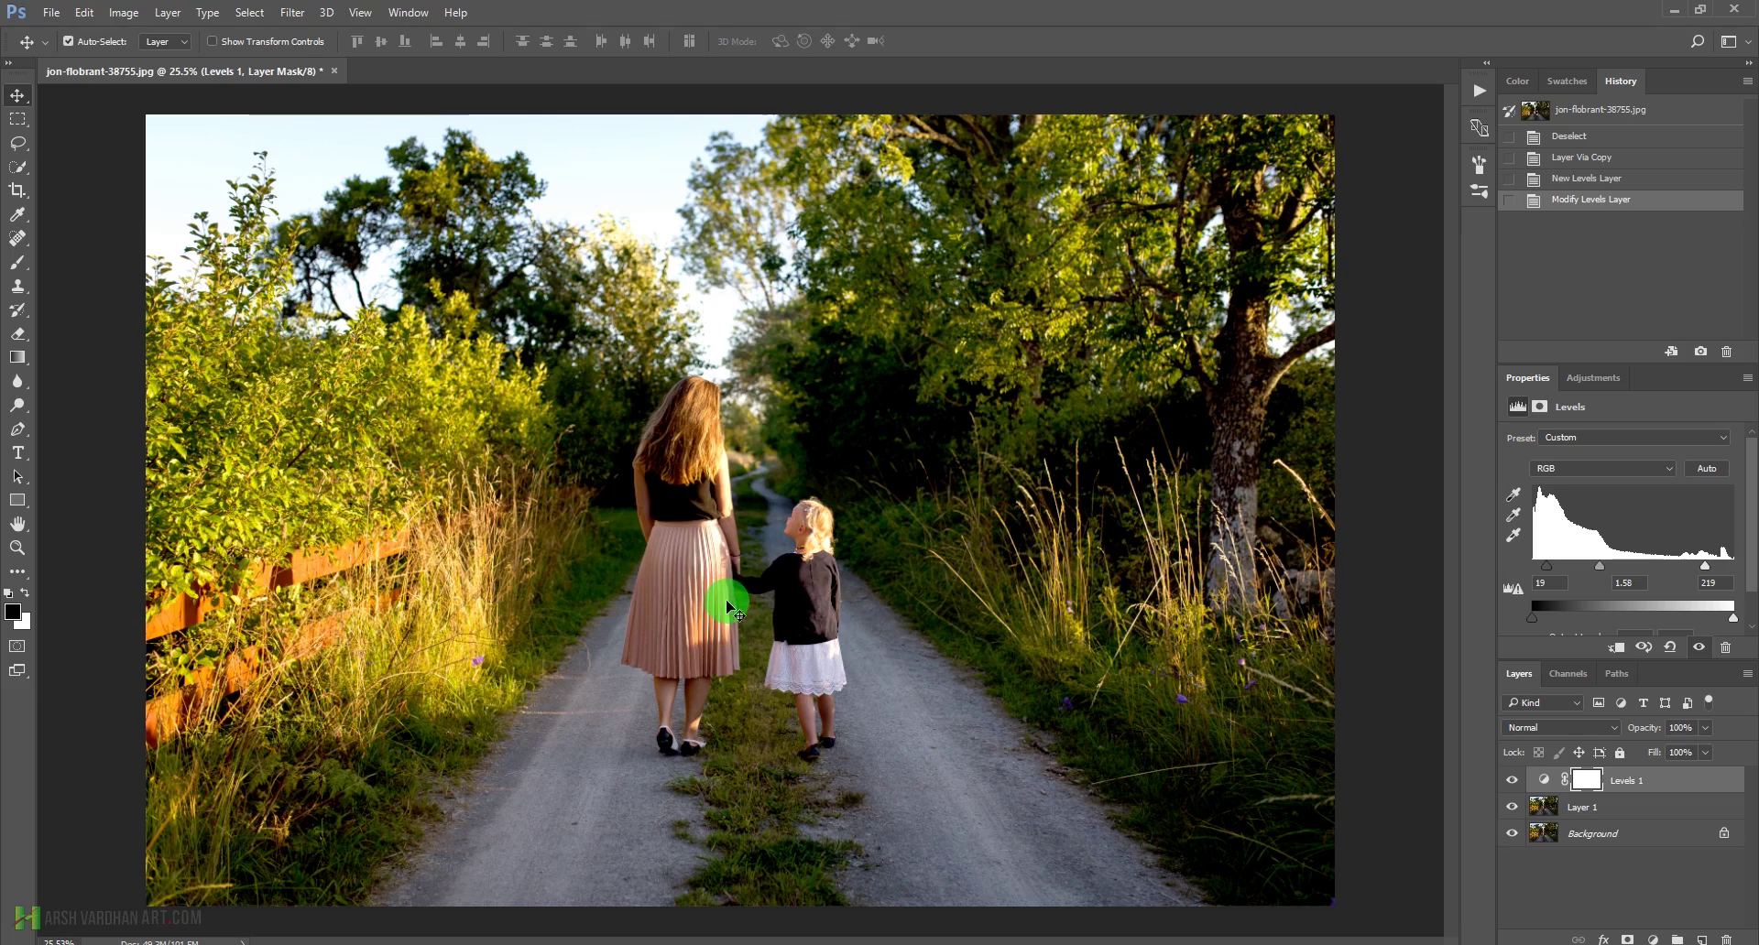
# Select the woman from her hair down to her shoes using the Quick Selection tool with an enlarged brush
pyautogui.scroll(3, 719, 578)
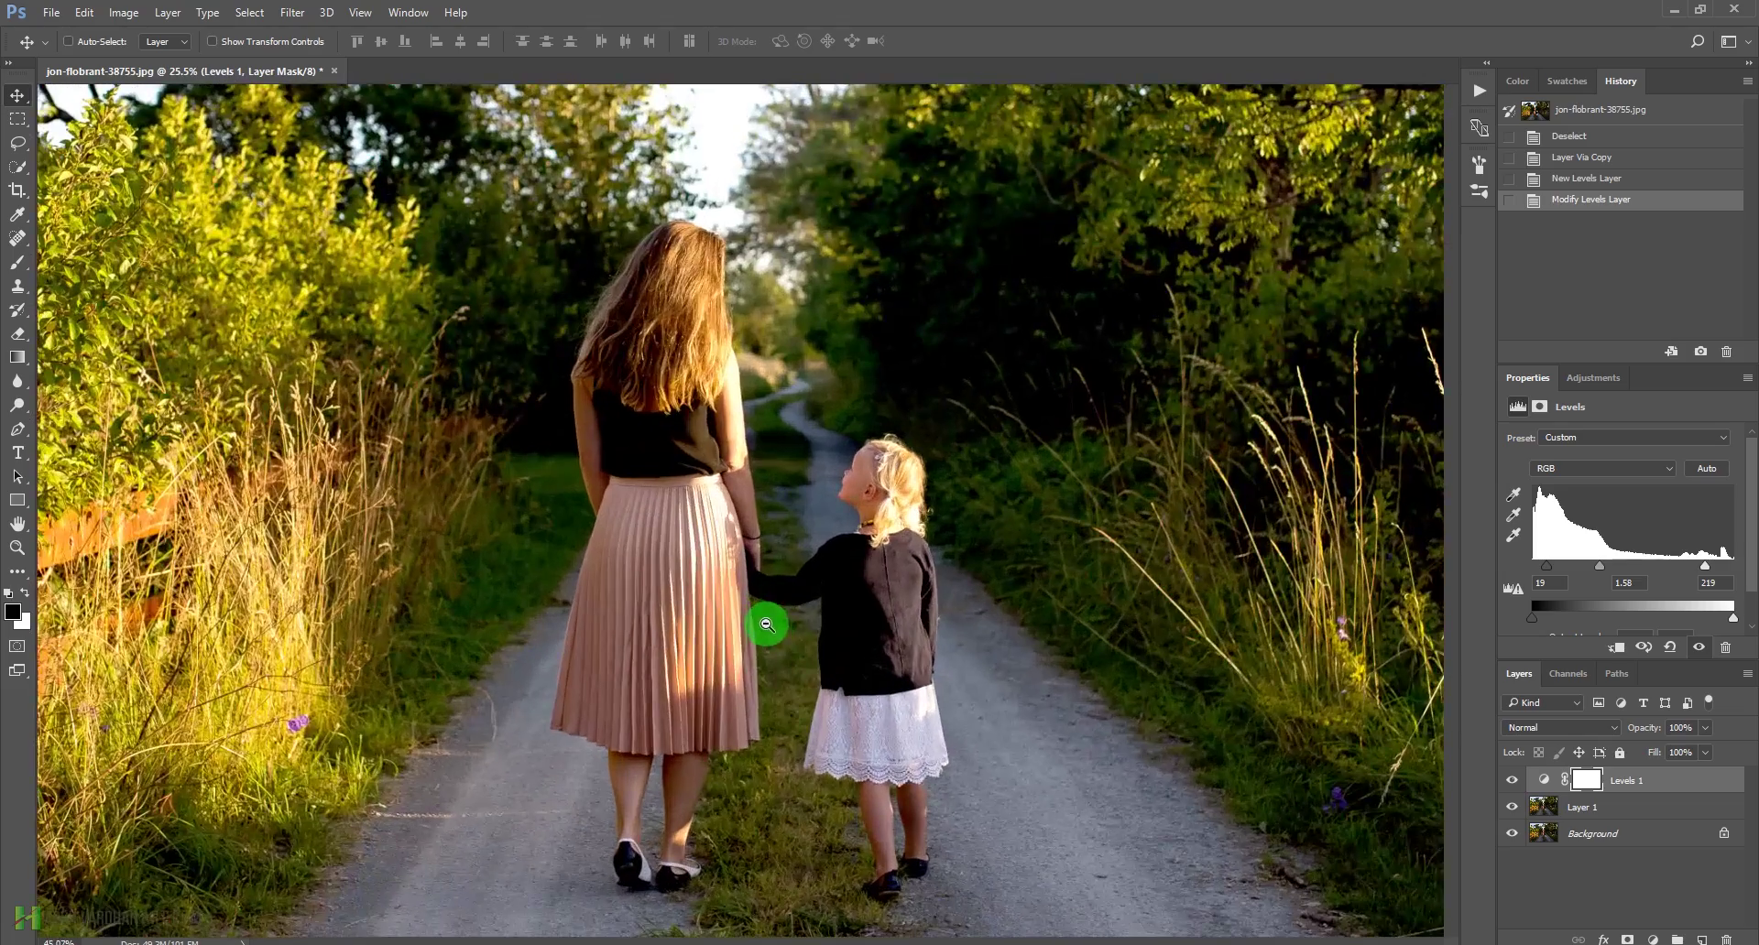
pyautogui.moveTo(730, 448); pyautogui.dragTo(759, 381)
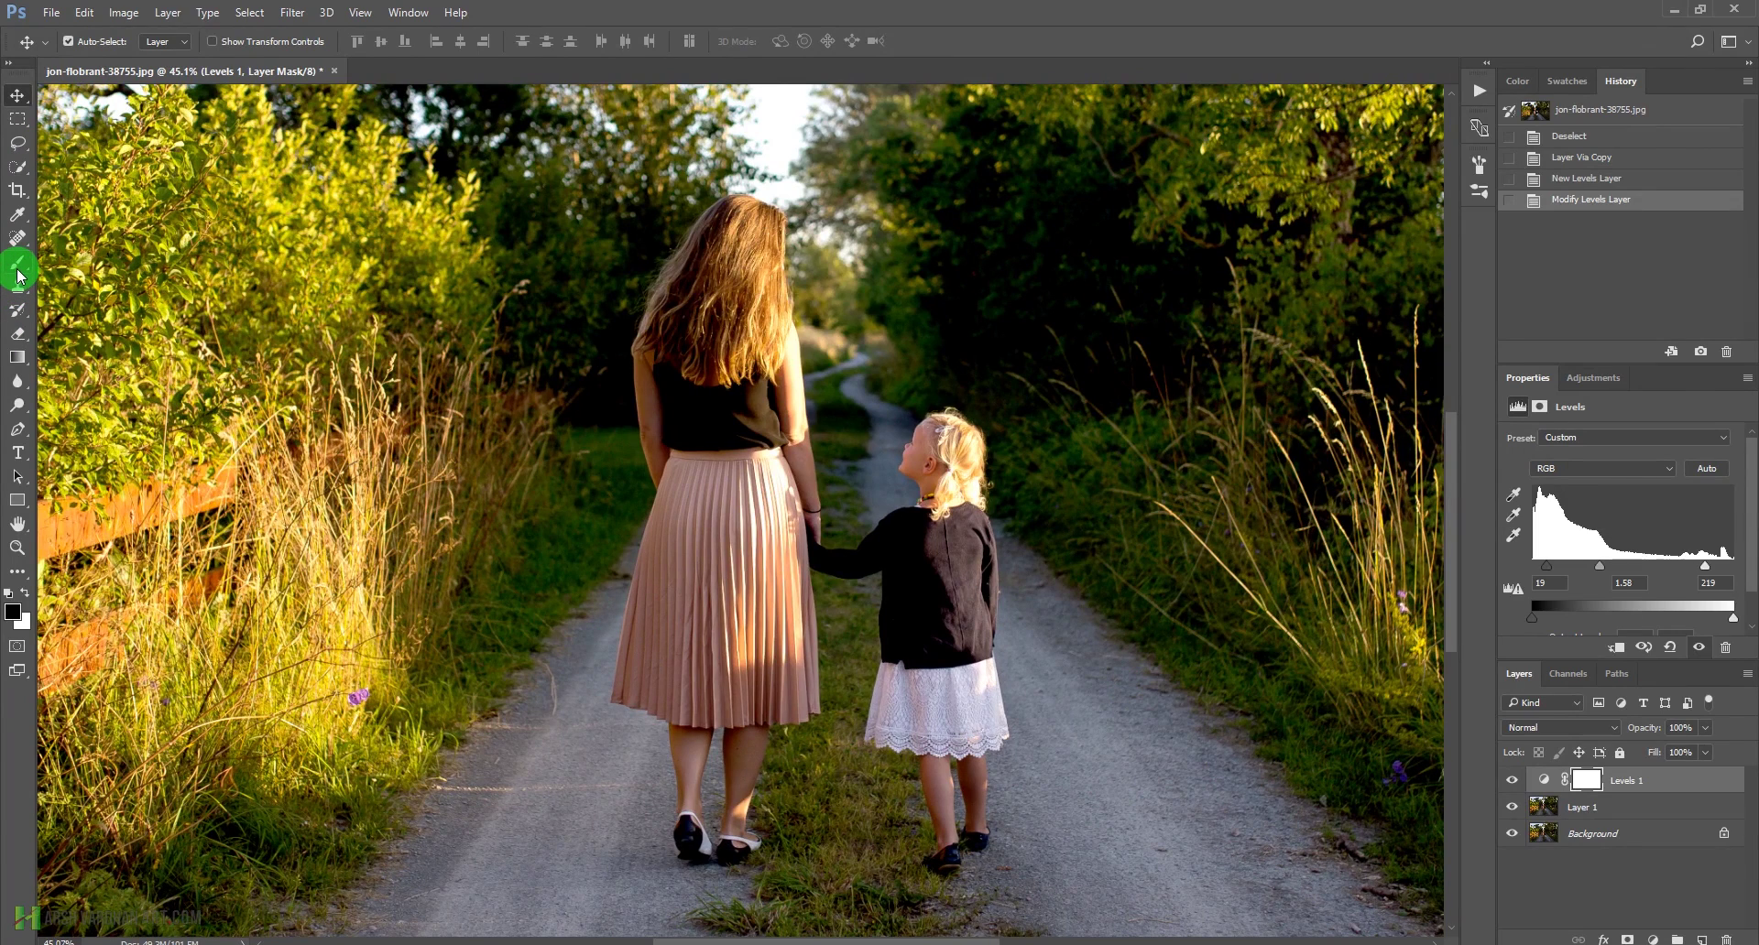
pyautogui.press('w')
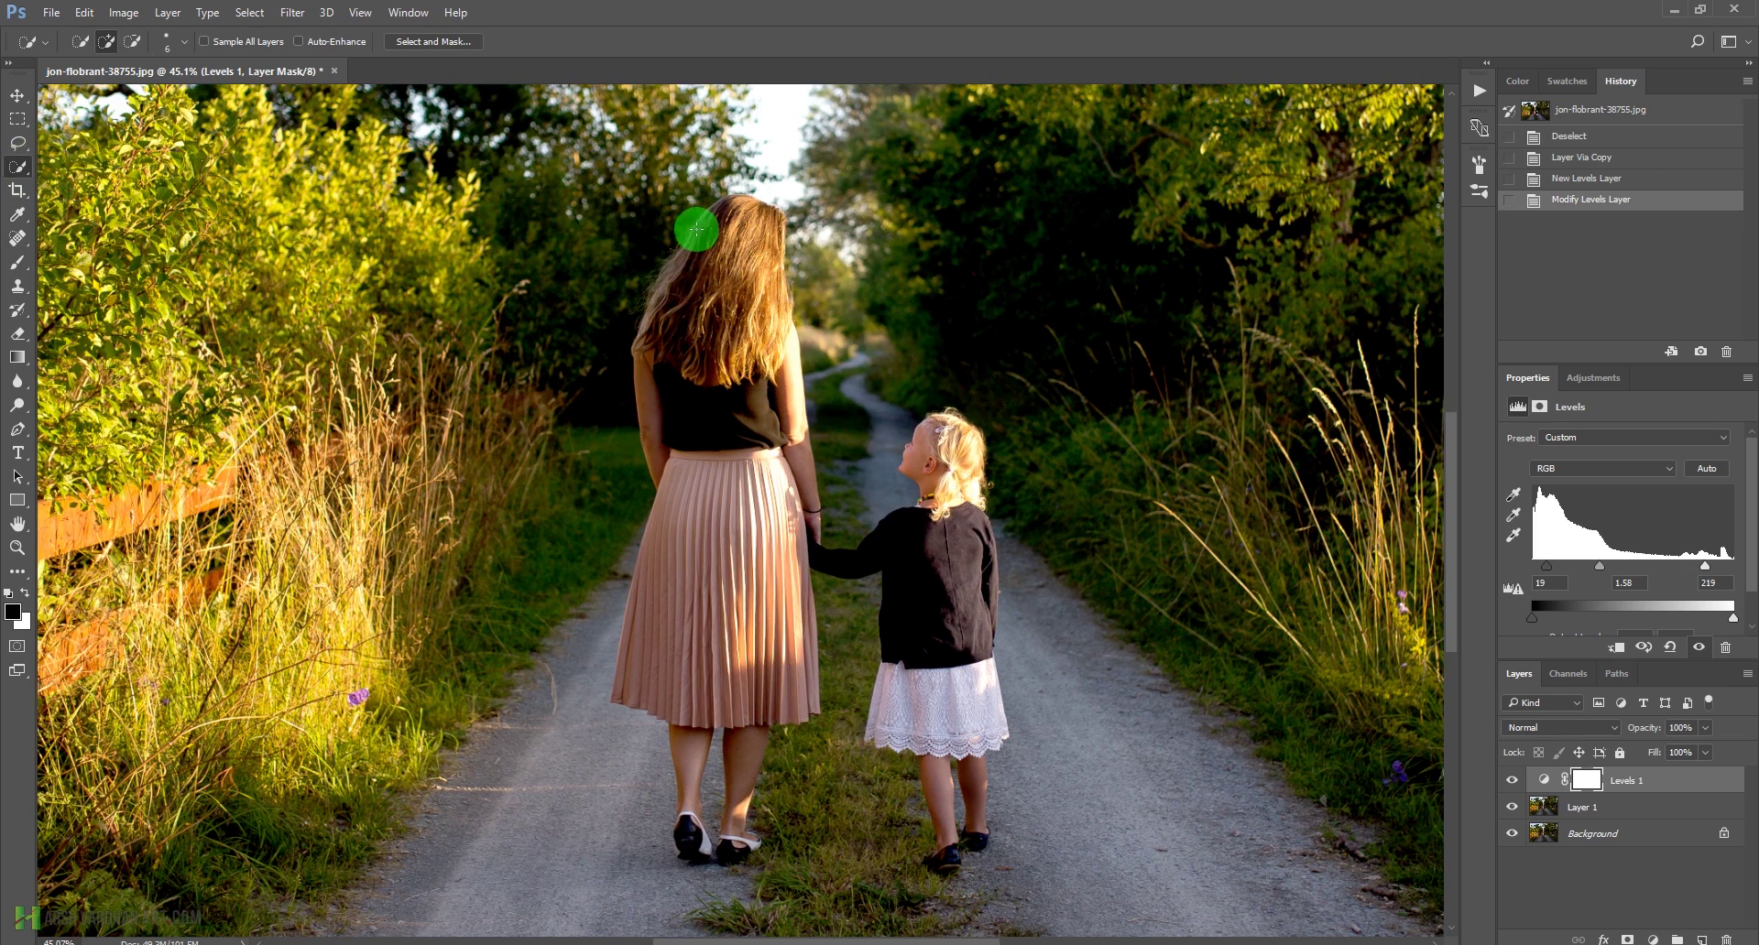
pyautogui.press(']')
pyautogui.press(']')
pyautogui.press(']')
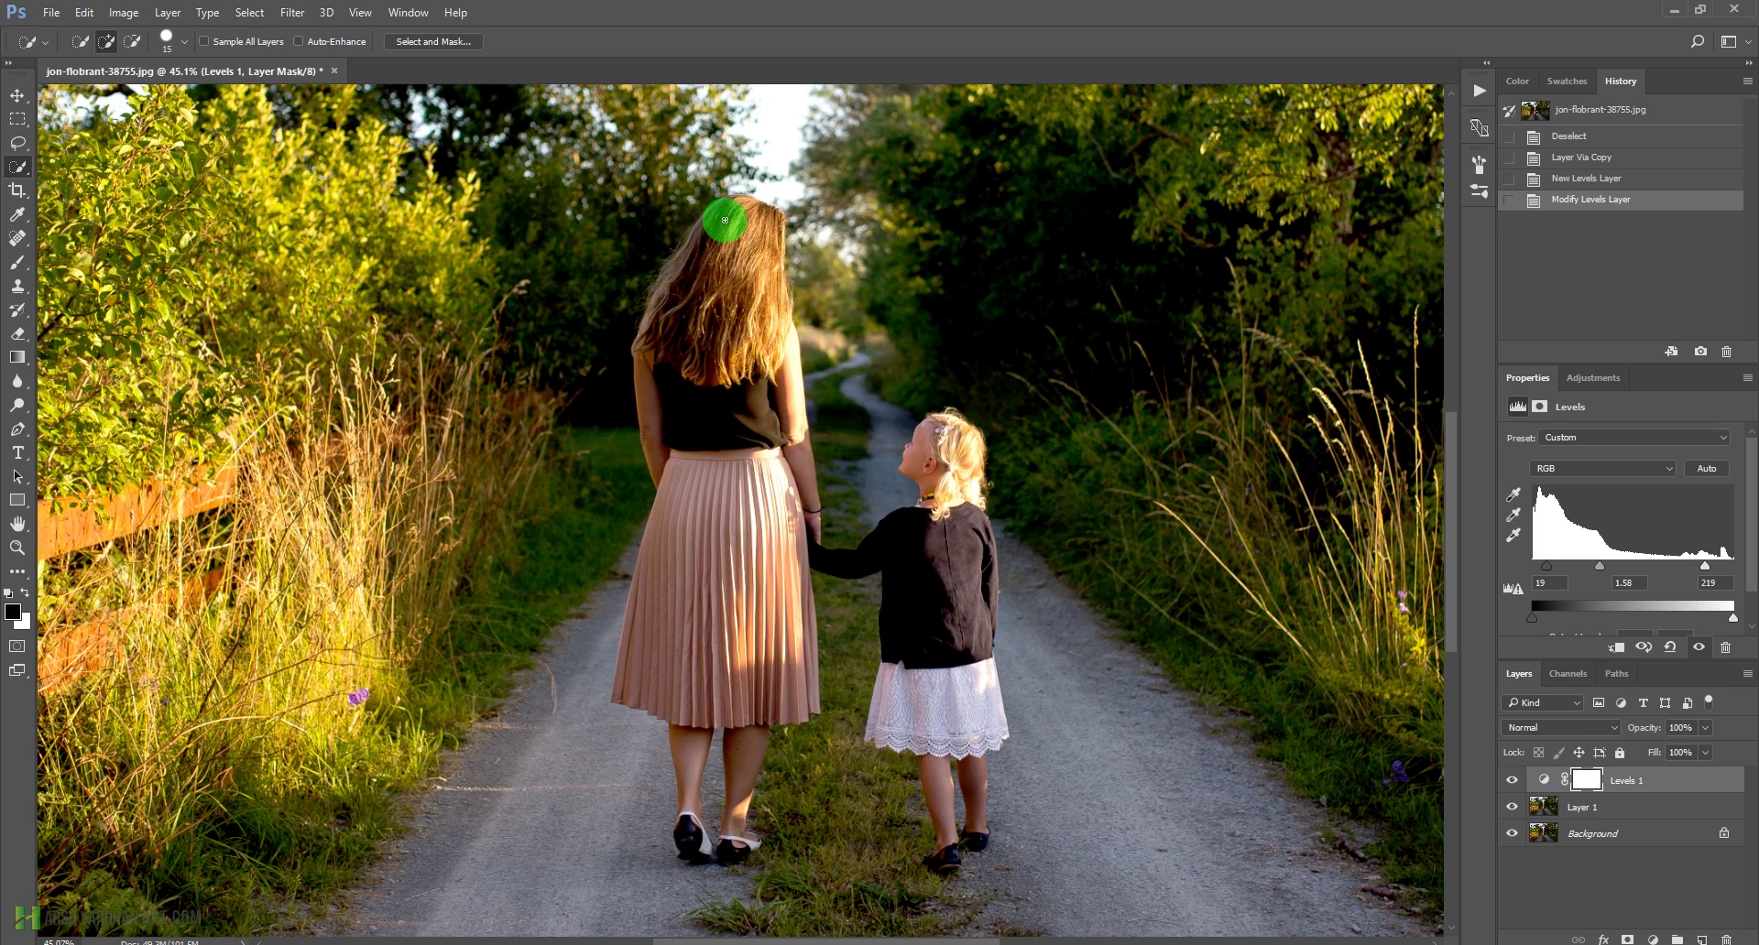
pyautogui.moveTo(739, 201)
pyautogui.mouseDown()
pyautogui.moveTo(699, 232)
pyautogui.moveTo(655, 366)
pyautogui.mouseUp()
pyautogui.moveTo(656, 366)
pyautogui.mouseDown()
pyautogui.moveTo(688, 447)
pyautogui.moveTo(705, 607)
pyautogui.moveTo(721, 572)
pyautogui.moveTo(739, 595)
pyautogui.moveTo(757, 465)
pyautogui.moveTo(765, 633)
pyautogui.moveTo(782, 463)
pyautogui.mouseUp()
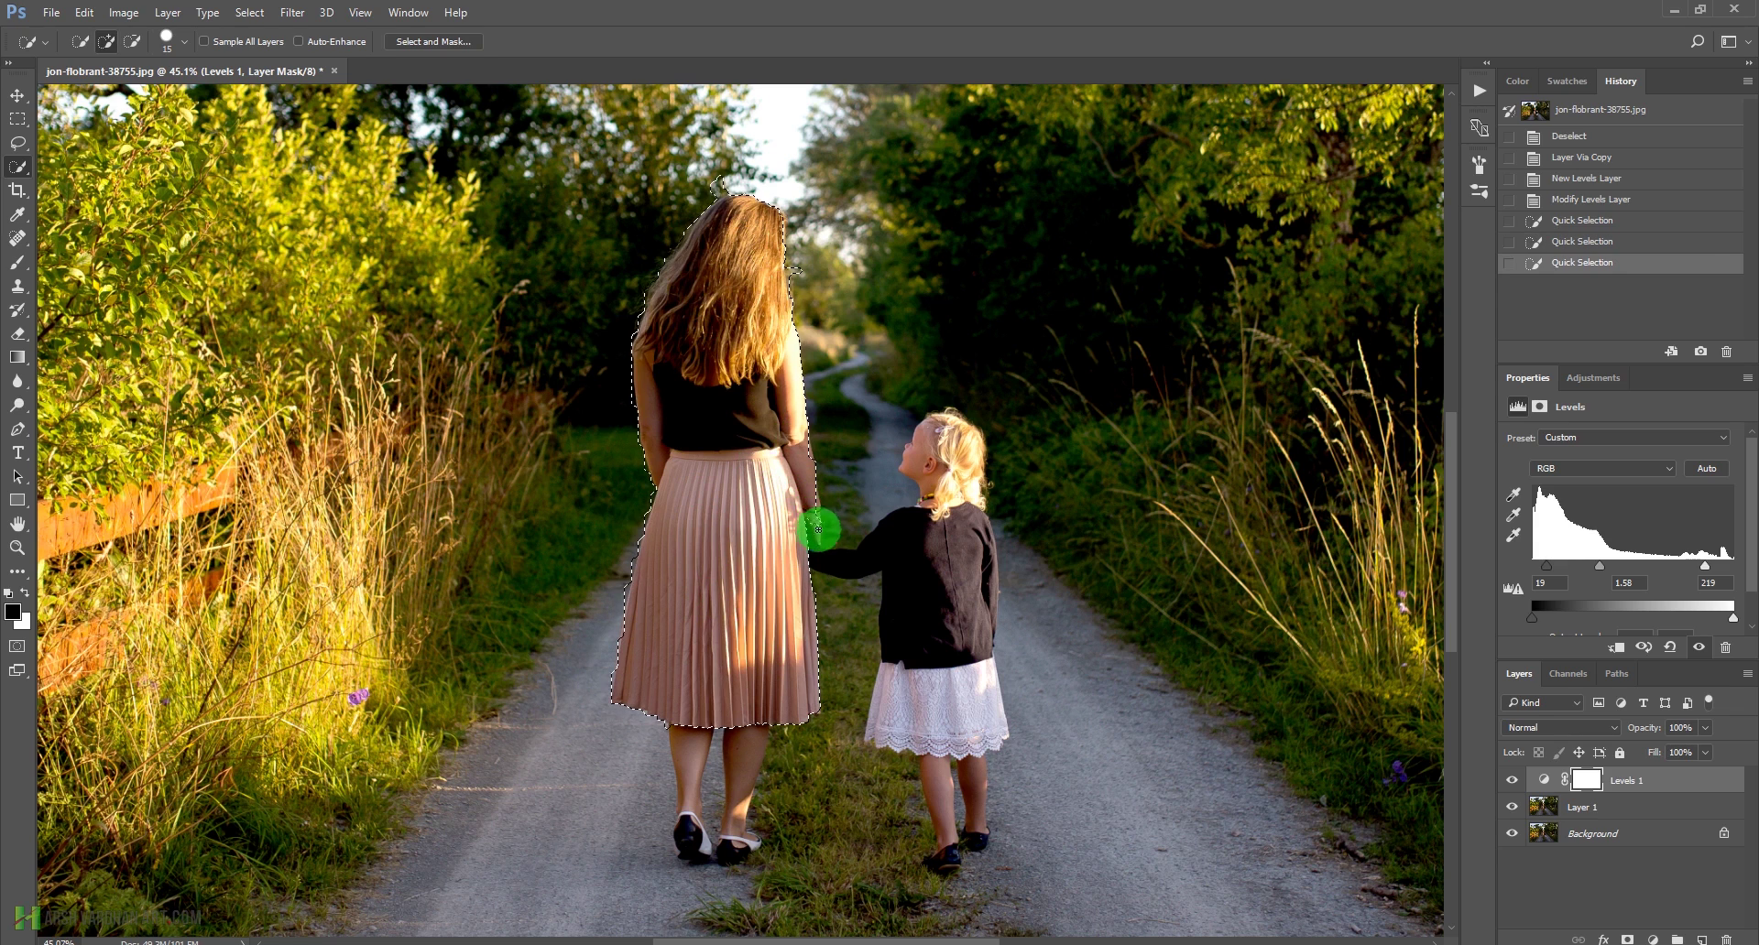
pyautogui.moveTo(801, 498); pyautogui.dragTo(810, 507)
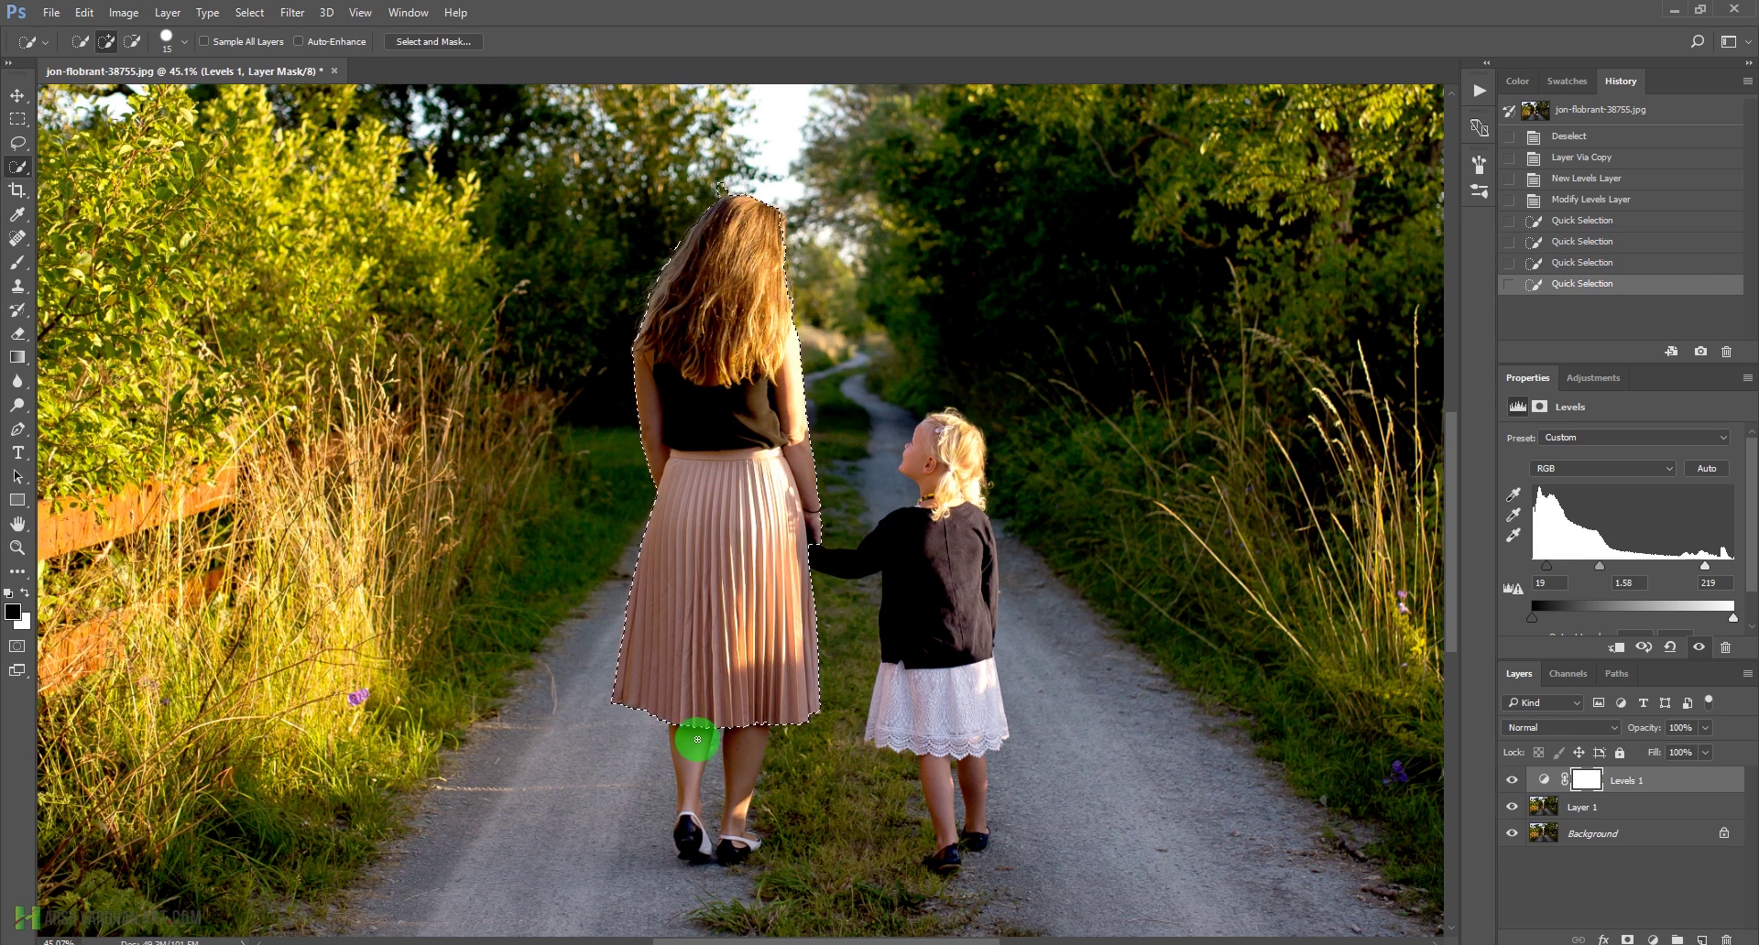
pyautogui.moveTo(684, 752)
pyautogui.mouseDown()
pyautogui.moveTo(754, 731)
pyautogui.moveTo(744, 779)
pyautogui.moveTo(764, 740)
pyautogui.mouseUp()
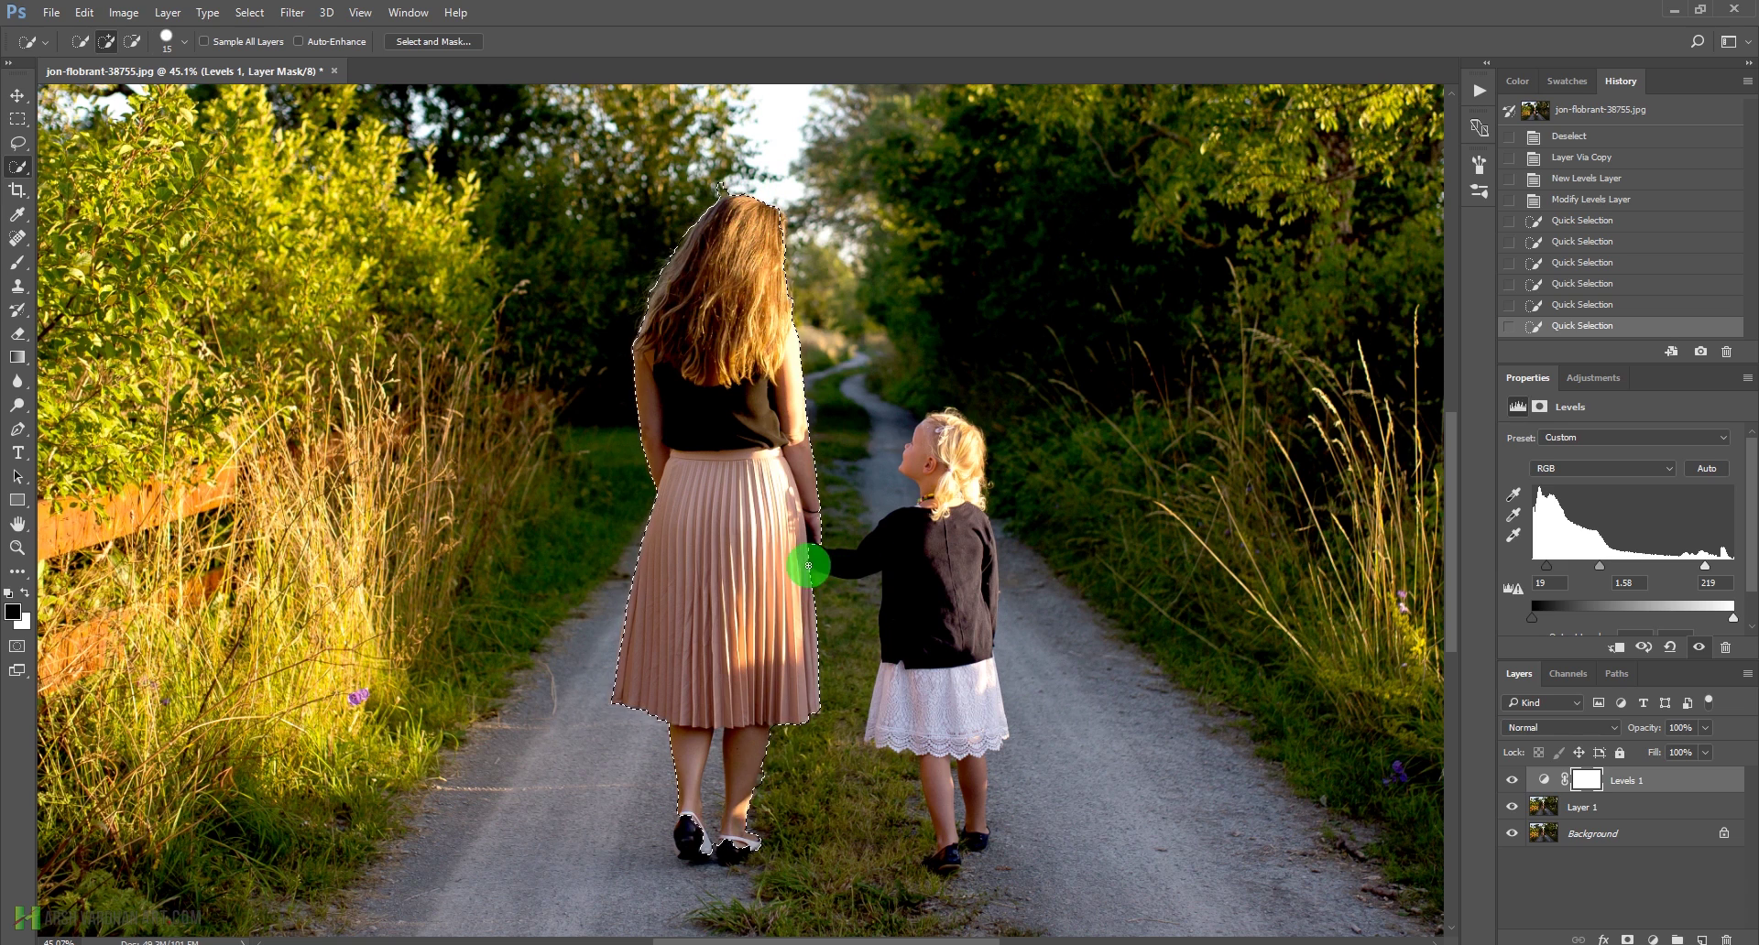
# Add the little girl to the selection, including her head, sweater, arm, skirt and legs
pyautogui.moveTo(925, 537); pyautogui.dragTo(919, 463)
pyautogui.moveTo(974, 522)
pyautogui.mouseDown()
pyautogui.moveTo(975, 569)
pyautogui.moveTo(983, 543)
pyautogui.moveTo(999, 584)
pyautogui.moveTo(983, 547)
pyautogui.moveTo(994, 596)
pyautogui.moveTo(977, 623)
pyautogui.moveTo(989, 569)
pyautogui.mouseUp()
pyautogui.moveTo(925, 725); pyautogui.dragTo(910, 690)
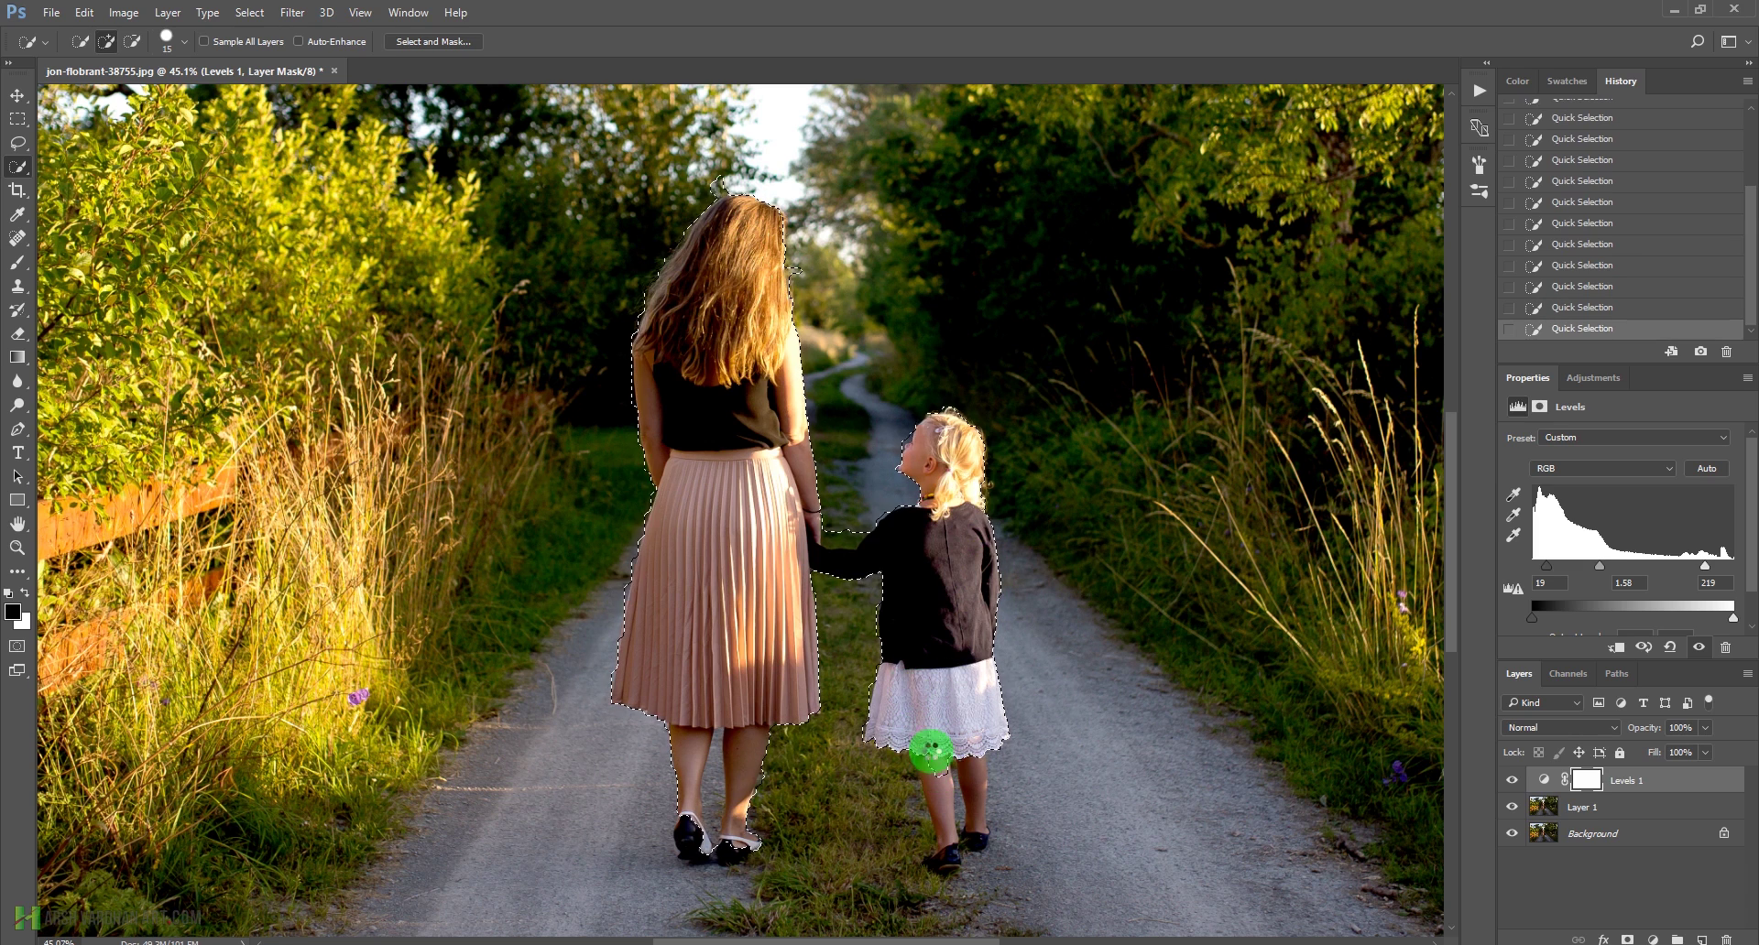
pyautogui.moveTo(926, 757)
pyautogui.mouseDown()
pyautogui.moveTo(938, 795)
pyautogui.moveTo(970, 755)
pyautogui.moveTo(978, 800)
pyautogui.moveTo(981, 763)
pyautogui.moveTo(981, 840)
pyautogui.moveTo(948, 862)
pyautogui.moveTo(936, 771)
pyautogui.moveTo(931, 841)
pyautogui.moveTo(962, 830)
pyautogui.moveTo(740, 861)
pyautogui.moveTo(745, 849)
pyautogui.moveTo(674, 842)
pyautogui.moveTo(720, 842)
pyautogui.moveTo(677, 843)
pyautogui.moveTo(748, 794)
pyautogui.moveTo(766, 819)
pyautogui.moveTo(682, 837)
pyautogui.moveTo(726, 855)
pyautogui.moveTo(700, 848)
pyautogui.moveTo(670, 520)
pyautogui.moveTo(715, 632)
pyautogui.moveTo(771, 459)
pyautogui.moveTo(809, 500)
pyautogui.moveTo(788, 255)
pyautogui.moveTo(699, 576)
pyautogui.moveTo(731, 450)
pyautogui.moveTo(759, 462)
pyautogui.moveTo(662, 417)
pyautogui.mouseUp()
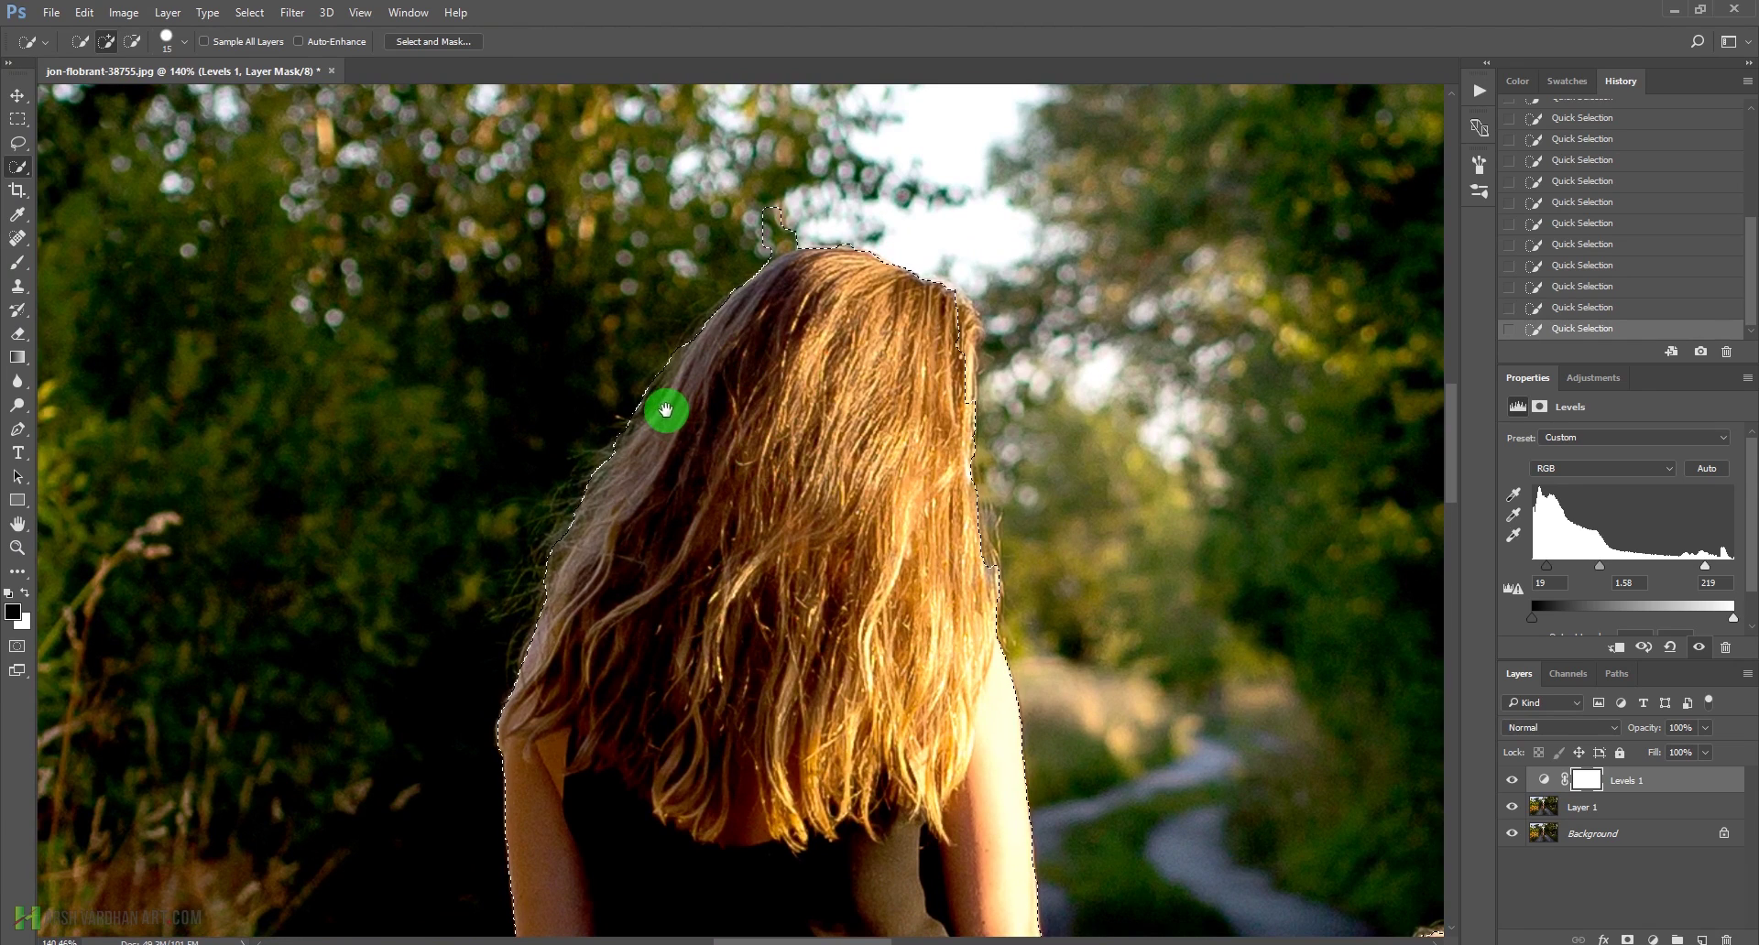
# Clean up the selection around the woman's hair by subtracting background beside and above her head and adding the missed hair edge
pyautogui.press('alt')
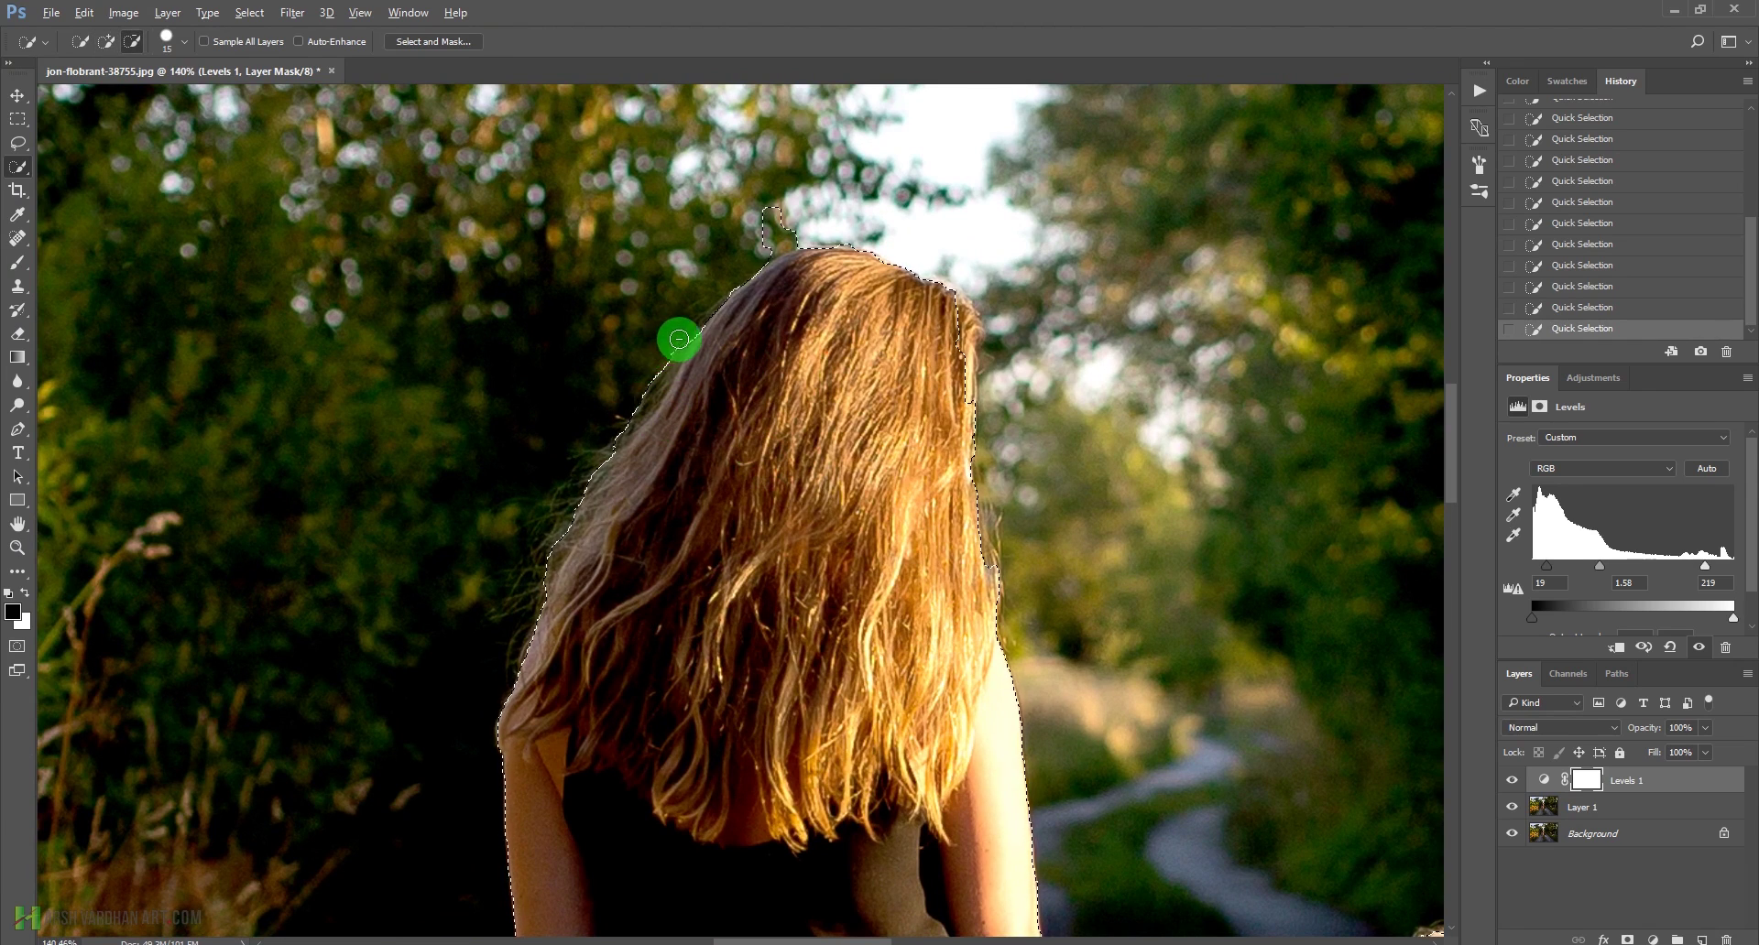
pyautogui.press('alt')
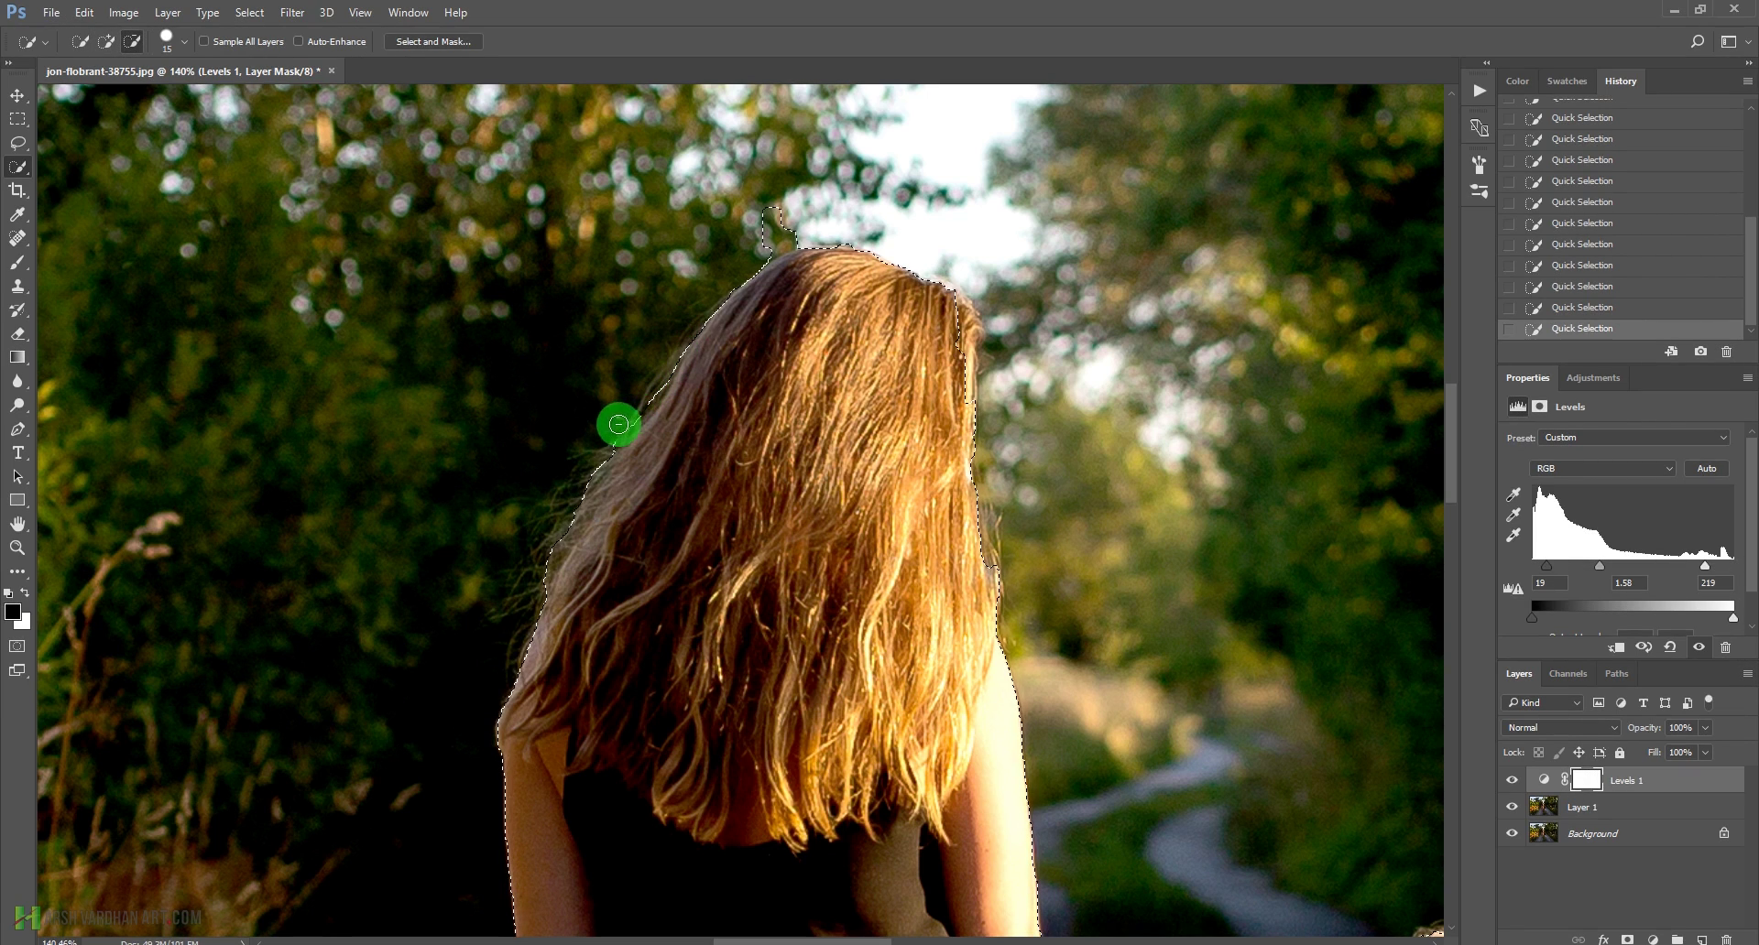
pyautogui.press('alt')
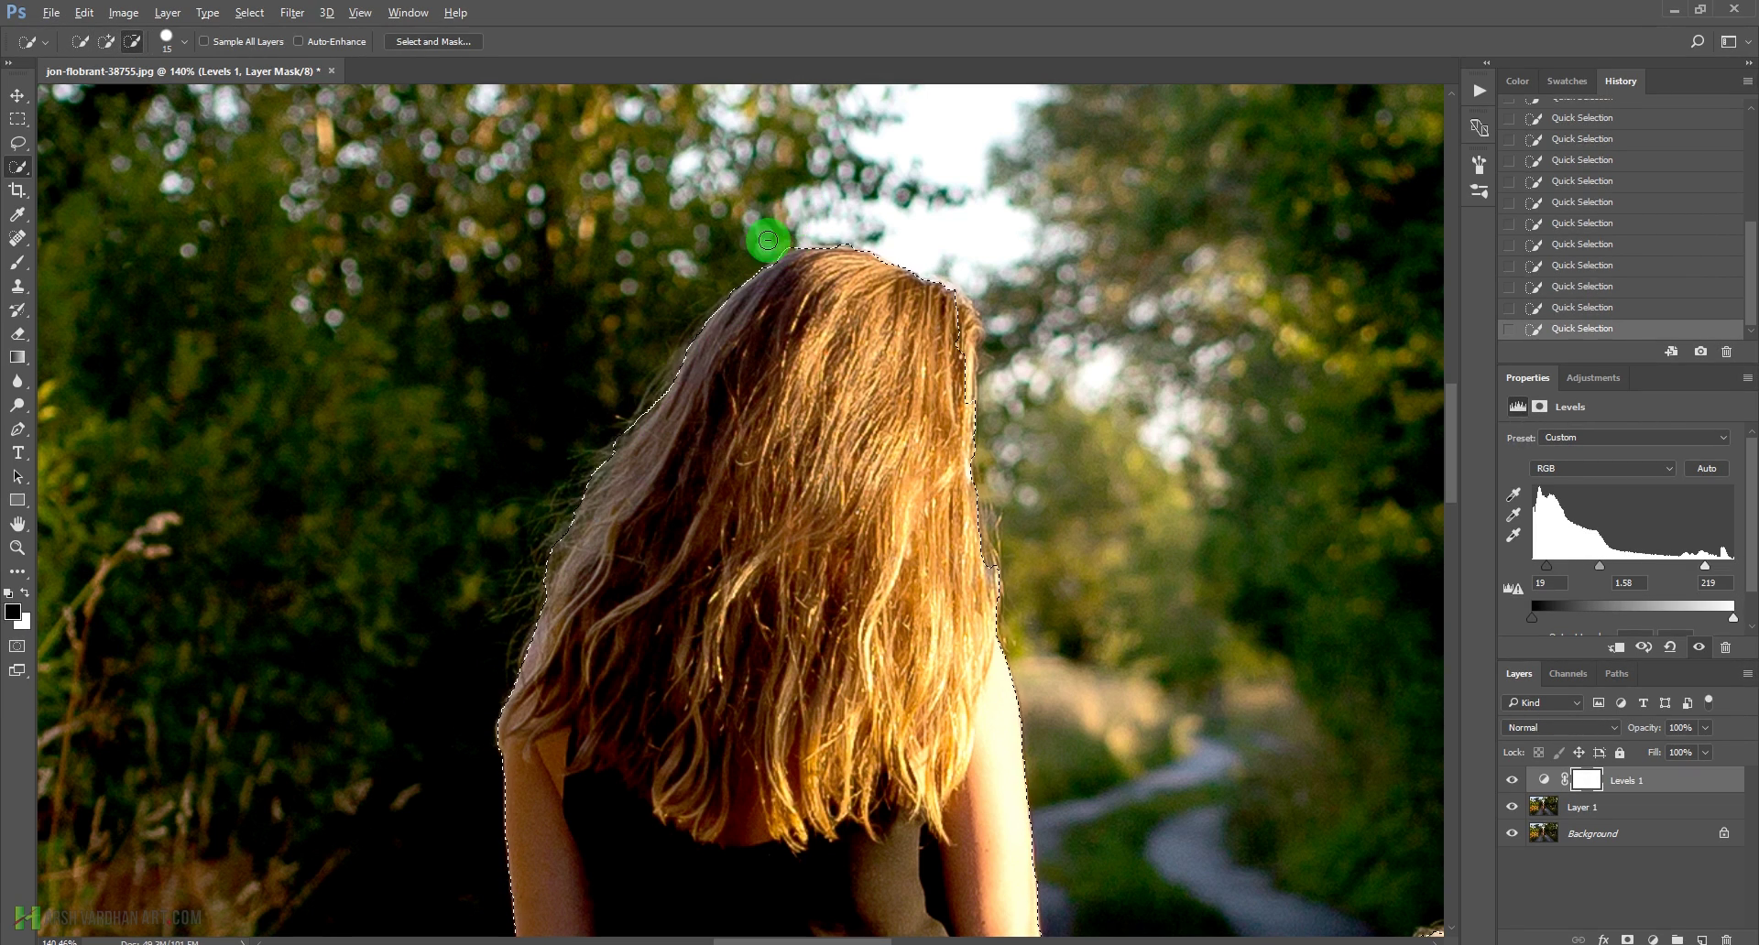
pyautogui.press('alt')
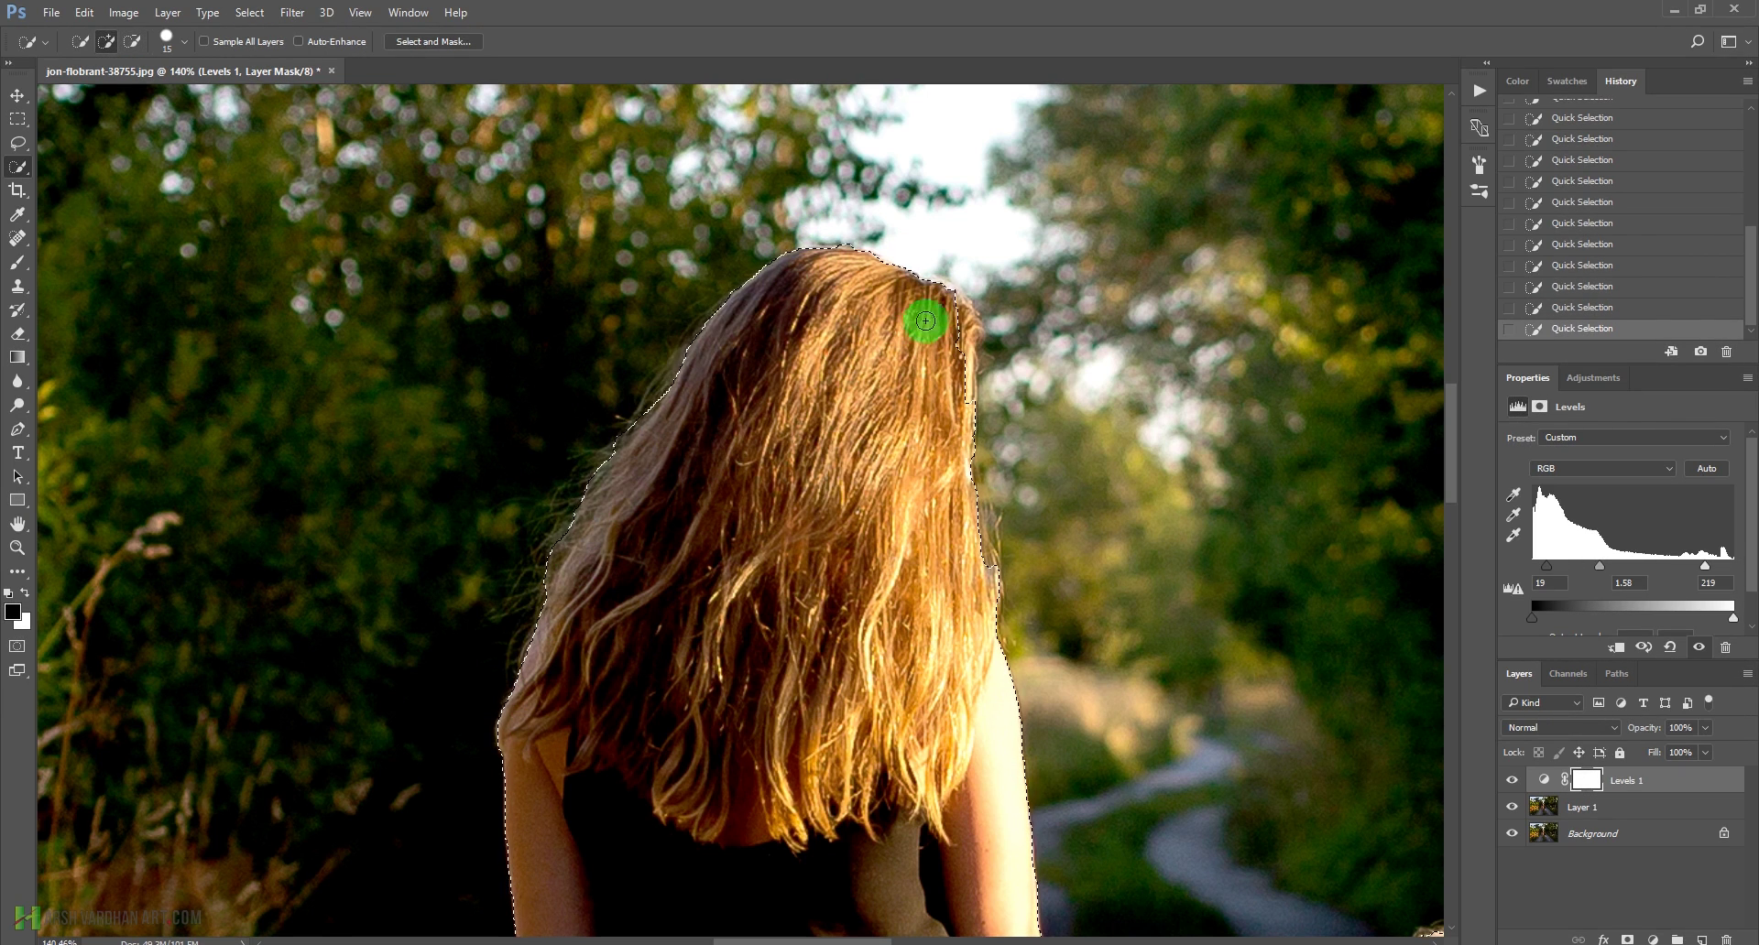
pyautogui.moveTo(976, 325); pyautogui.dragTo(971, 351)
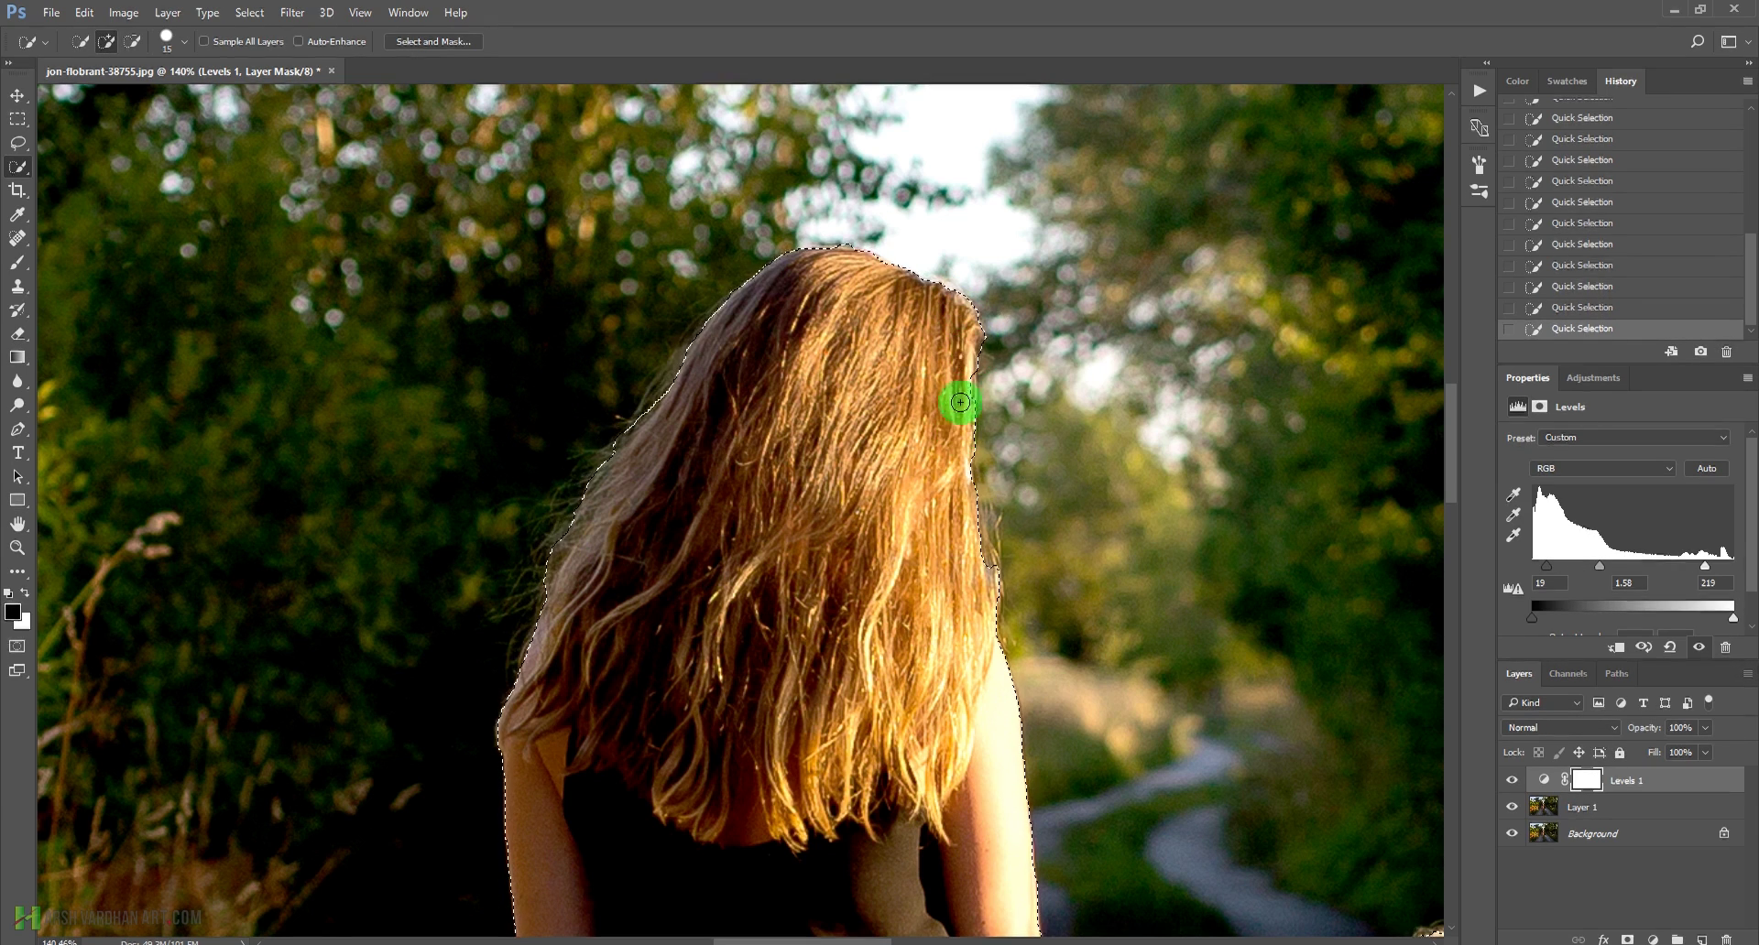
pyautogui.moveTo(953, 451)
pyautogui.mouseDown()
pyautogui.moveTo(993, 562)
pyautogui.moveTo(968, 517)
pyautogui.moveTo(986, 629)
pyautogui.mouseUp()
# Refine the selection along the girl's face with a smaller brush, adding her nose tip and subtracting the background above the nose
pyautogui.moveTo(949, 685)
pyautogui.mouseDown()
pyautogui.moveTo(860, 388)
pyautogui.moveTo(852, 408)
pyautogui.mouseUp()
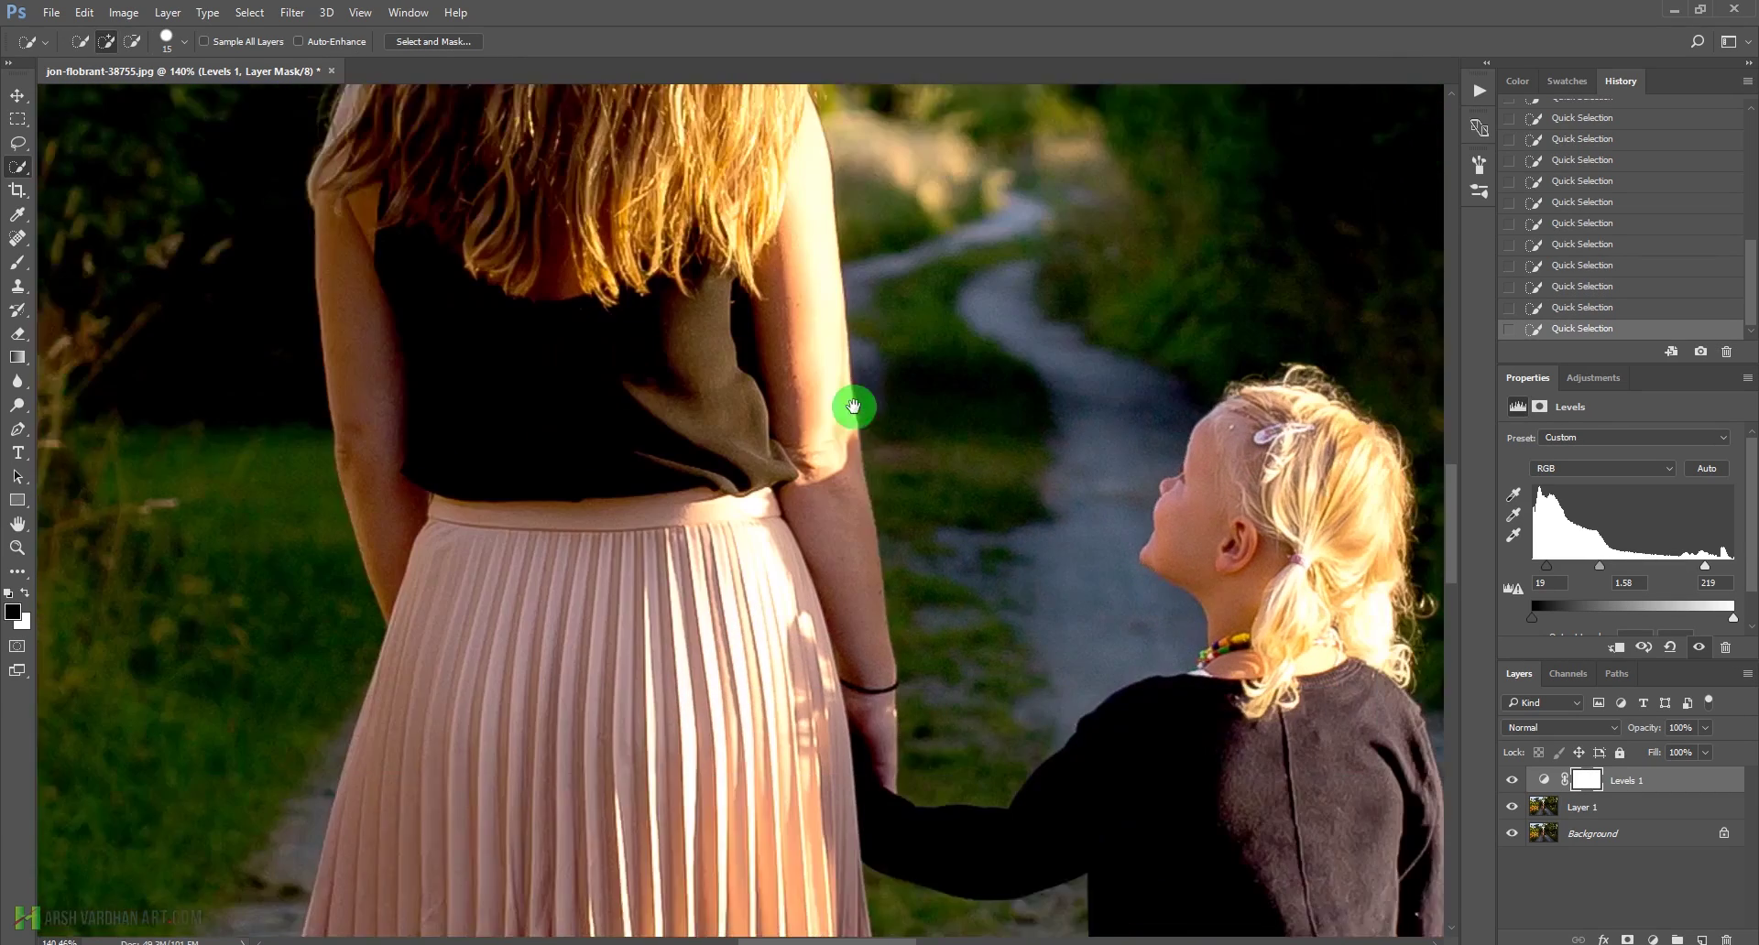
pyautogui.moveTo(1283, 486); pyautogui.dragTo(1031, 502)
pyautogui.scroll(5, 1031, 503)
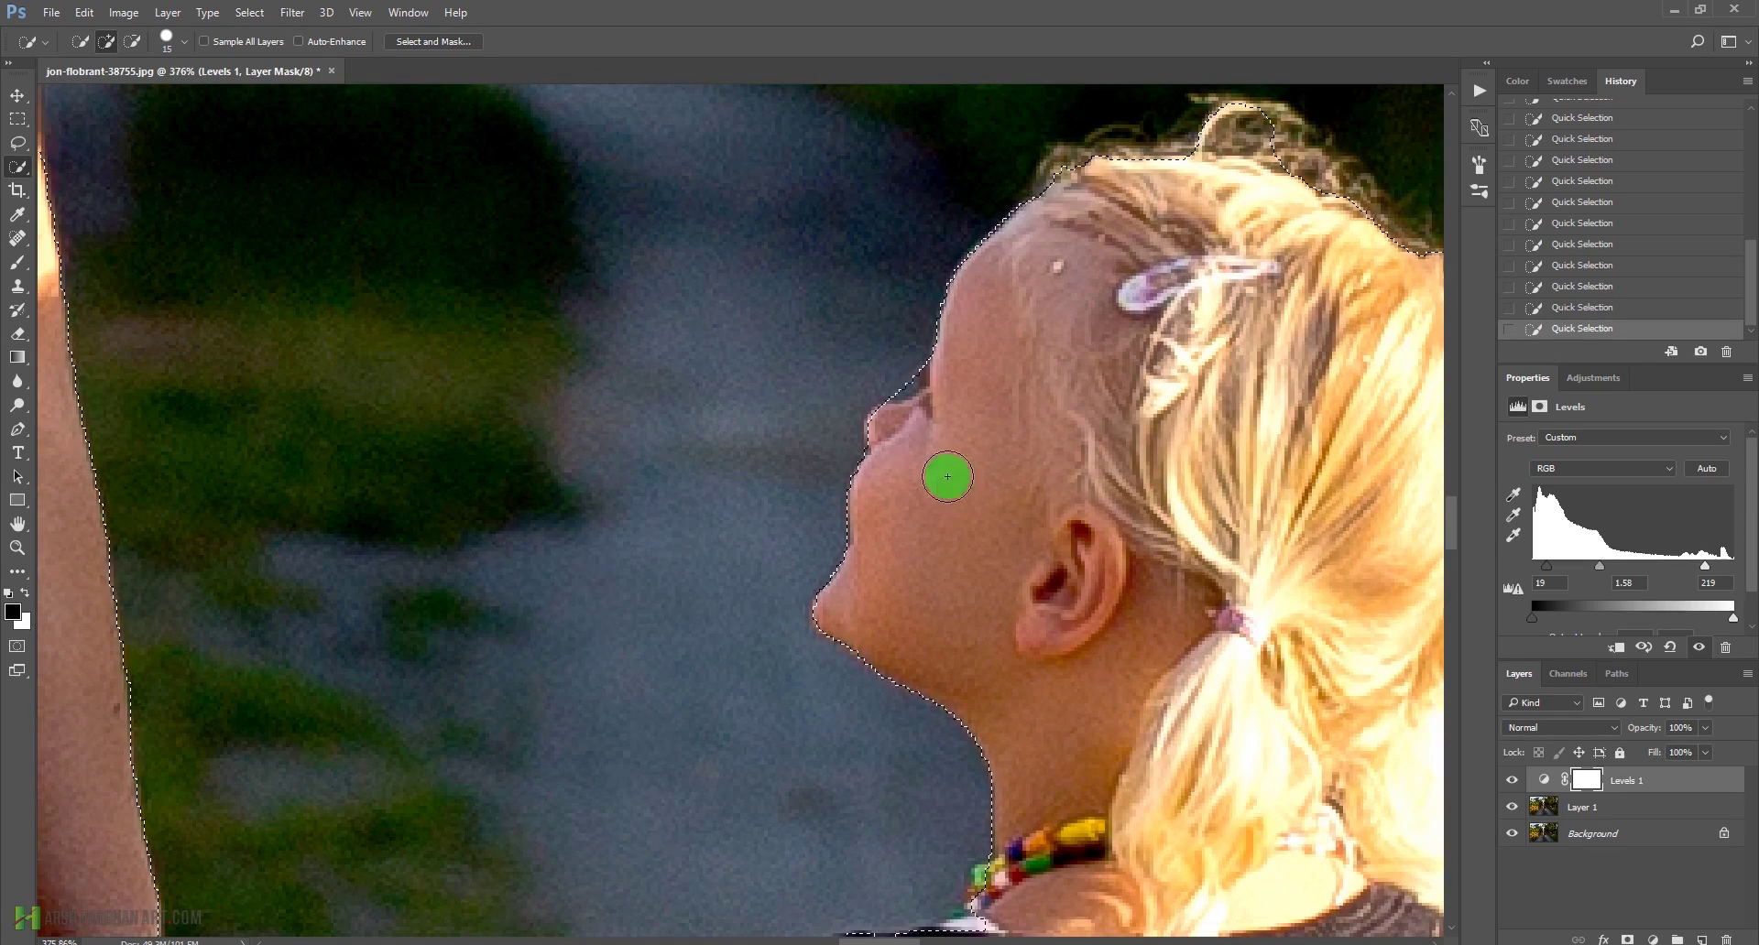
pyautogui.press('[')
pyautogui.press('[')
pyautogui.press('[')
pyautogui.press('[')
pyautogui.press('[')
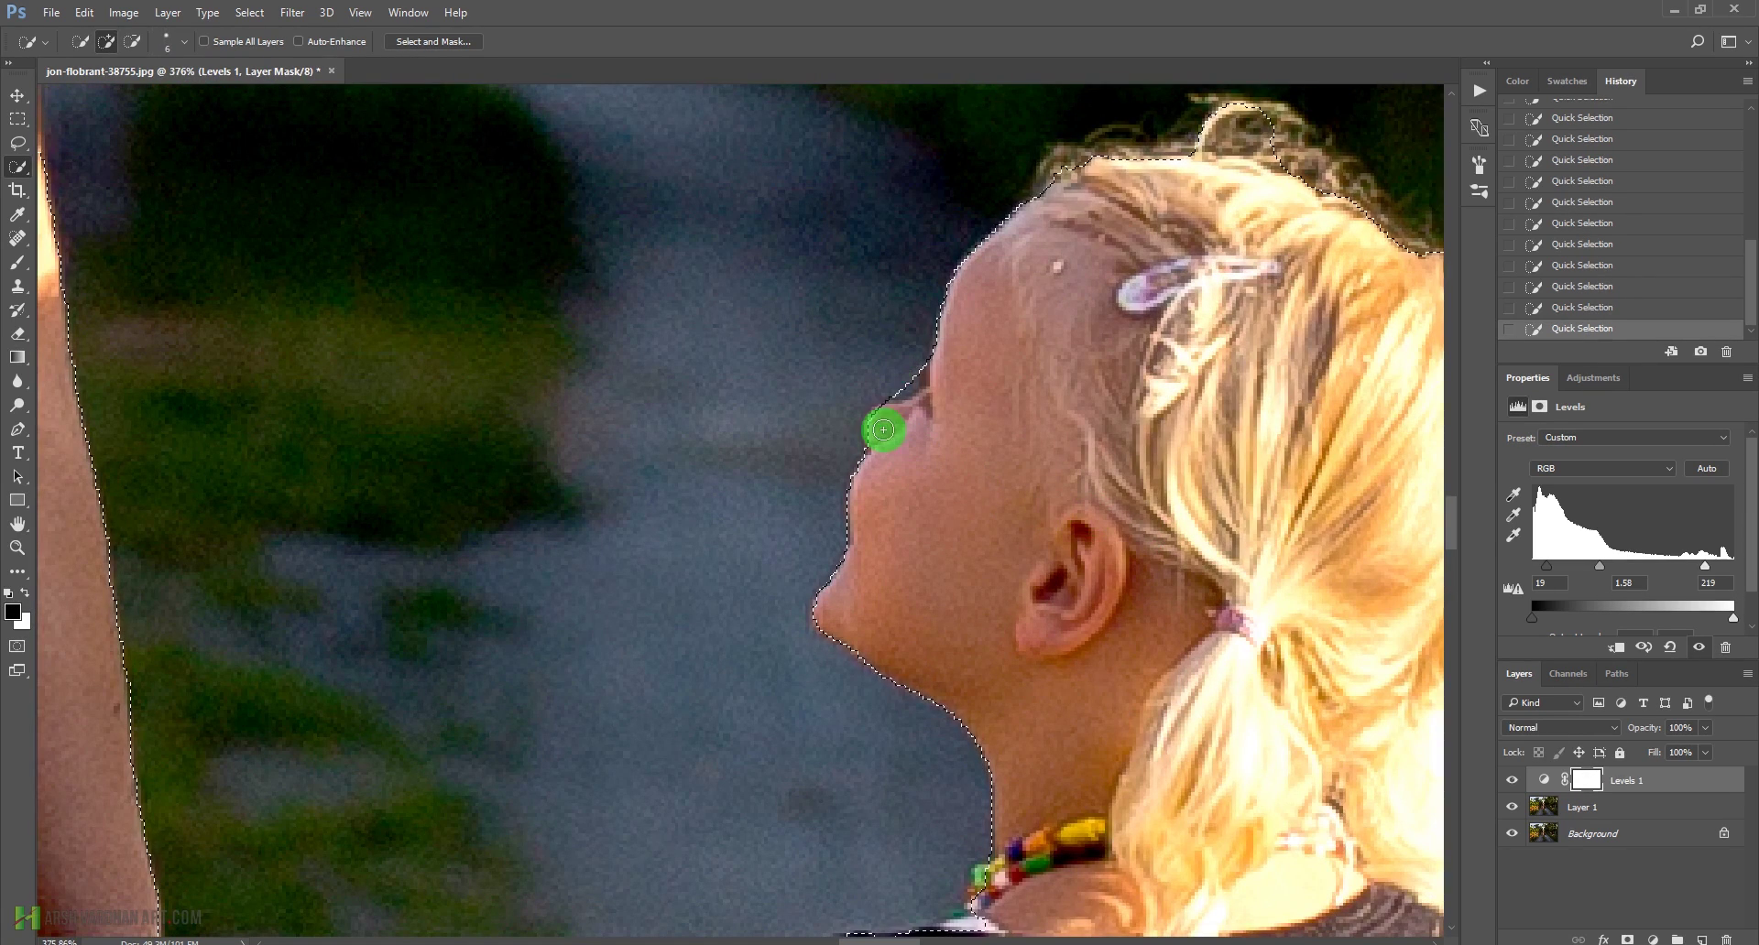
pyautogui.click(875, 422)
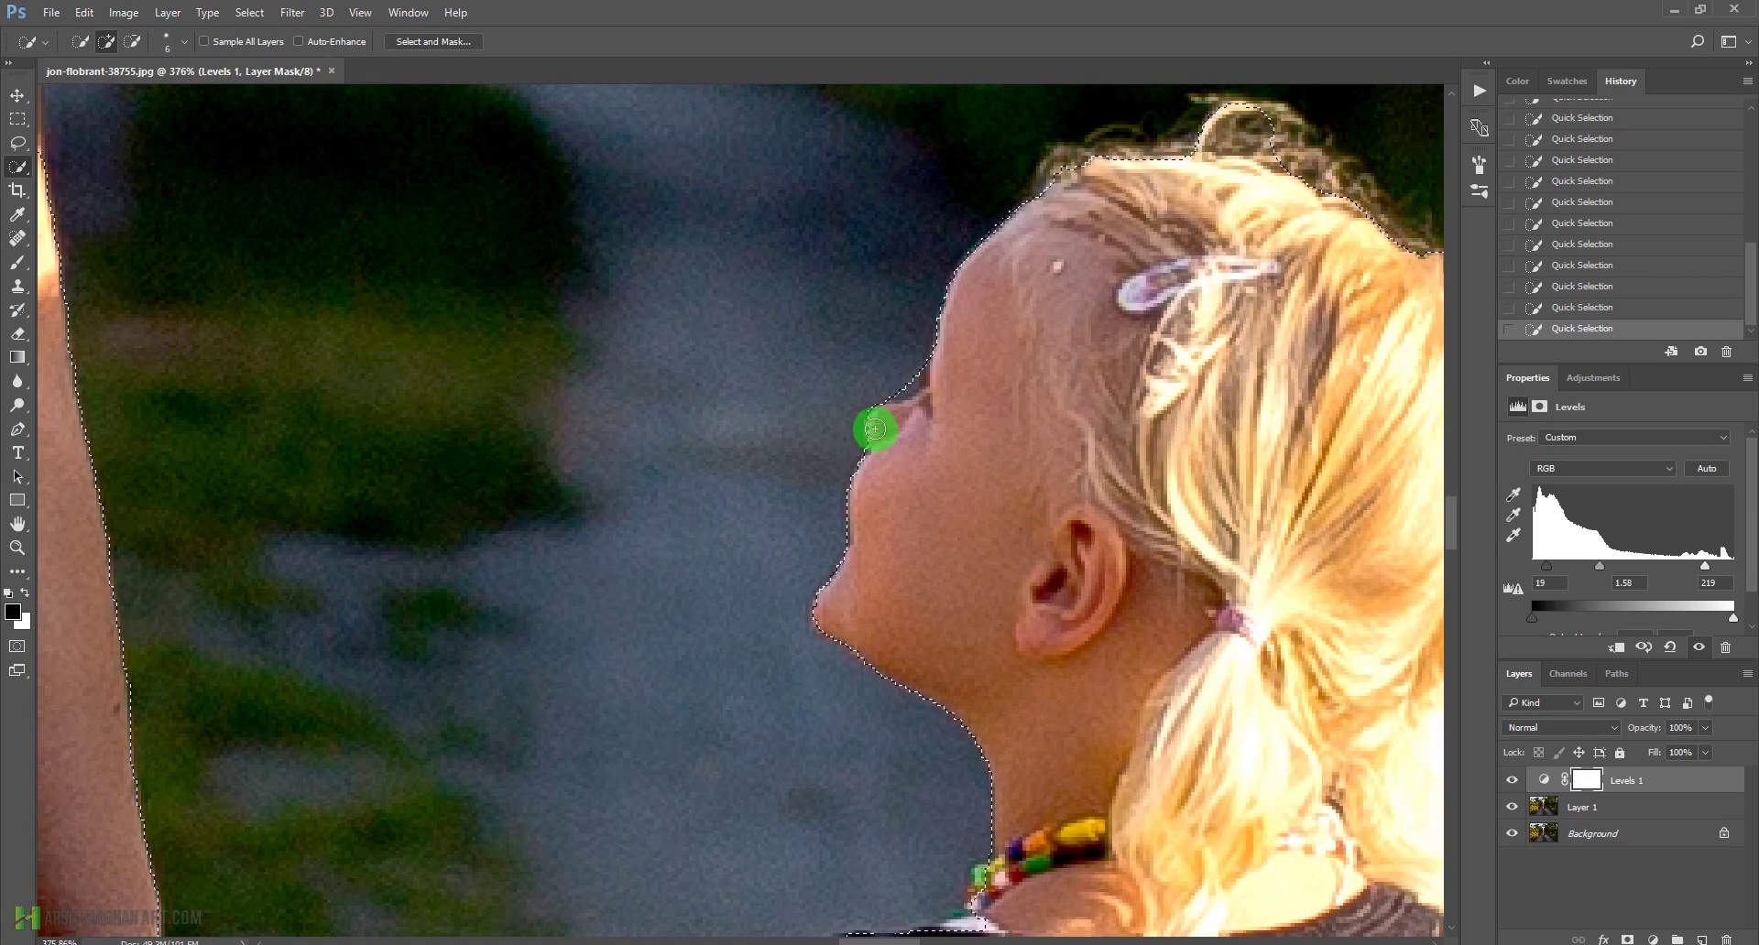
pyautogui.keyDown('alt'); pyautogui.click(898, 394); pyautogui.keyUp('alt')
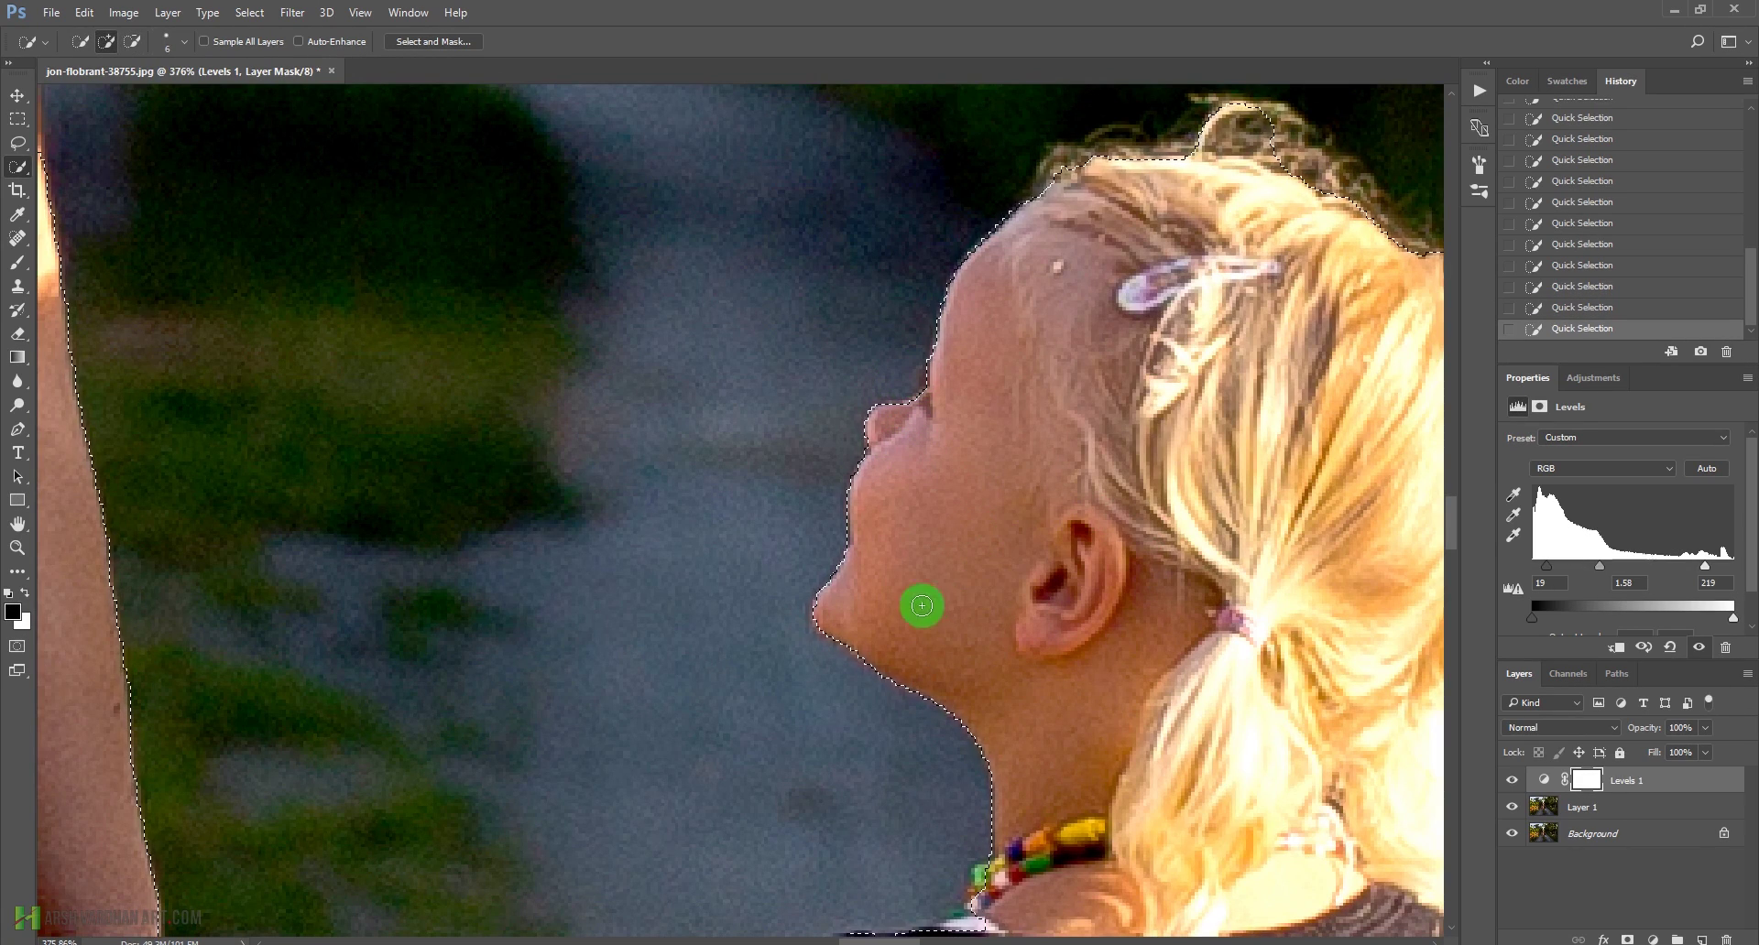
# Subtract the patch of grass between the woman's hand and the girl's sleeve from the selection
pyautogui.scroll(-5, 1197, 360)
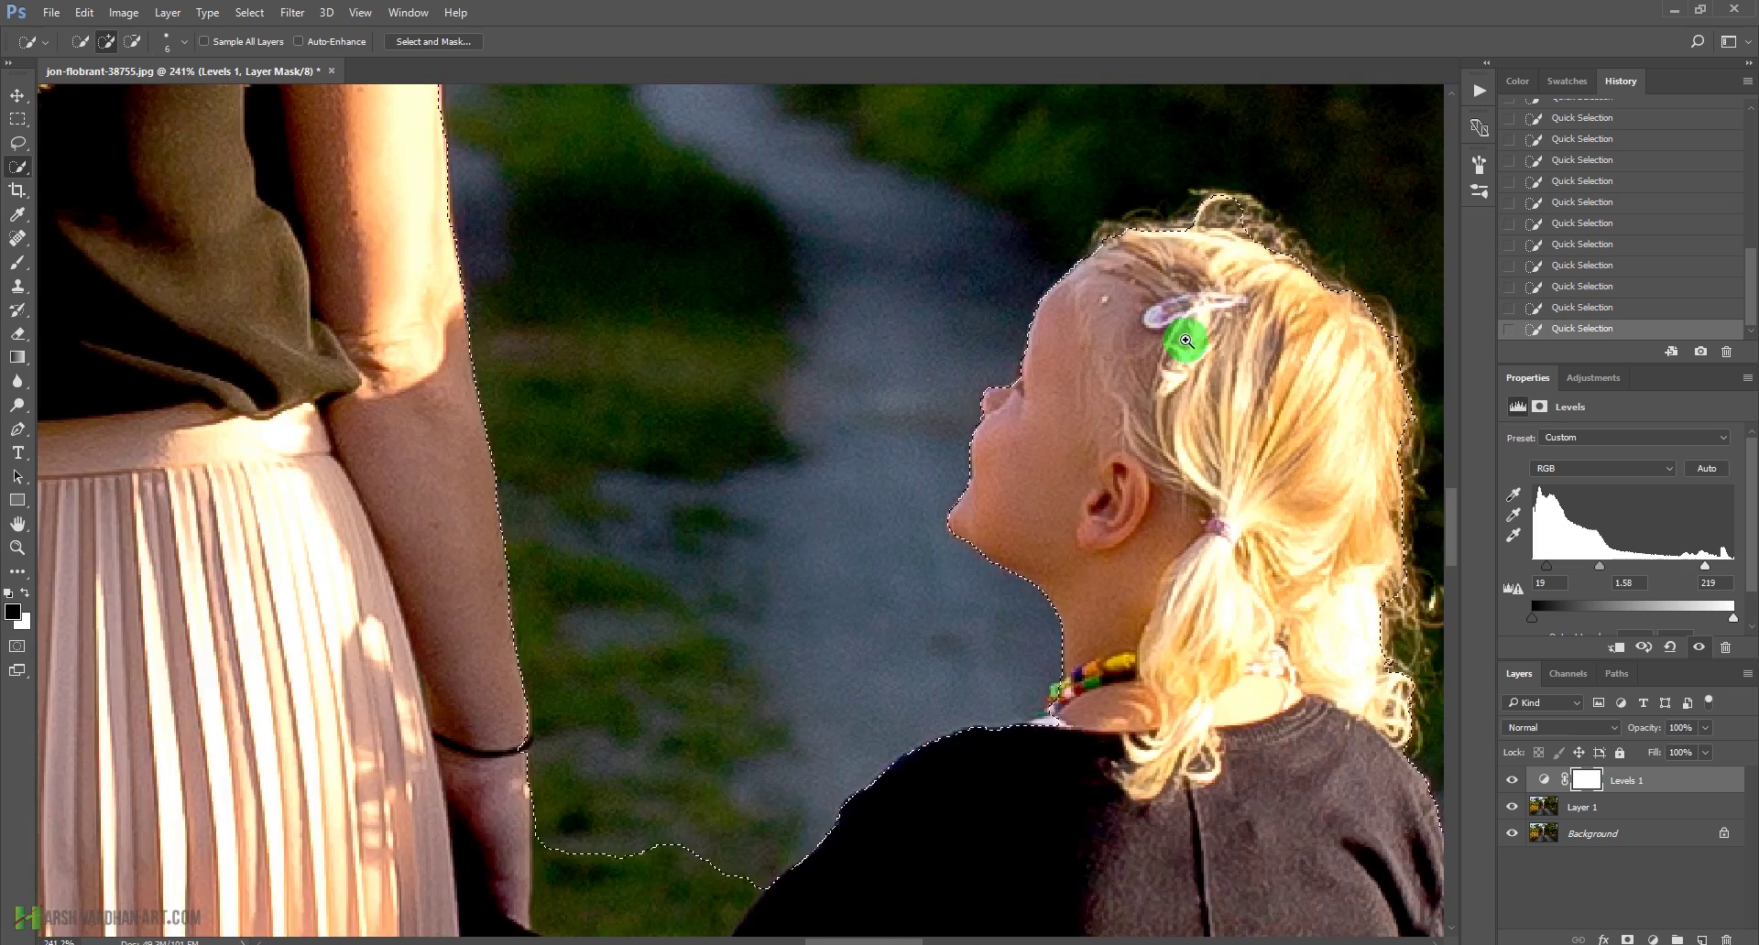
pyautogui.scroll(4, 1059, 346)
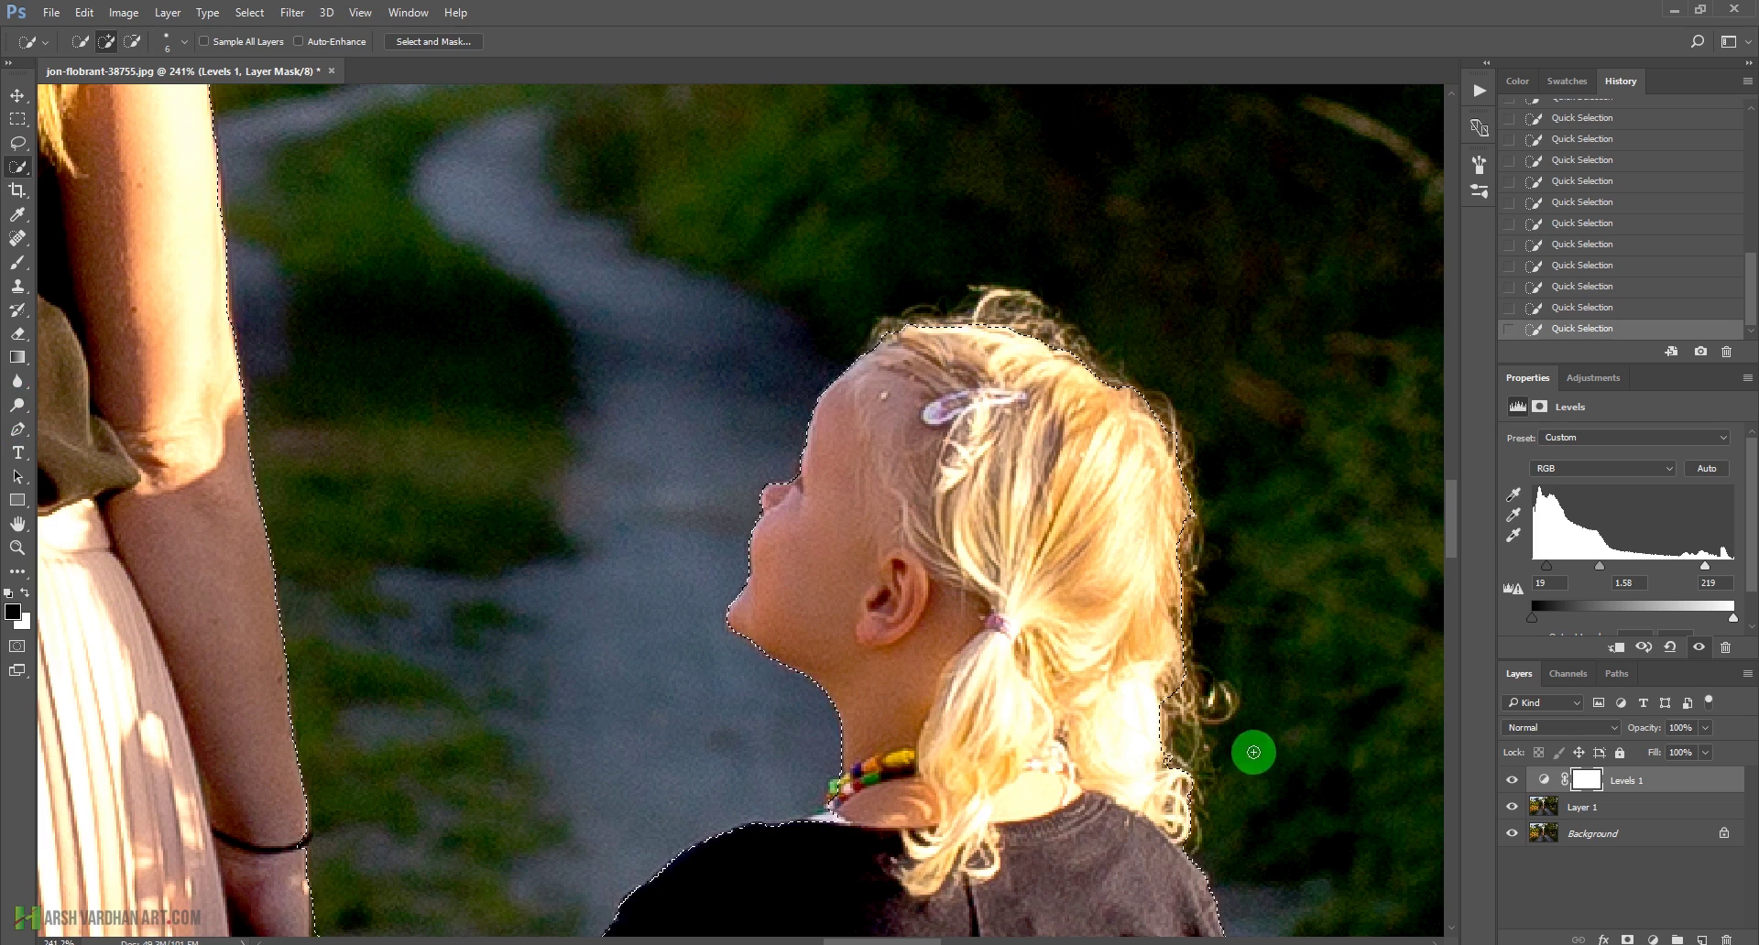
pyautogui.moveTo(1133, 627); pyautogui.dragTo(1126, 499)
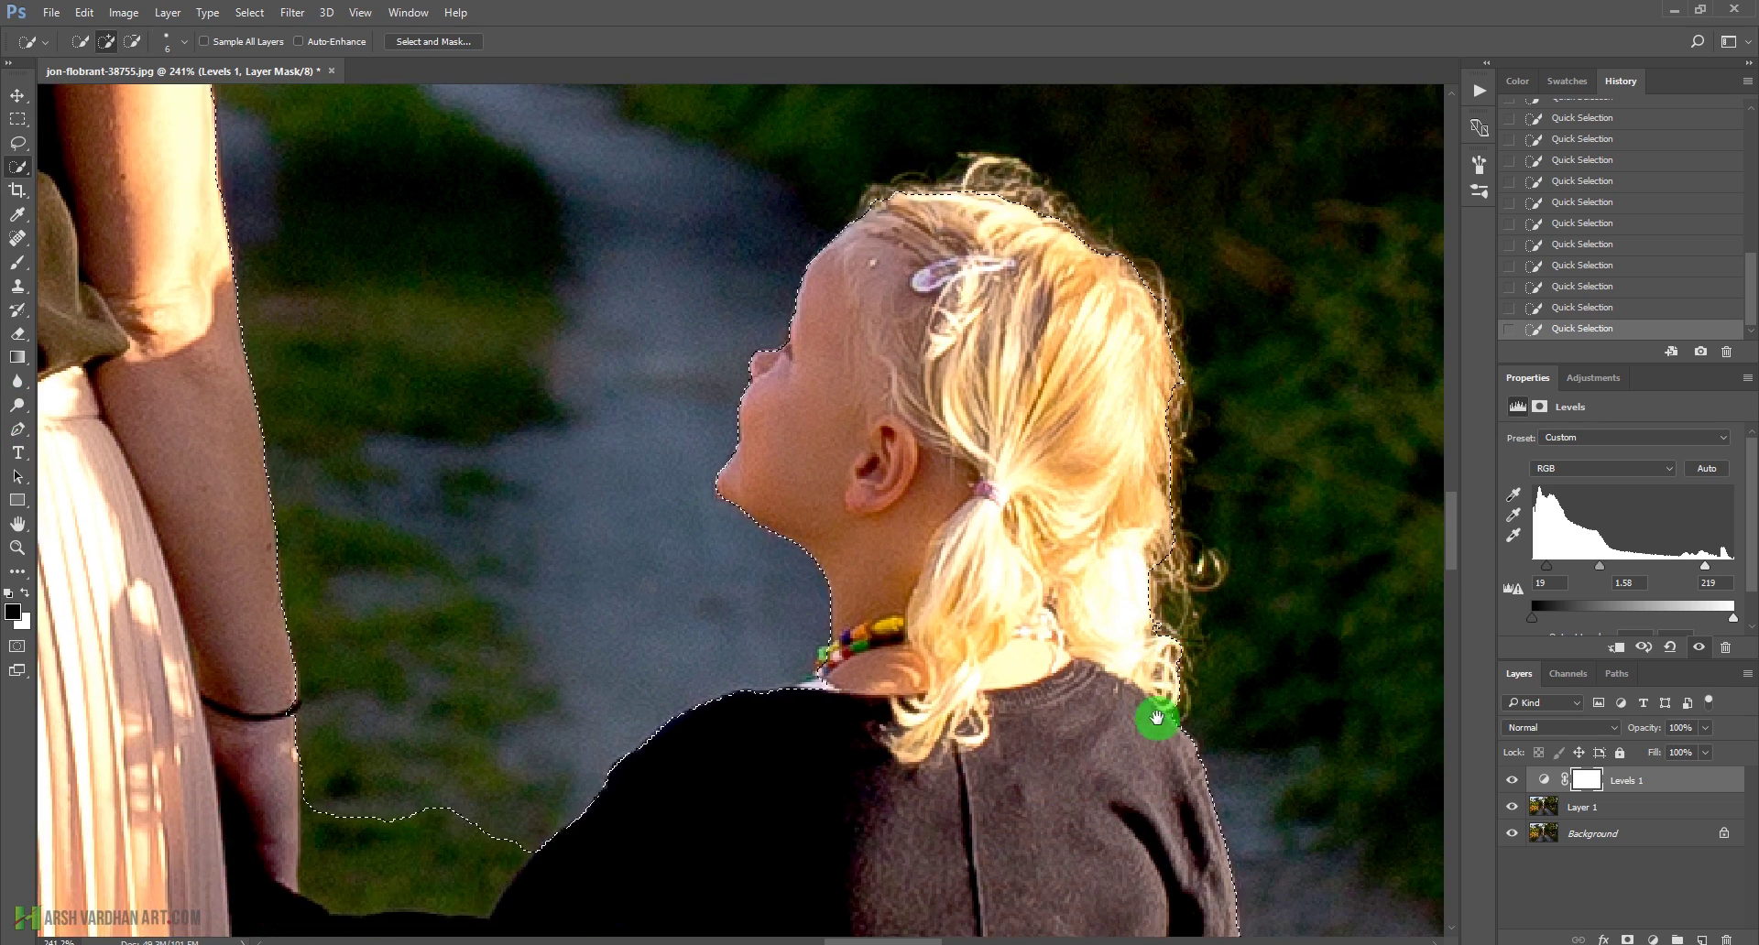
pyautogui.moveTo(1158, 718); pyautogui.dragTo(1151, 503)
pyautogui.moveTo(1162, 707); pyautogui.dragTo(1134, 487)
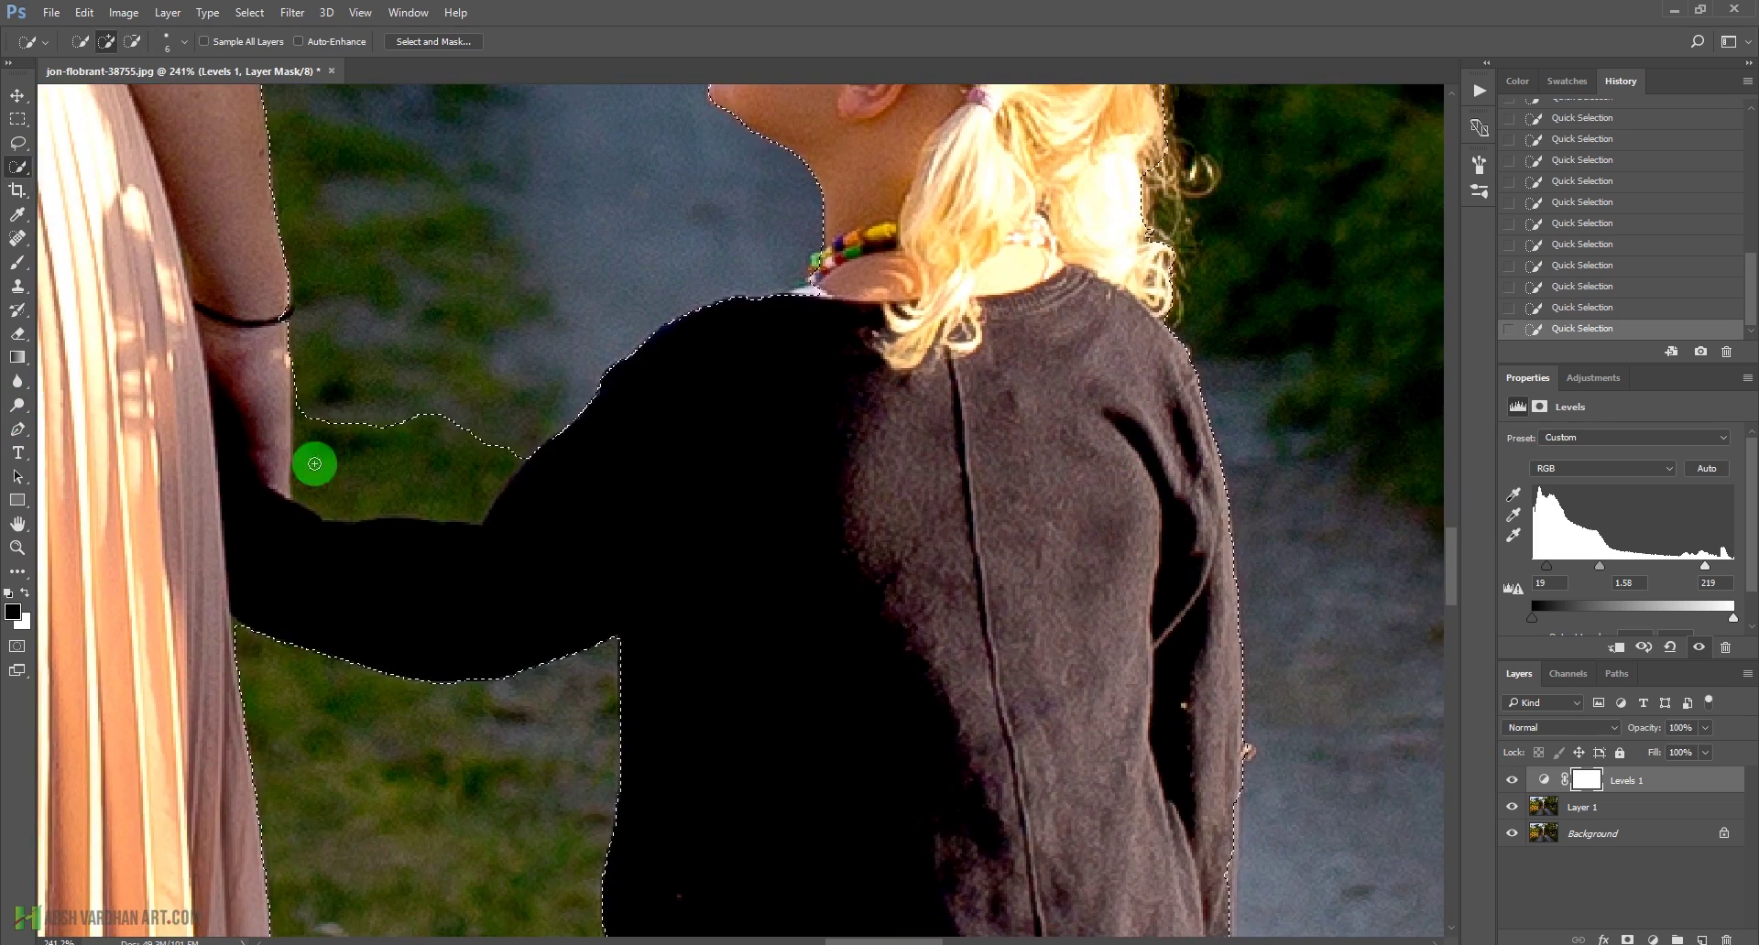
pyautogui.moveTo(325, 478)
pyautogui.mouseDown()
pyautogui.moveTo(396, 501)
pyautogui.moveTo(483, 497)
pyautogui.mouseUp()
pyautogui.moveTo(520, 443)
pyautogui.mouseDown()
pyautogui.moveTo(397, 482)
pyautogui.moveTo(412, 423)
pyautogui.moveTo(329, 420)
pyautogui.moveTo(469, 449)
pyautogui.moveTo(451, 478)
pyautogui.moveTo(479, 455)
pyautogui.moveTo(483, 477)
pyautogui.moveTo(479, 507)
pyautogui.moveTo(384, 511)
pyautogui.moveTo(276, 475)
pyautogui.moveTo(283, 494)
pyautogui.moveTo(283, 467)
pyautogui.moveTo(278, 509)
pyautogui.moveTo(330, 581)
pyautogui.moveTo(275, 353)
pyautogui.moveTo(412, 530)
pyautogui.mouseUp()
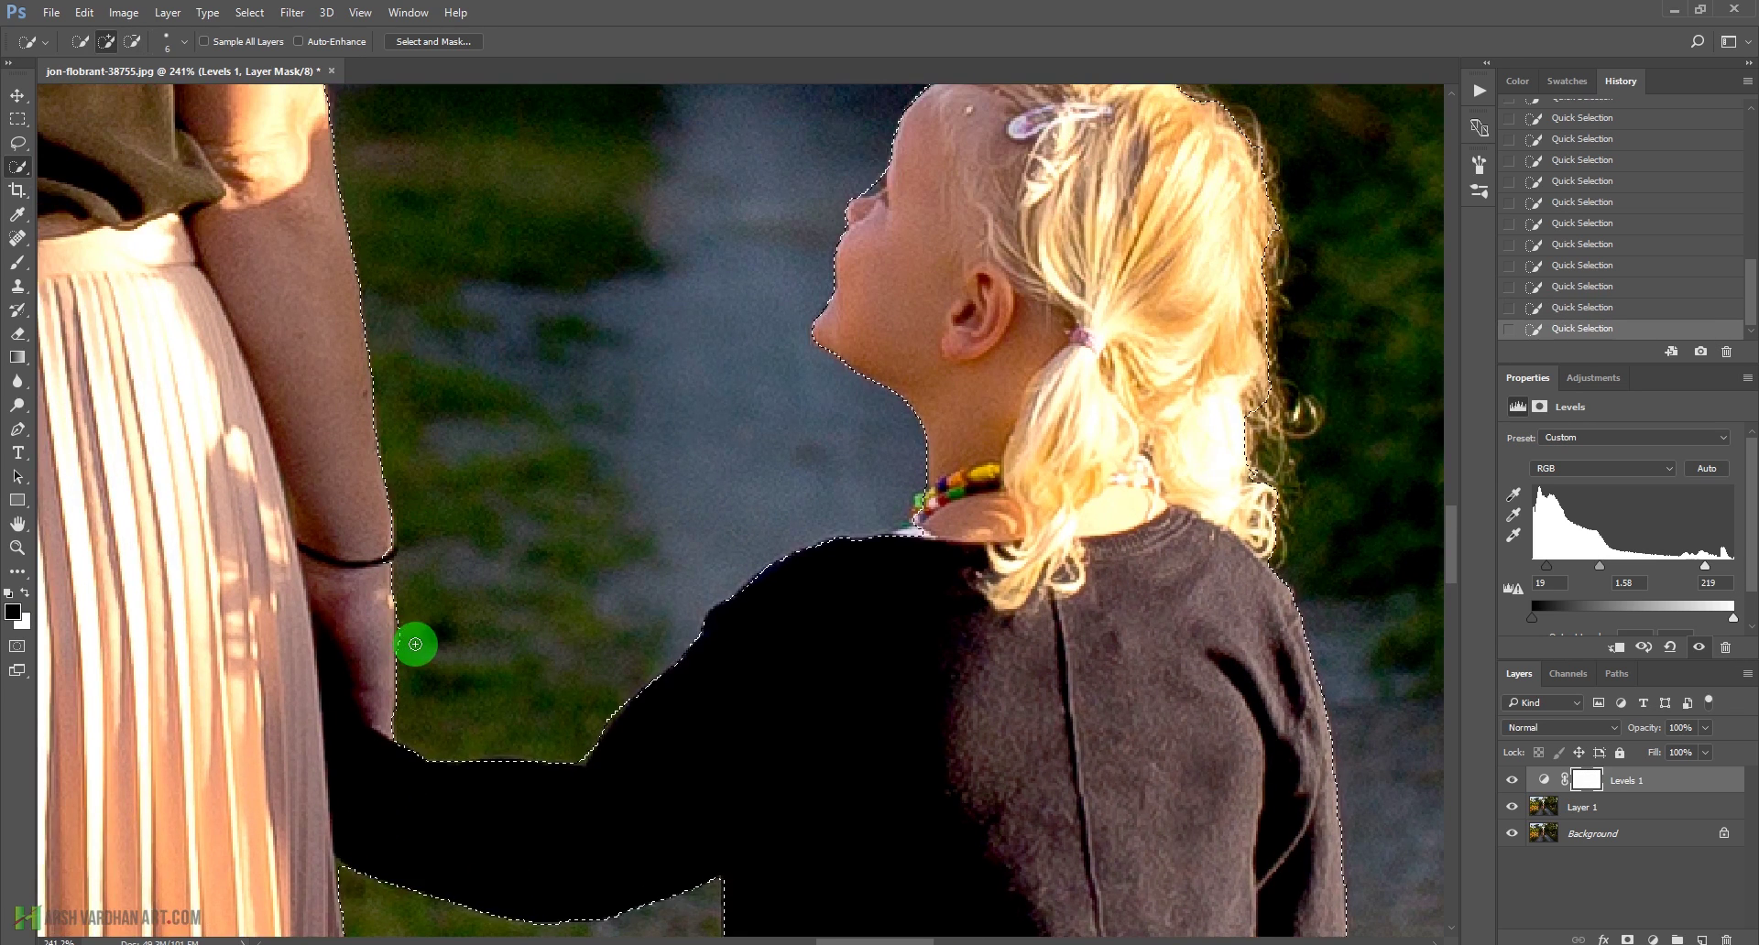
# Refine the selection edge along the woman's hand and around the girl's collar
pyautogui.moveTo(402, 647); pyautogui.dragTo(377, 600)
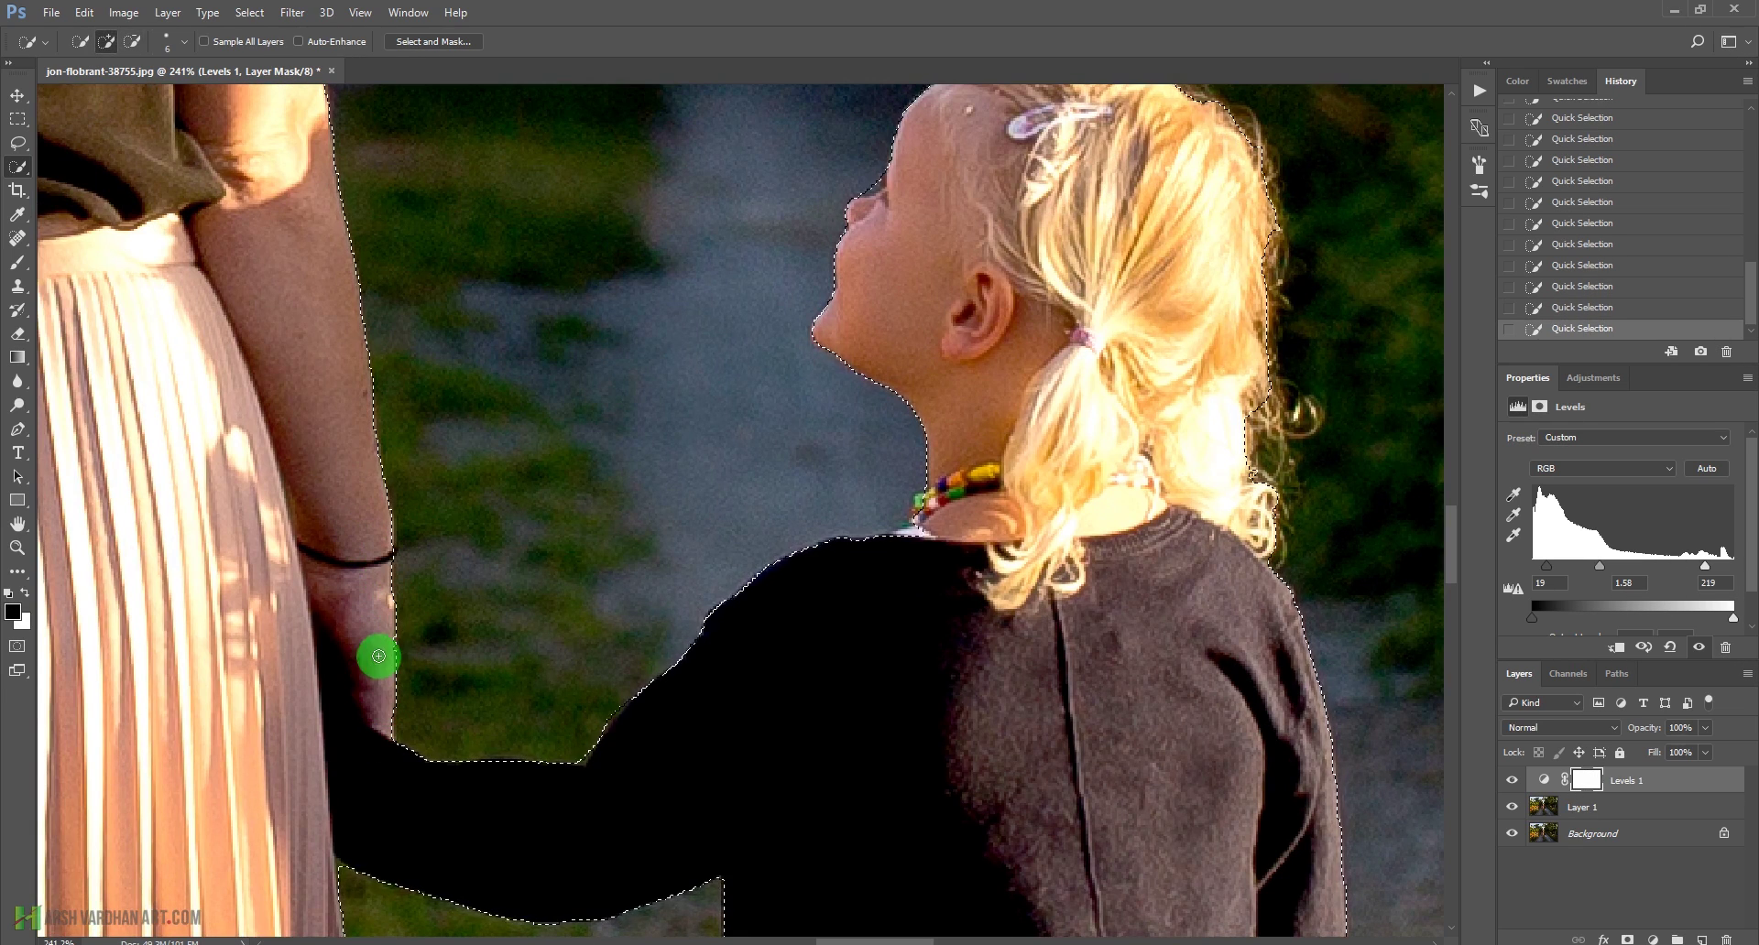
pyautogui.press('alt')
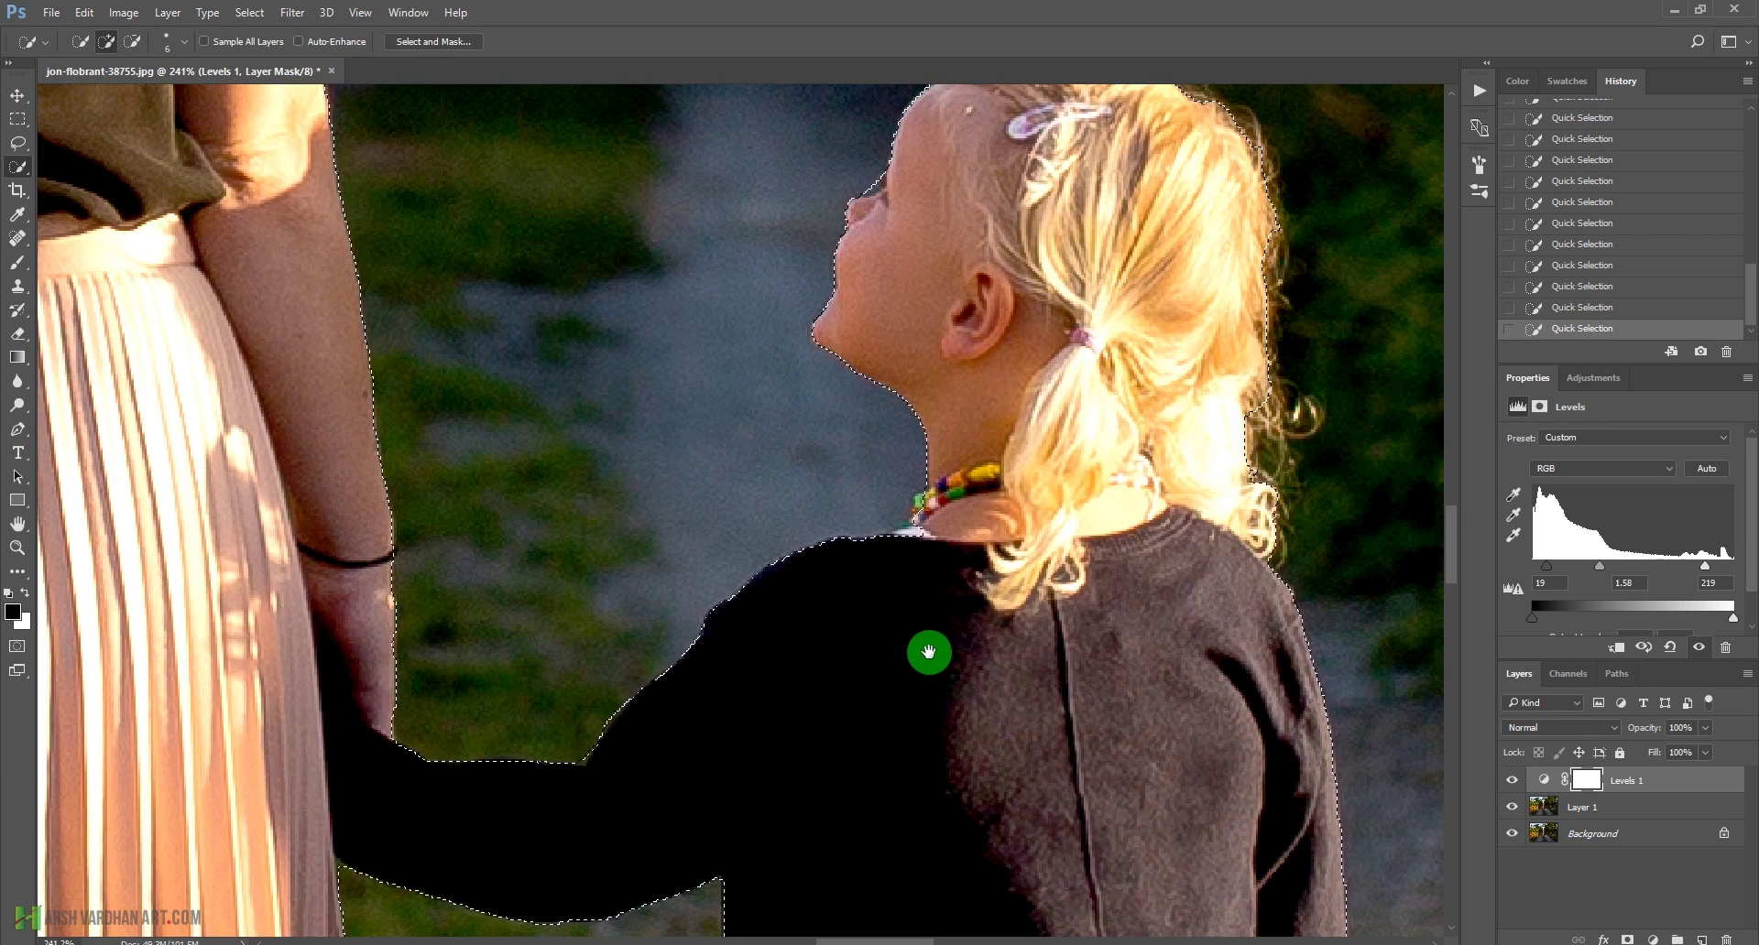
pyautogui.moveTo(931, 651); pyautogui.dragTo(930, 691)
pyautogui.moveTo(910, 583); pyautogui.dragTo(933, 579)
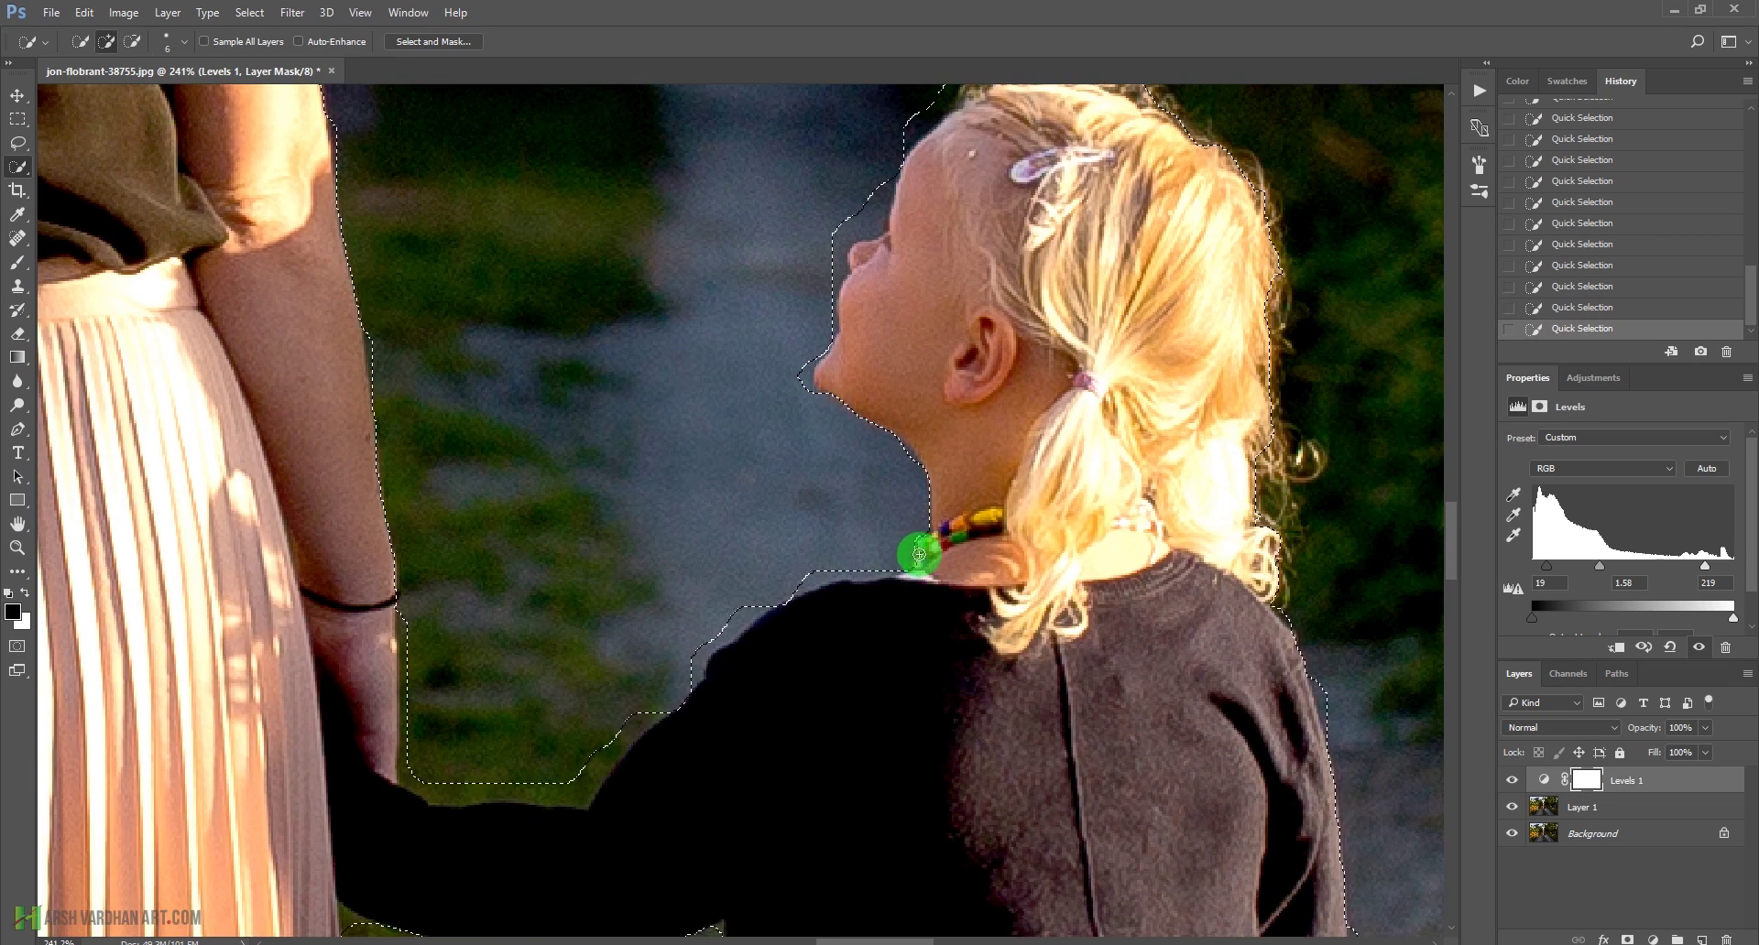
pyautogui.moveTo(832, 749); pyautogui.dragTo(958, 584)
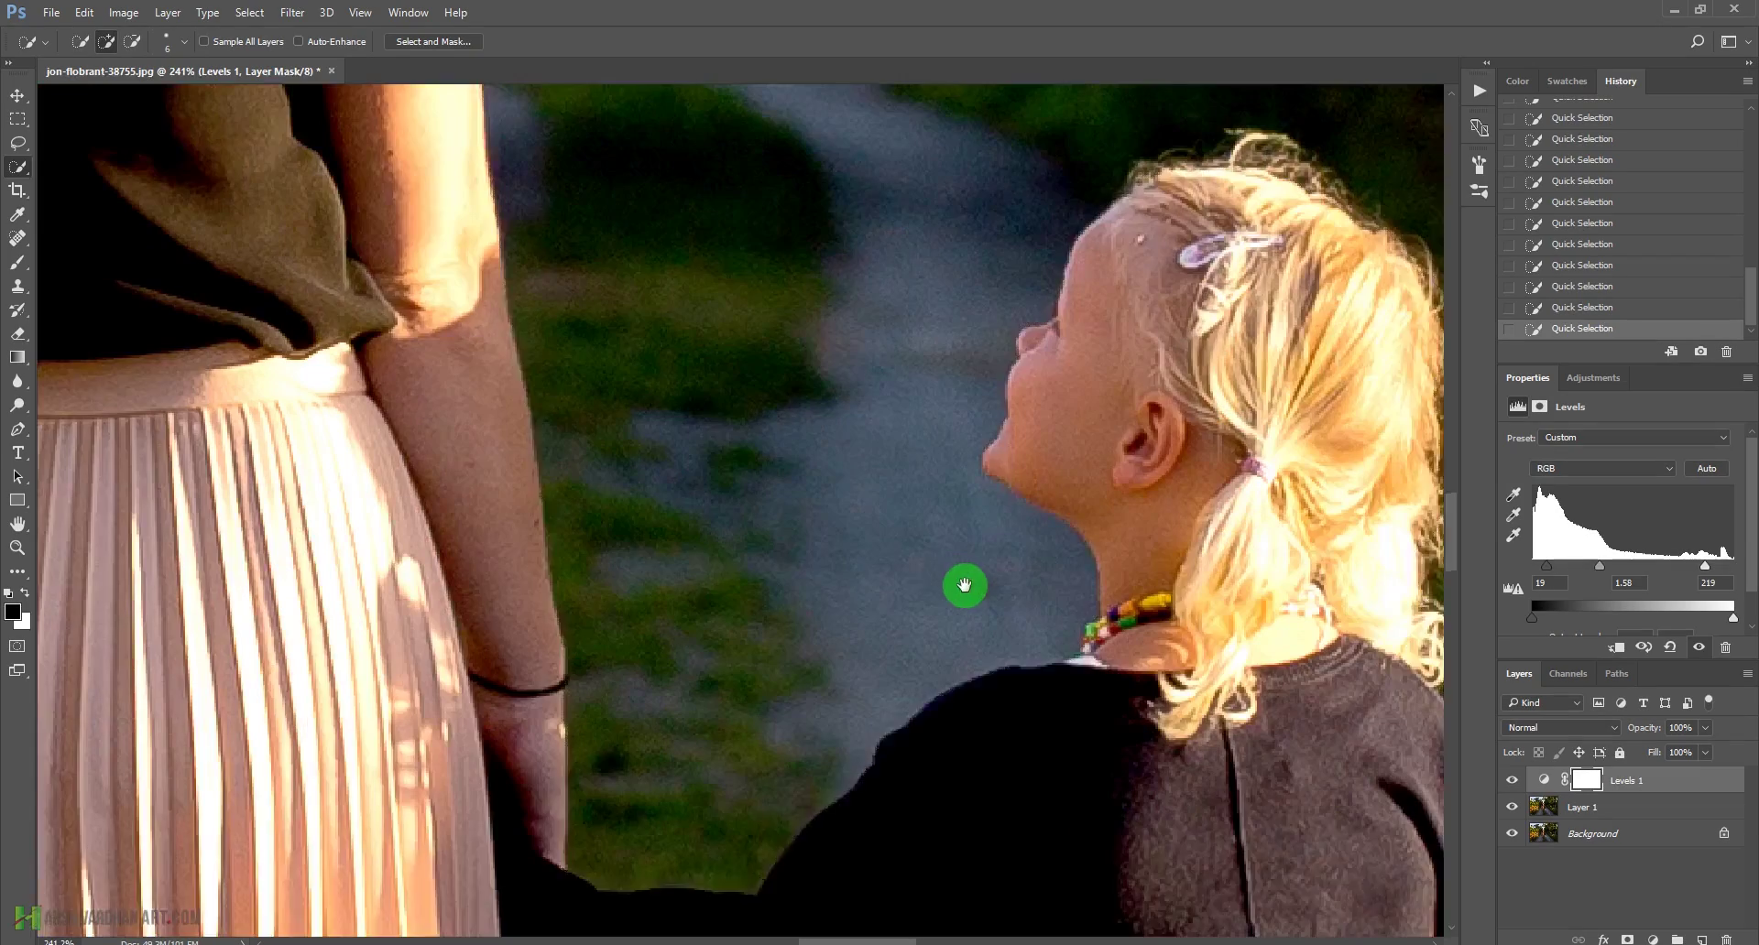
# Inspect the selection outline around the girl's face, neck and collar, the joined hands and both full figures
pyautogui.moveTo(877, 488); pyautogui.dragTo(801, 286)
pyautogui.moveTo(1166, 373); pyautogui.dragTo(1013, 651)
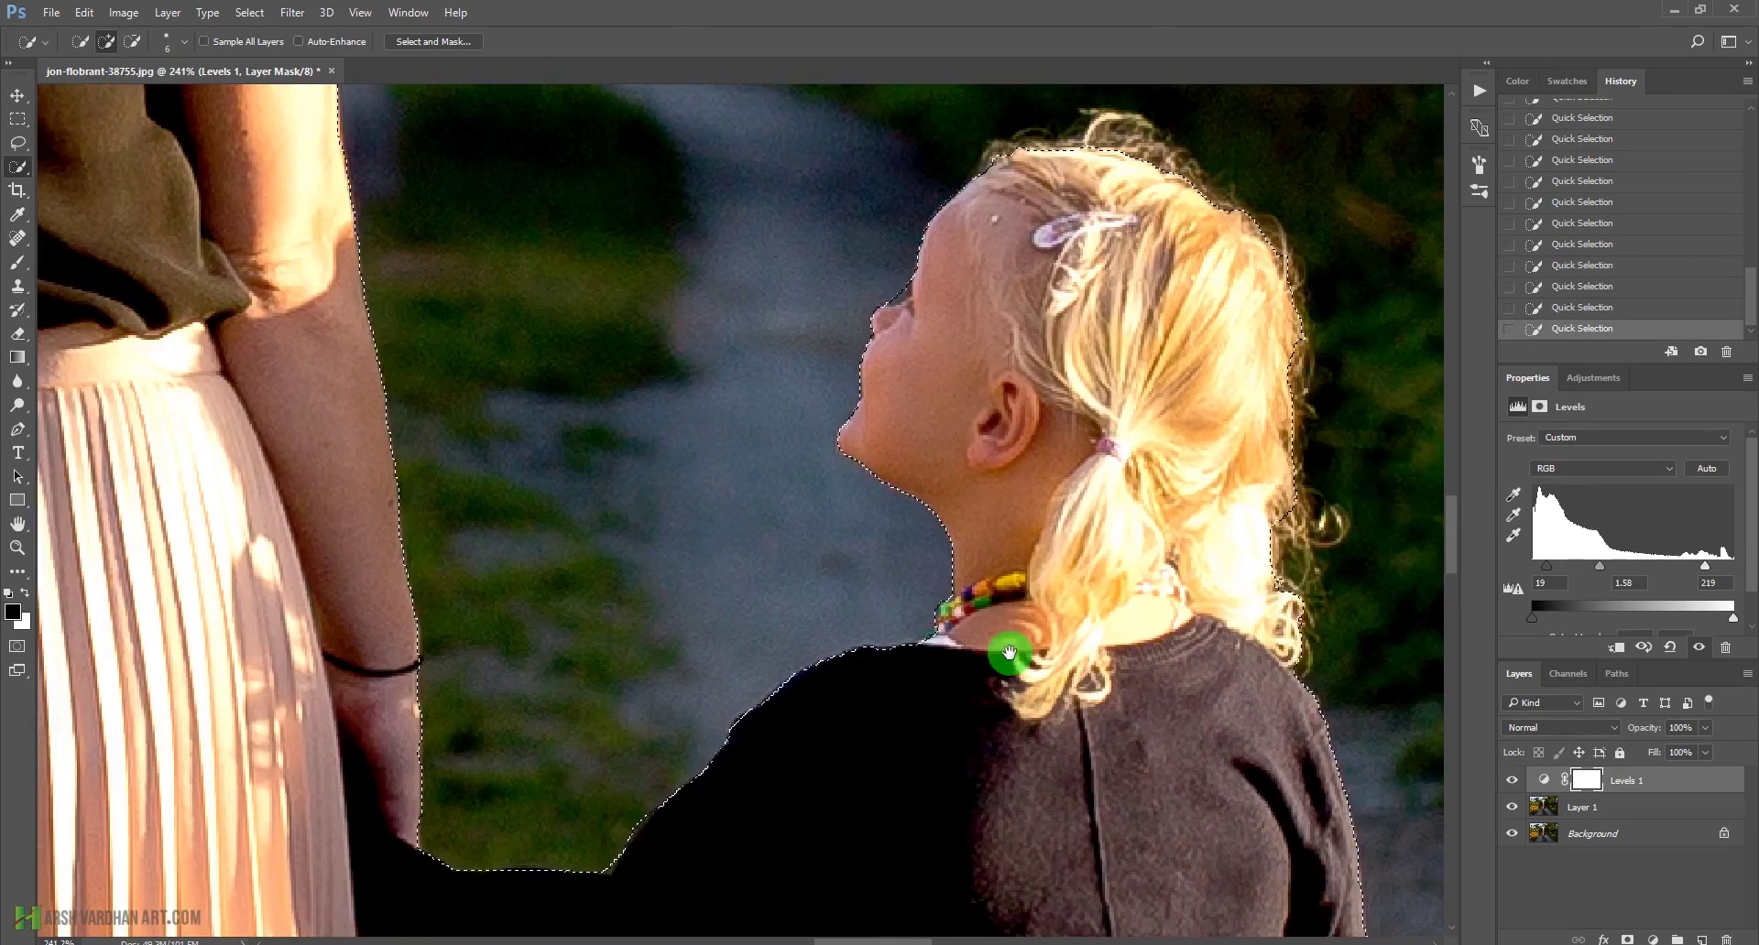
pyautogui.scroll(3, 934, 352)
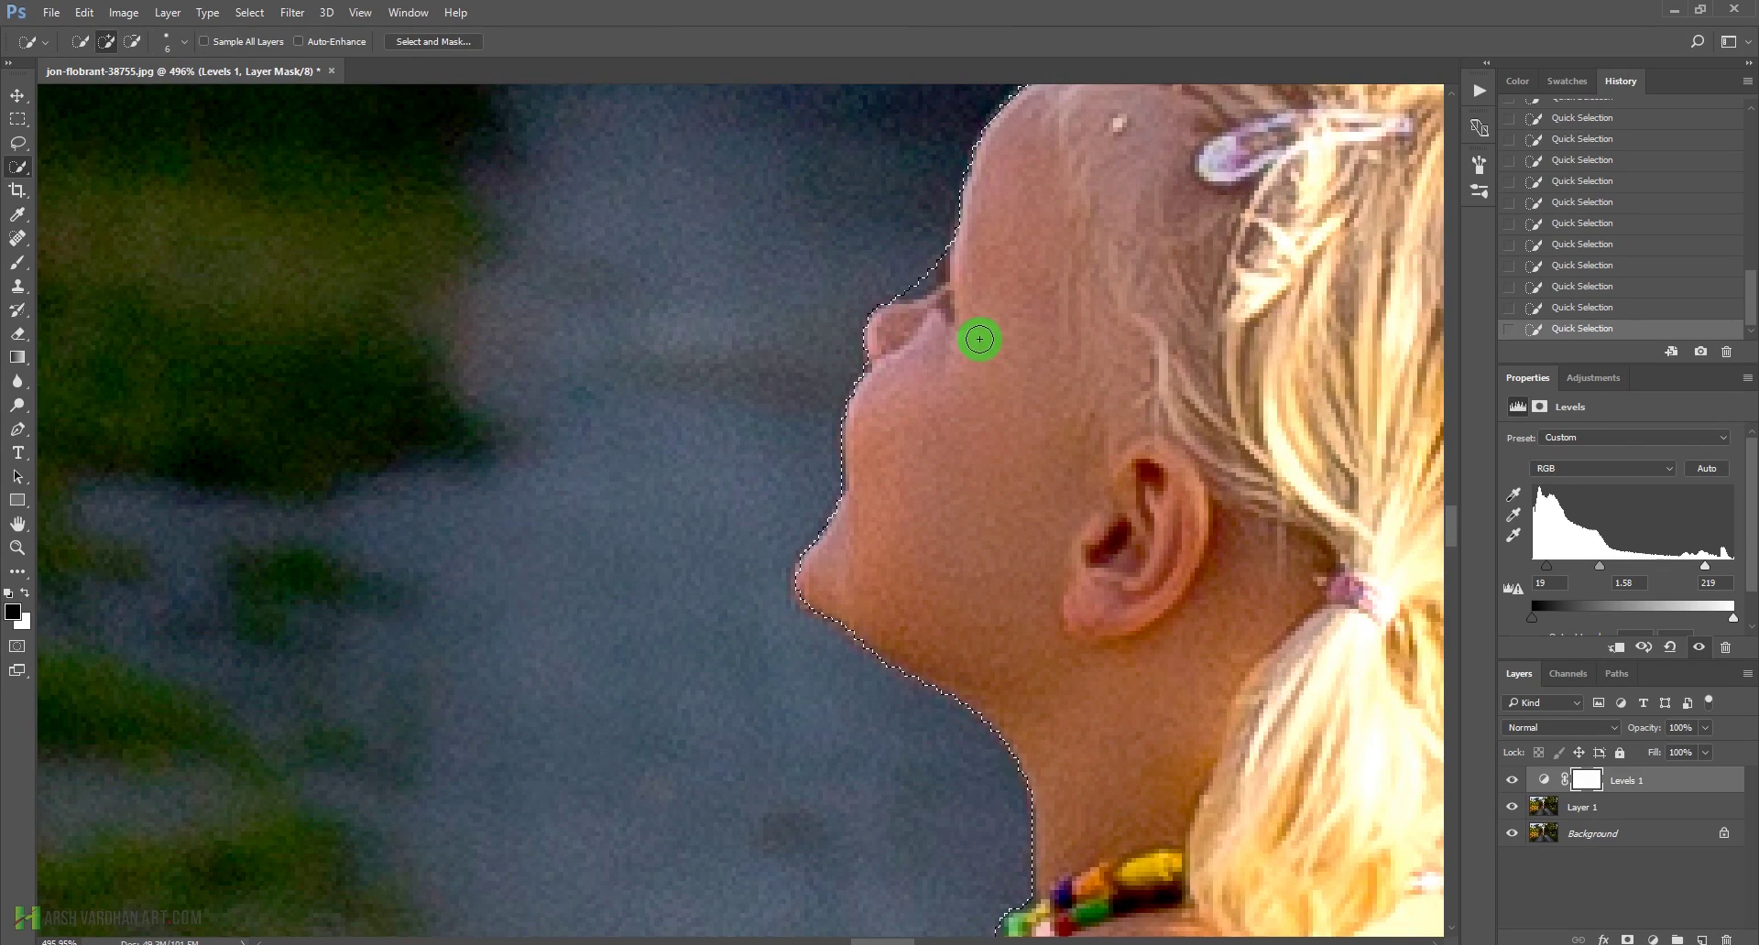
pyautogui.scroll(-2, 1053, 314)
pyautogui.scroll(-2, 1041, 479)
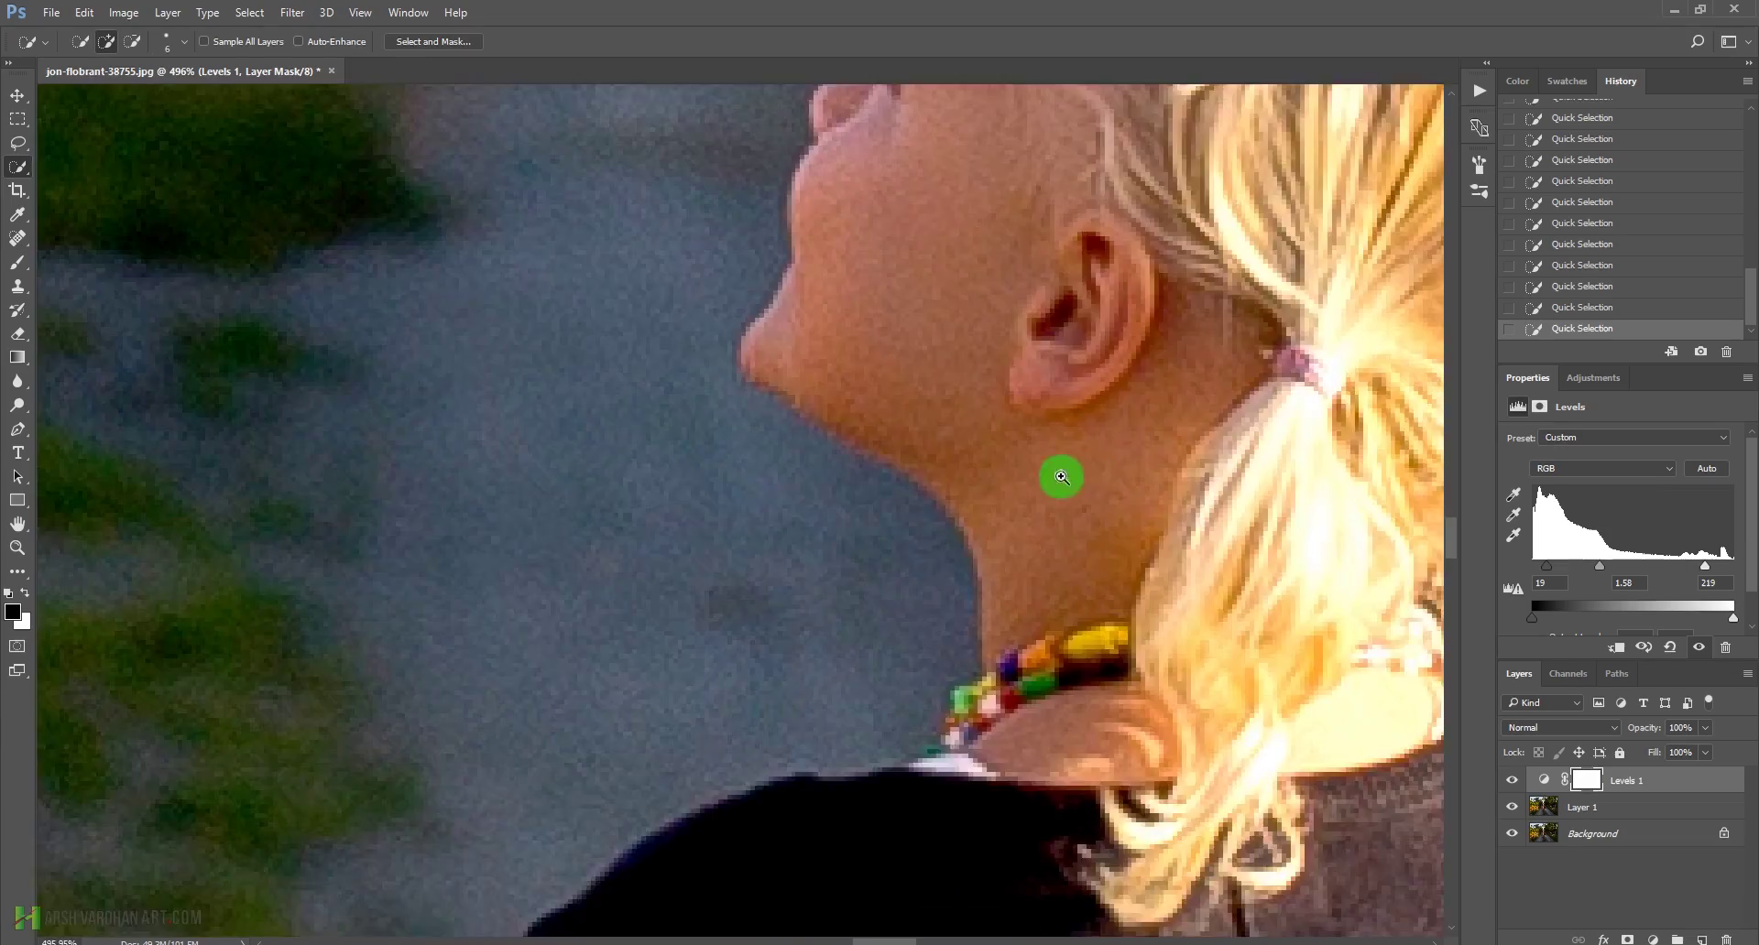
pyautogui.scroll(-2, 1056, 476)
pyautogui.scroll(-2, 1024, 695)
pyautogui.scroll(1, 824, 541)
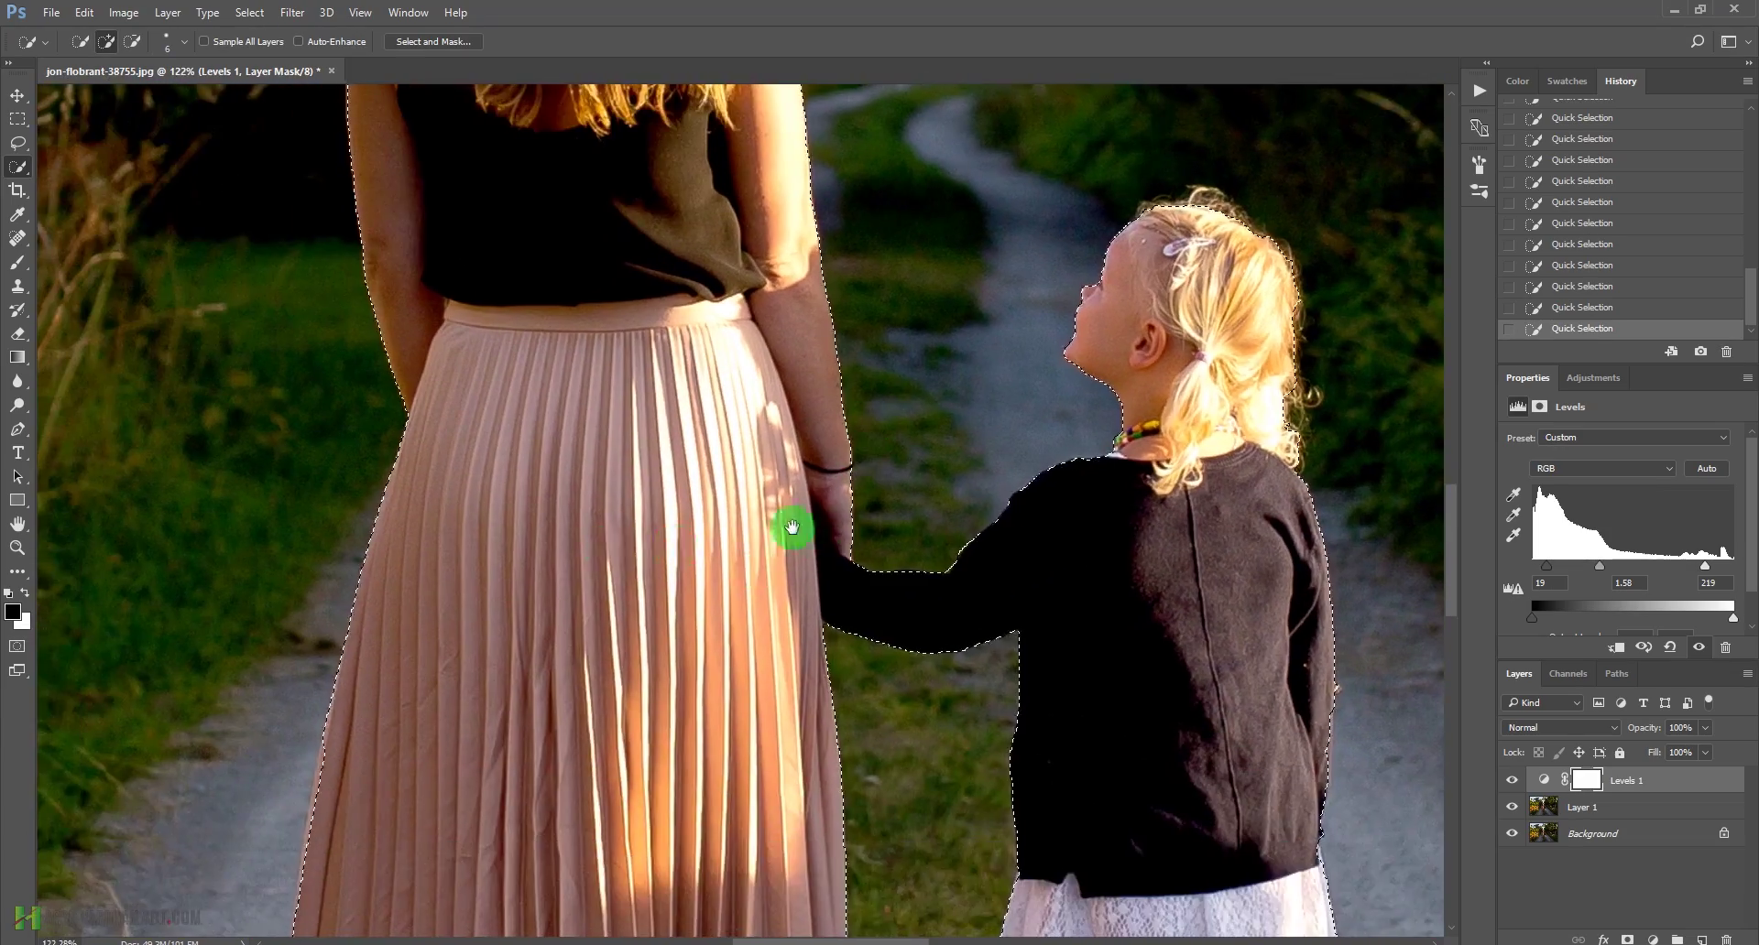
pyautogui.hscroll(-2, 1070, 615)
pyautogui.scroll(-3, 1070, 616)
pyautogui.scroll(1, 1079, 636)
pyautogui.scroll(1, 1186, 640)
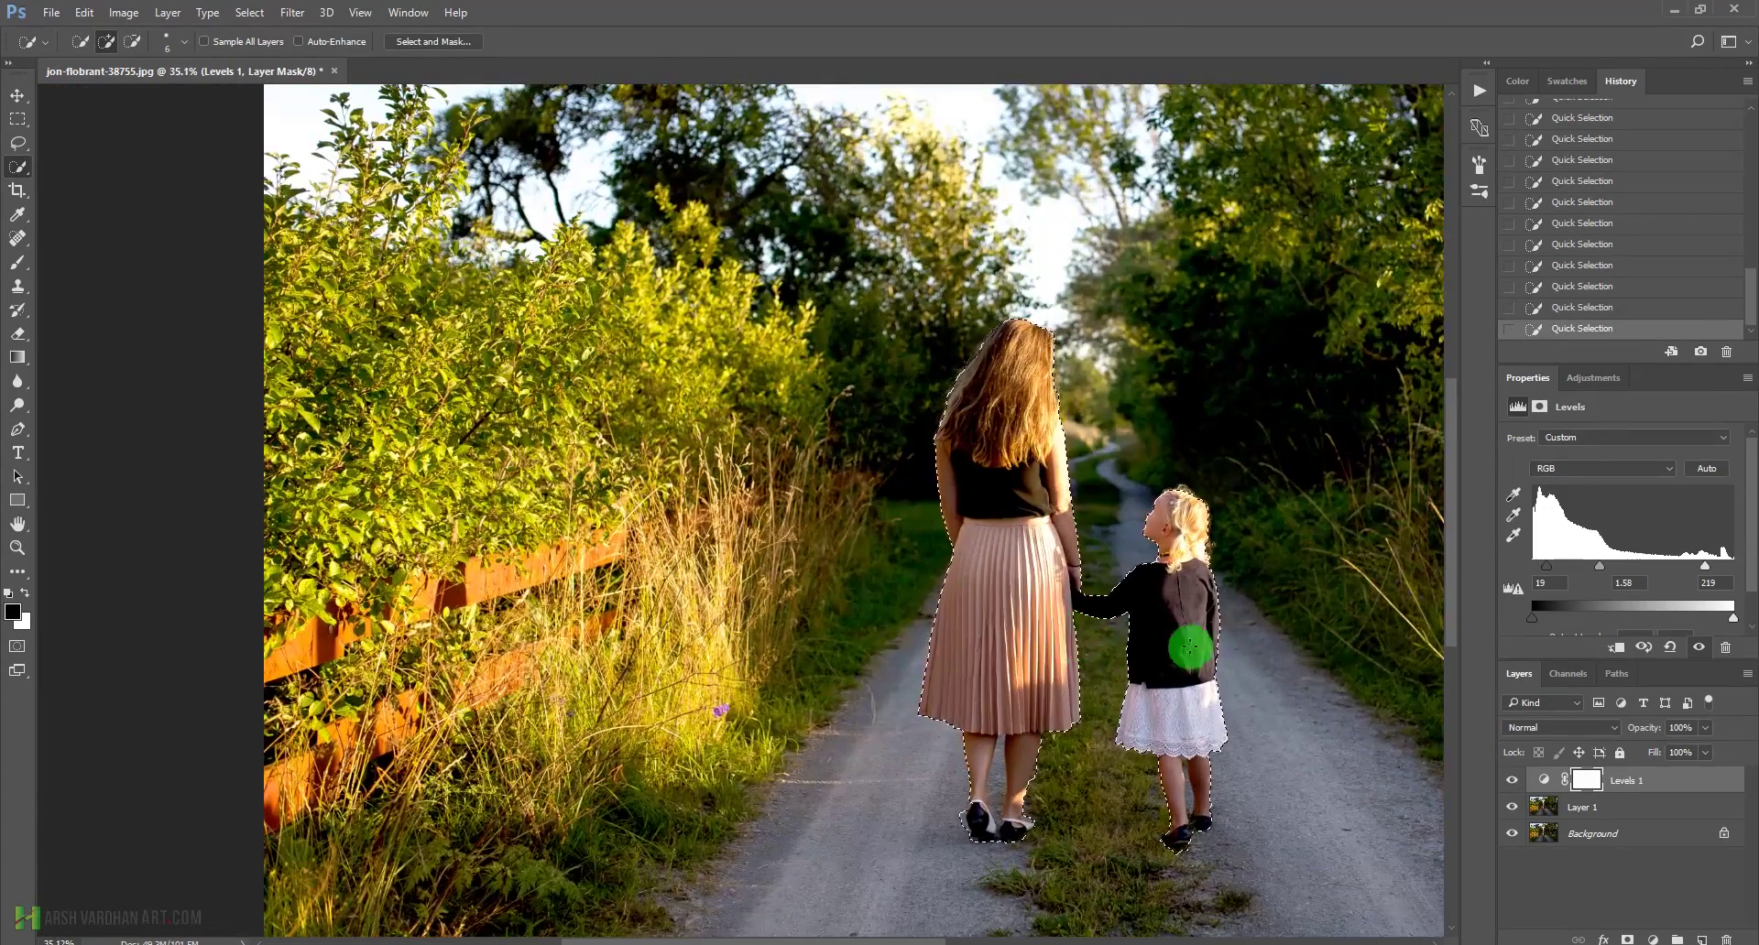
pyautogui.scroll(-2, 1191, 585)
pyautogui.scroll(1, 723, 490)
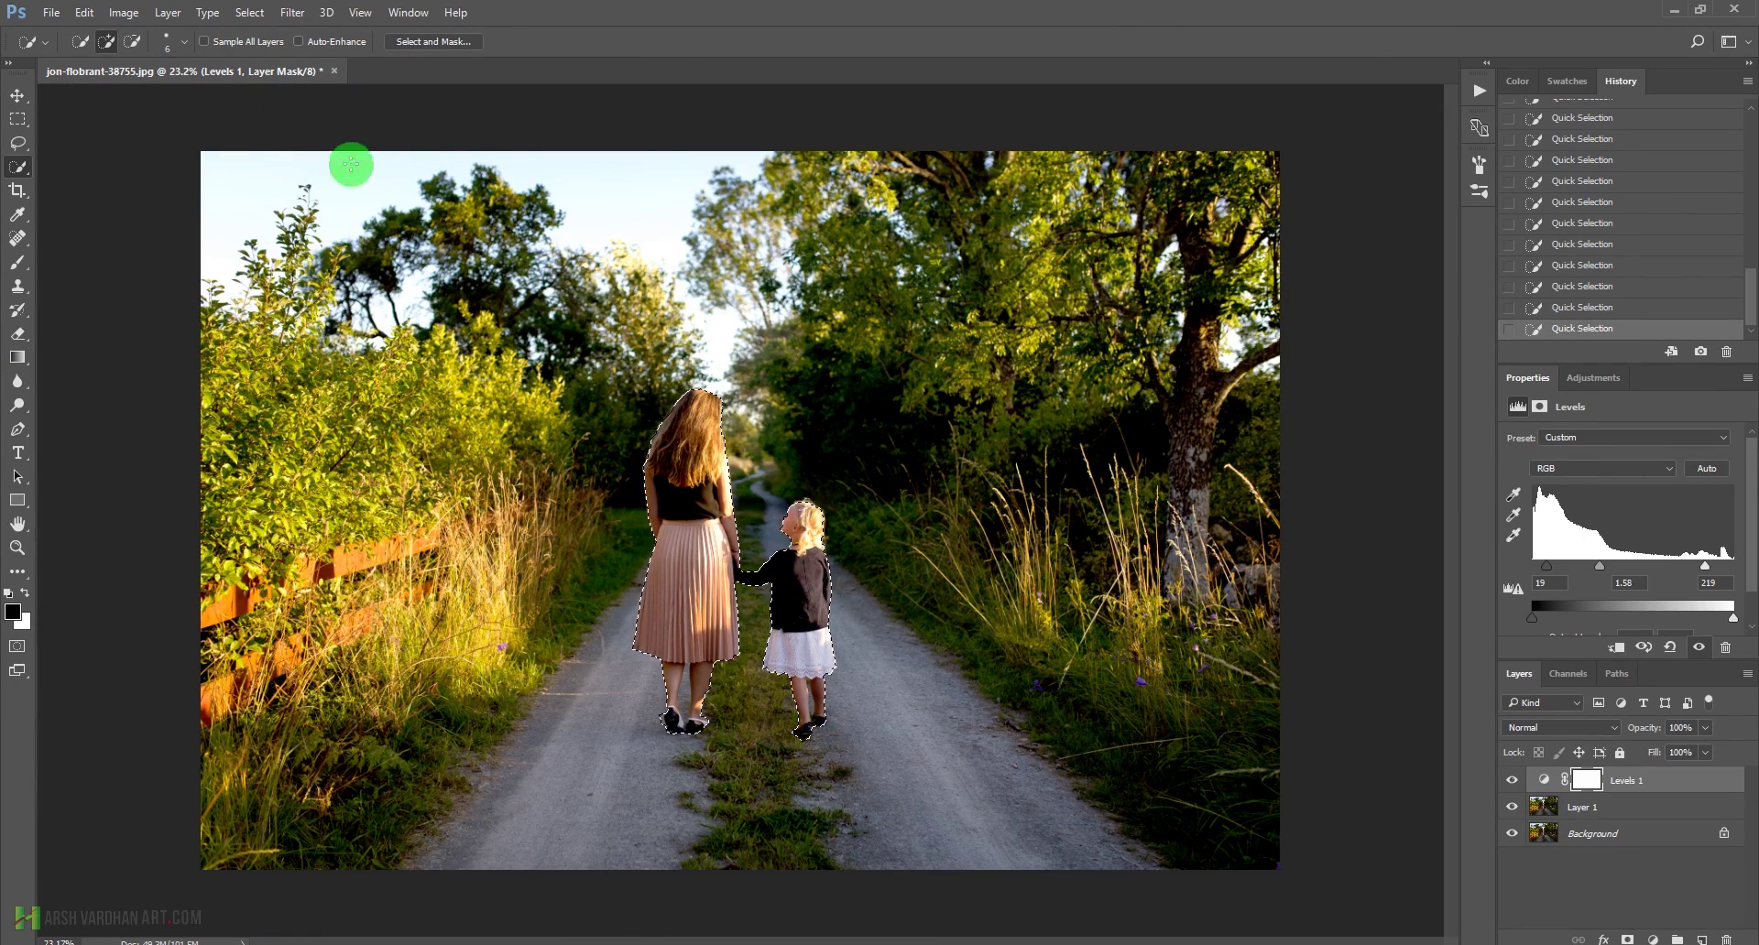
# Invert the selection so that the background is selected instead of the woman and girl
pyautogui.click(294, 12)
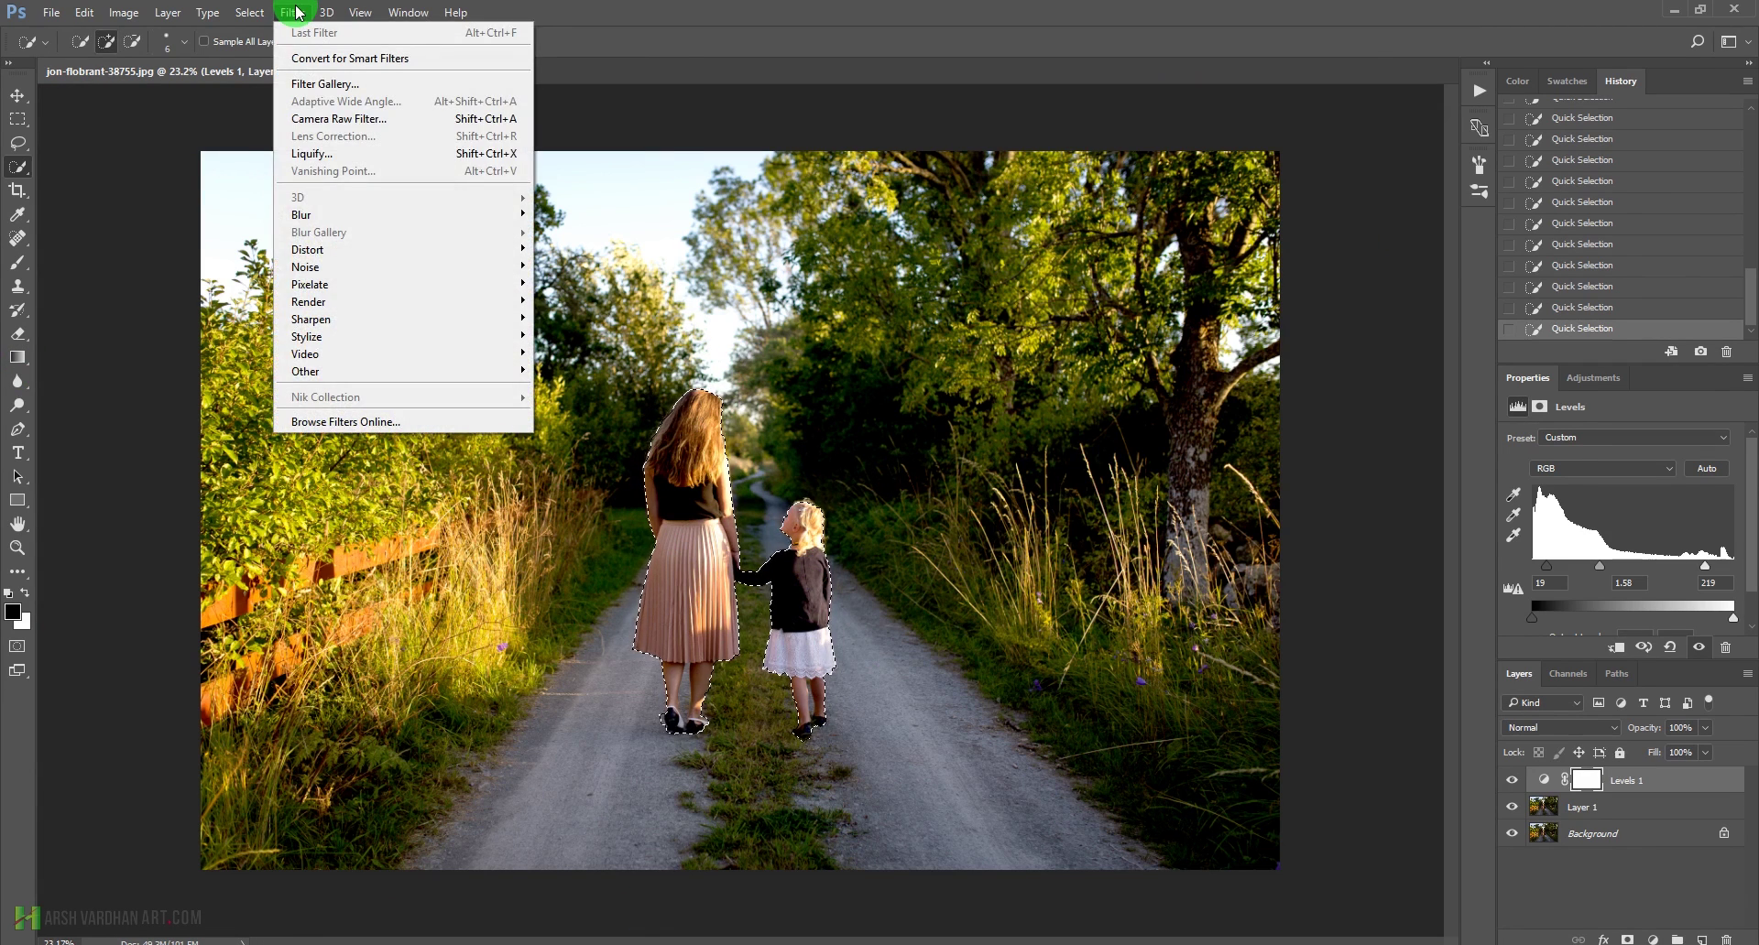
pyautogui.click(294, 12)
pyautogui.click(249, 12)
pyautogui.click(249, 12)
pyautogui.click(251, 12)
pyautogui.click(263, 85)
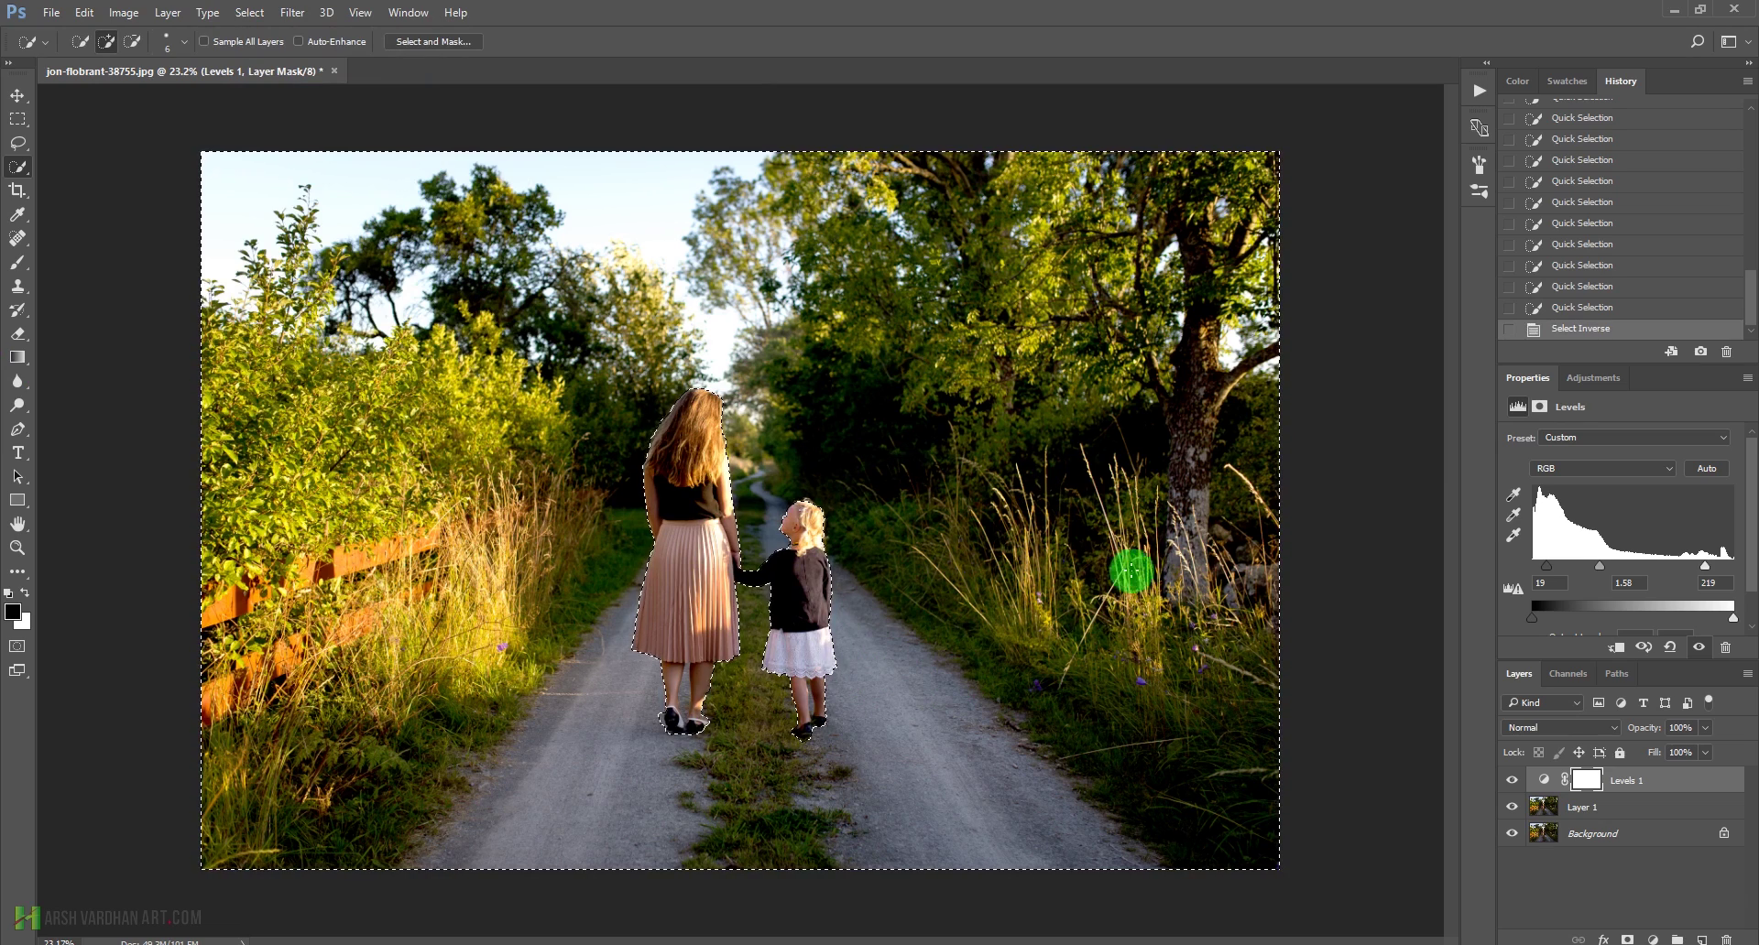
# Hide the Levels 1 adjustment and start a Lens Blur with radius 82 on Layer 1's selected background
pyautogui.click(1512, 780)
pyautogui.click(1579, 811)
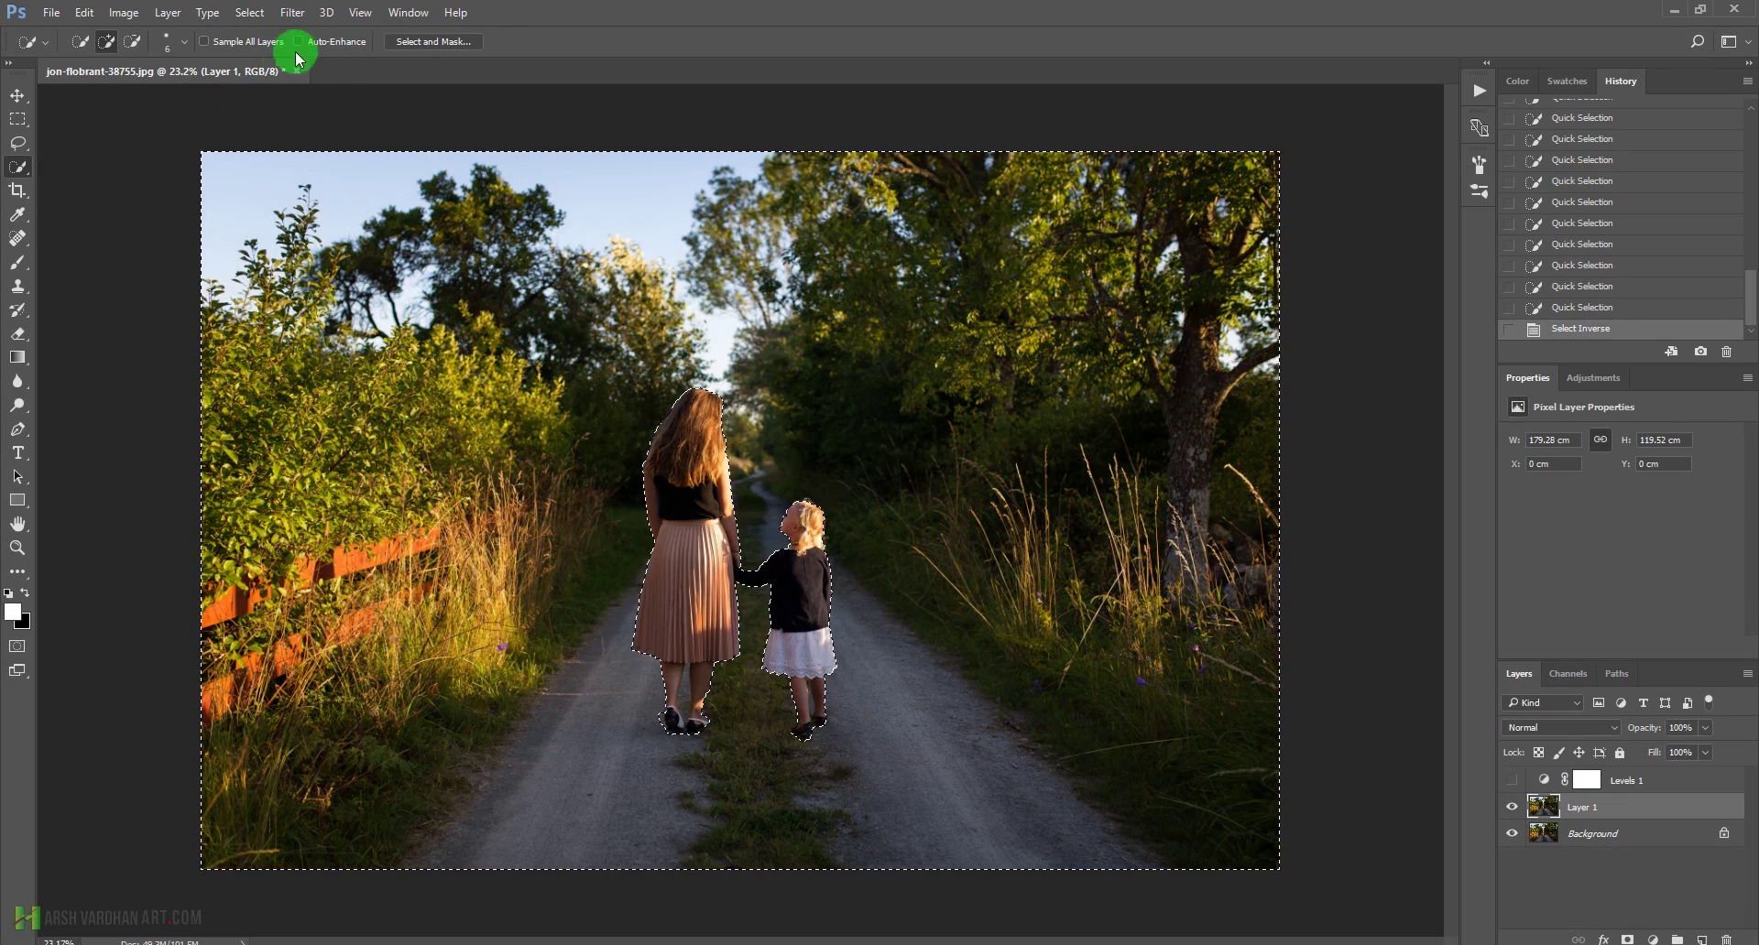
pyautogui.click(292, 12)
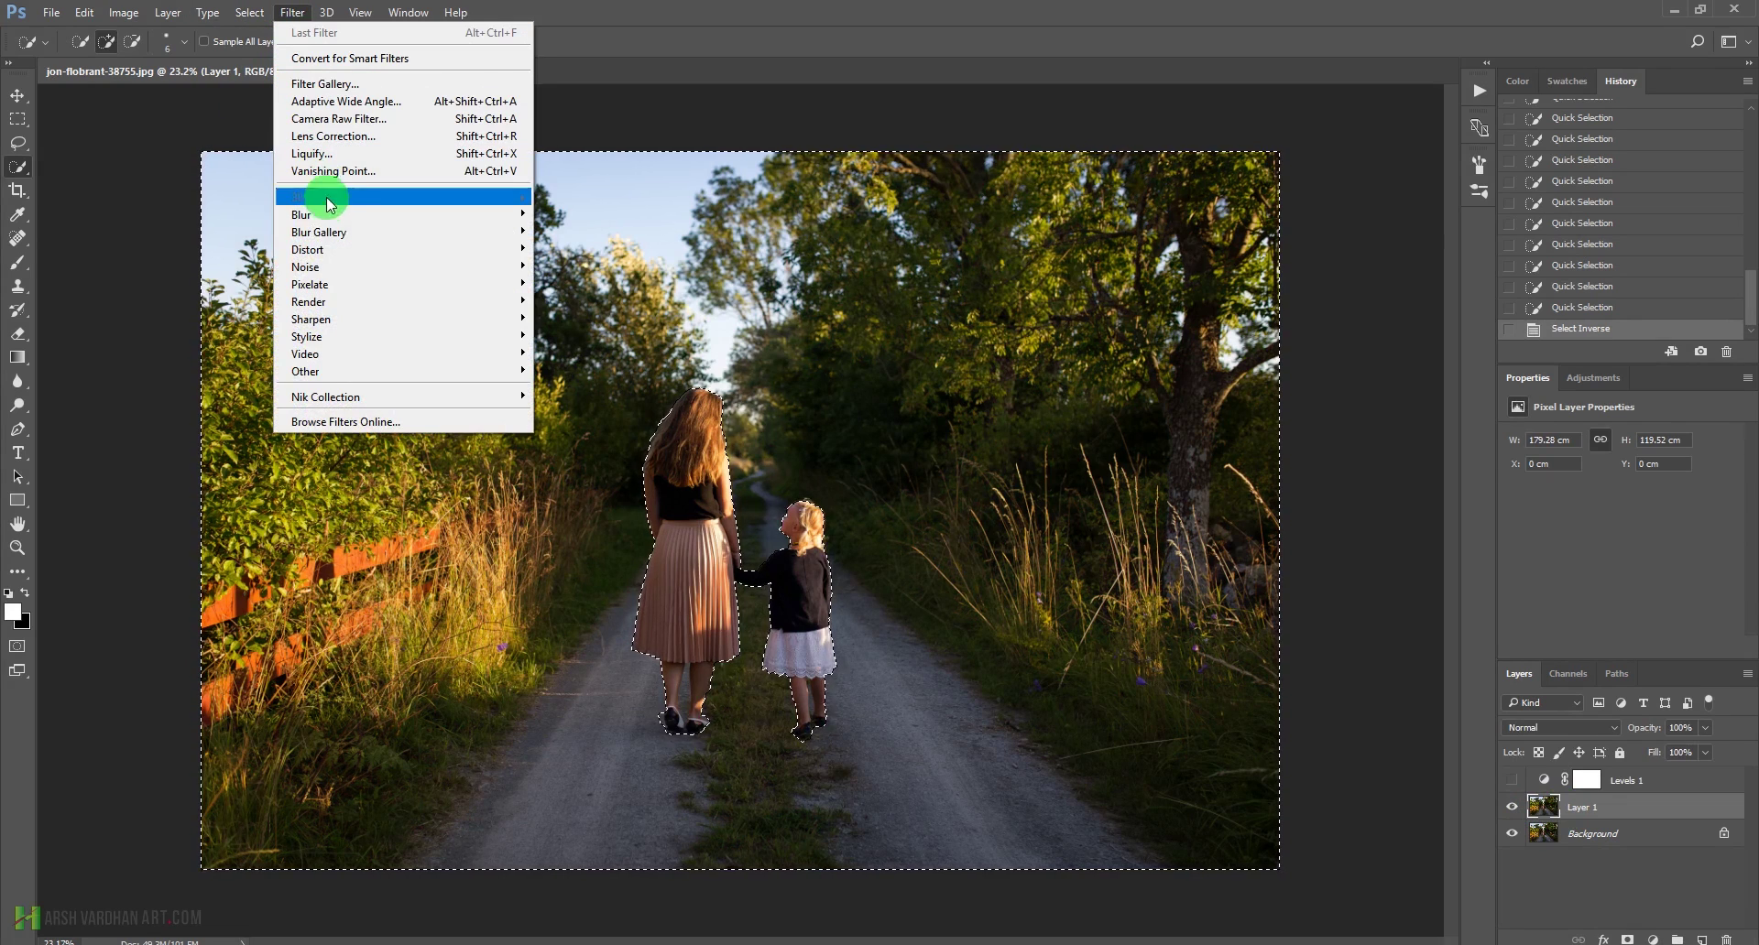
pyautogui.moveTo(343, 218)
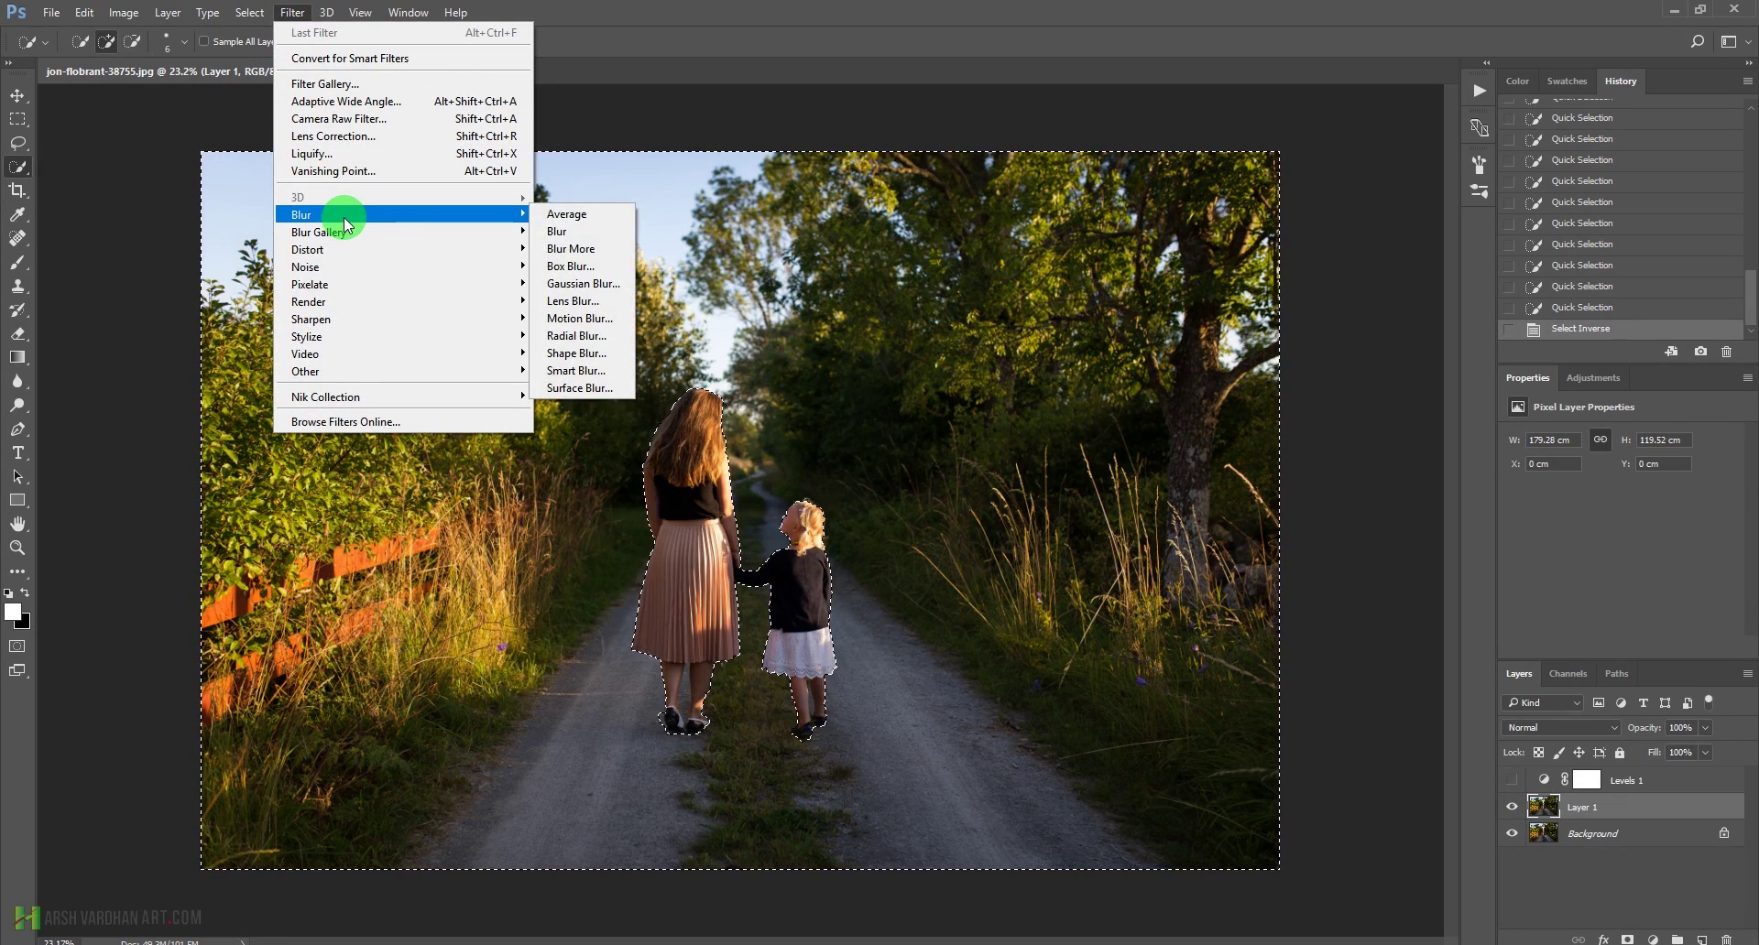
pyautogui.click(575, 300)
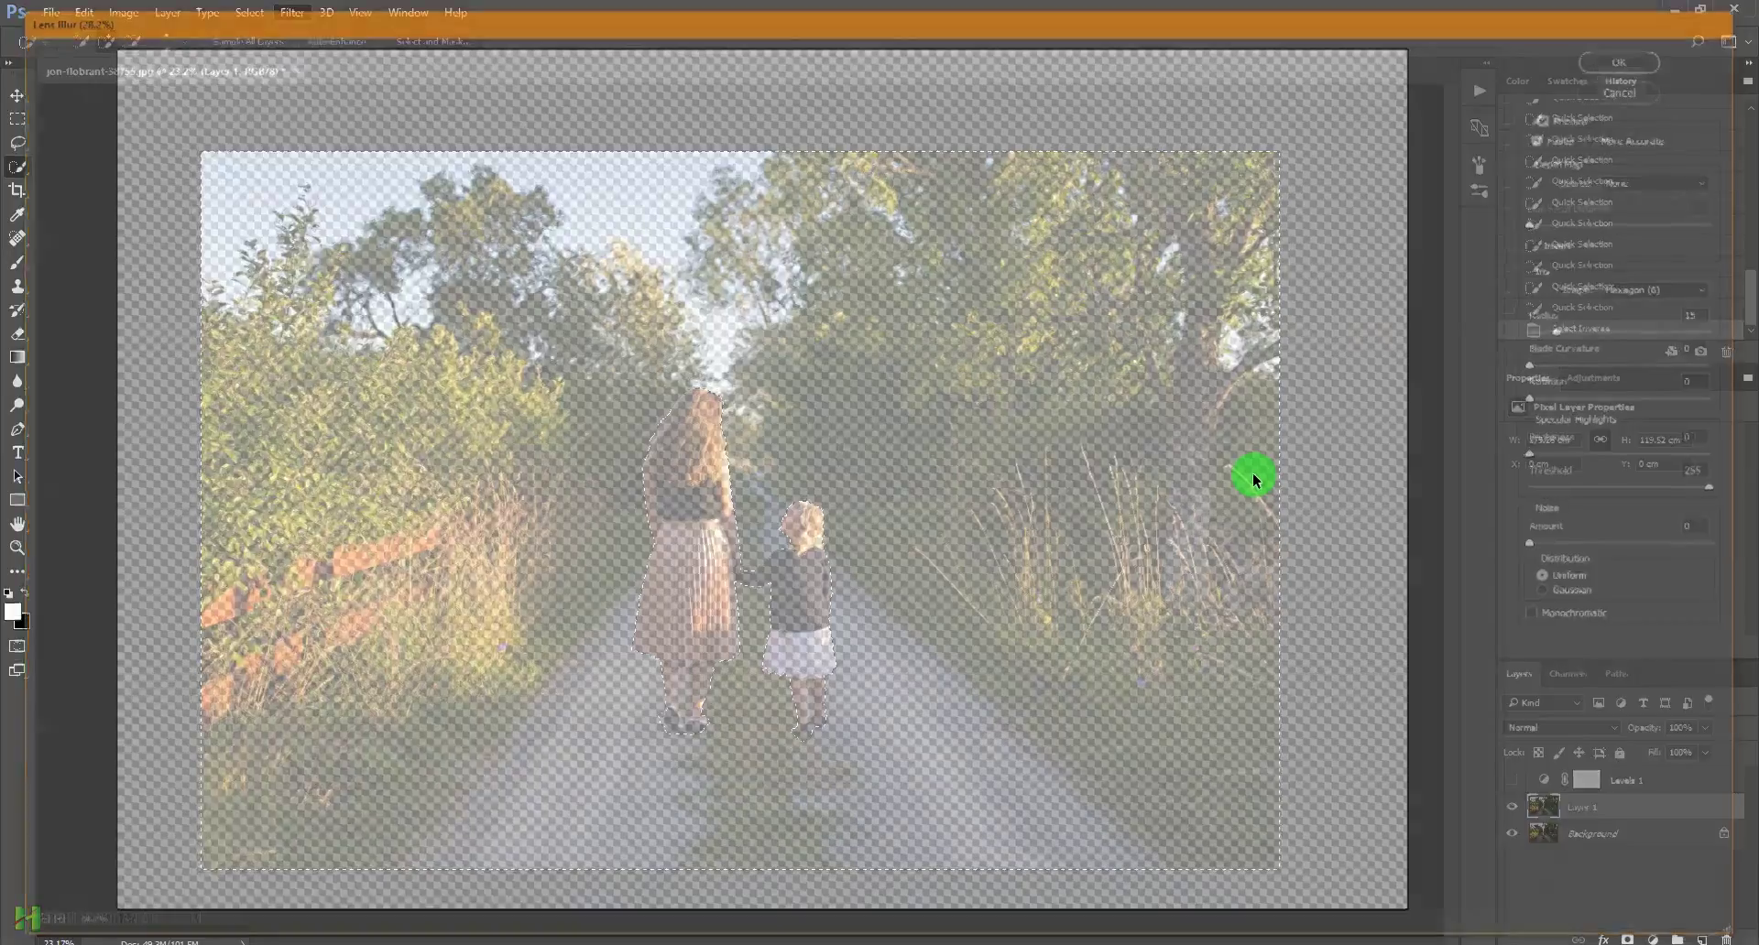
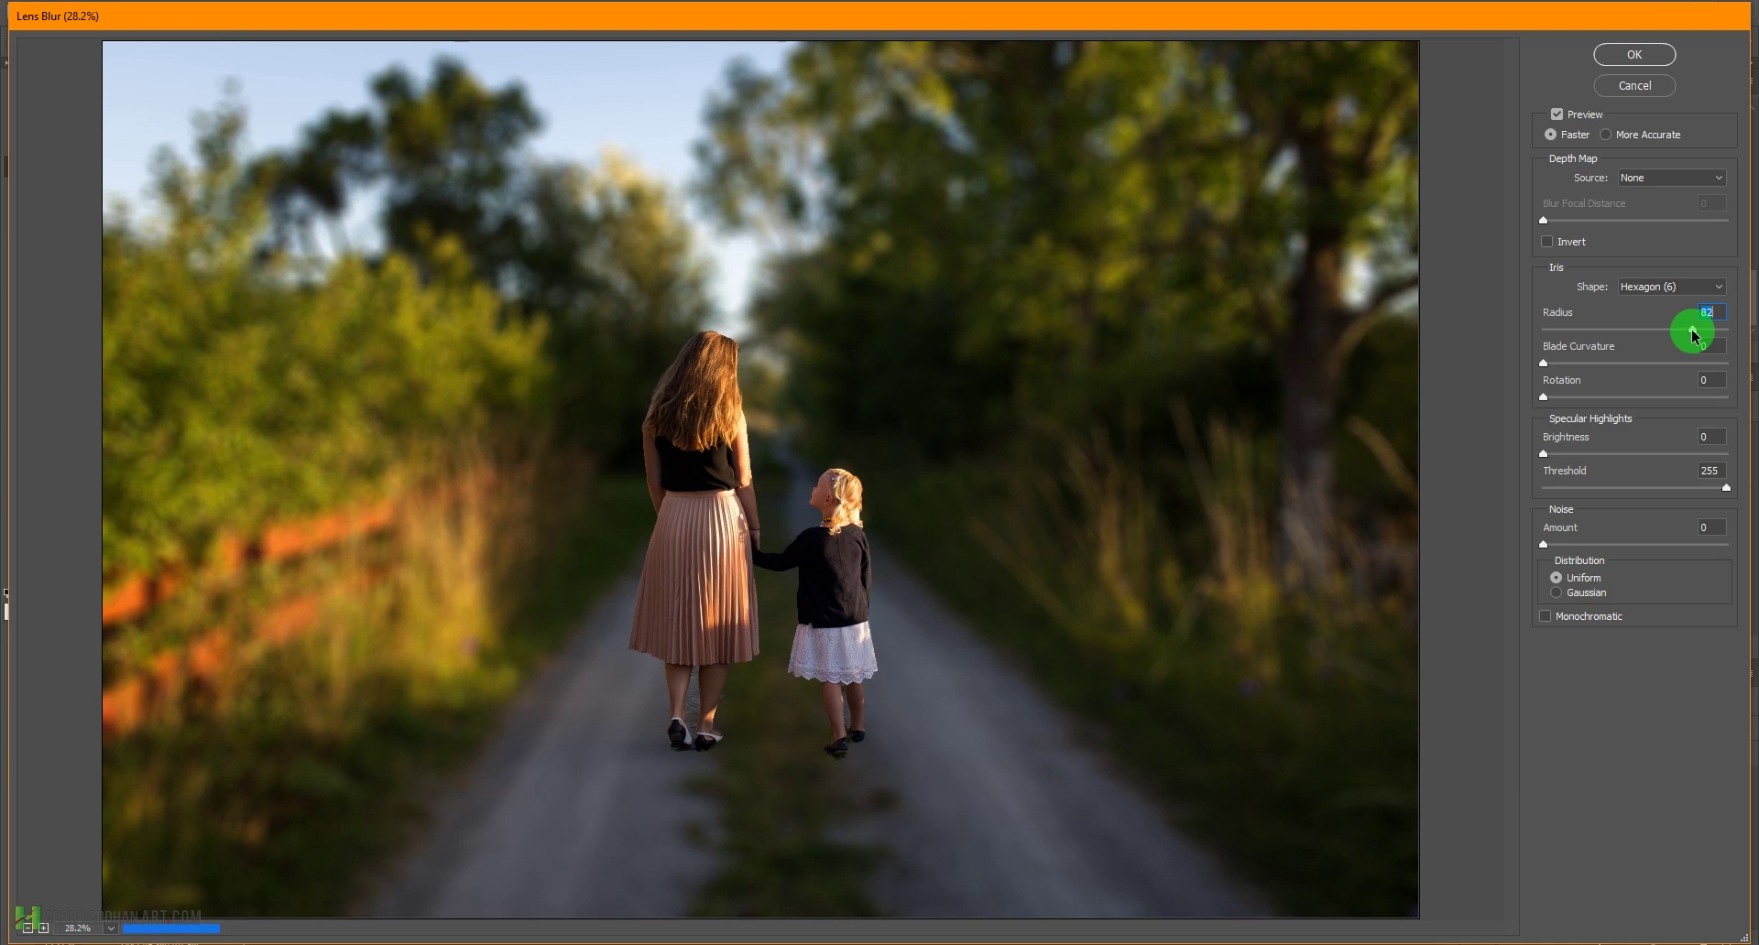
# Set the specular highlights brightness of the Lens Blur to 72
pyautogui.click(1558, 457)
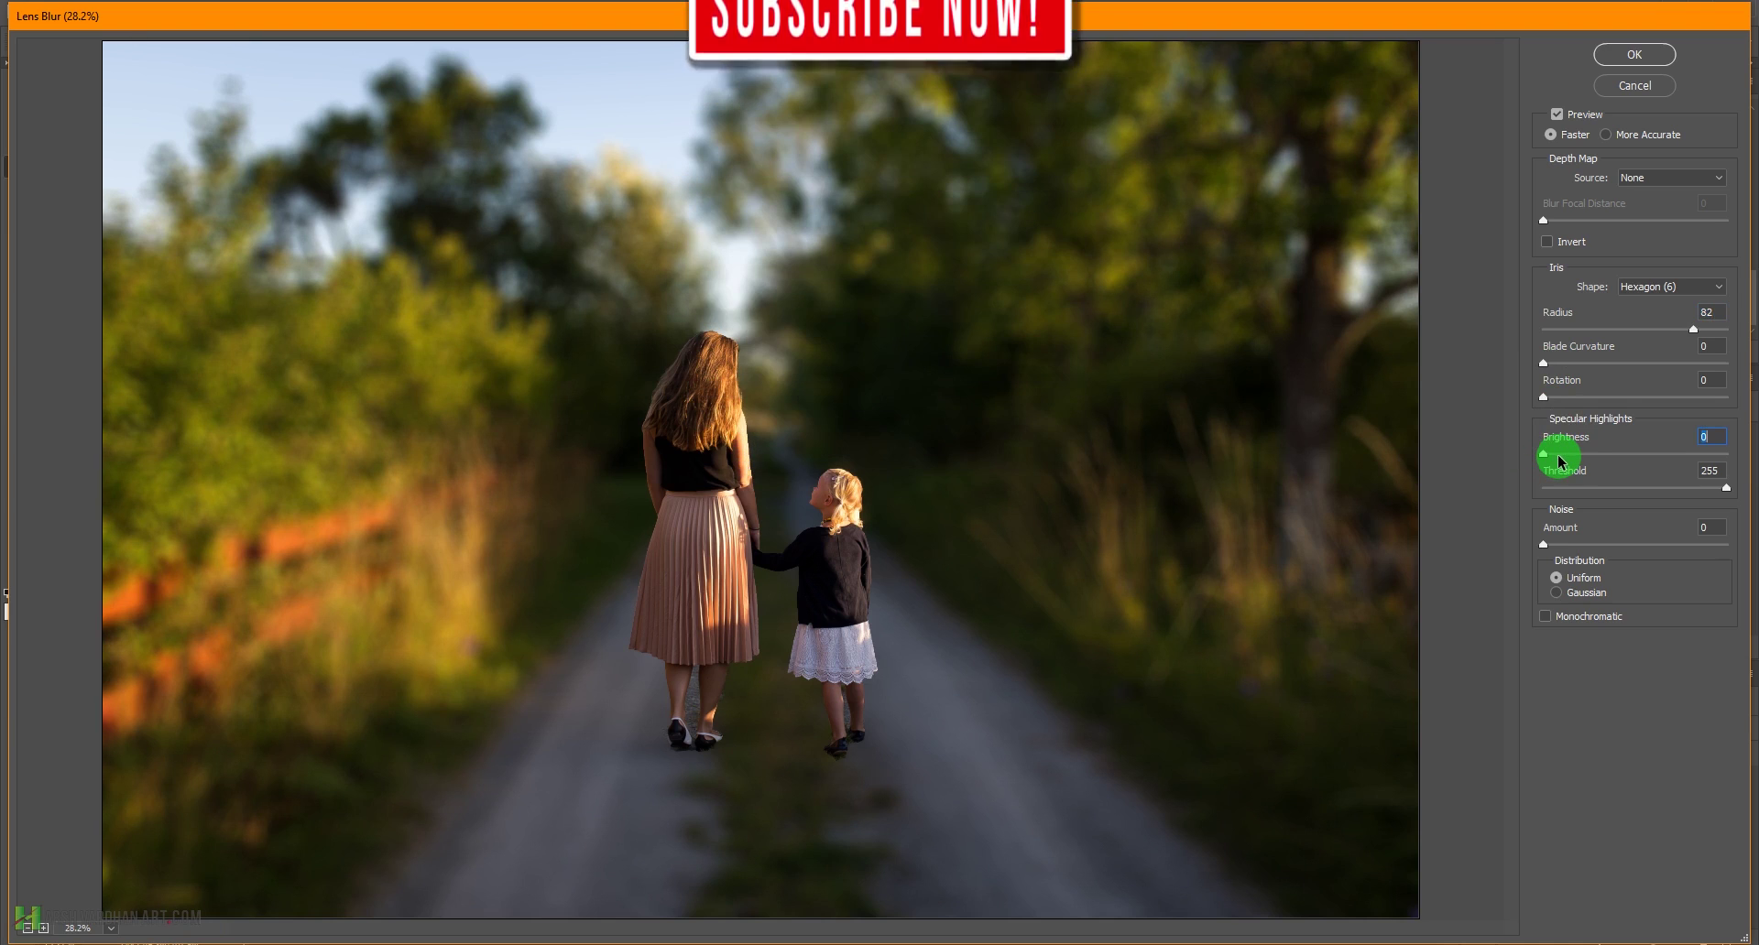
pyautogui.write('9')
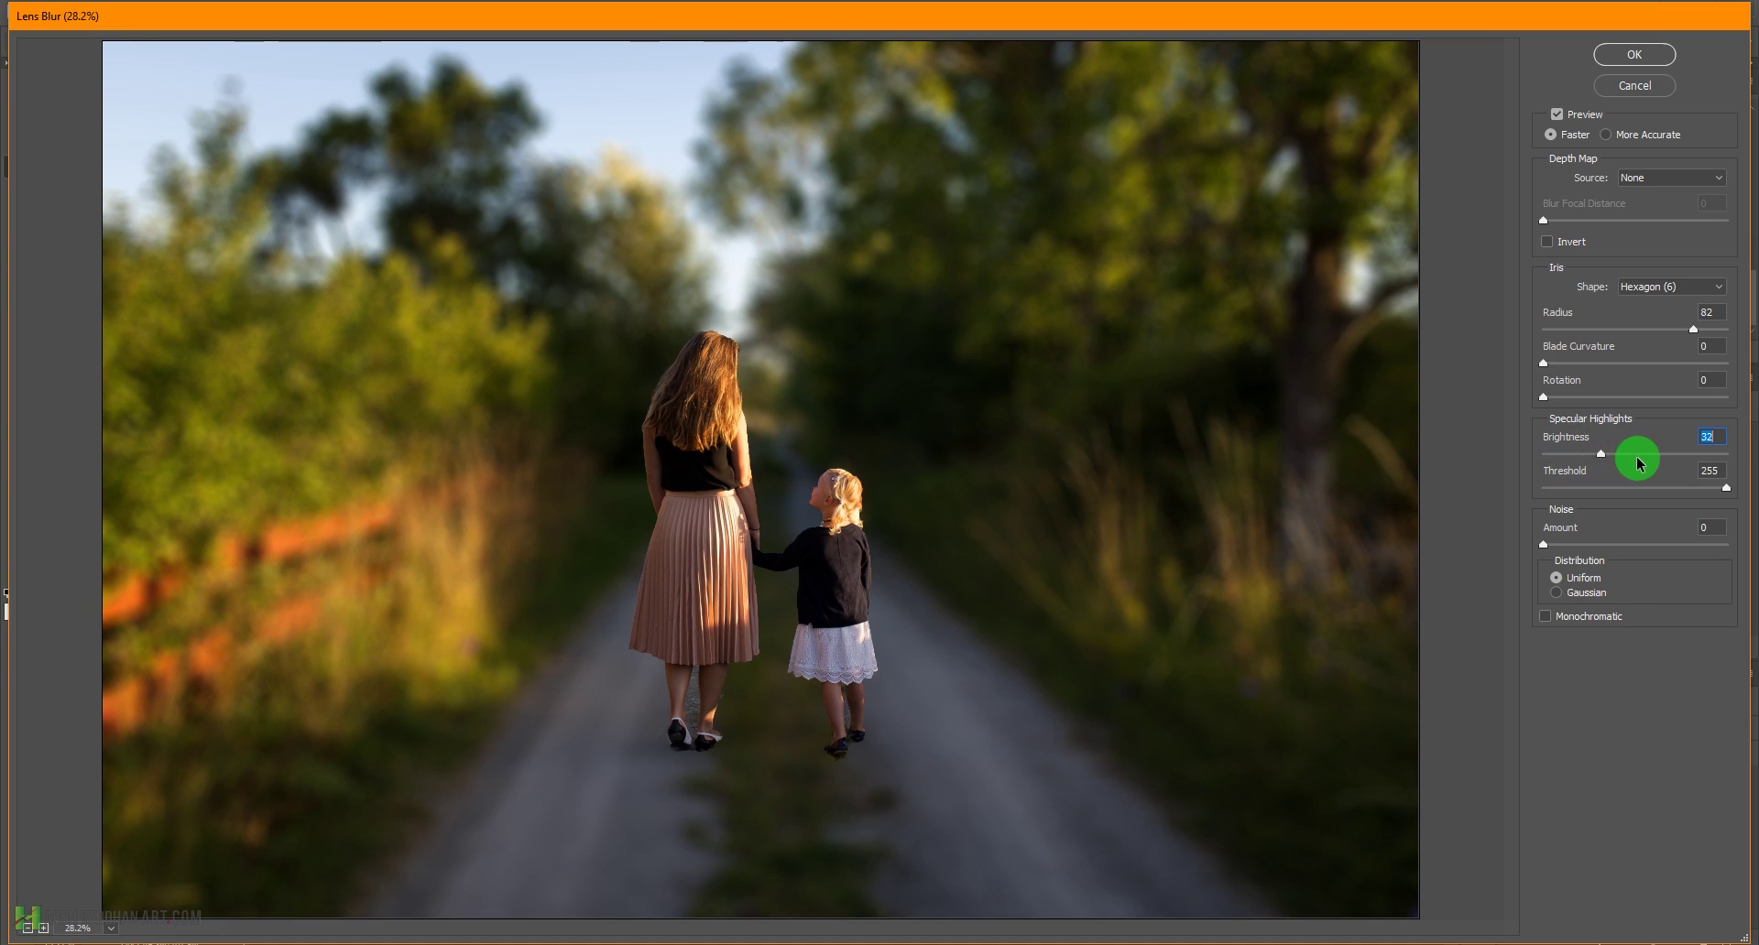
pyautogui.moveTo(1636, 463); pyautogui.dragTo(1679, 456)
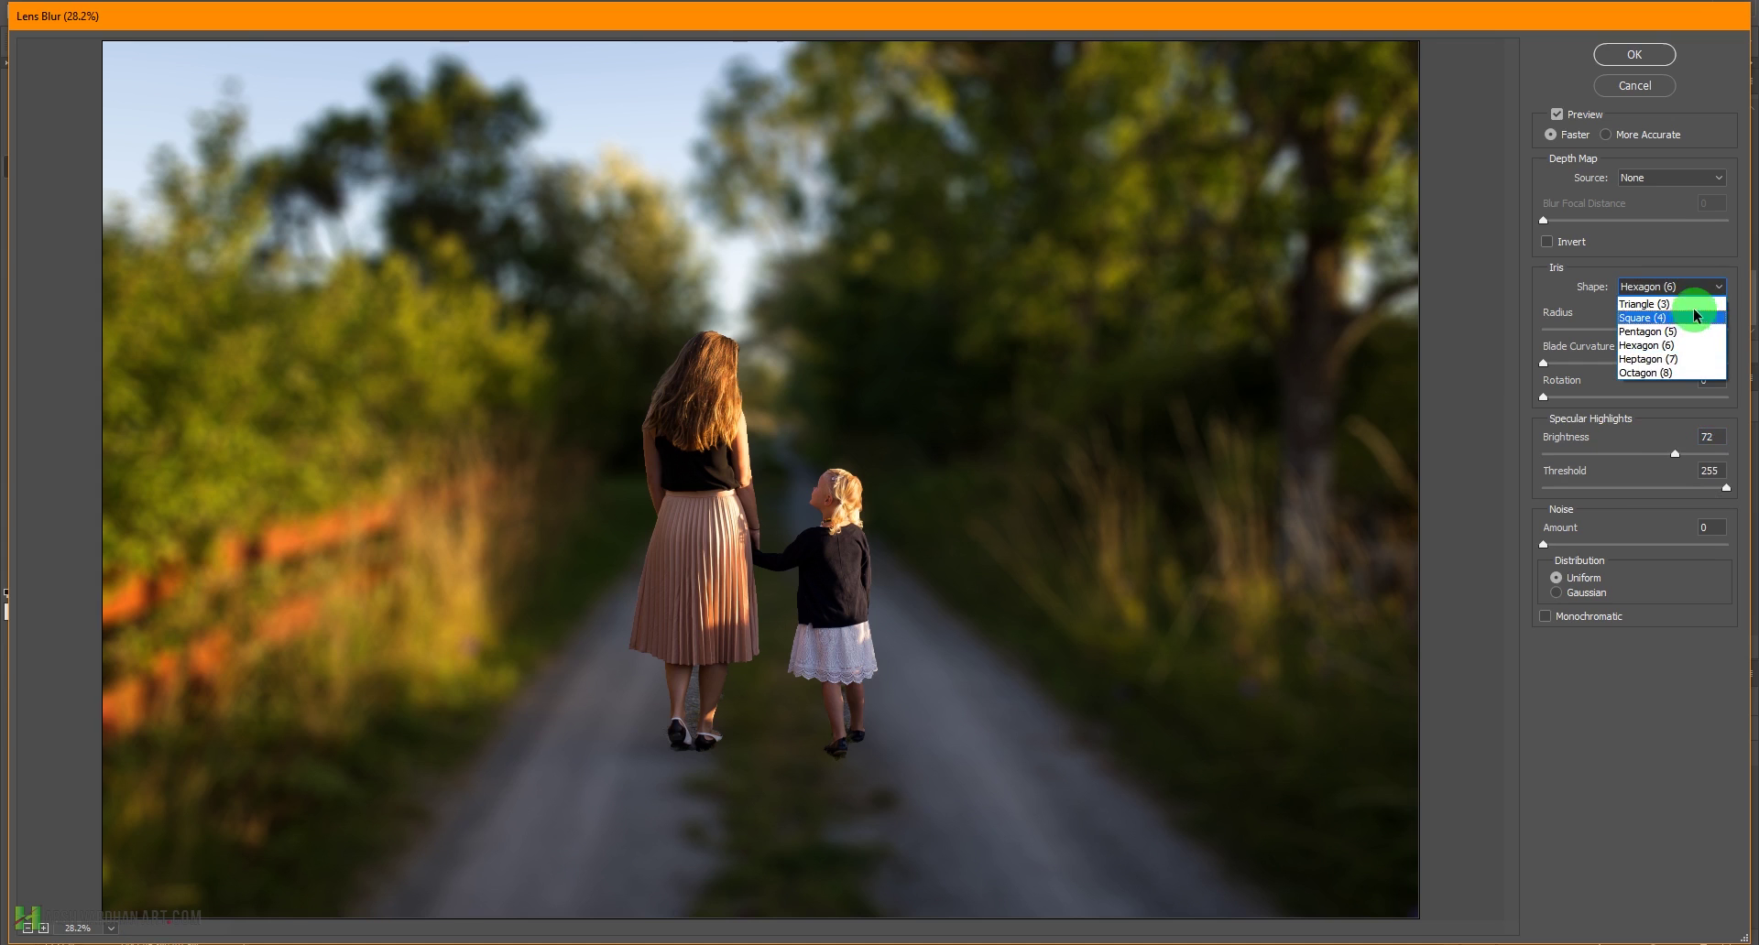
# Try the Triangle (3) iris shape for the Lens Blur, and set the shape back to Hexagon (6)
pyautogui.click(1699, 303)
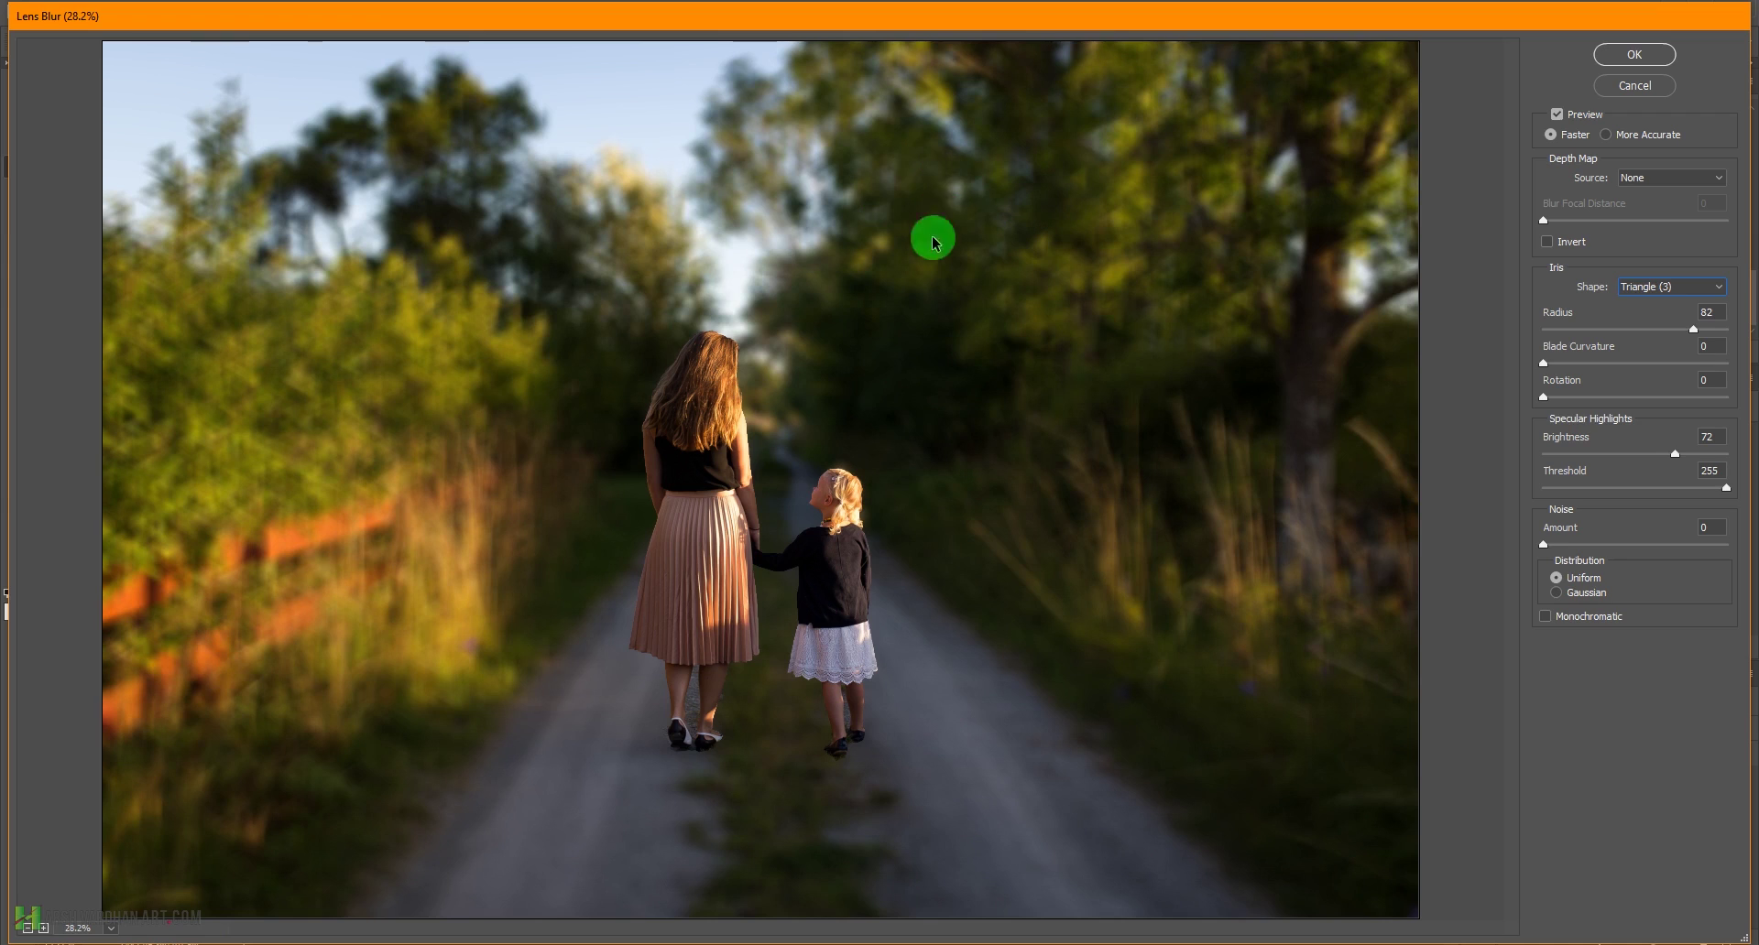
pyautogui.click(1683, 293)
pyautogui.click(1683, 293)
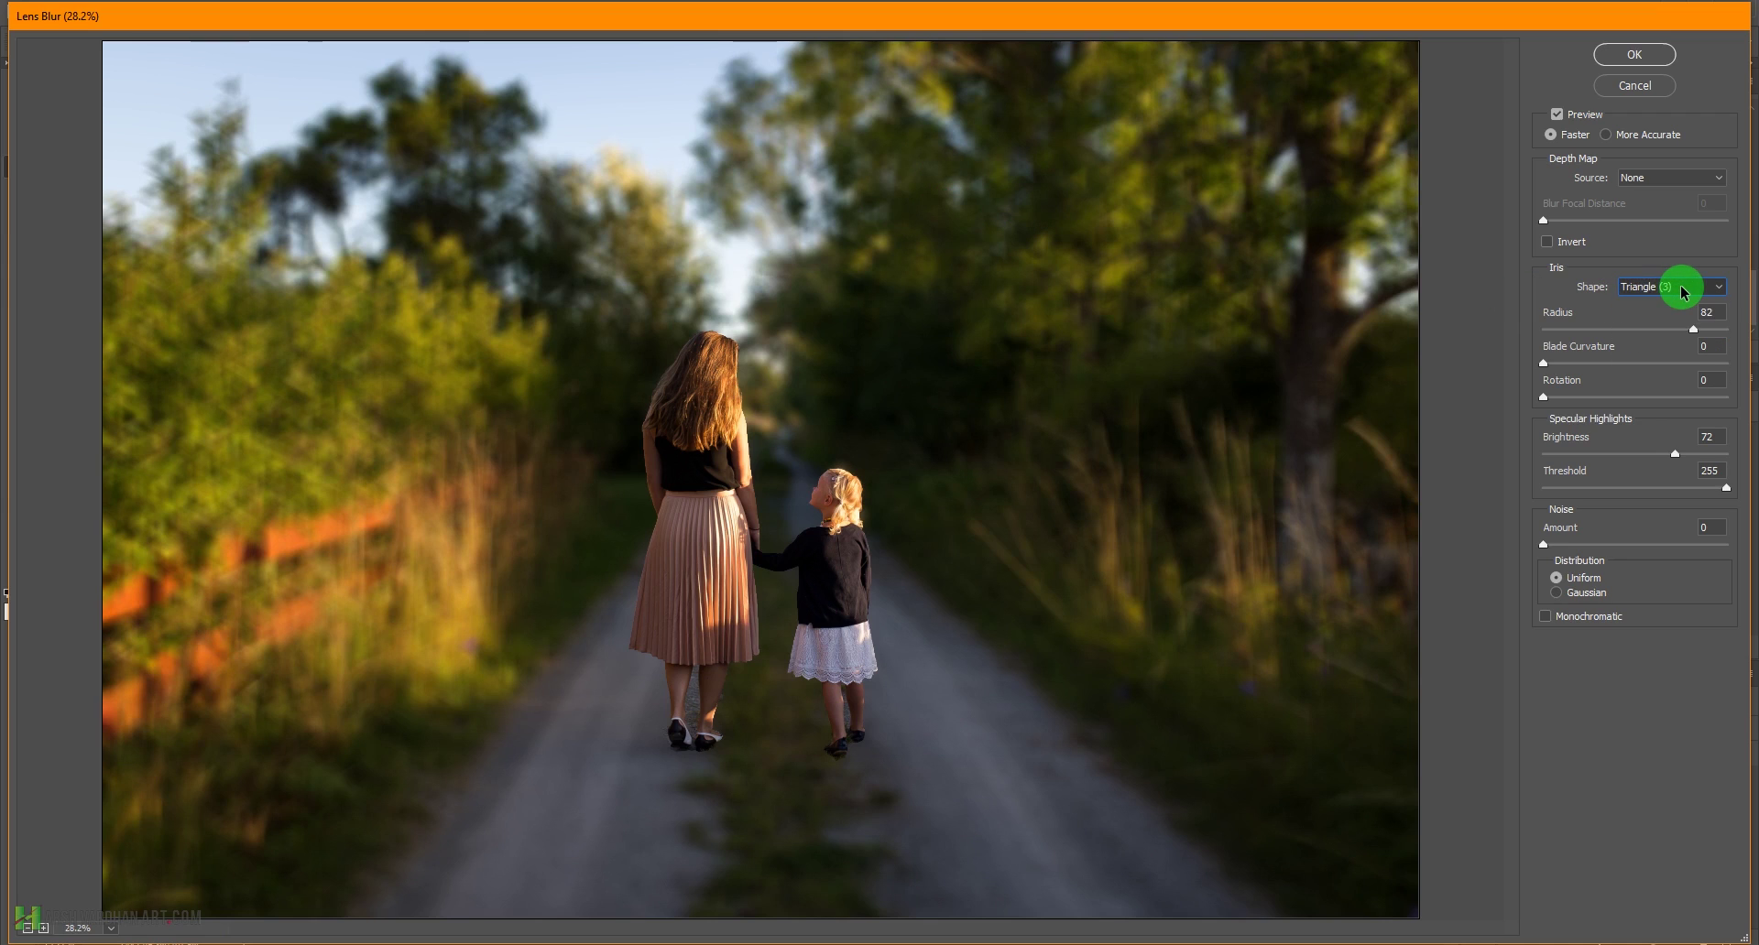
pyautogui.click(1683, 293)
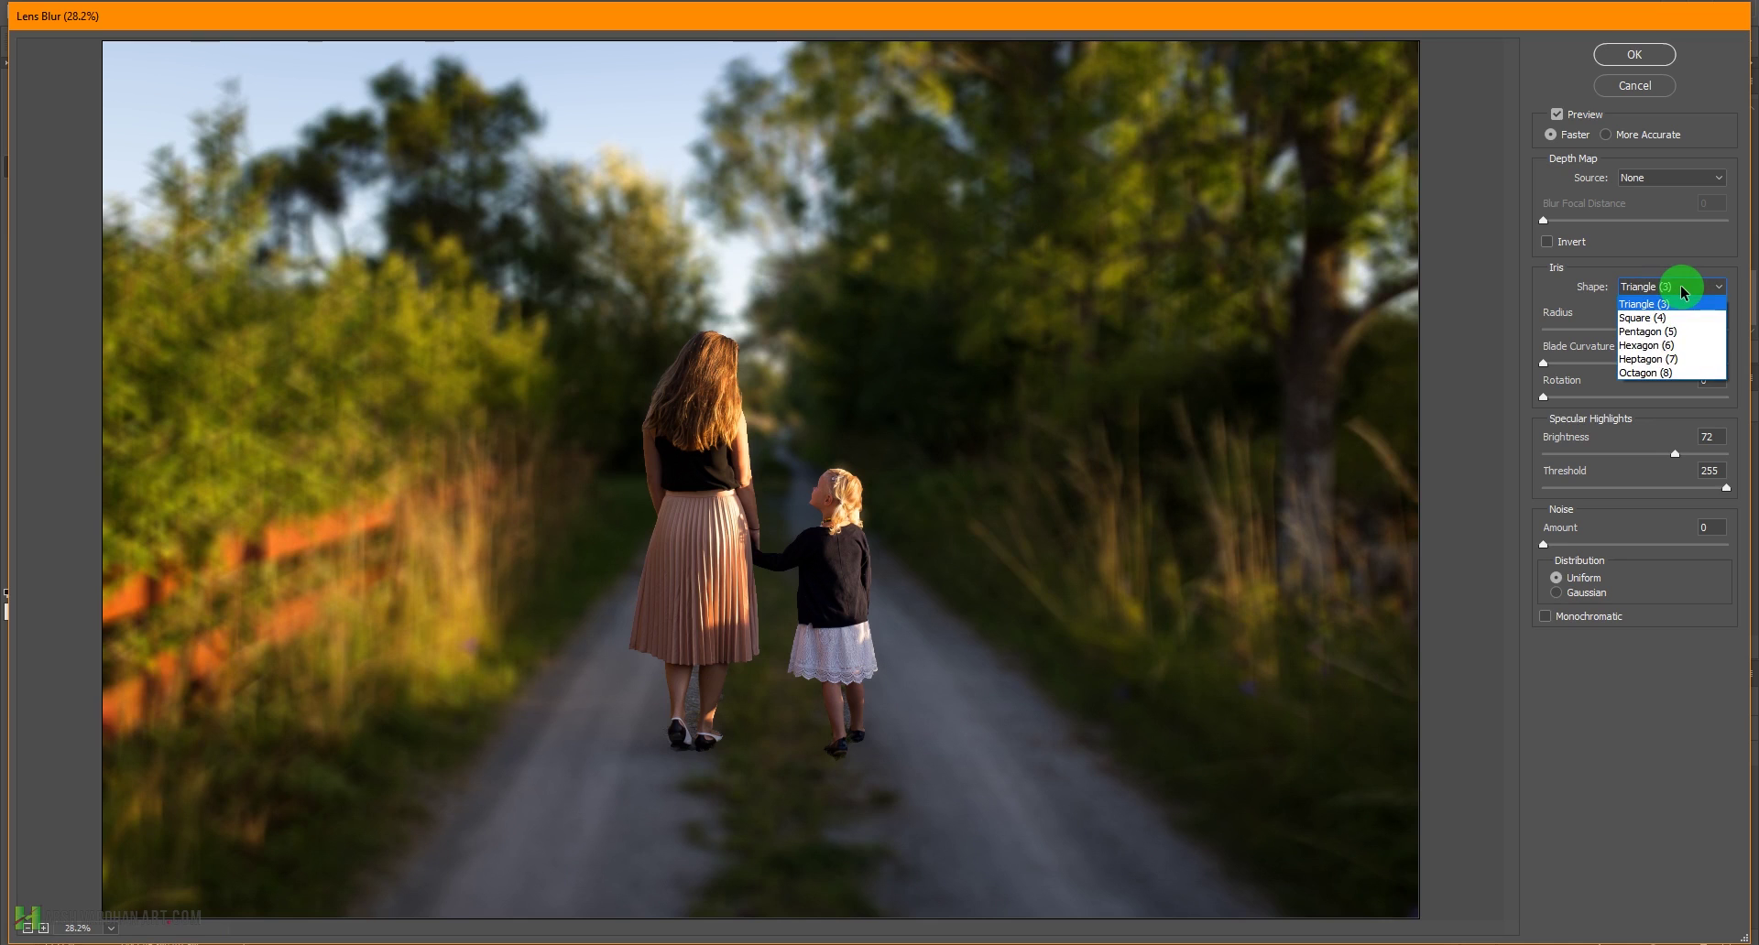
pyautogui.click(1672, 353)
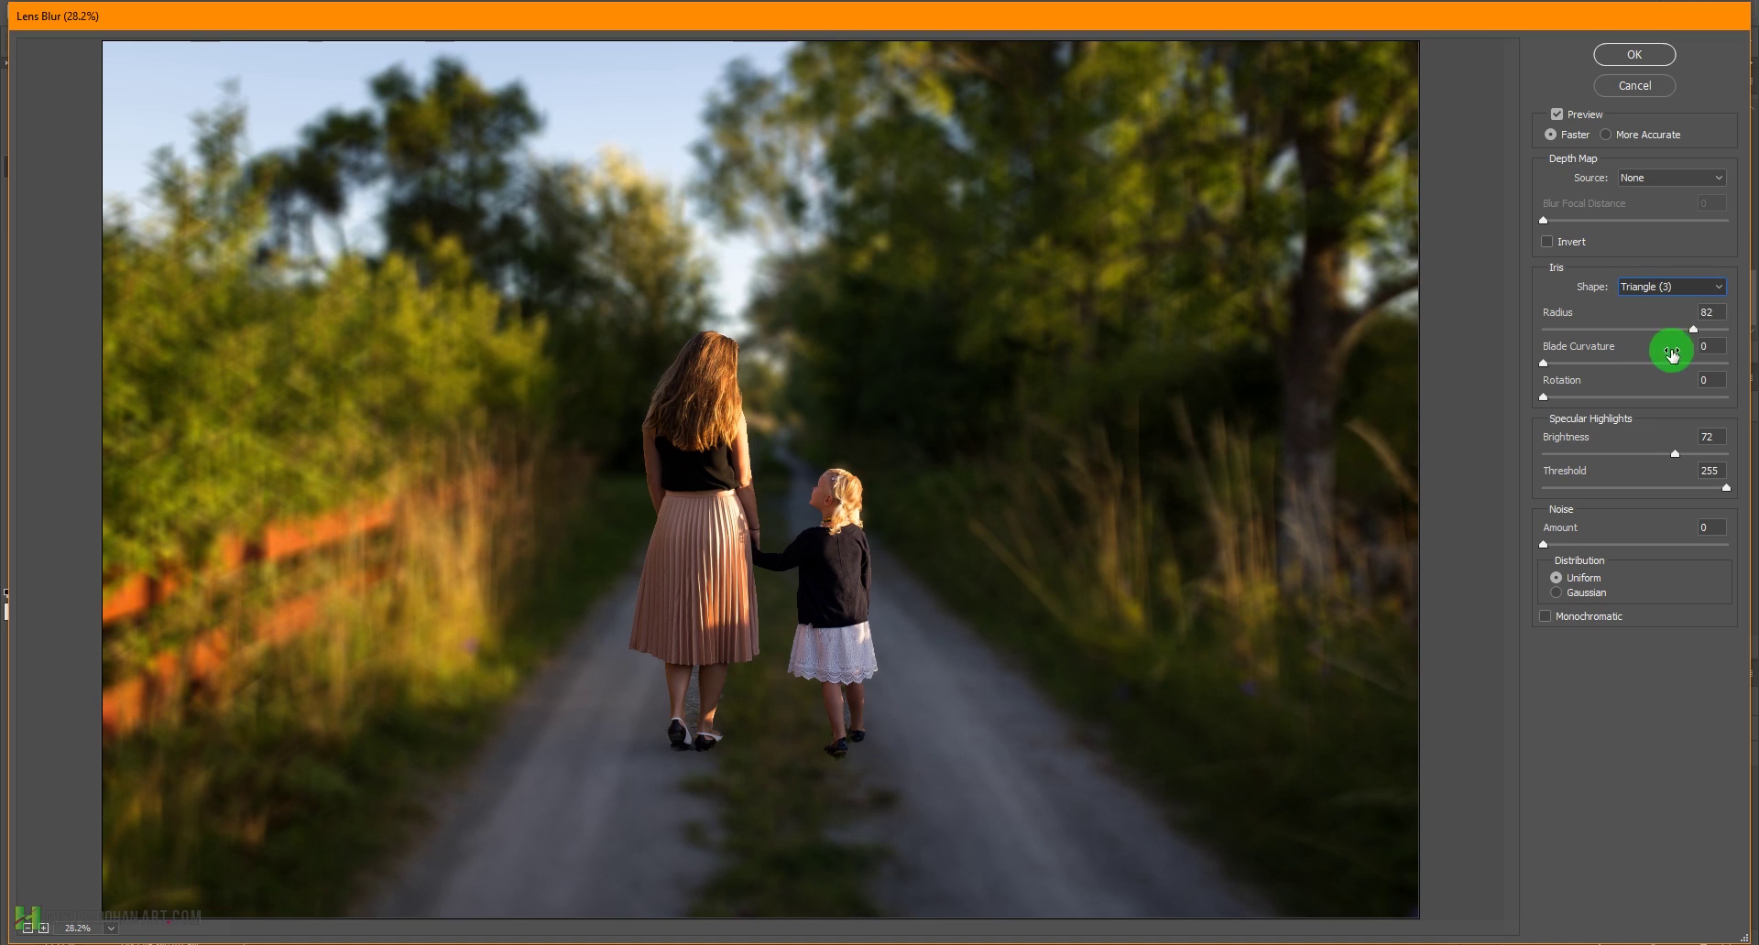
pyautogui.click(1673, 293)
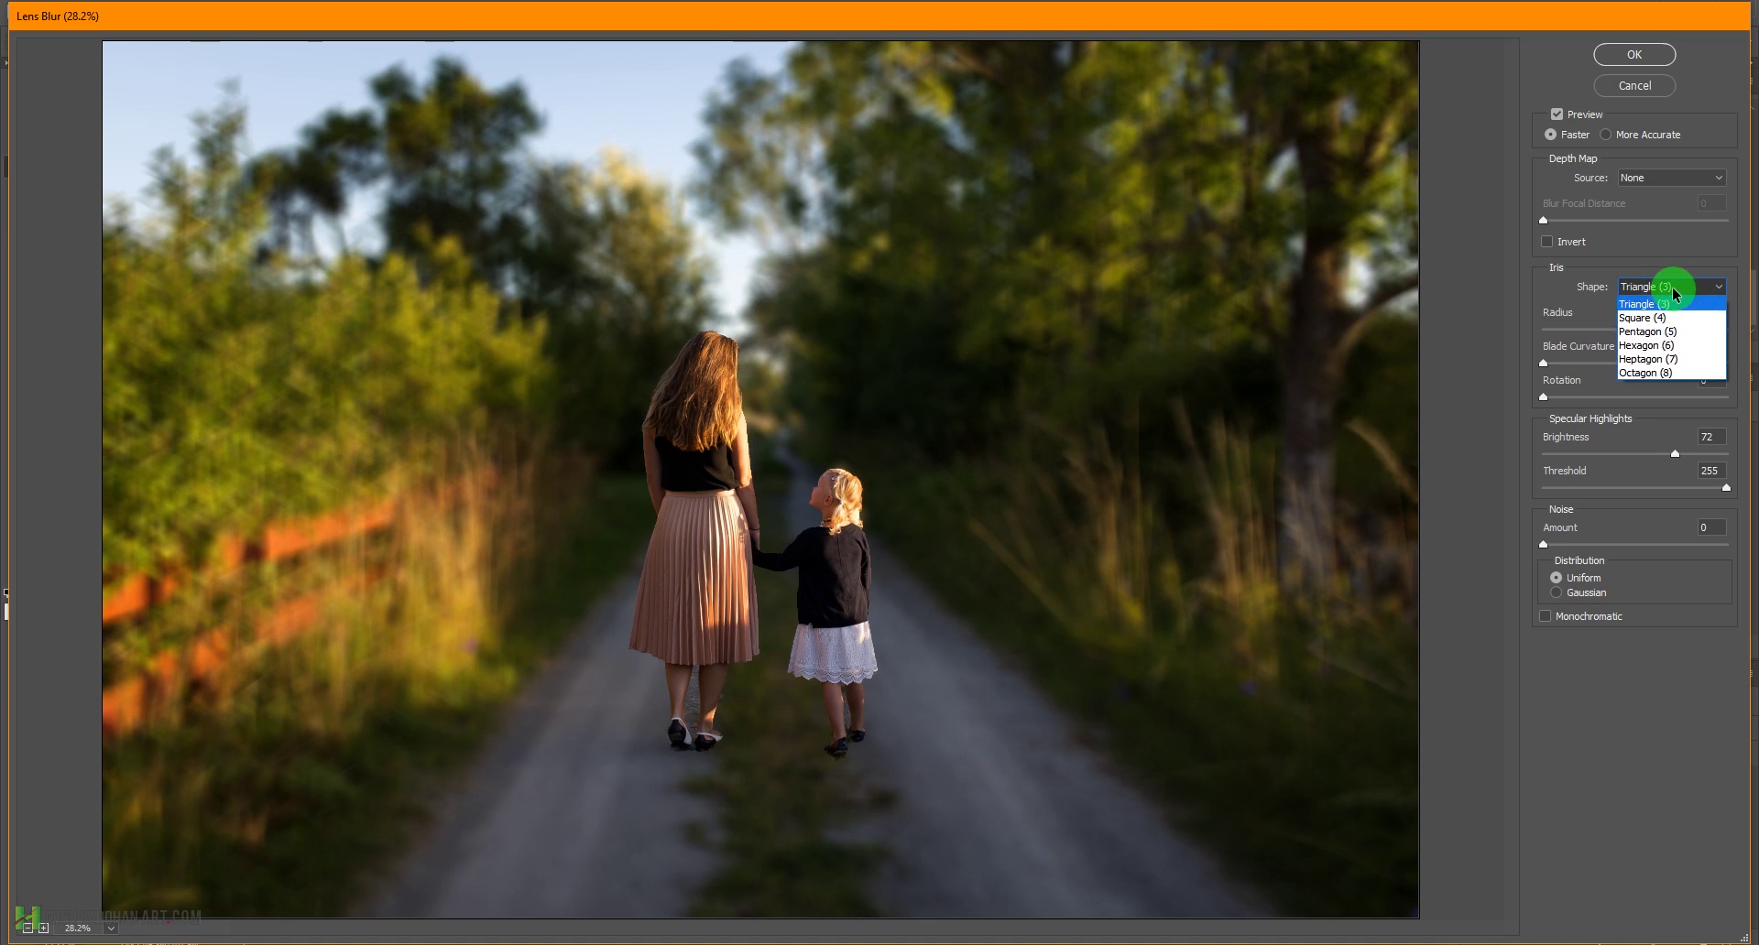
pyautogui.click(1646, 345)
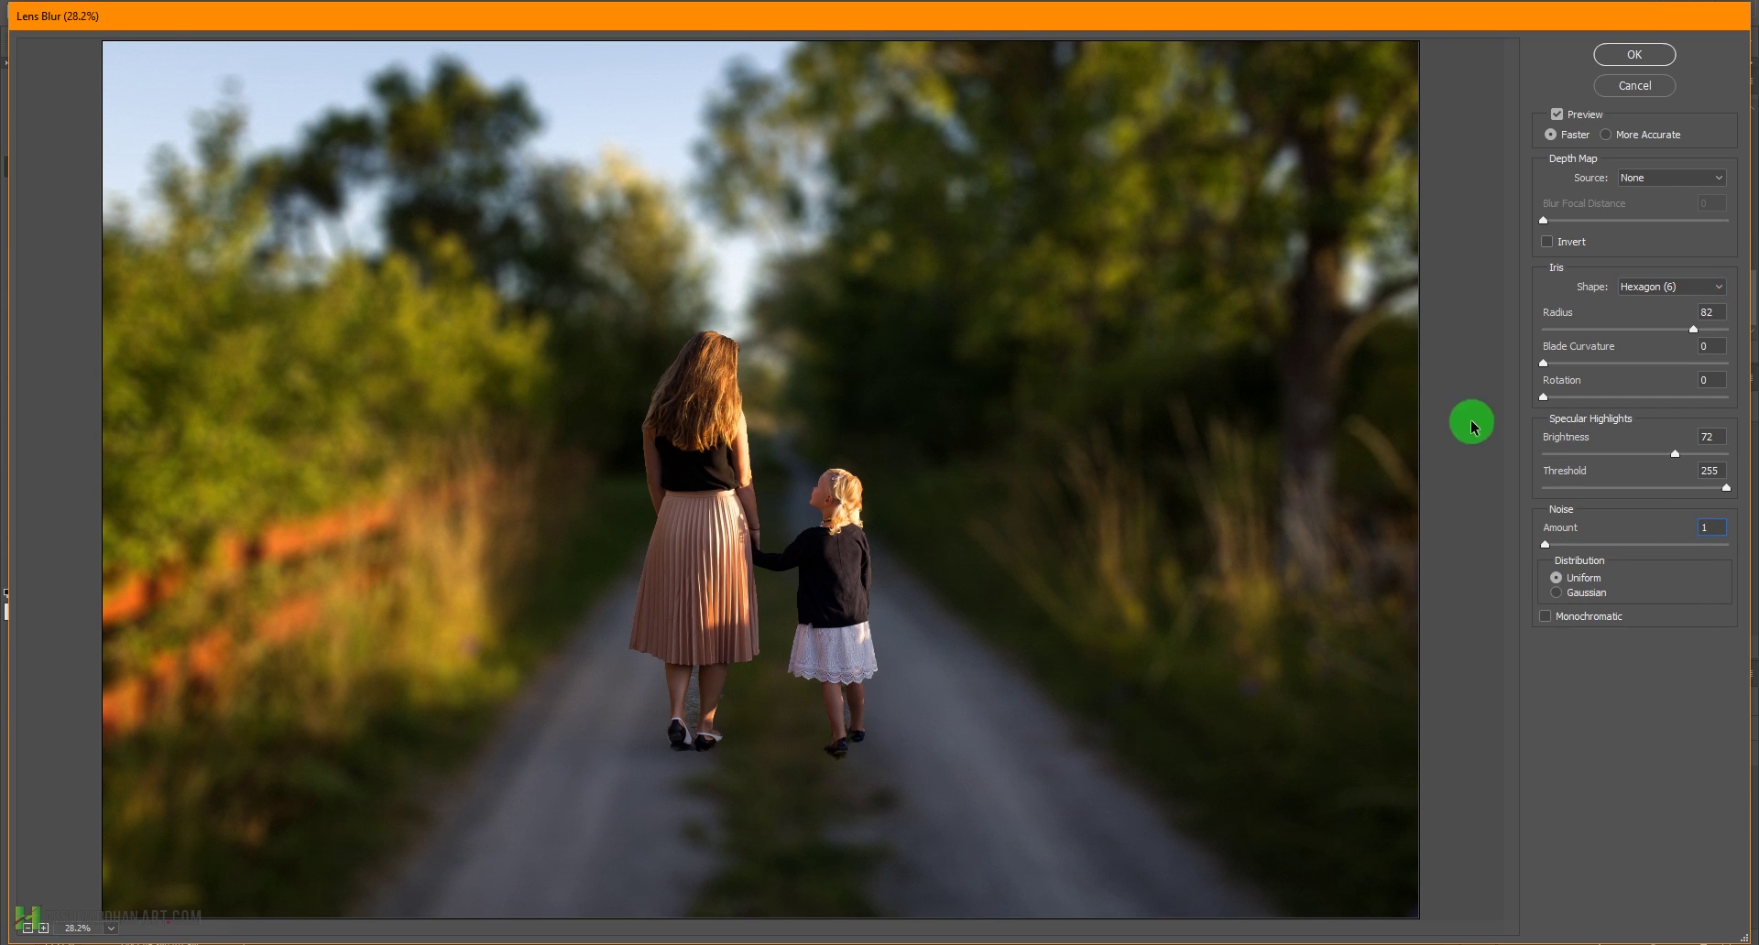
# Apply the Lens Blur with a noise amount of 1 and, with everything deselected, add a white layer mask to Layer 1
pyautogui.click(1644, 71)
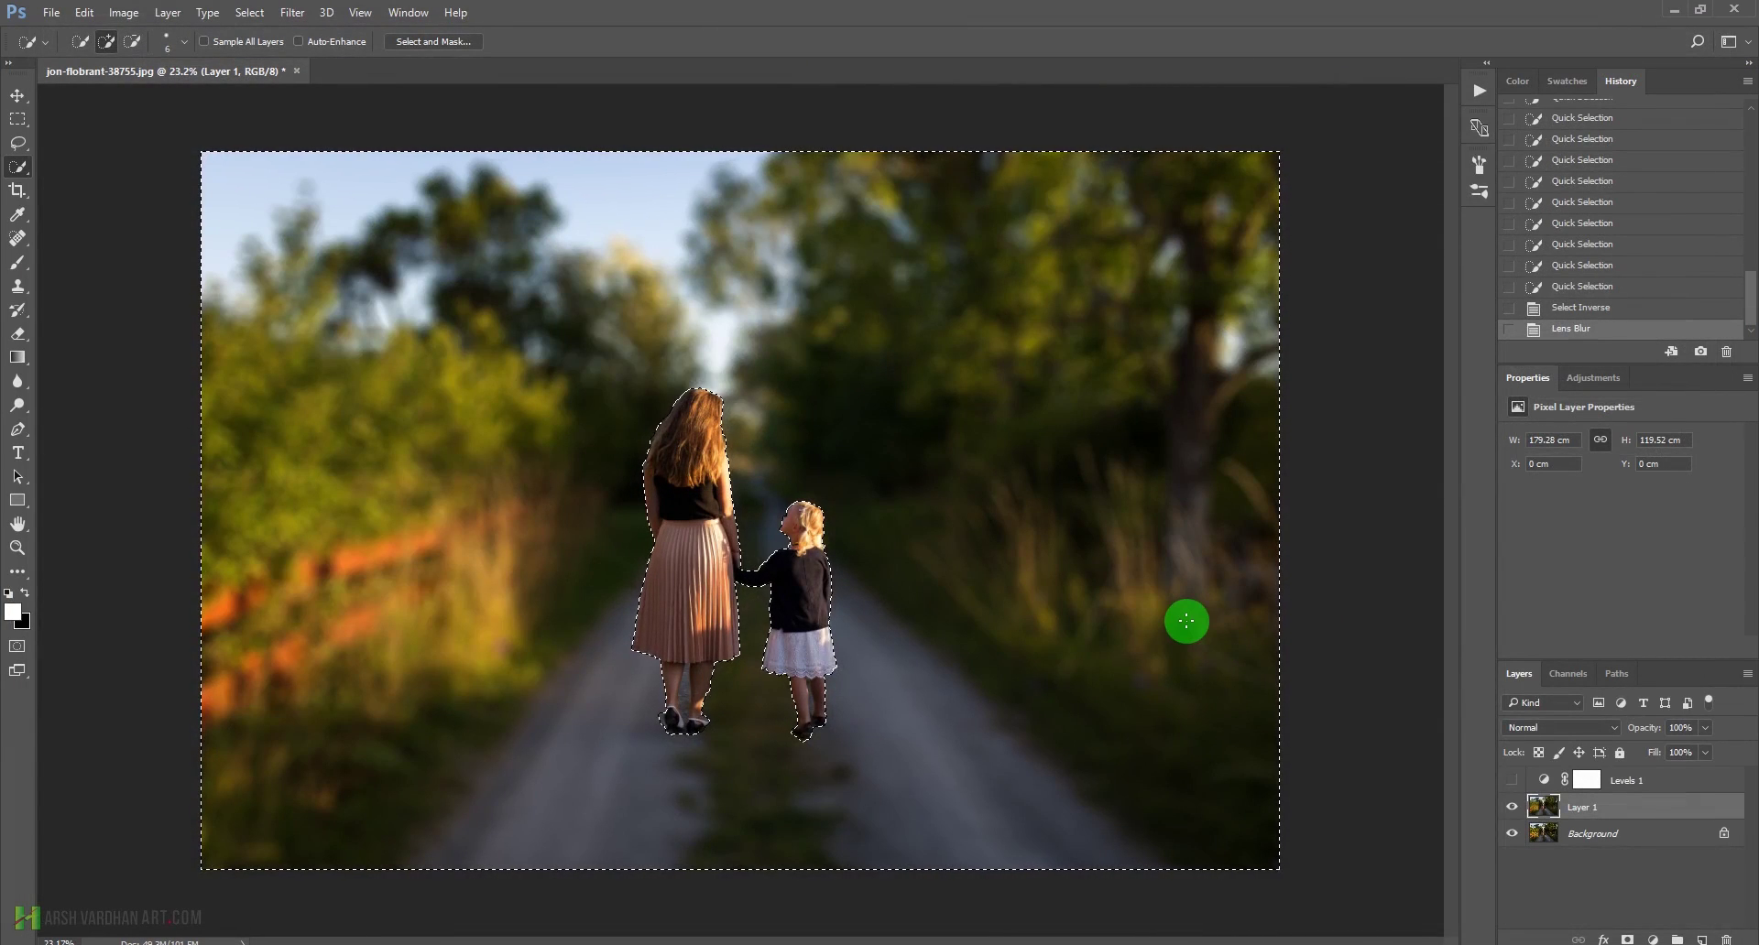
pyautogui.hotkey('ctrl', 'd')
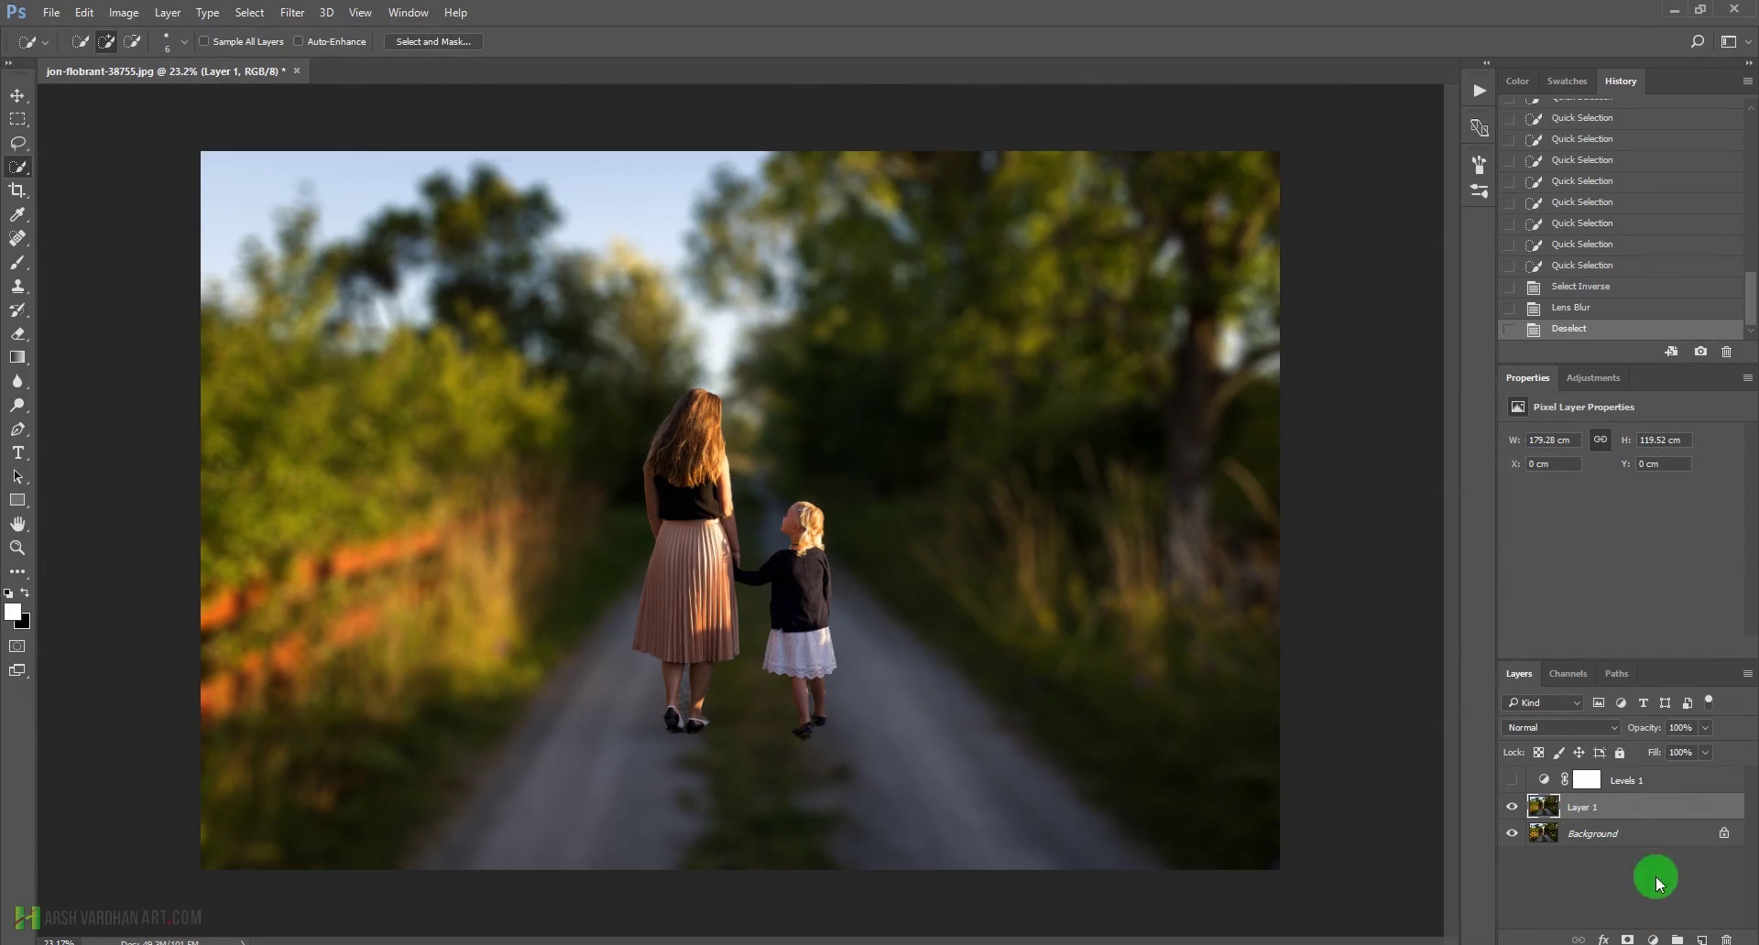
pyautogui.click(1627, 938)
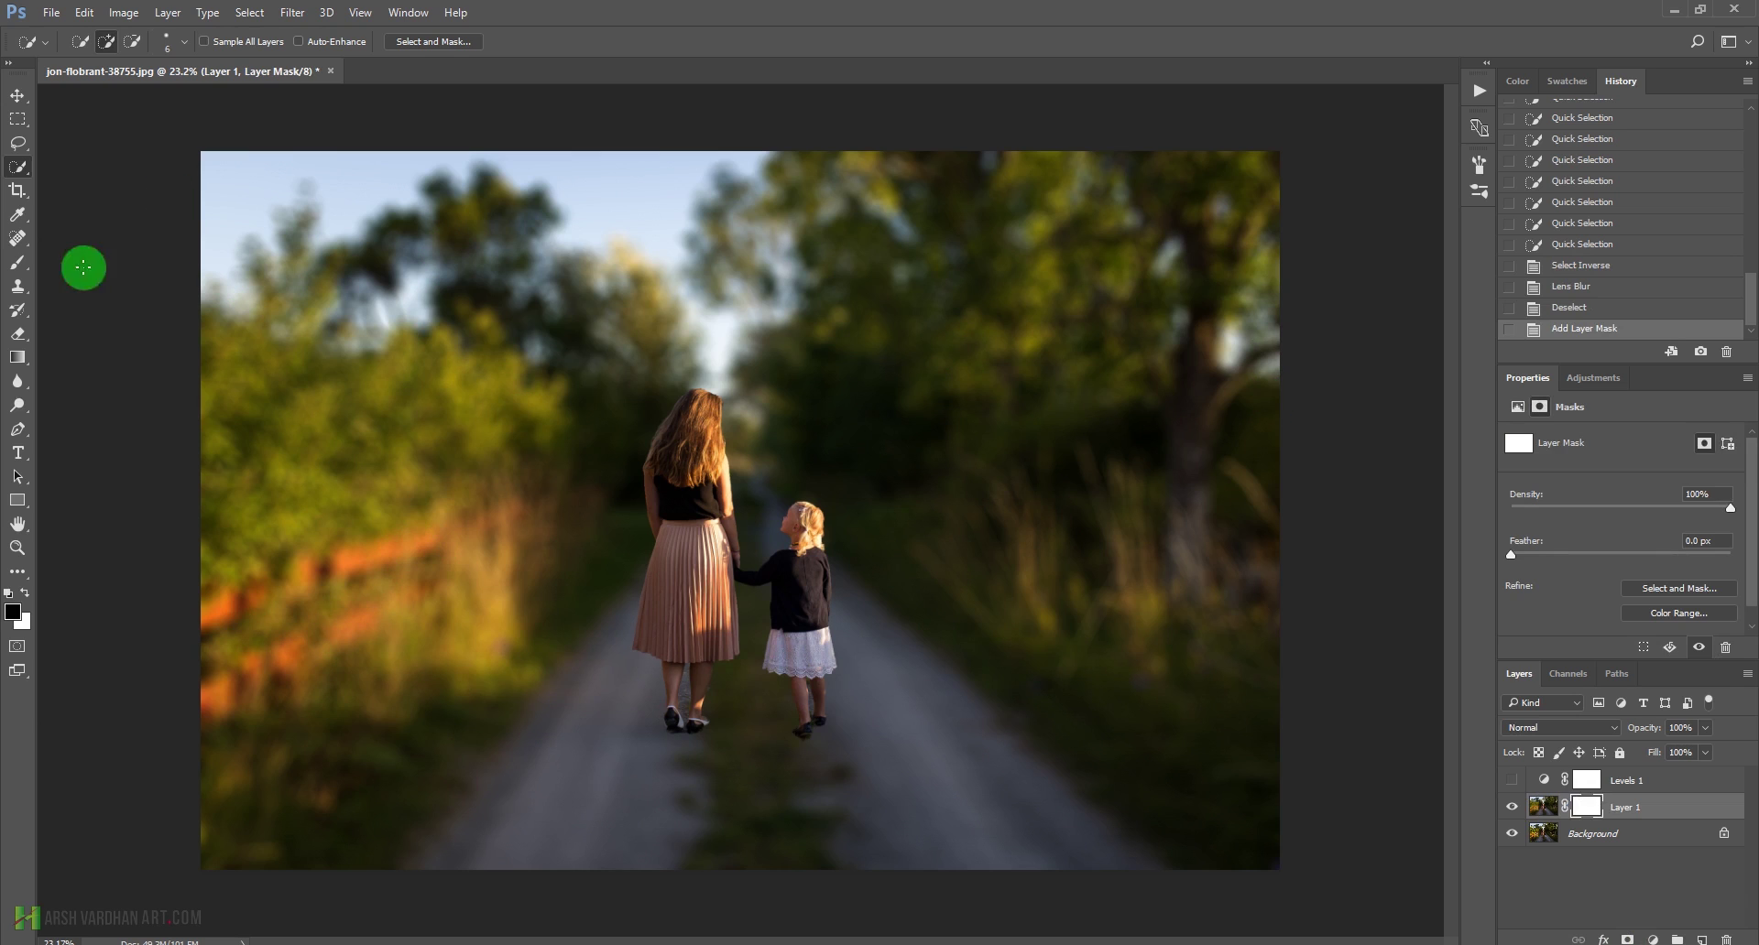
pyautogui.click(17, 119)
pyautogui.moveTo(167, 155); pyautogui.dragTo(1308, 626)
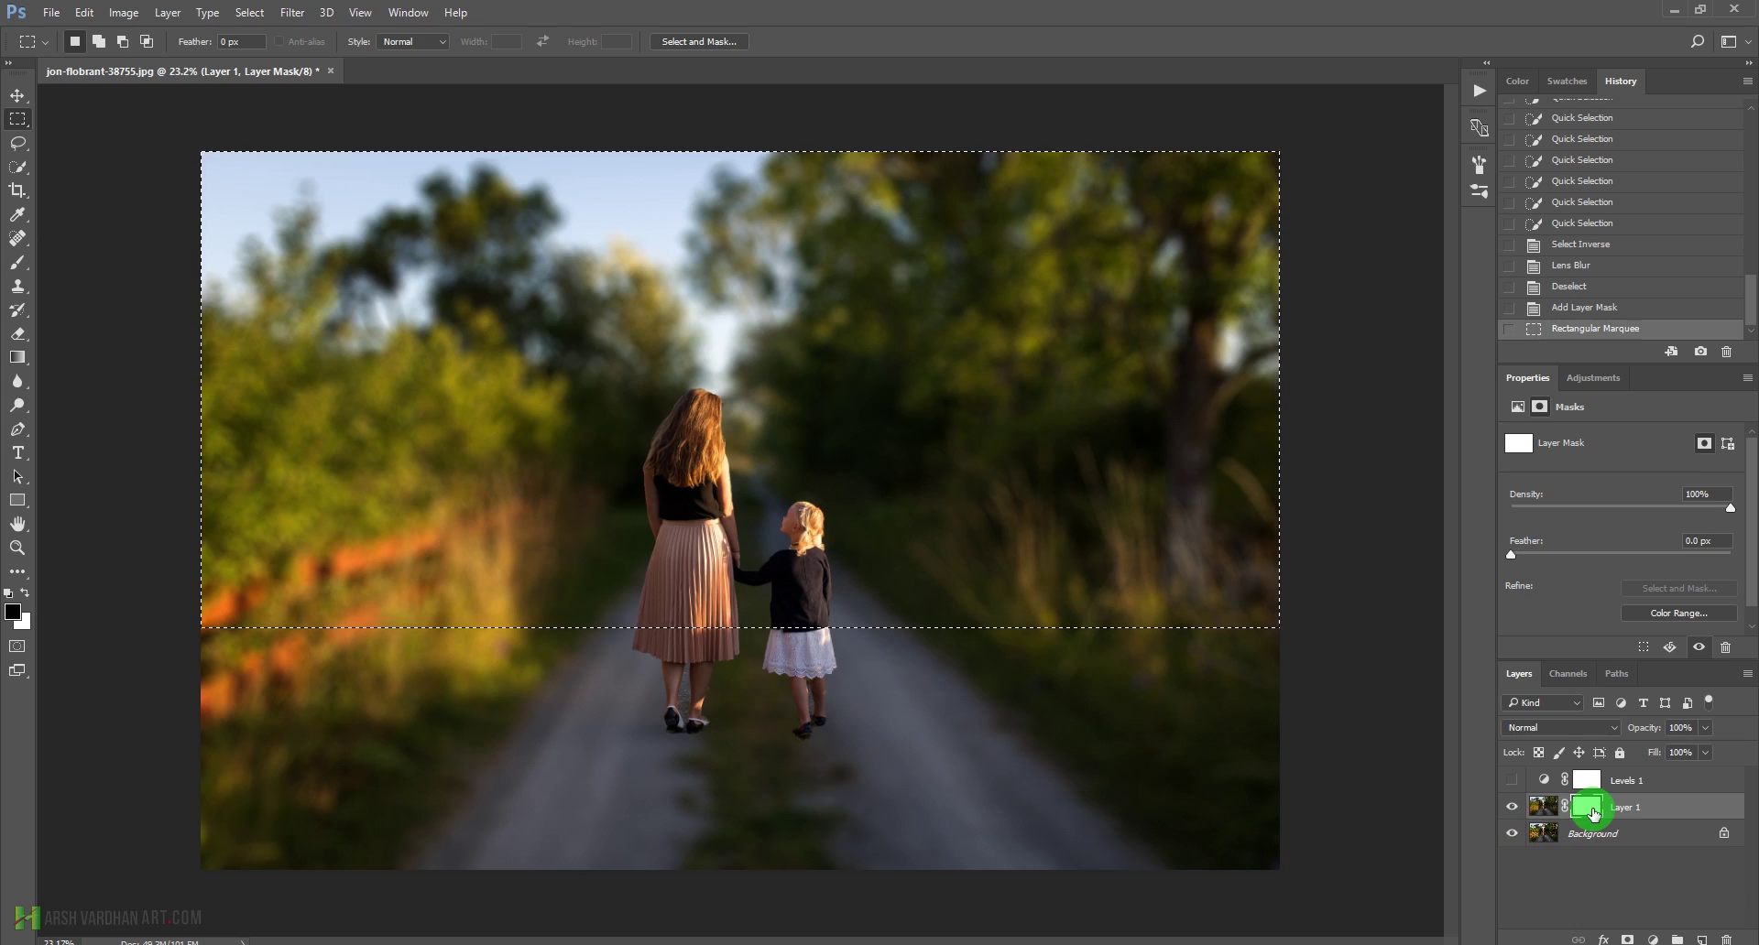
pyautogui.hotkey('ctrl', 'd')
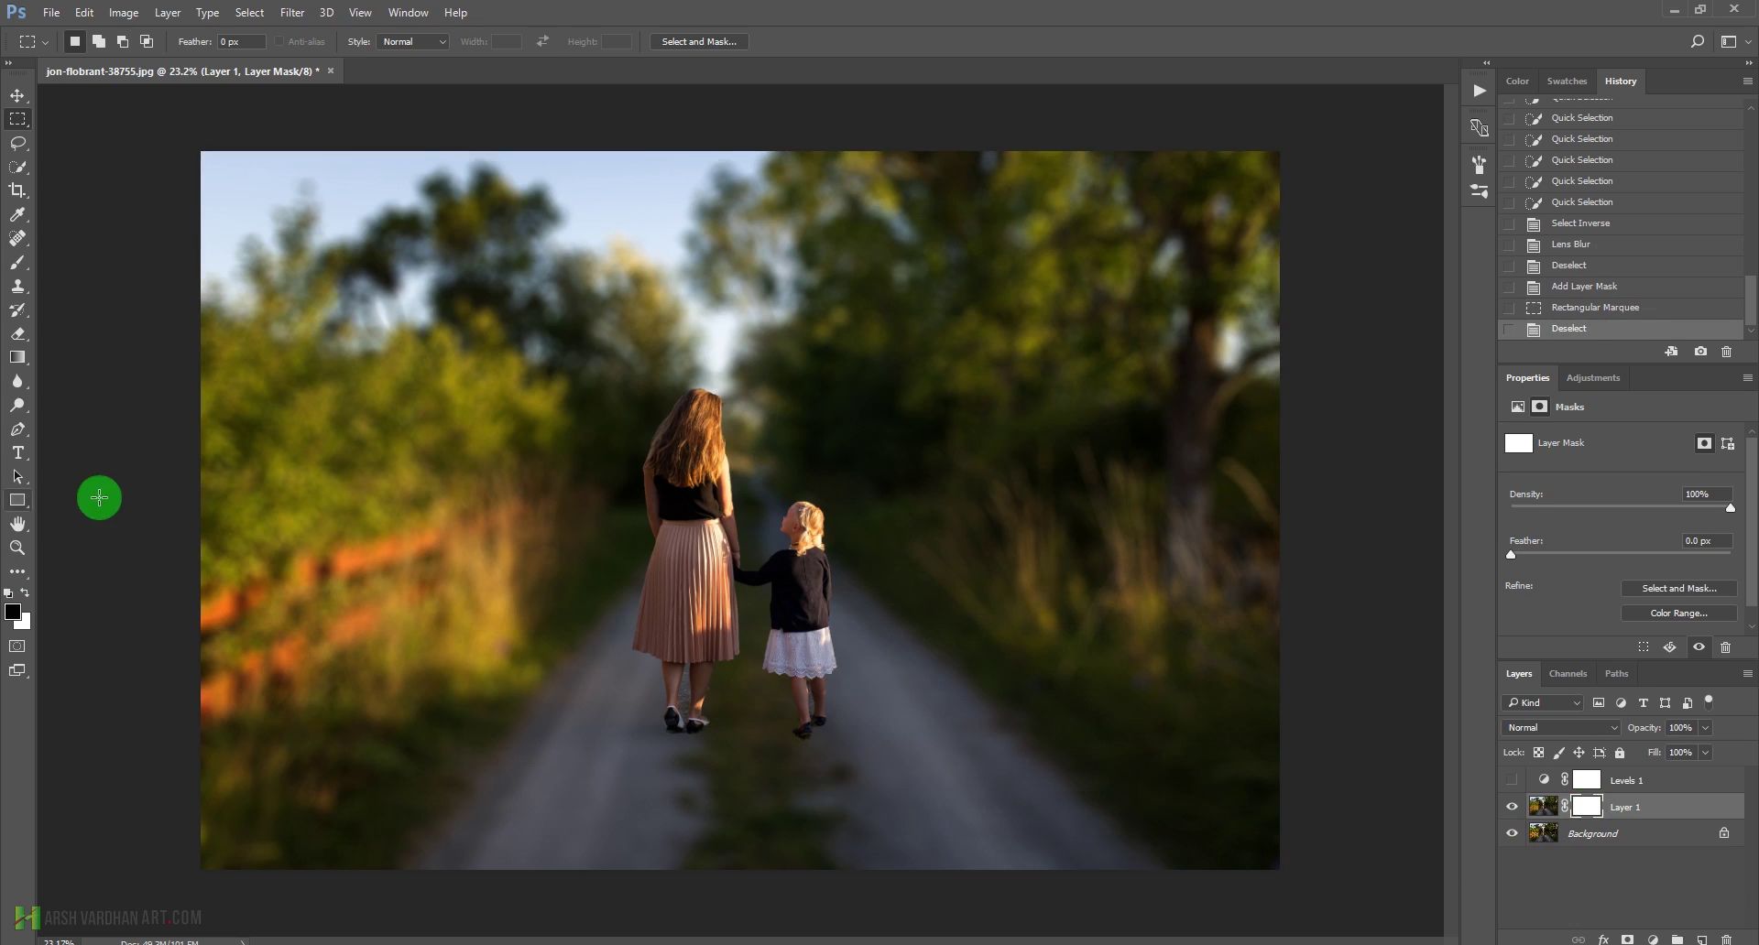
# Draw a black-to-white linear gradient upward on Layer 1's mask, from just below the figures' feet to the girl's head, to unblur the foreground
pyautogui.click(26, 358)
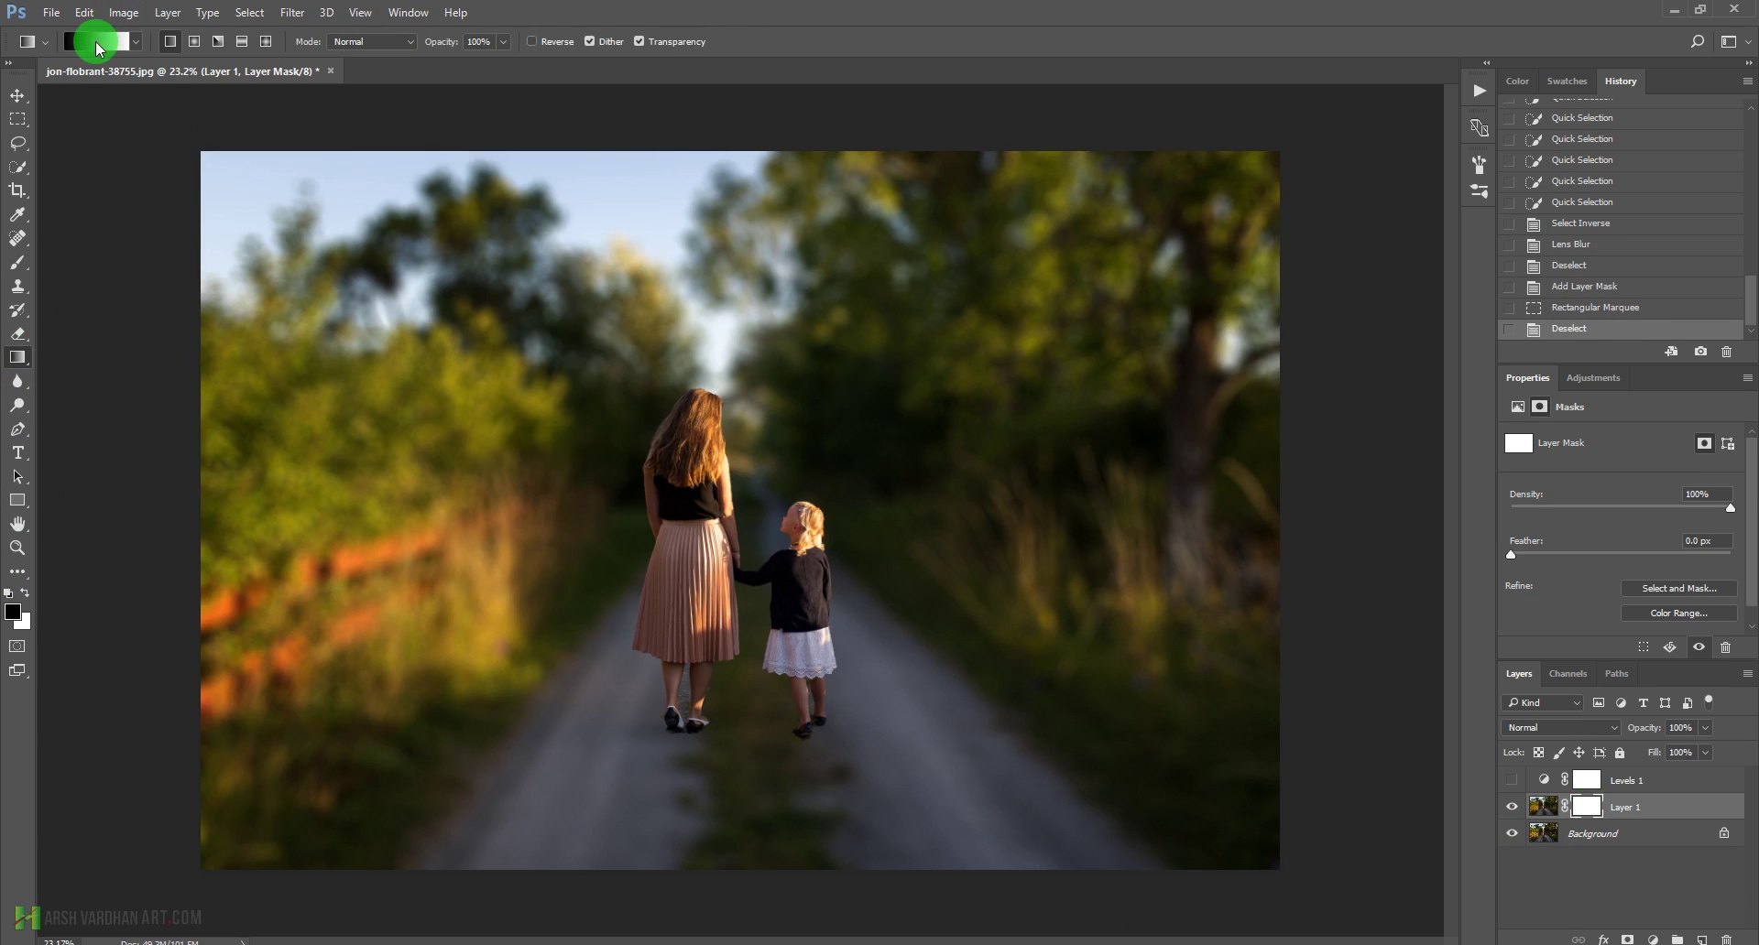
pyautogui.click(99, 46)
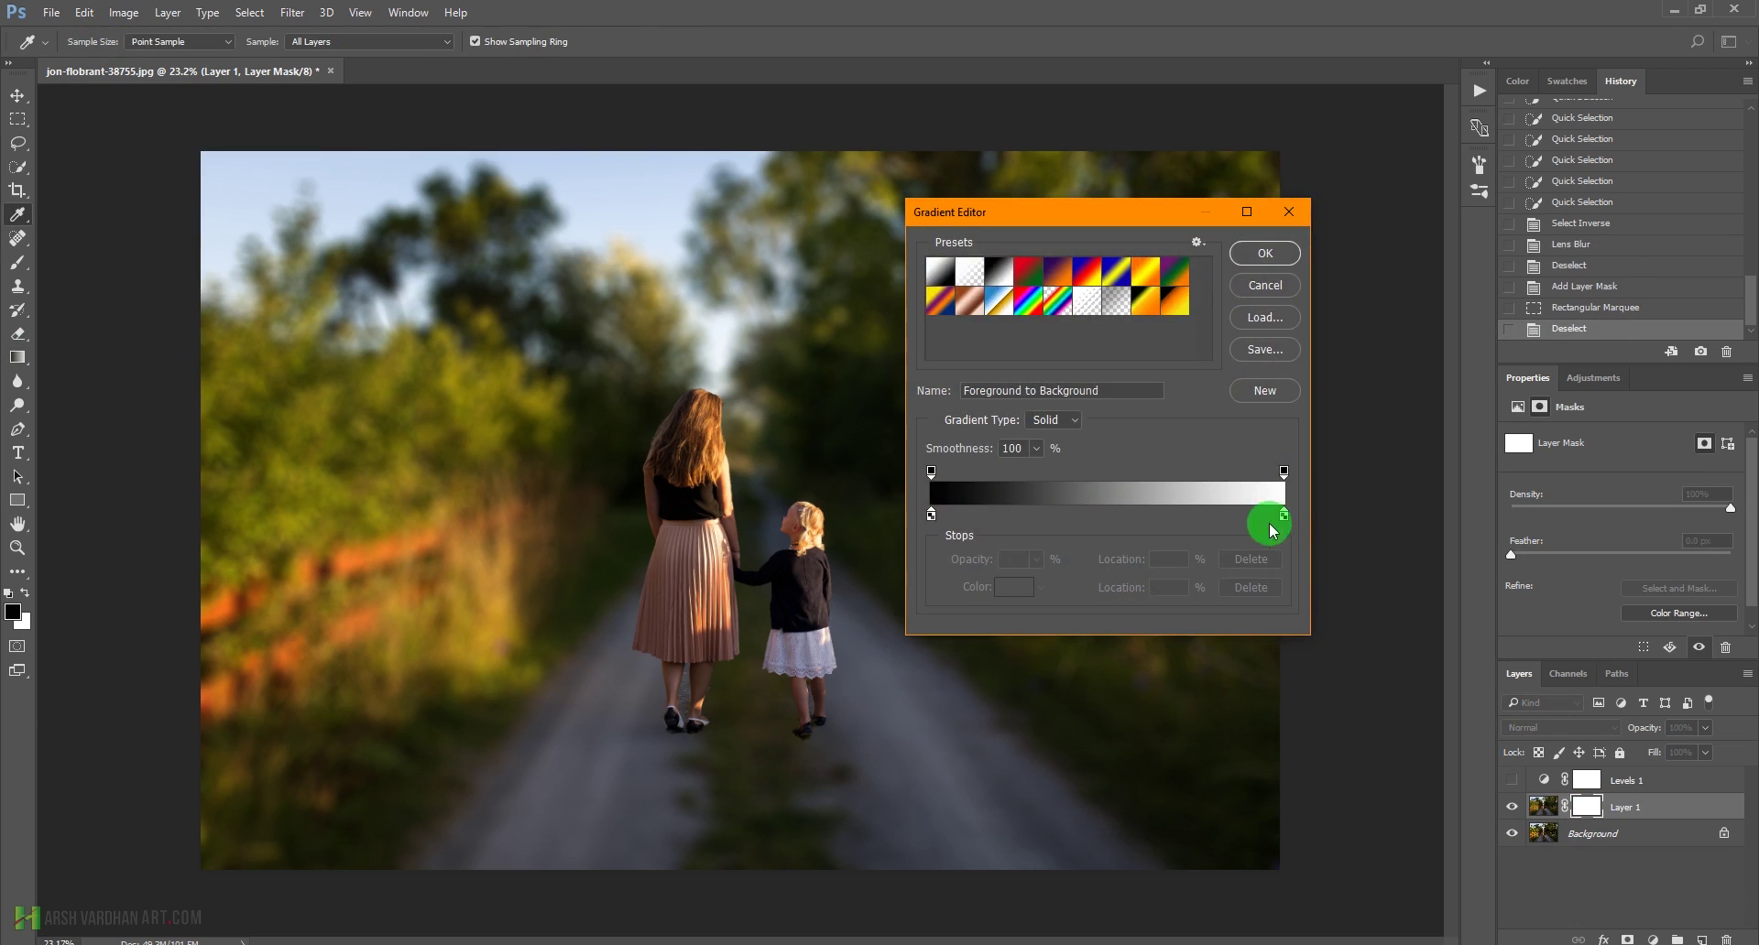
pyautogui.click(1254, 263)
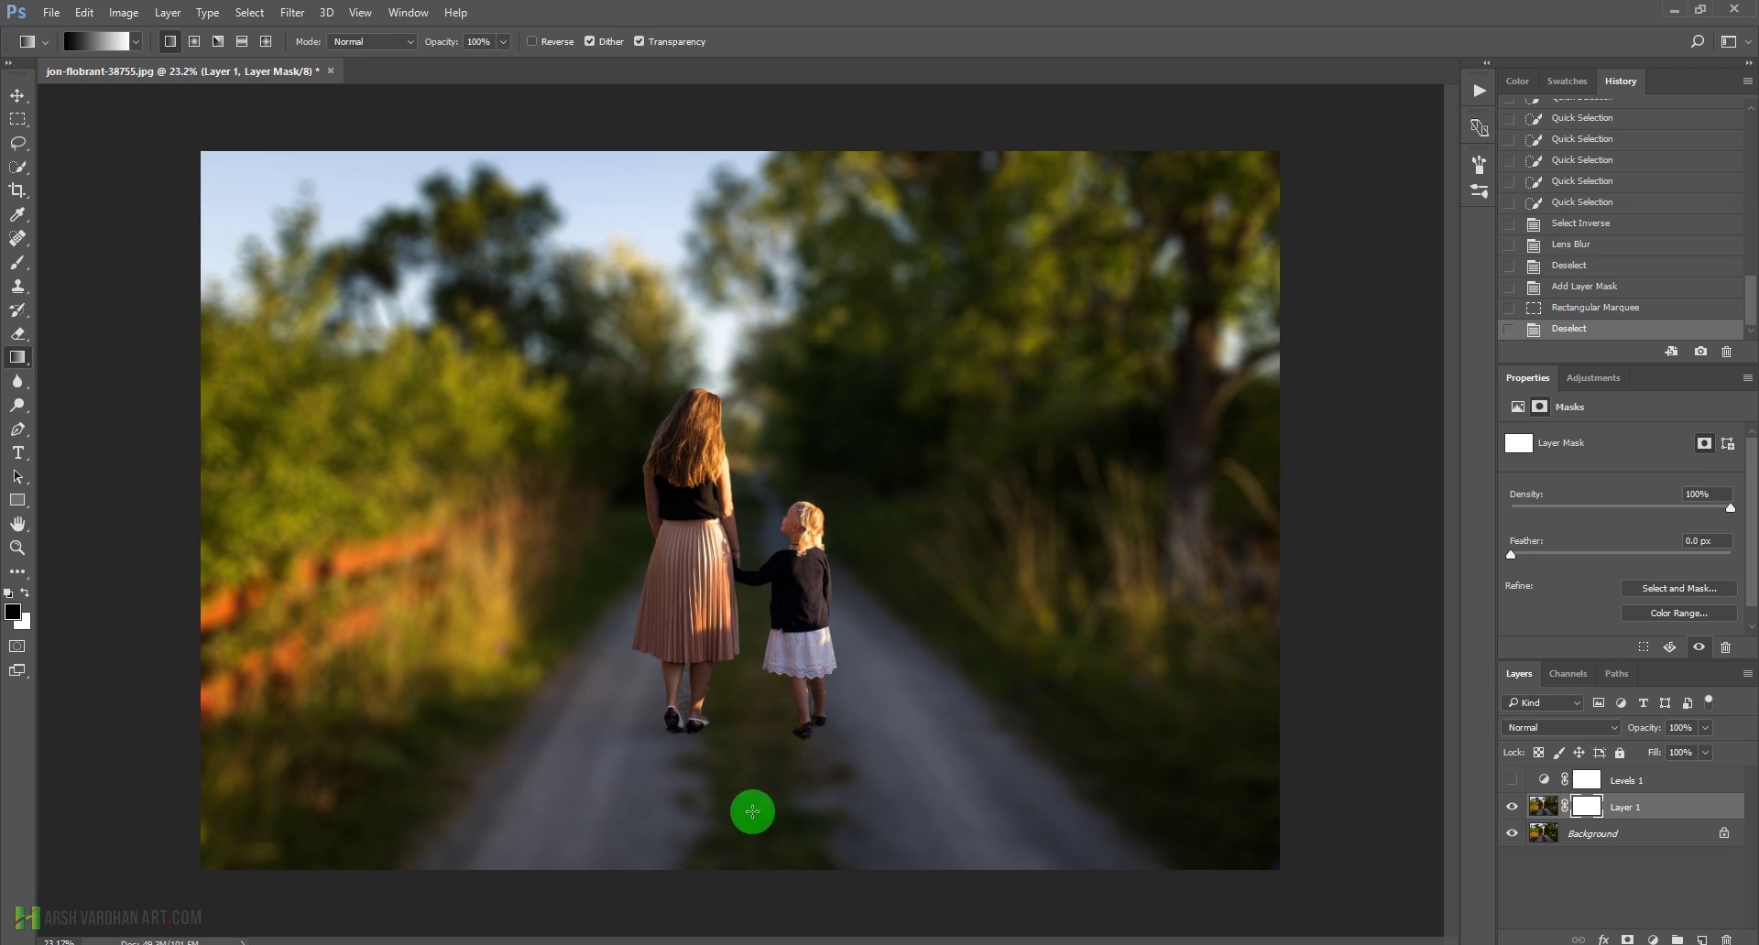
pyautogui.moveTo(740, 877); pyautogui.dragTo(745, 601)
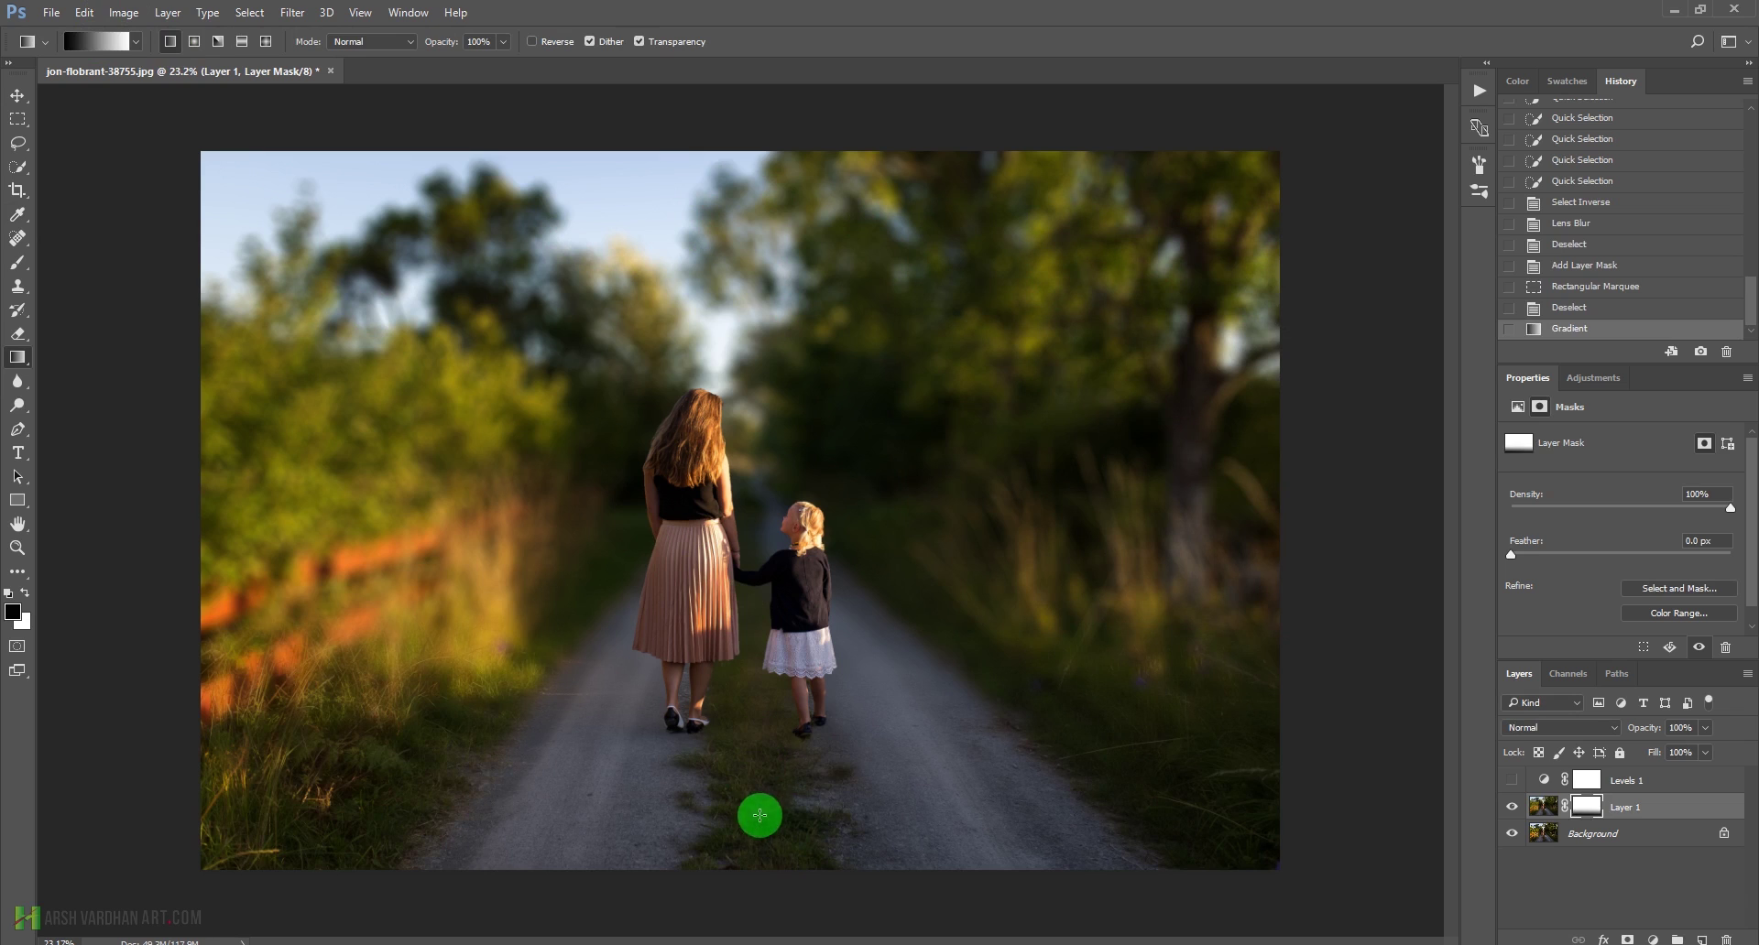
pyautogui.moveTo(759, 782); pyautogui.dragTo(767, 475)
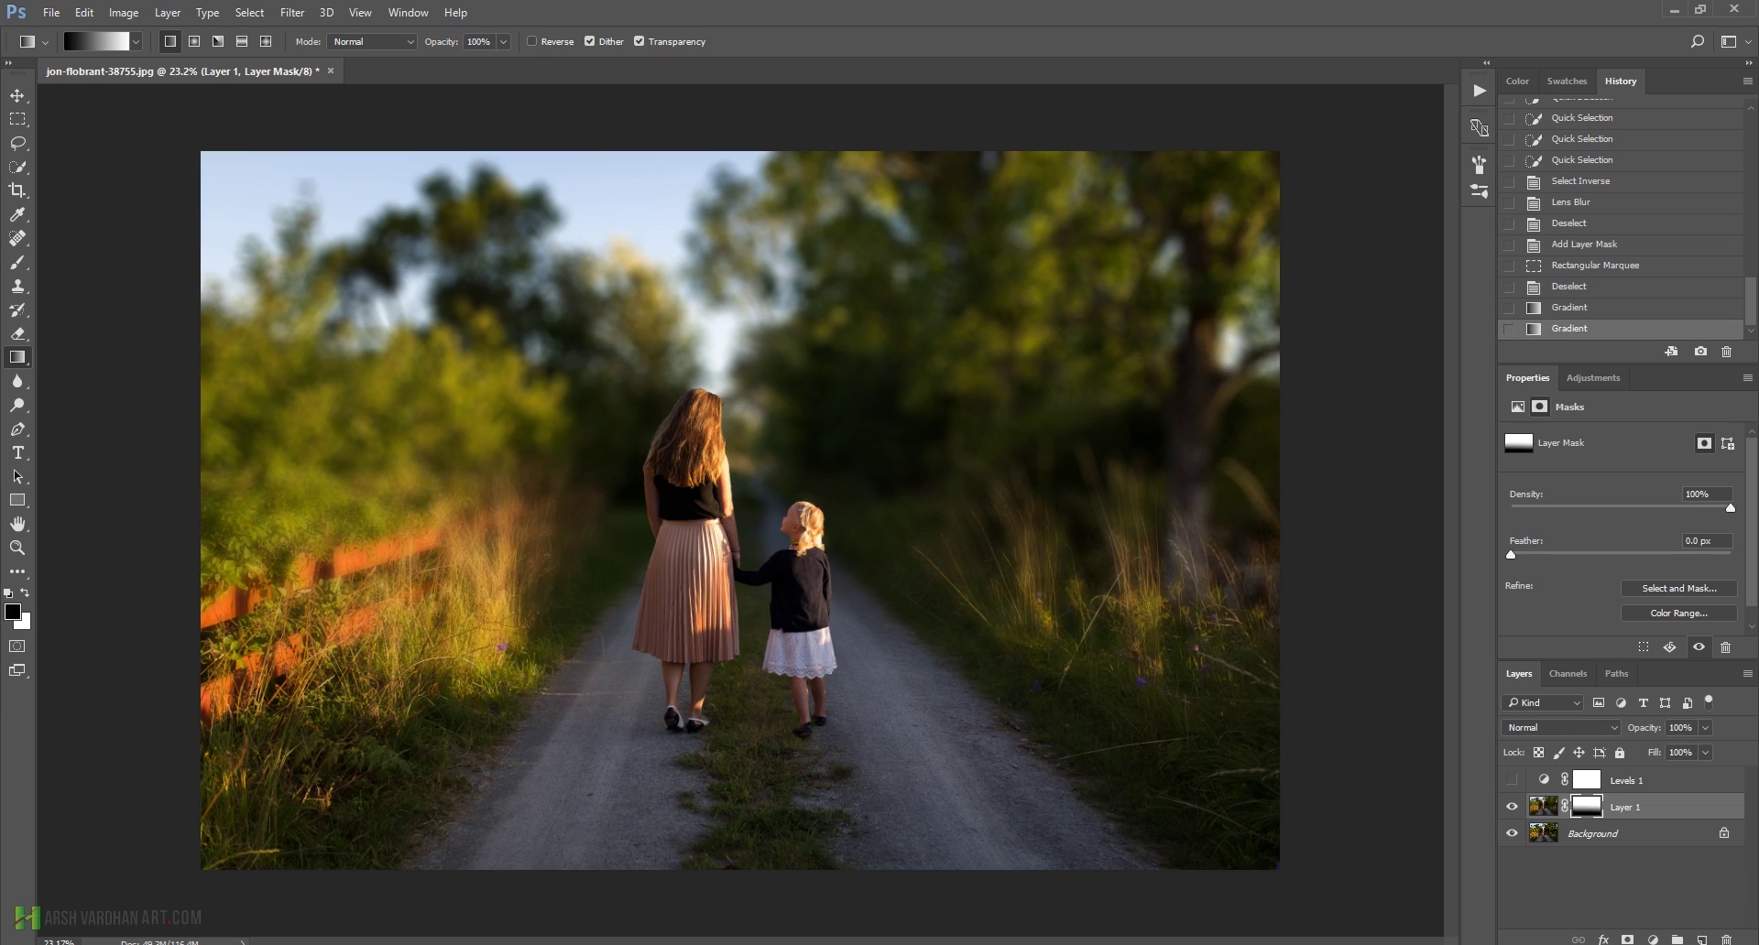
pyautogui.click(826, 491)
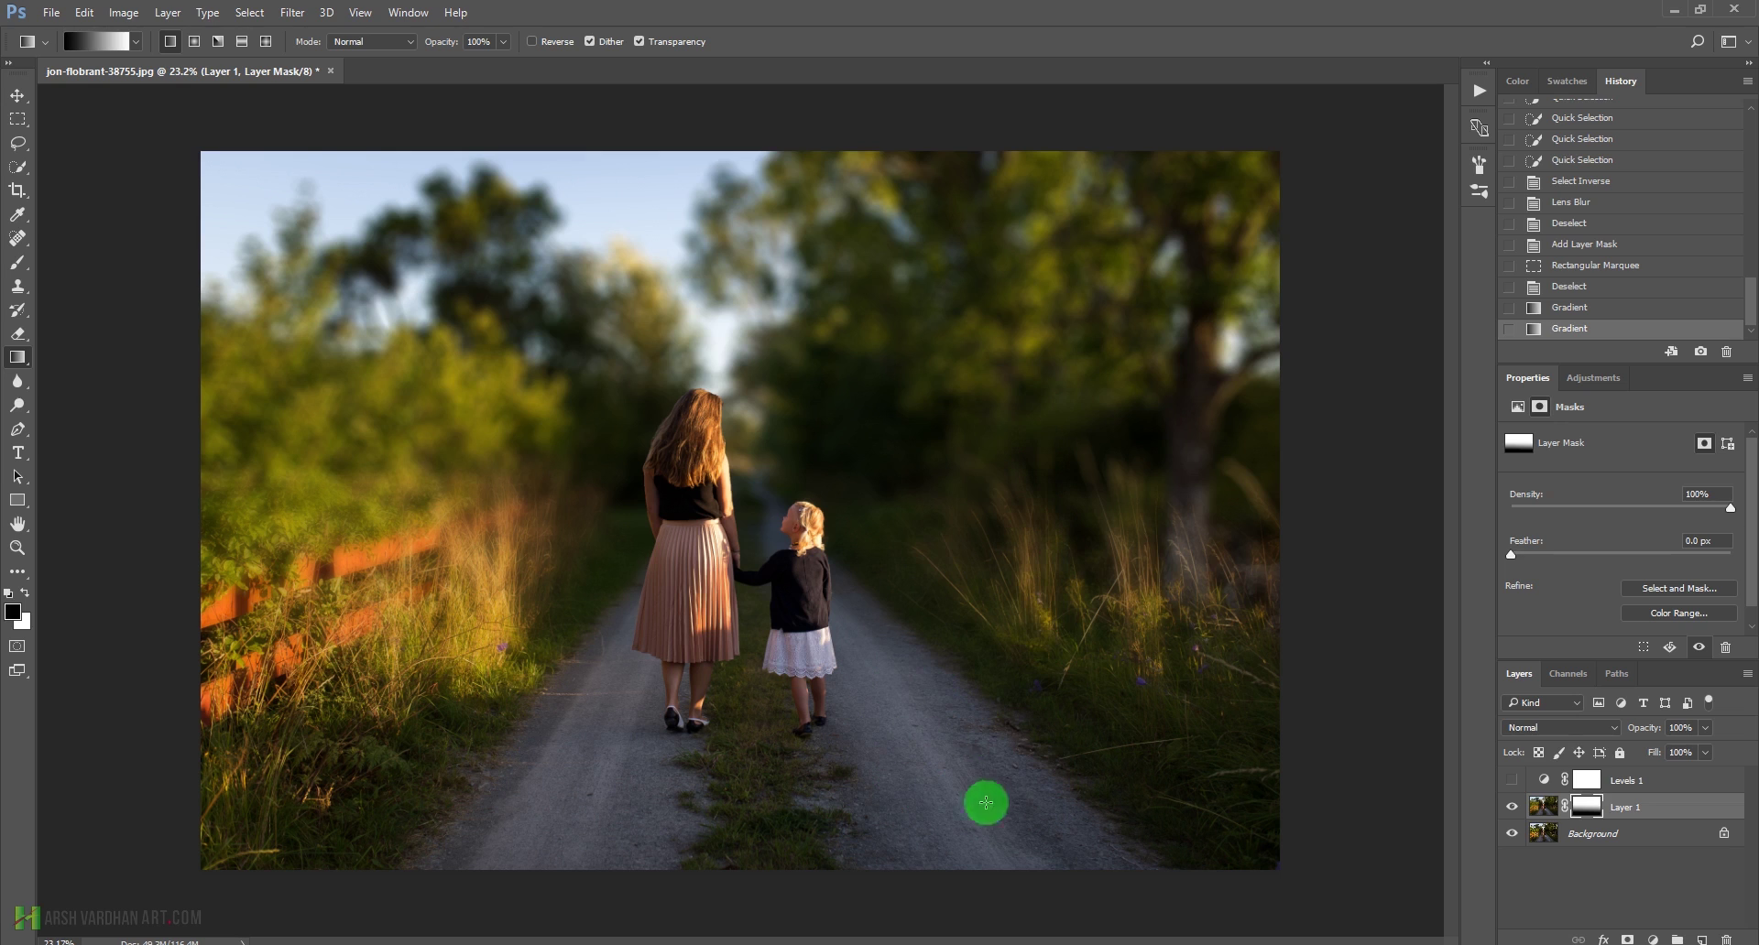
pyautogui.moveTo(857, 558); pyautogui.dragTo(1130, 475)
pyautogui.hotkey('ctrl', '0')
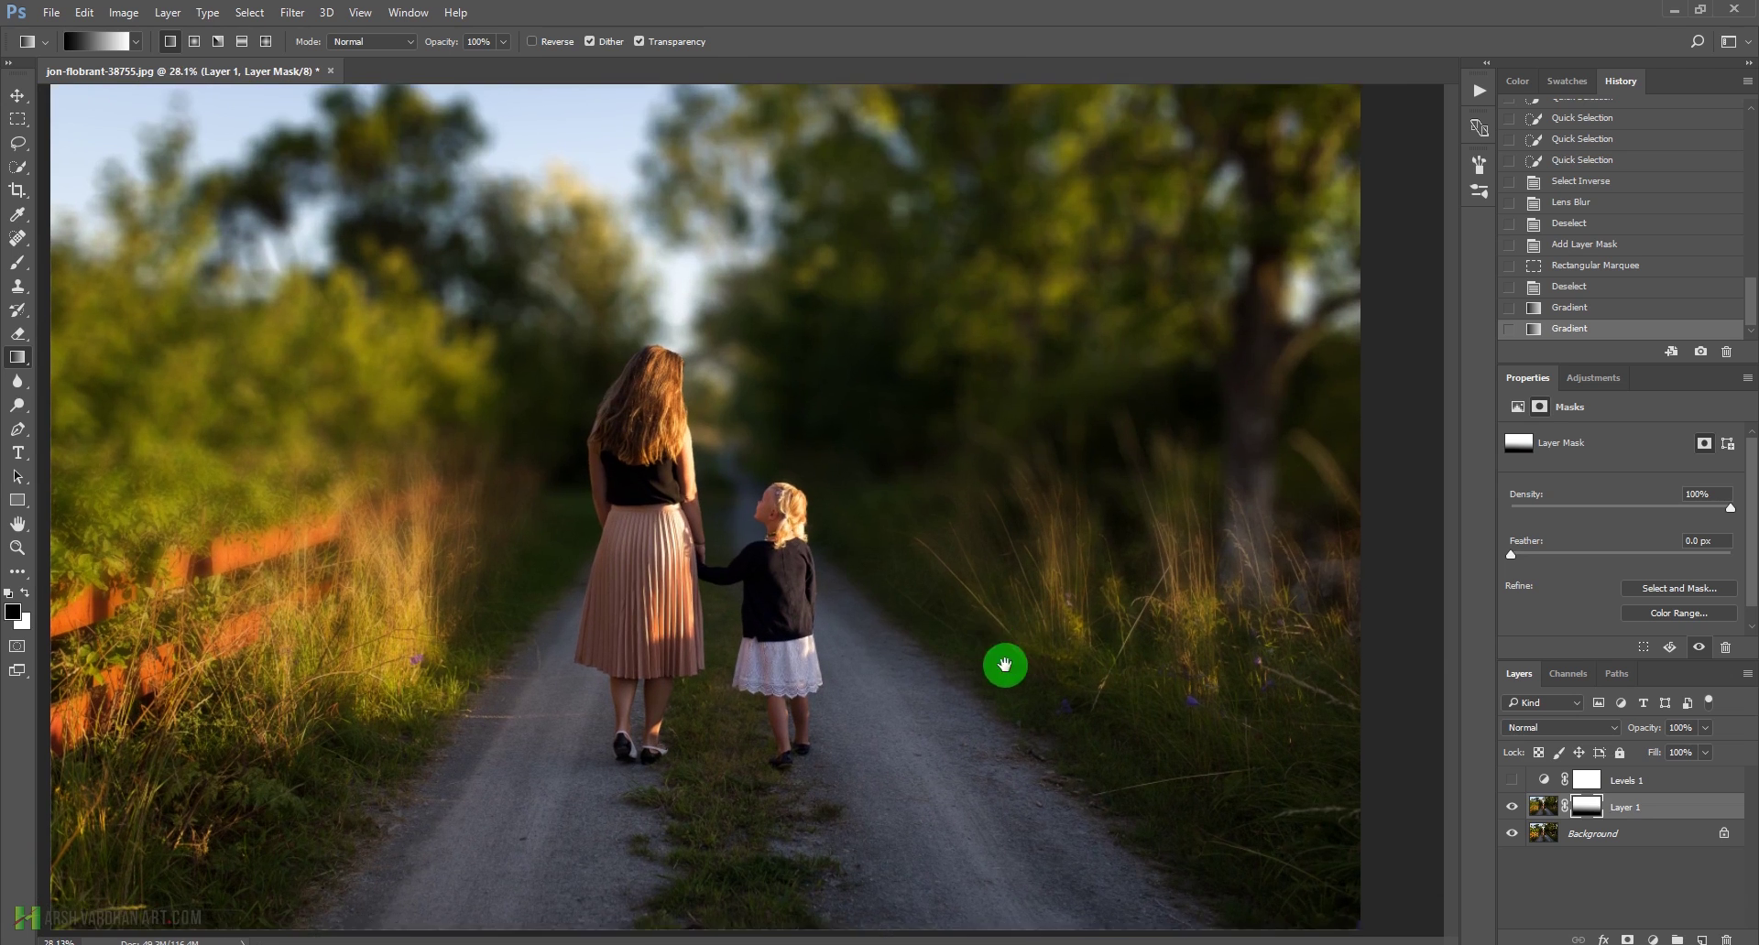
pyautogui.moveTo(1005, 666); pyautogui.dragTo(1008, 577)
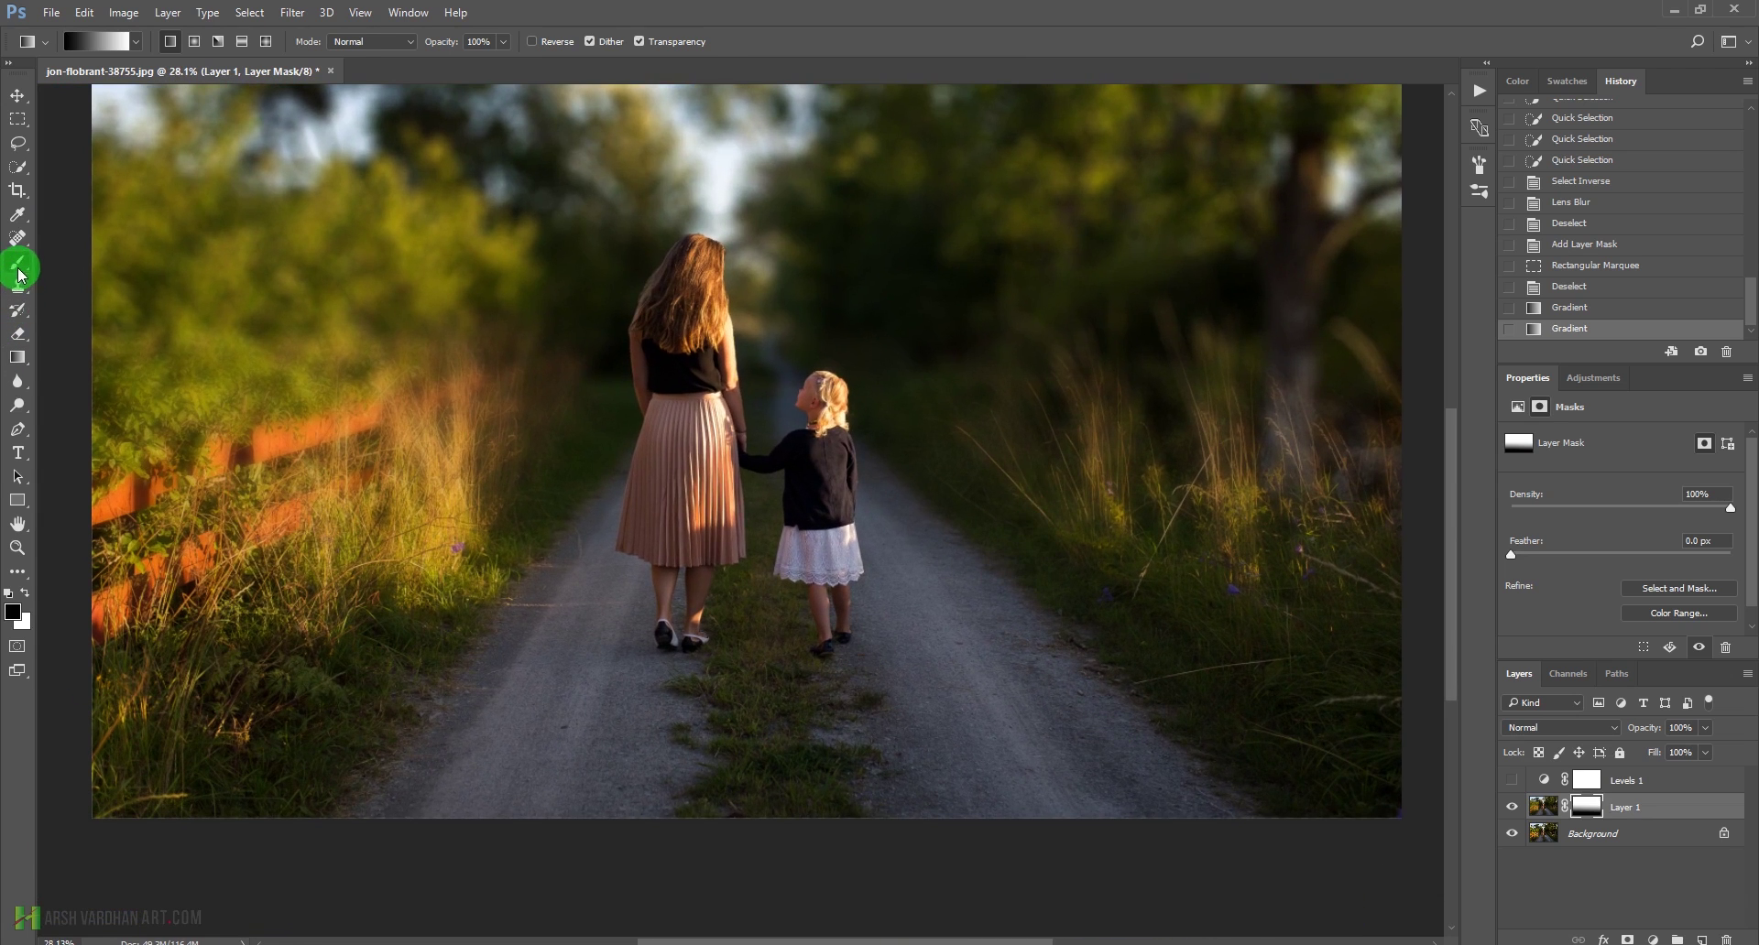
# Set up a soft round Brush with 0% hardness, 20% opacity and a size of 600 px
pyautogui.click(19, 272)
pyautogui.click(99, 45)
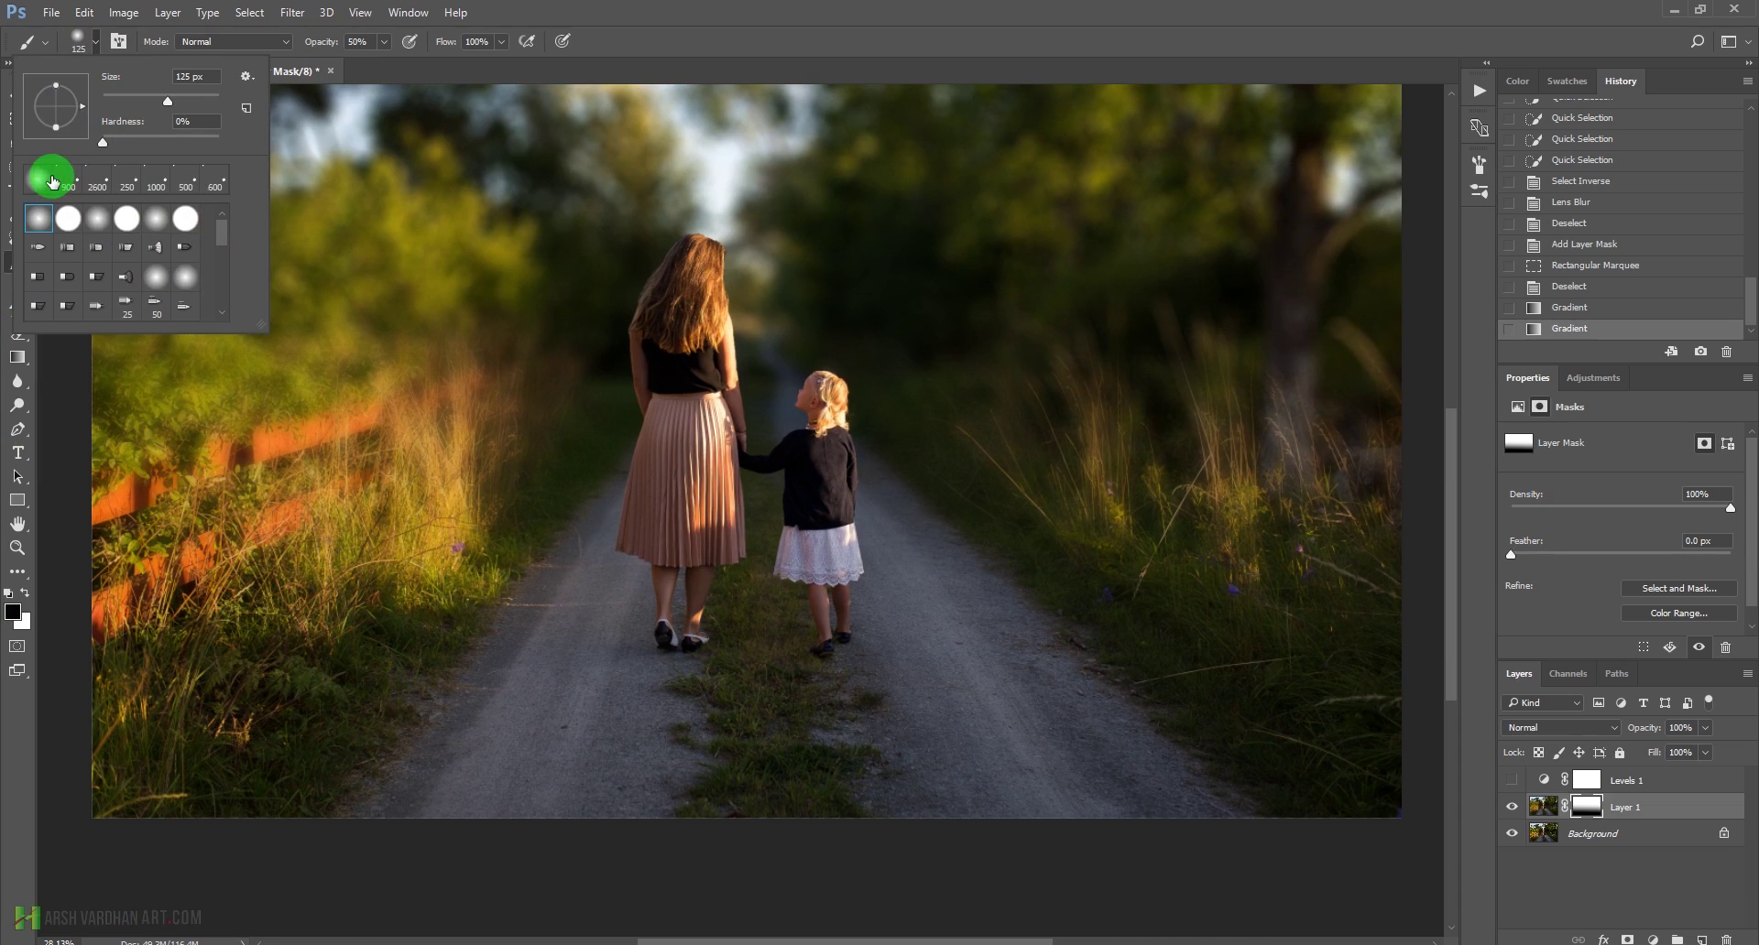
pyautogui.click(492, 103)
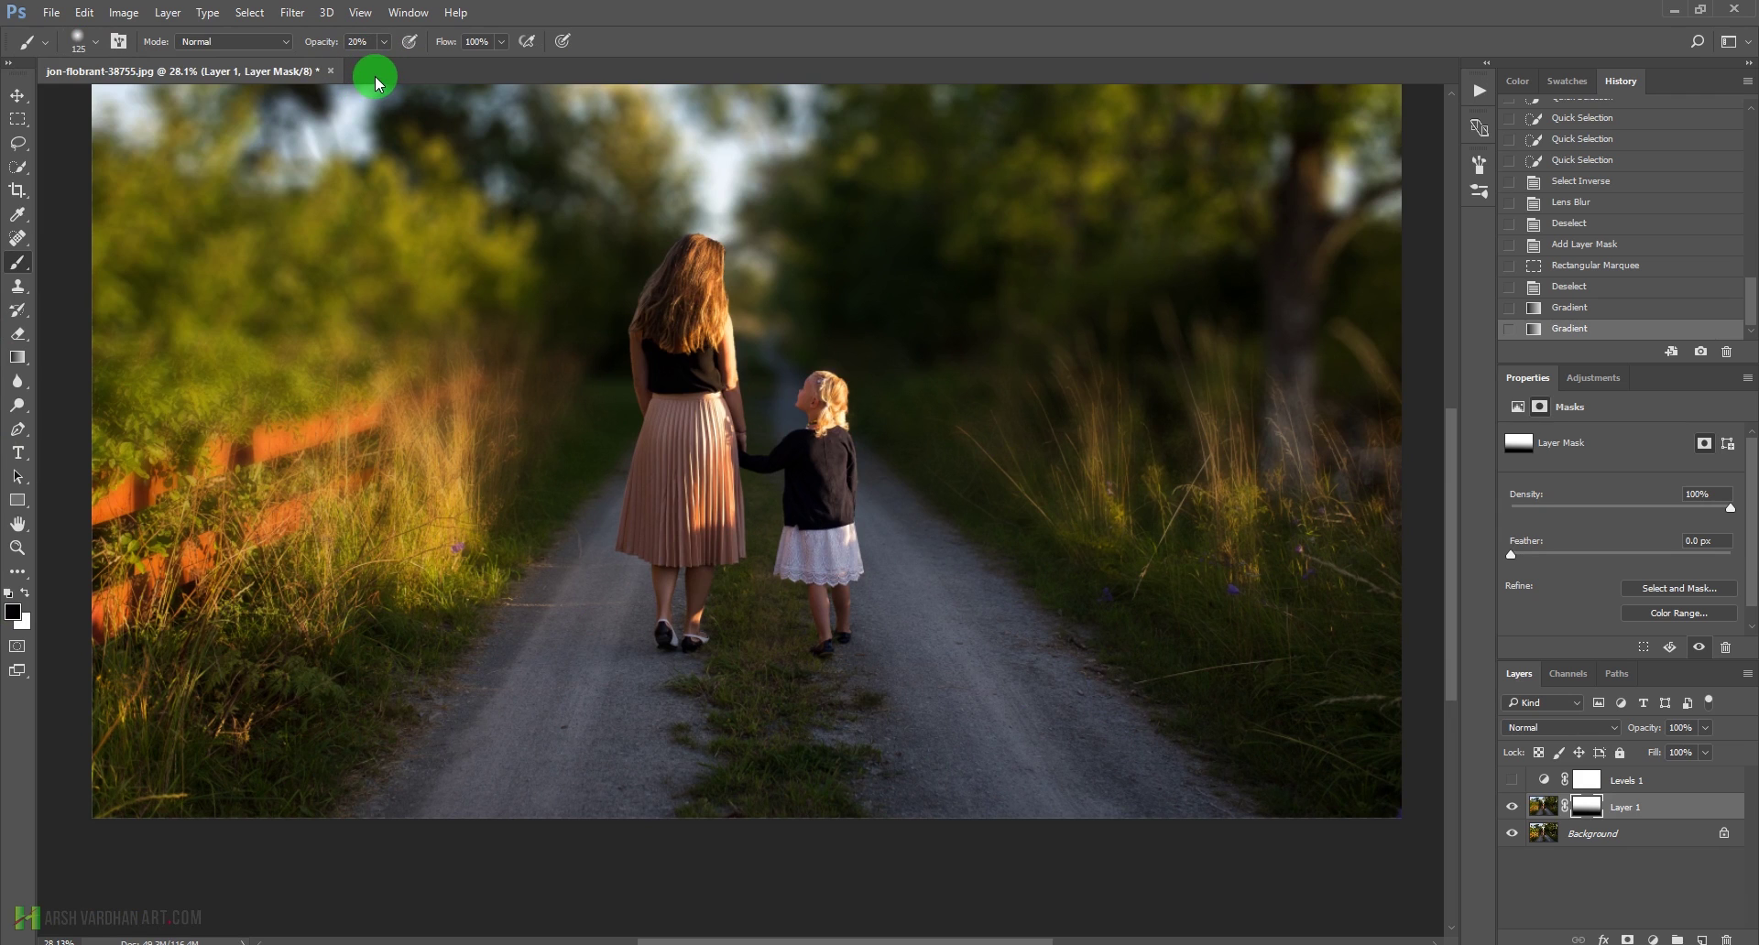
pyautogui.press(']')
pyautogui.press(']')
pyautogui.press(']')
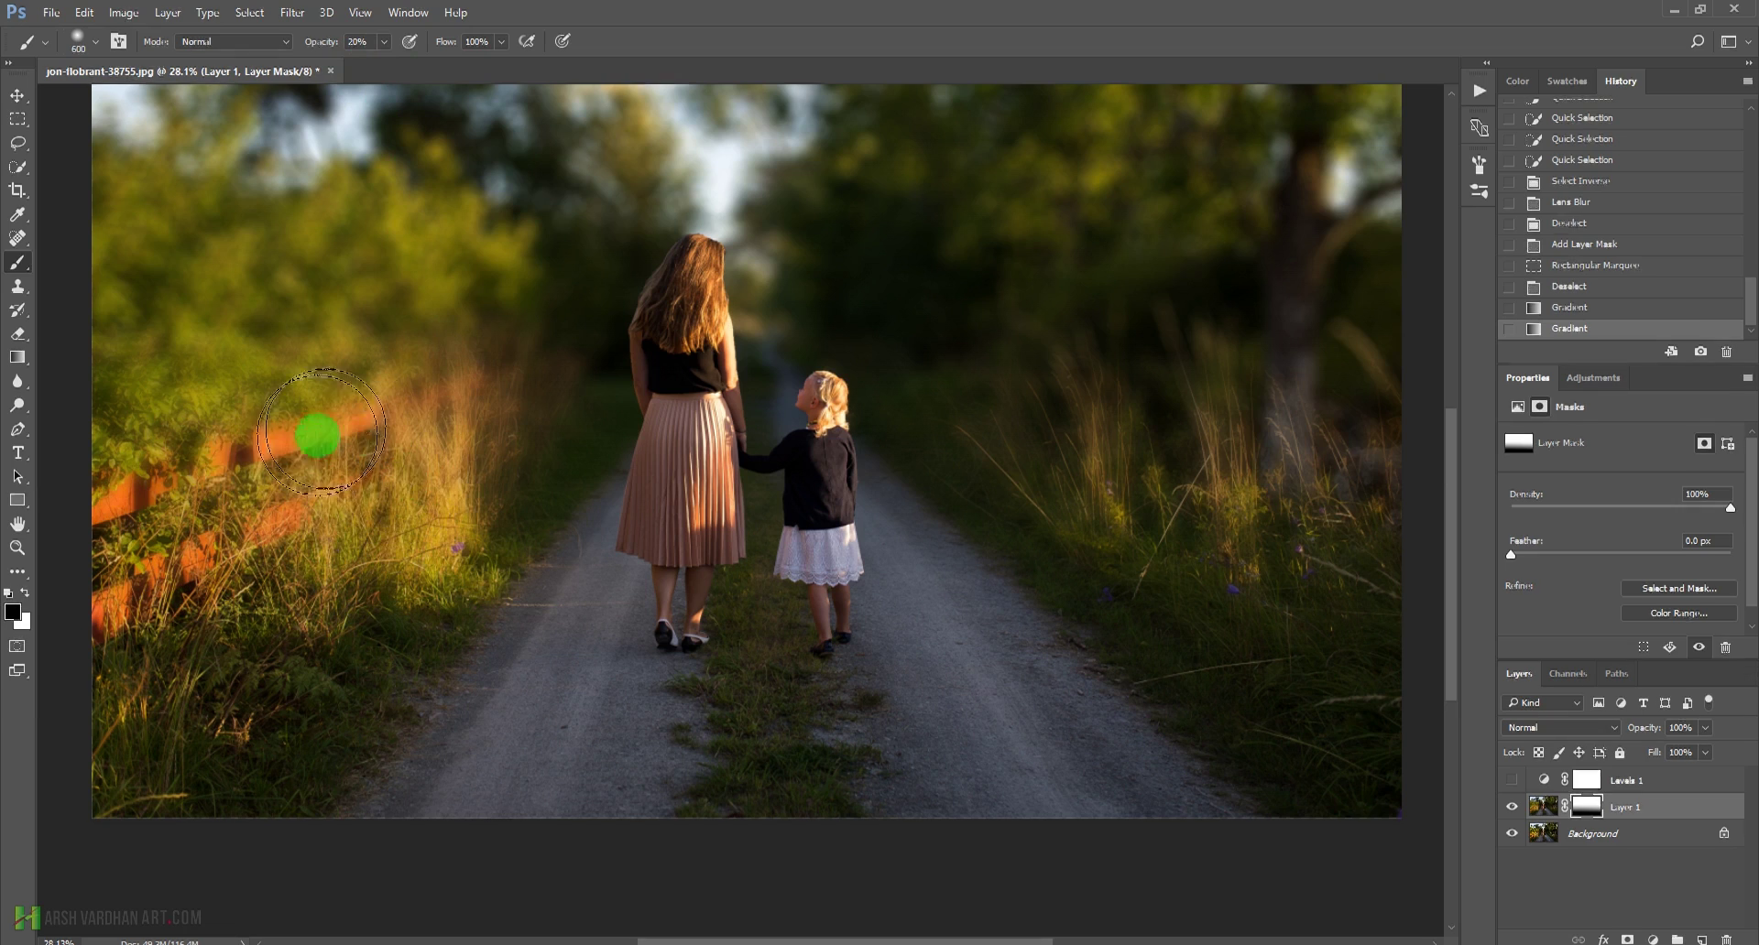
# Paint white on Layer 1's mask over the wooden fence and the tall grass beside it to bring back the blur there
pyautogui.moveTo(439, 488); pyautogui.dragTo(597, 495)
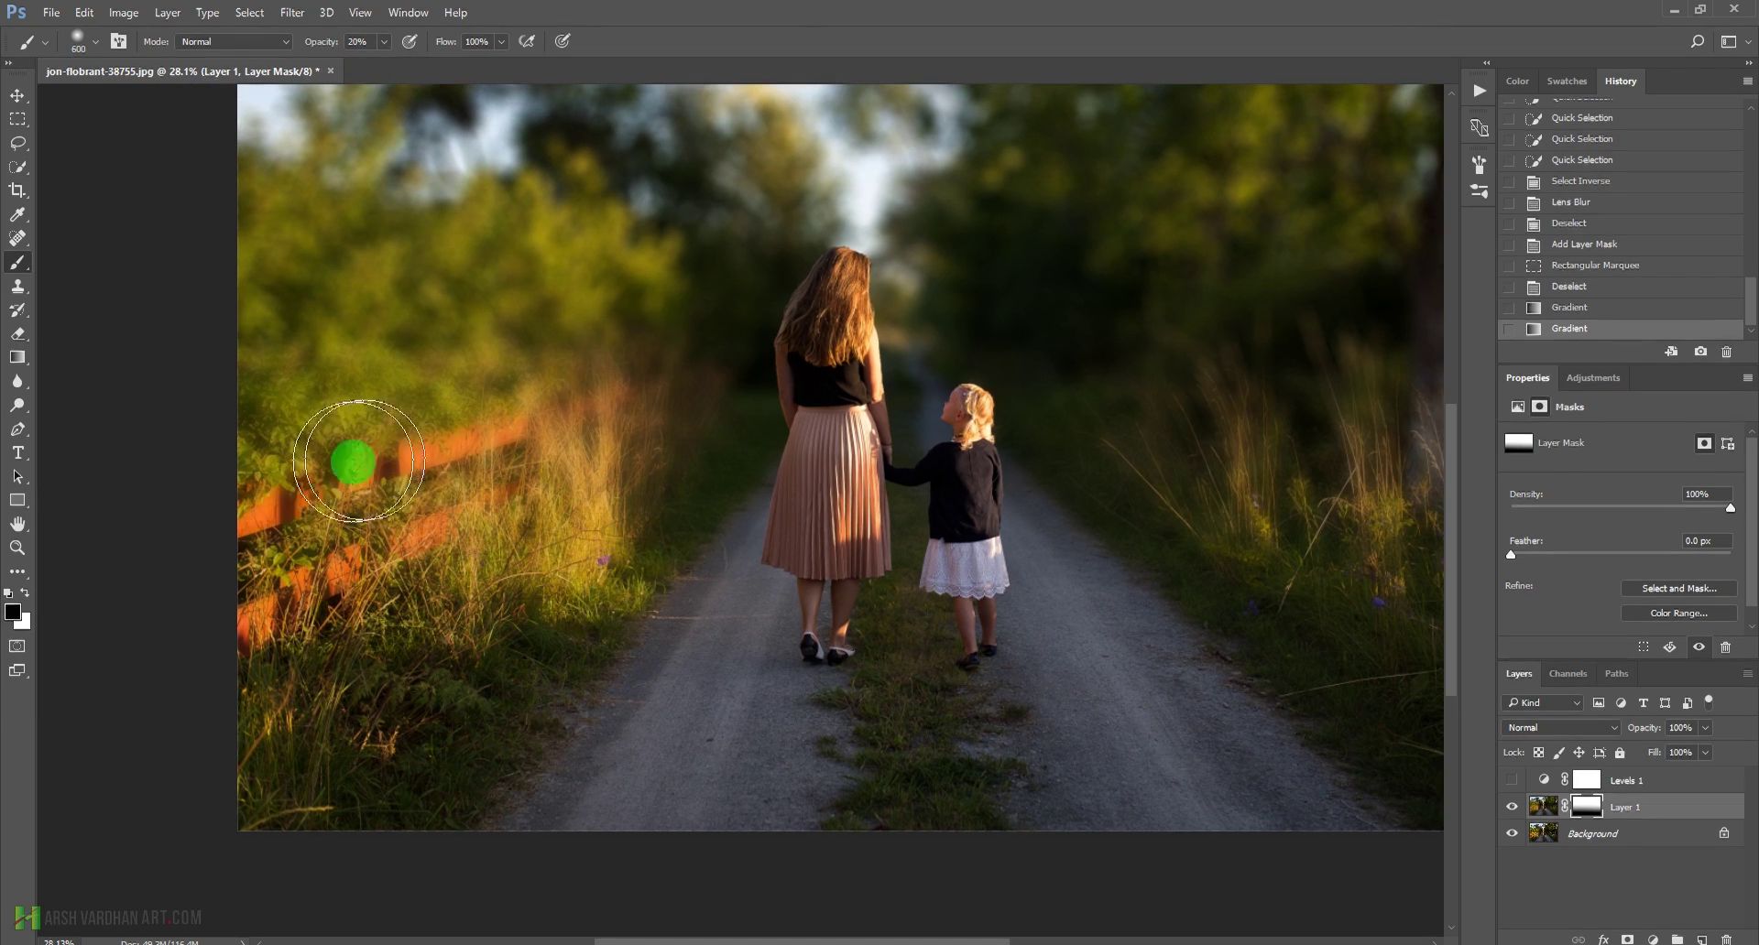
pyautogui.click(580, 416)
pyautogui.click(551, 425)
pyautogui.click(412, 445)
pyautogui.click(504, 459)
pyautogui.moveTo(321, 570); pyautogui.dragTo(356, 576)
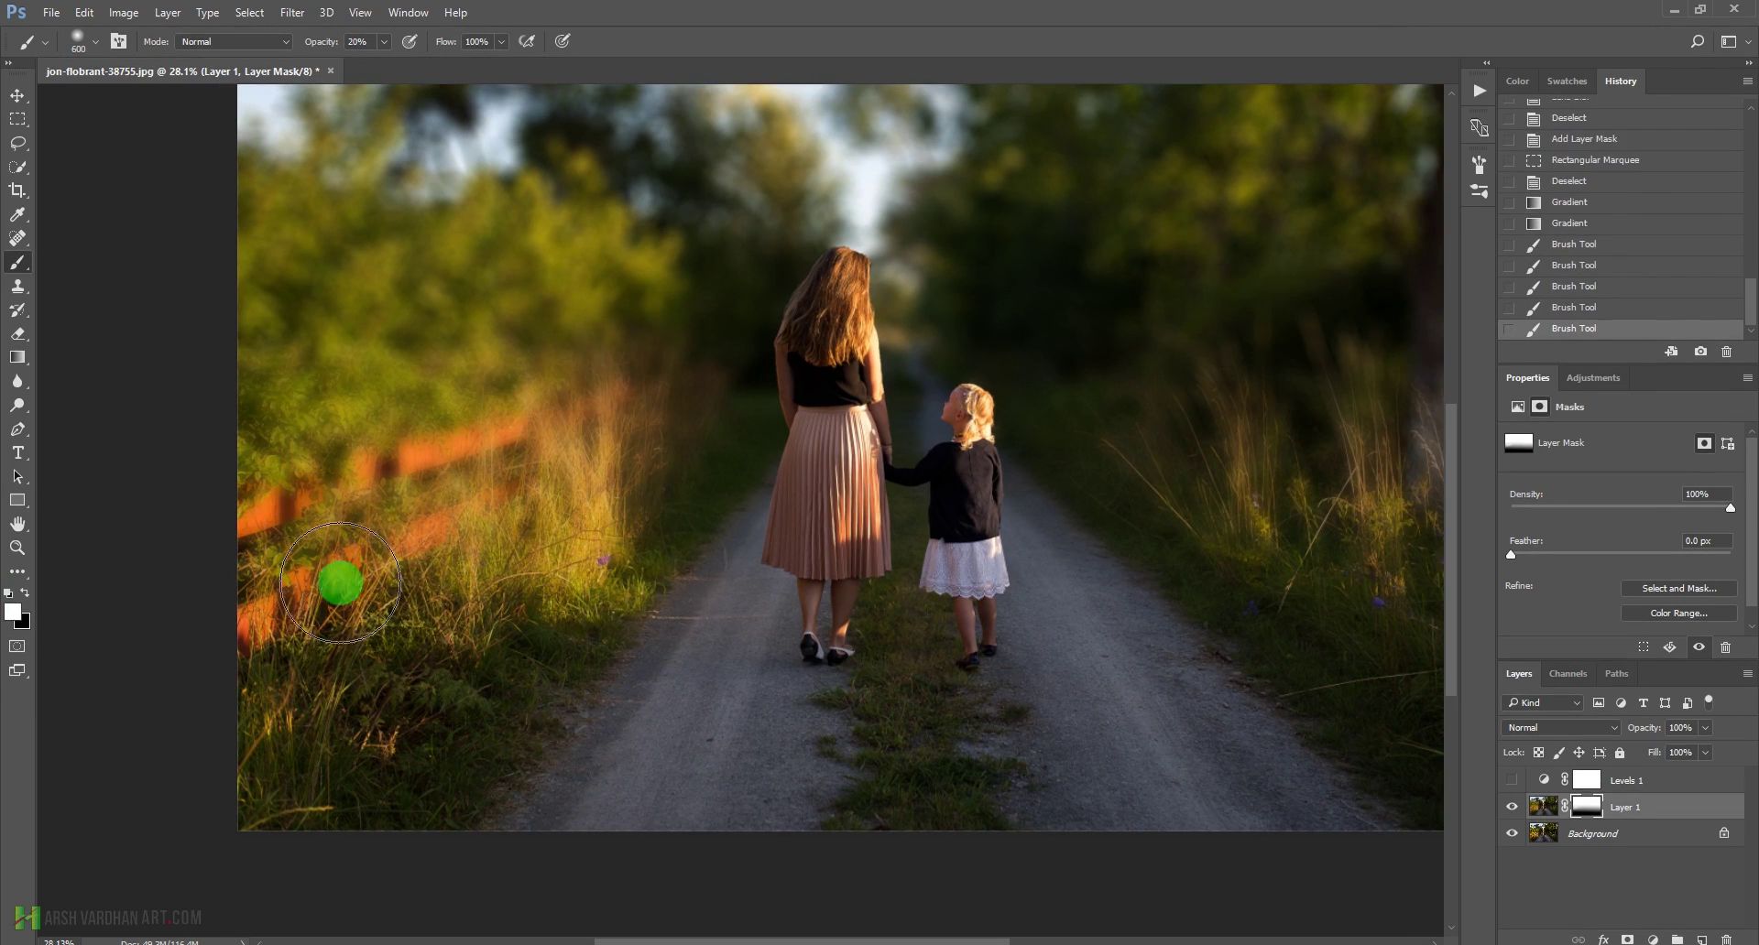
pyautogui.click(399, 476)
pyautogui.click(376, 513)
pyautogui.click(338, 541)
pyautogui.click(316, 438)
pyautogui.click(440, 431)
pyautogui.click(528, 424)
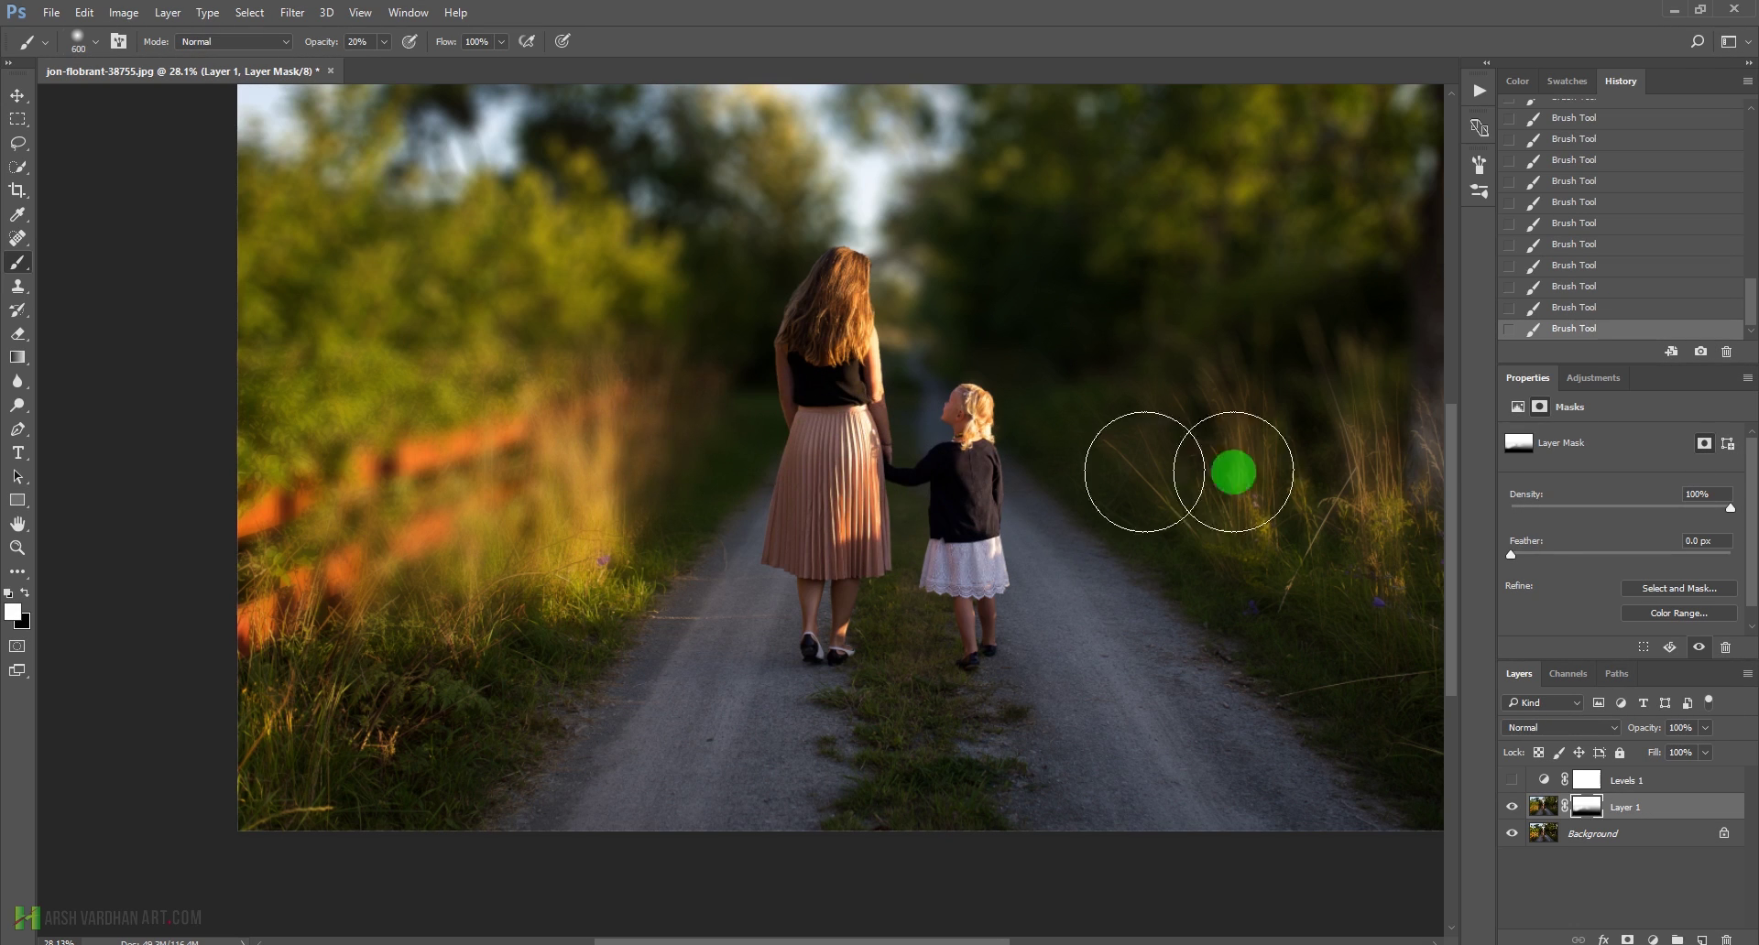
# Paint white on Layer 1's mask over the tall grass right of the path and along the photo's bottom foreground to blur them
pyautogui.hscroll(6, 1190, 491)
pyautogui.scroll(-1, 1013, 498)
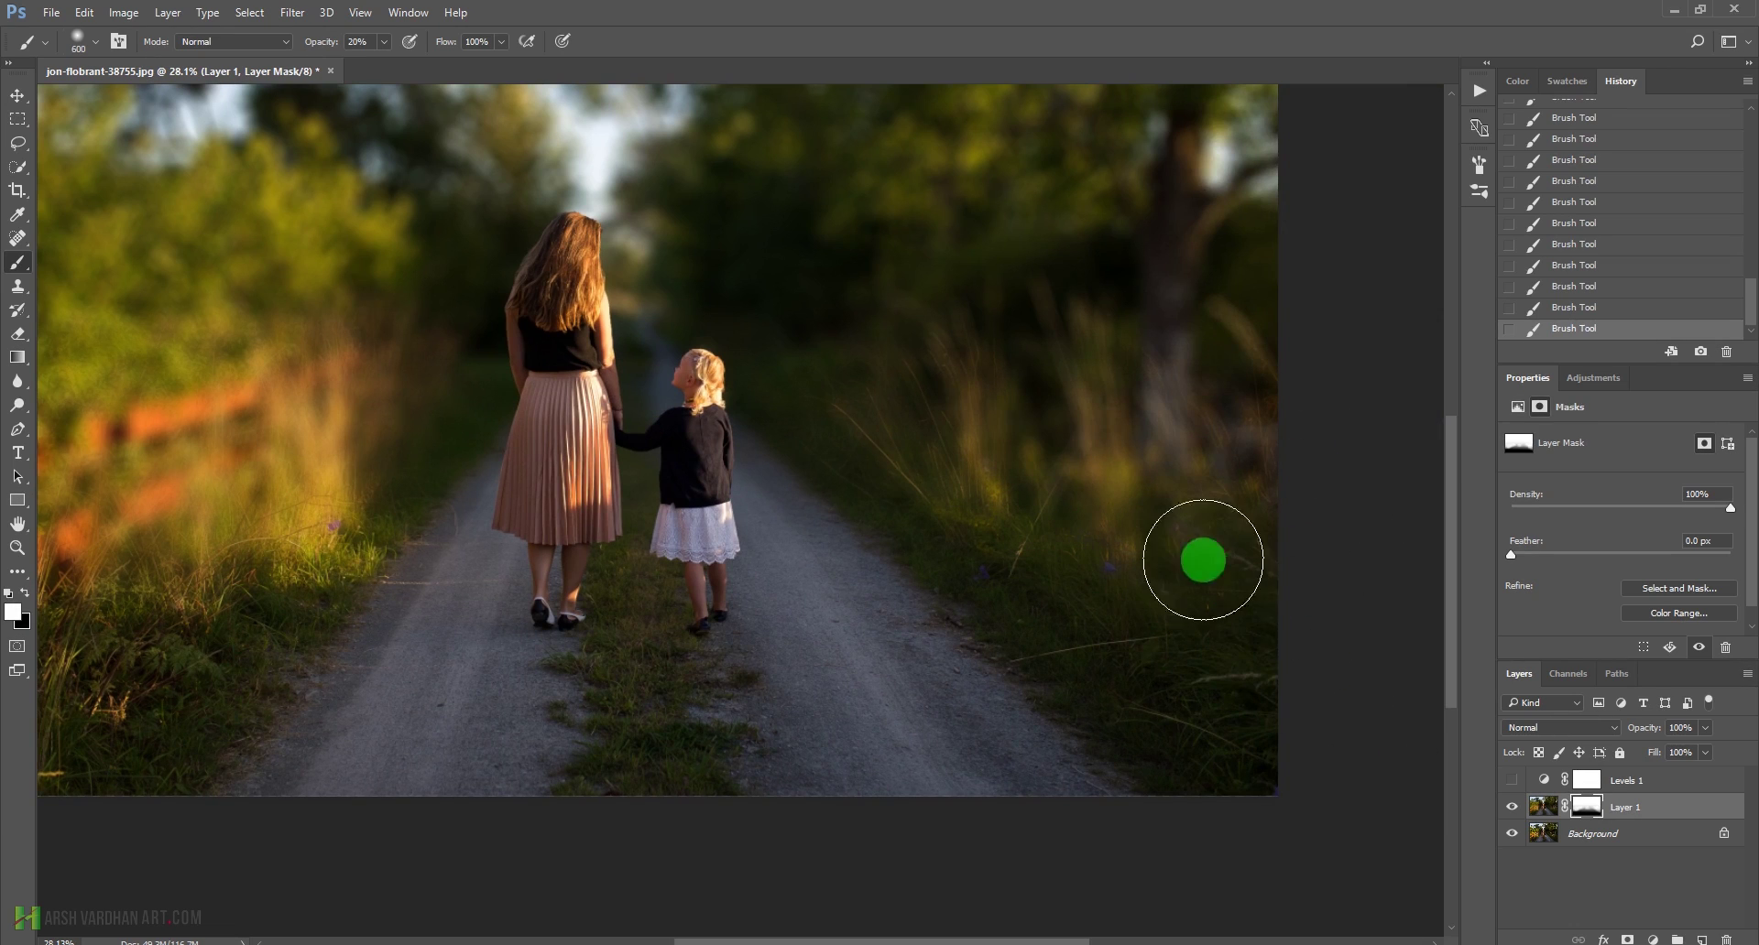
pyautogui.scroll(-3, 1231, 618)
pyautogui.hscroll(-2, 1232, 619)
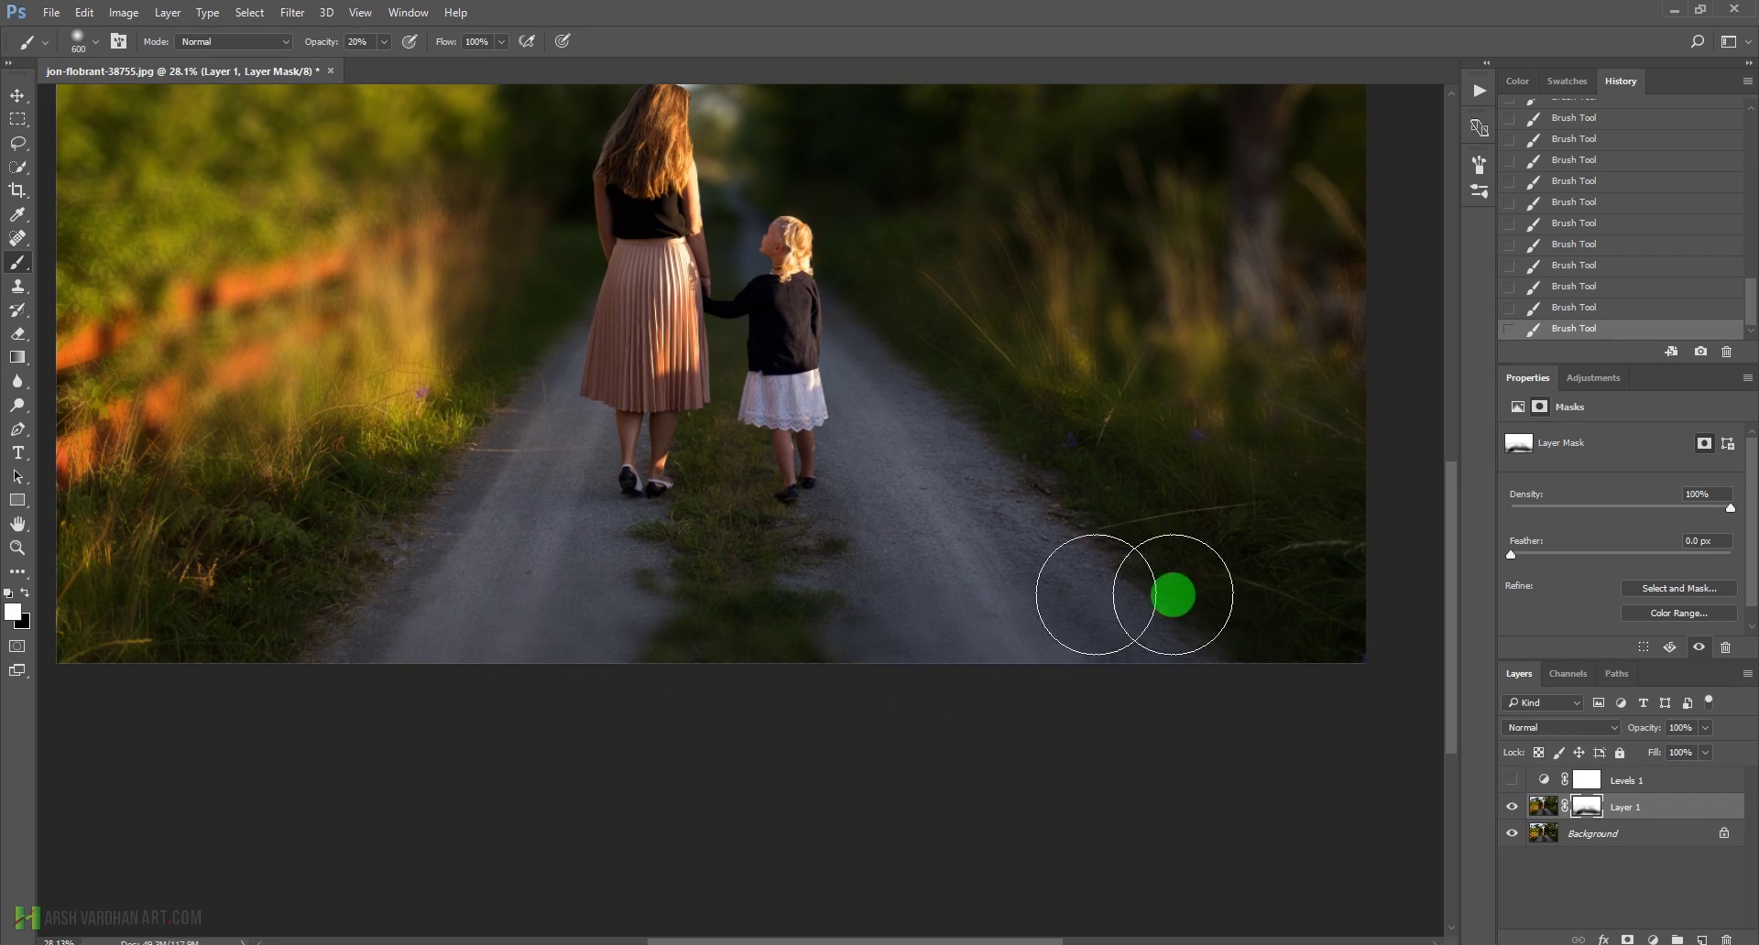
pyautogui.scroll(4, 1227, 668)
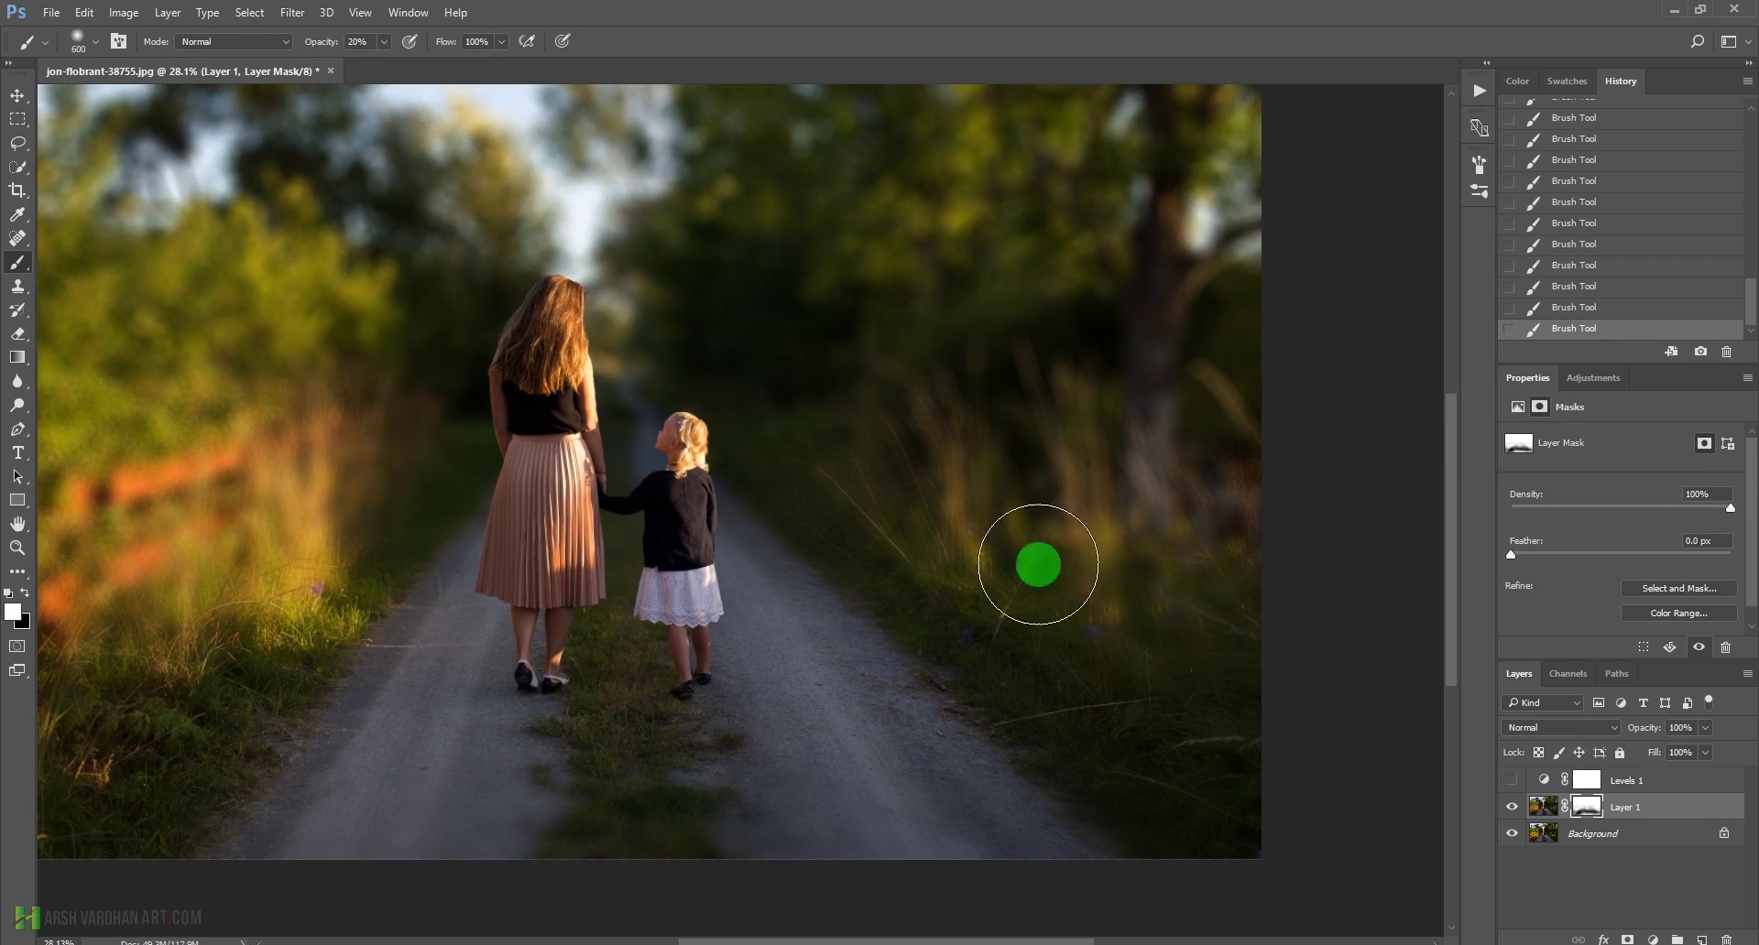
pyautogui.moveTo(1103, 424); pyautogui.dragTo(1175, 574)
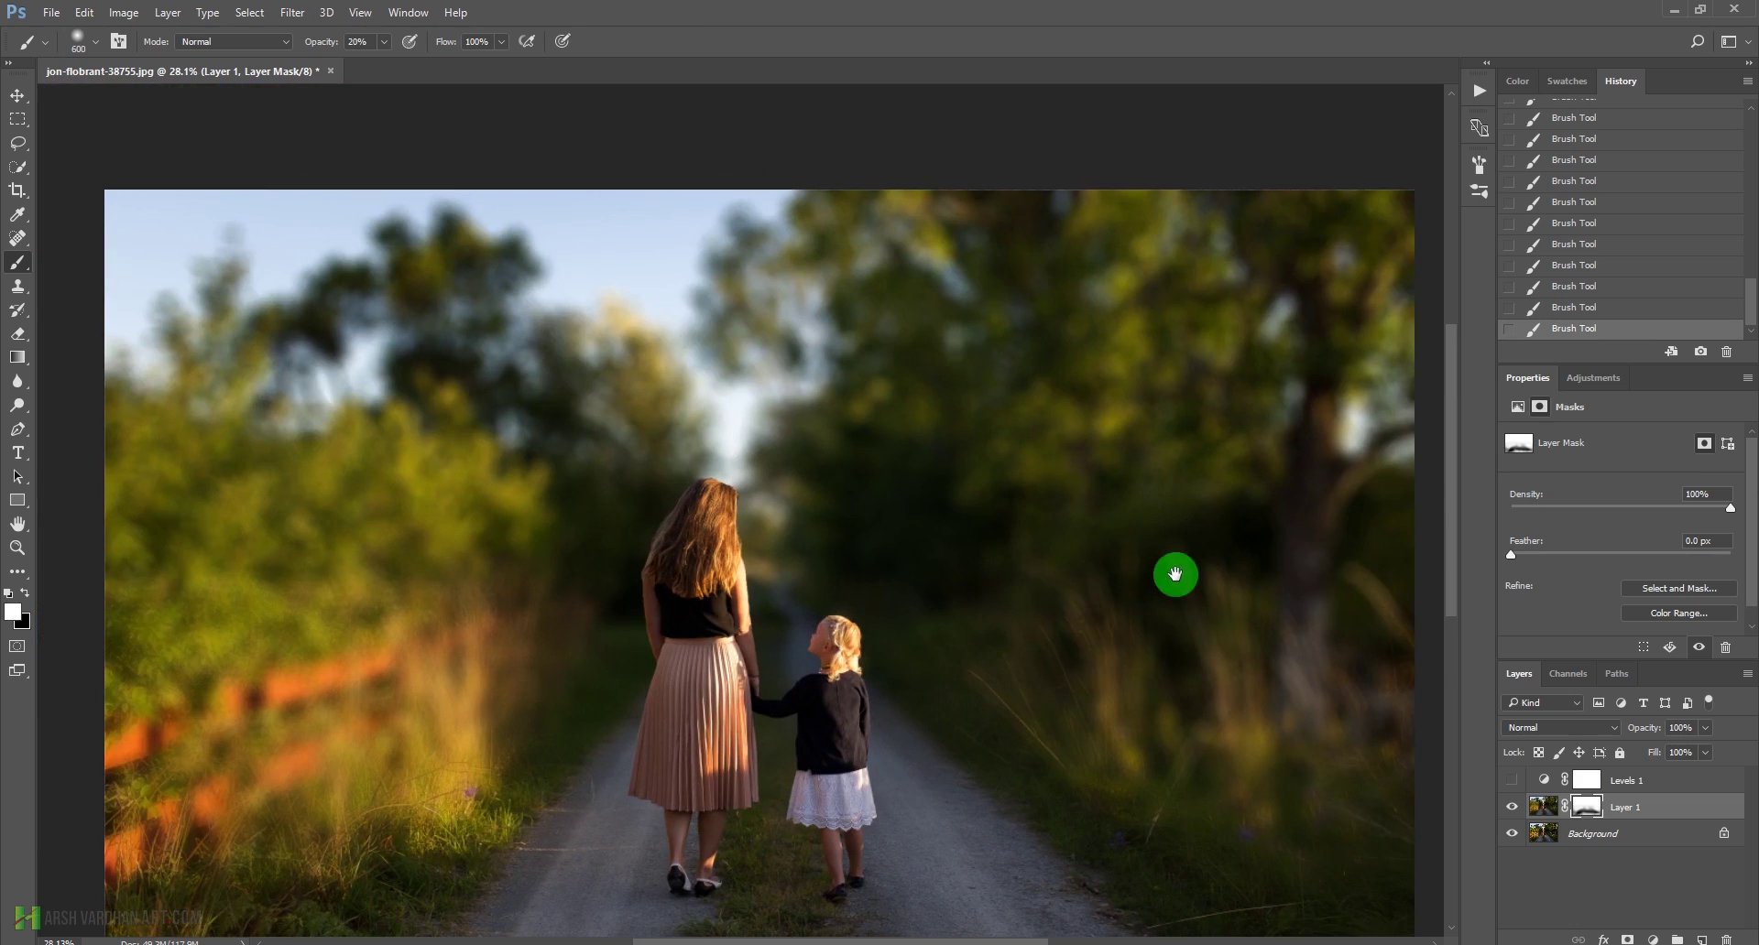
pyautogui.moveTo(1060, 727); pyautogui.dragTo(1120, 575)
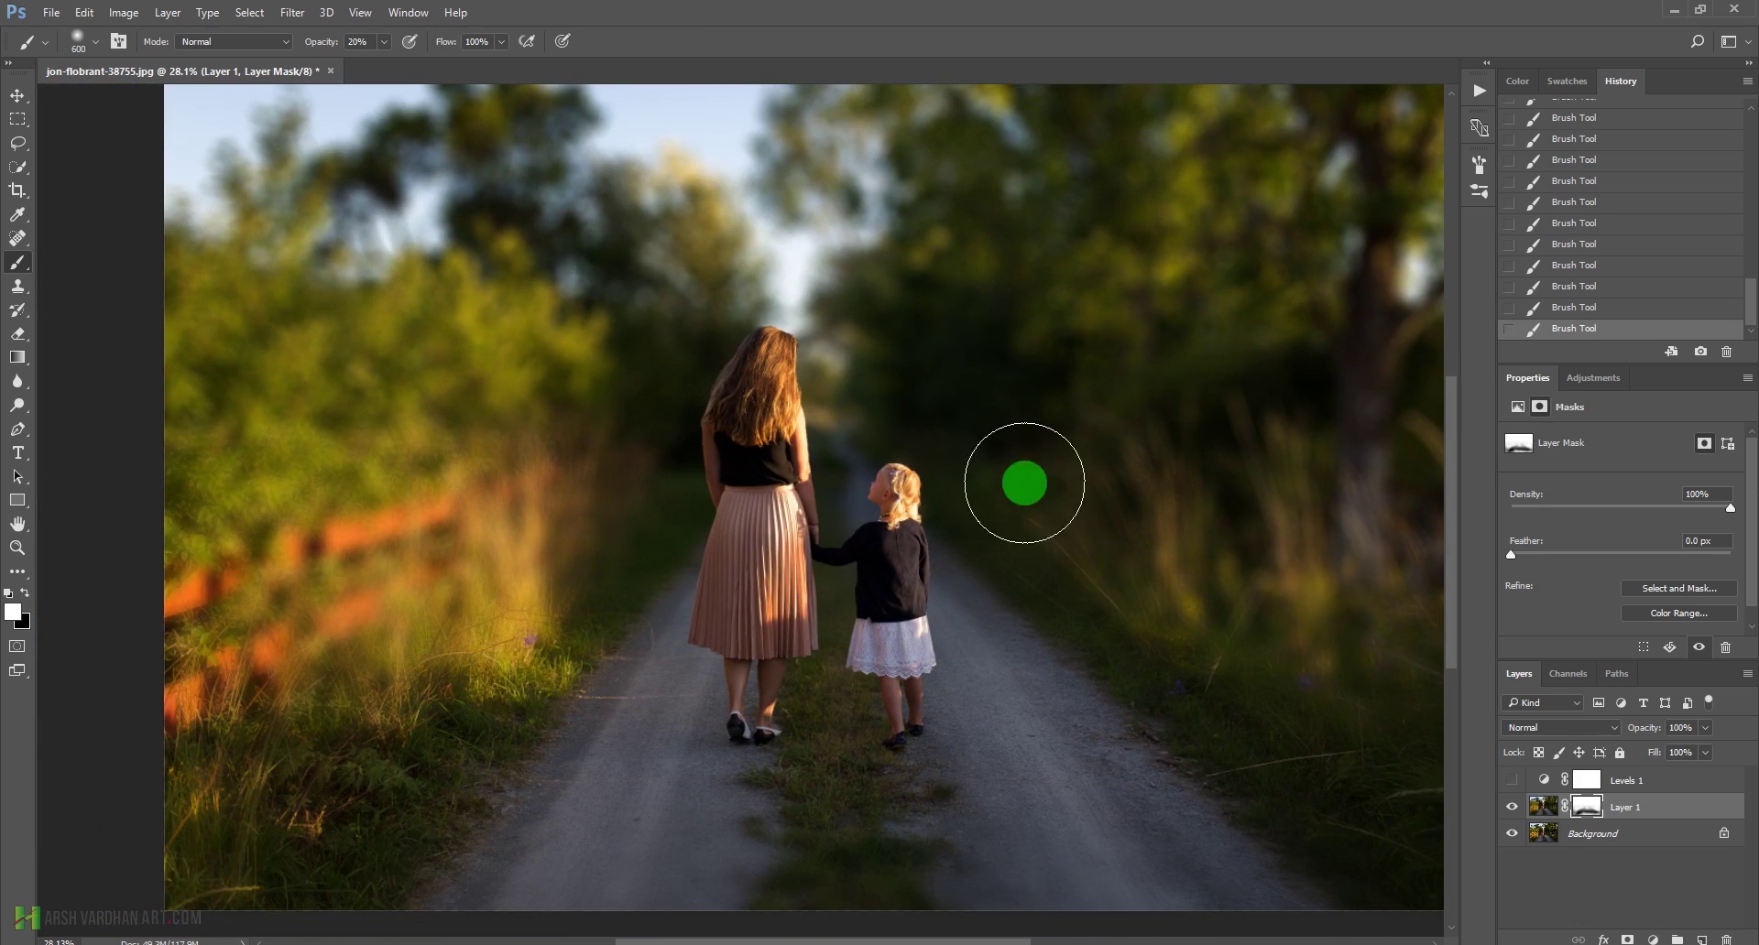
# Refine Layer 1's mask by painting white at the lower-left grass and black over the low grass right of the path
pyautogui.moveTo(393, 545); pyautogui.dragTo(581, 530)
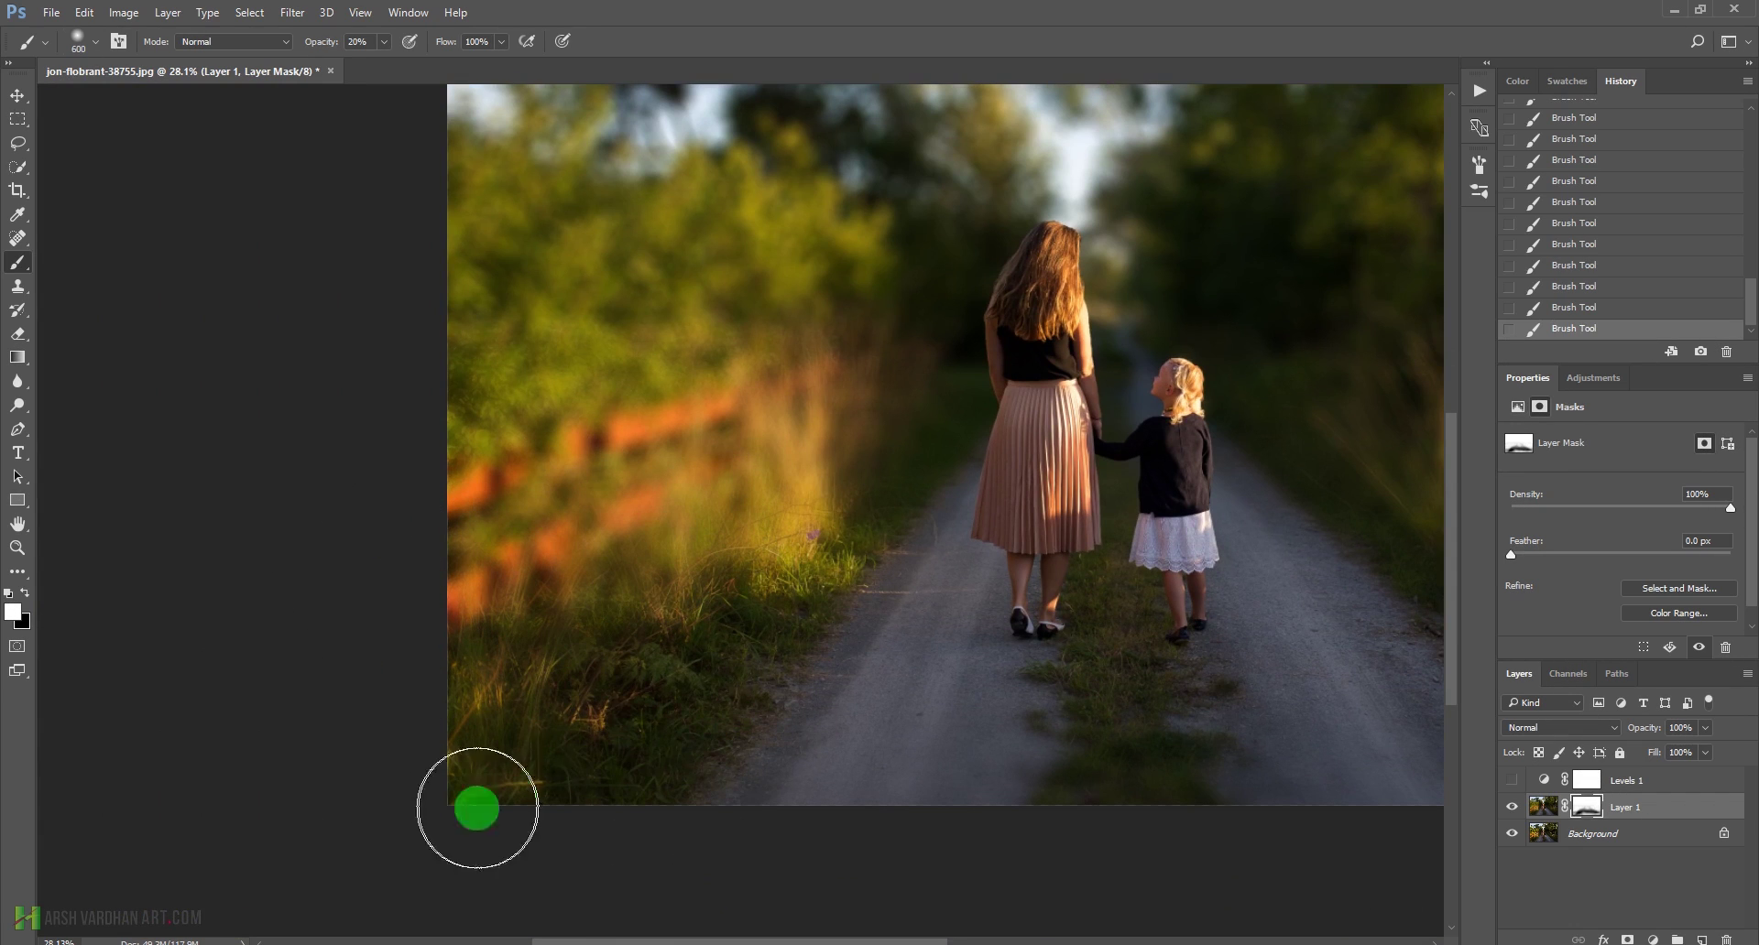
pyautogui.press('x')
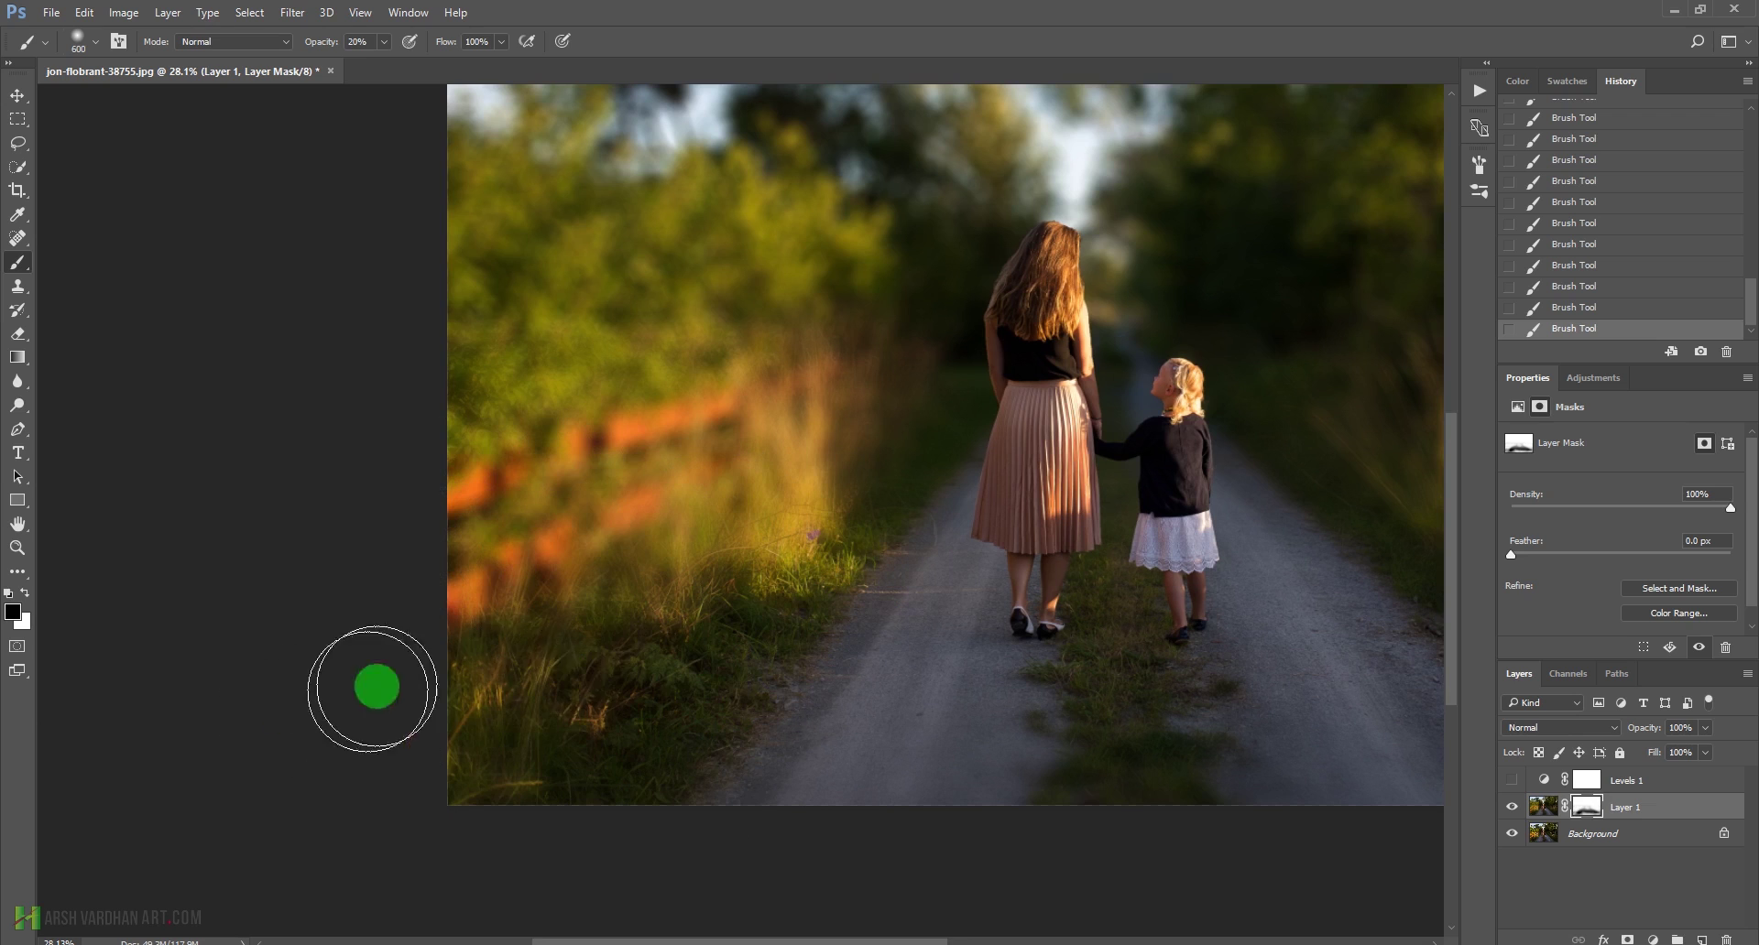
pyautogui.press('x')
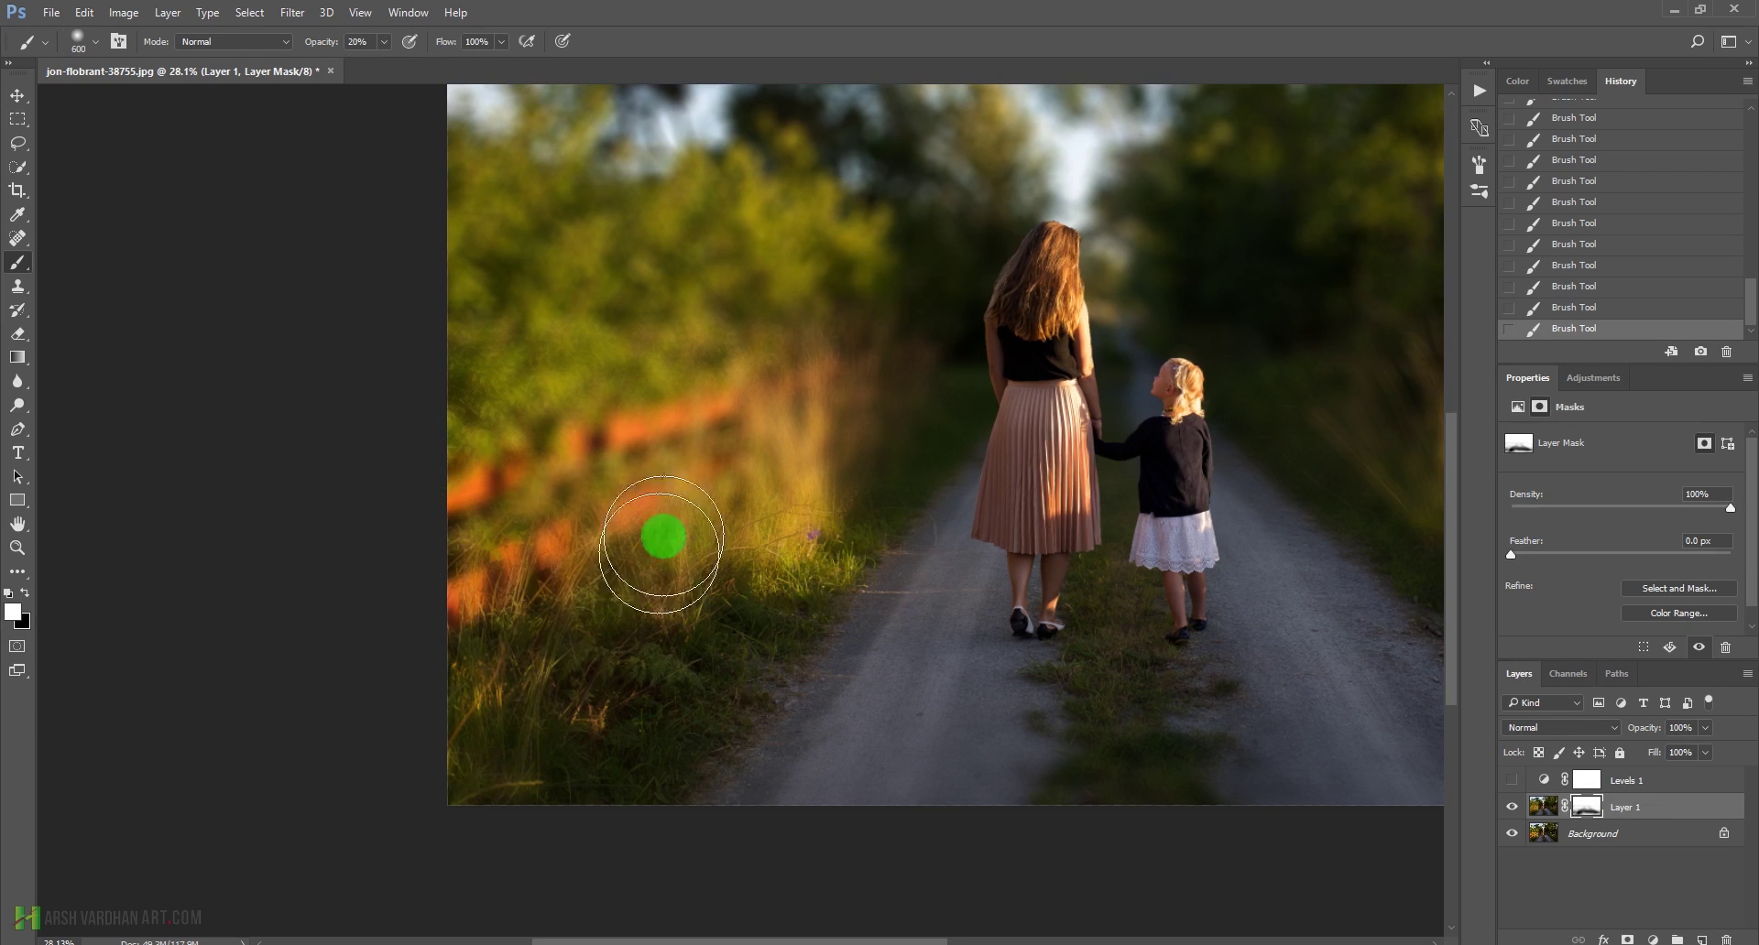
pyautogui.moveTo(1268, 595)
pyautogui.mouseDown()
pyautogui.moveTo(520, 620)
pyautogui.moveTo(833, 608)
pyautogui.moveTo(677, 578)
pyautogui.mouseUp()
pyautogui.click(738, 545)
pyautogui.press('x')
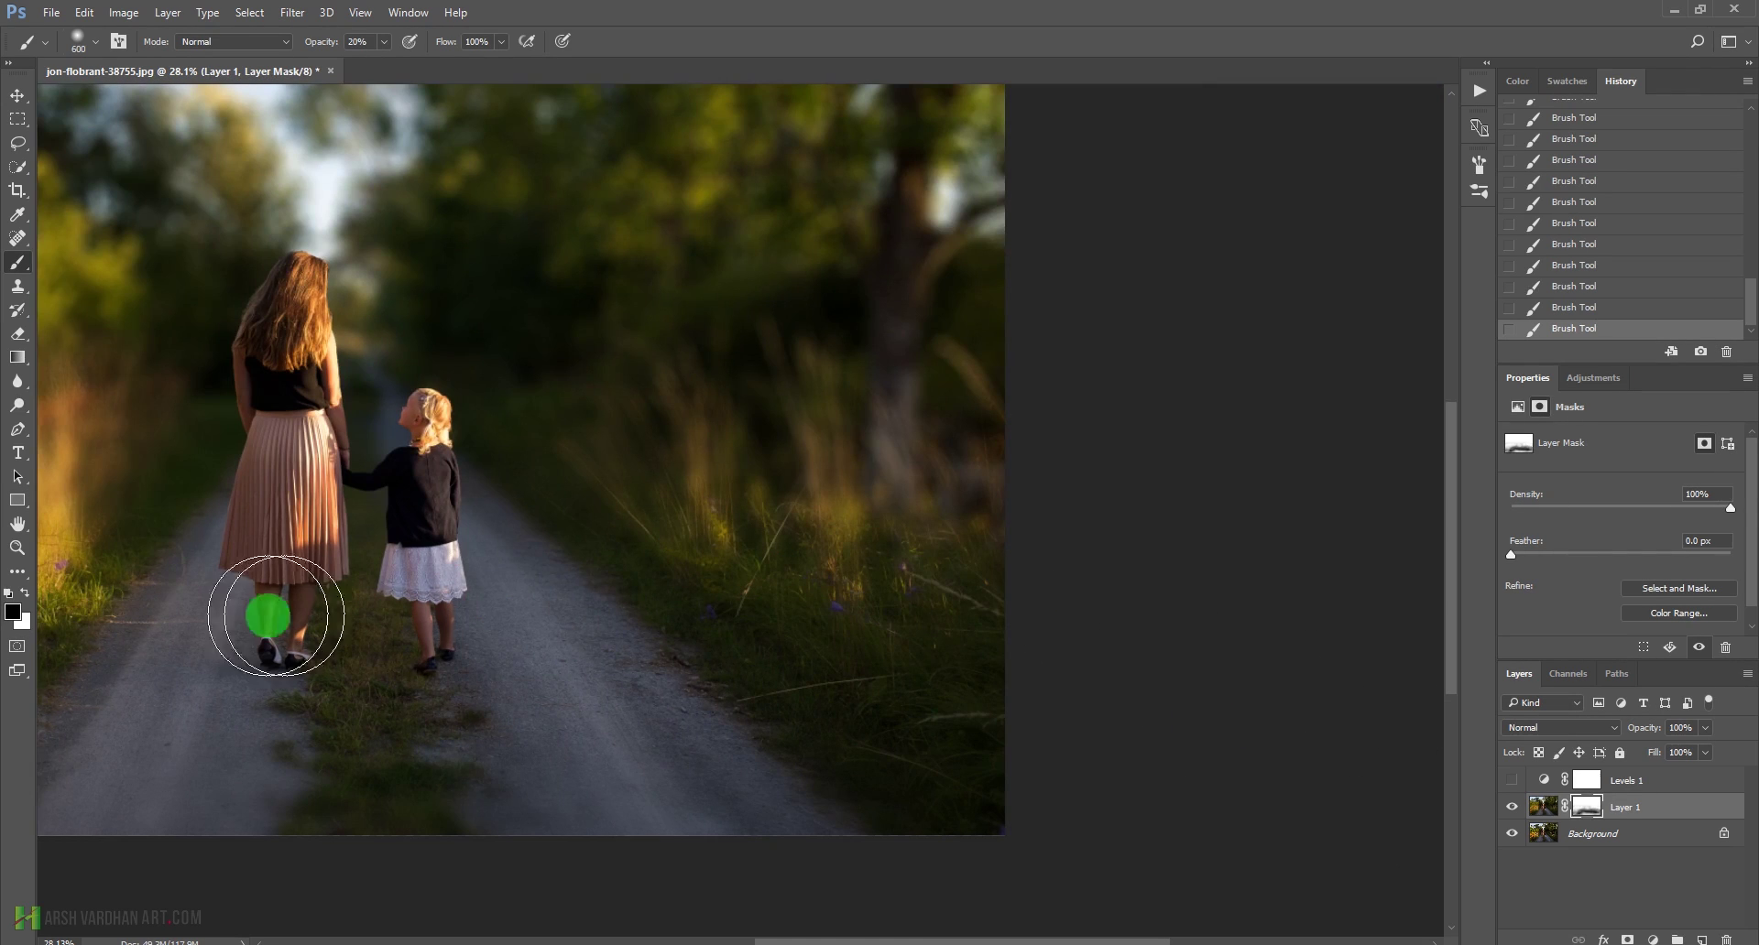
pyautogui.moveTo(914, 603); pyautogui.dragTo(1362, 569)
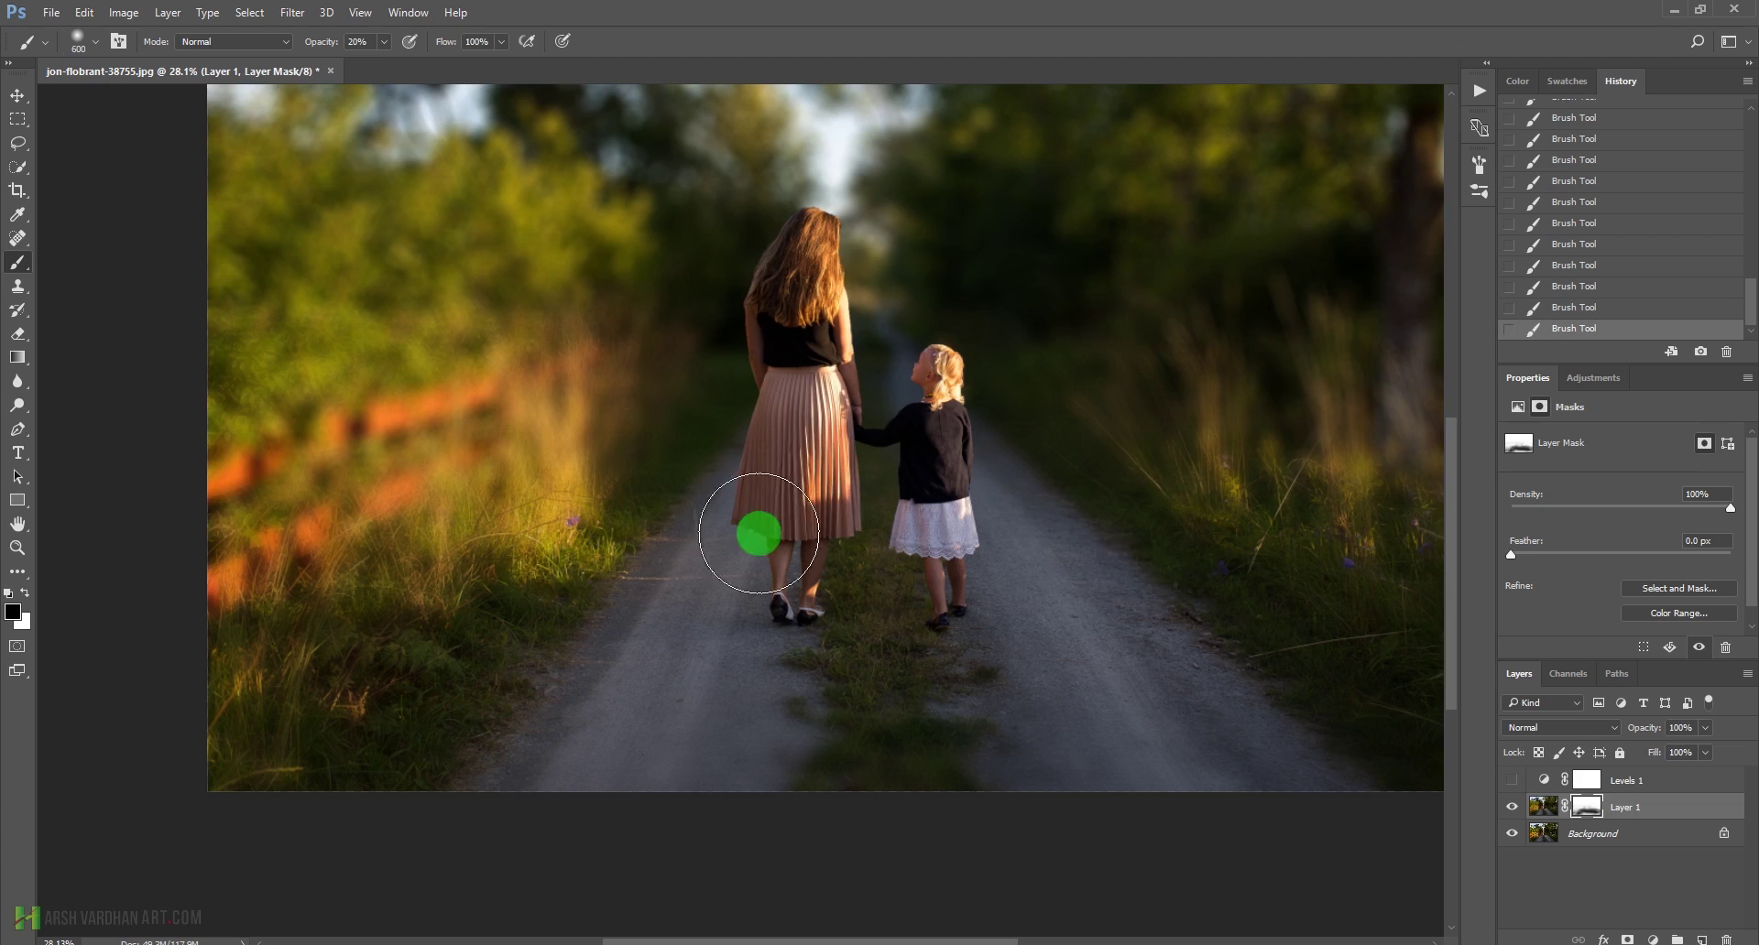
pyautogui.moveTo(1193, 561); pyautogui.dragTo(785, 589)
pyautogui.moveTo(1033, 588); pyautogui.dragTo(939, 579)
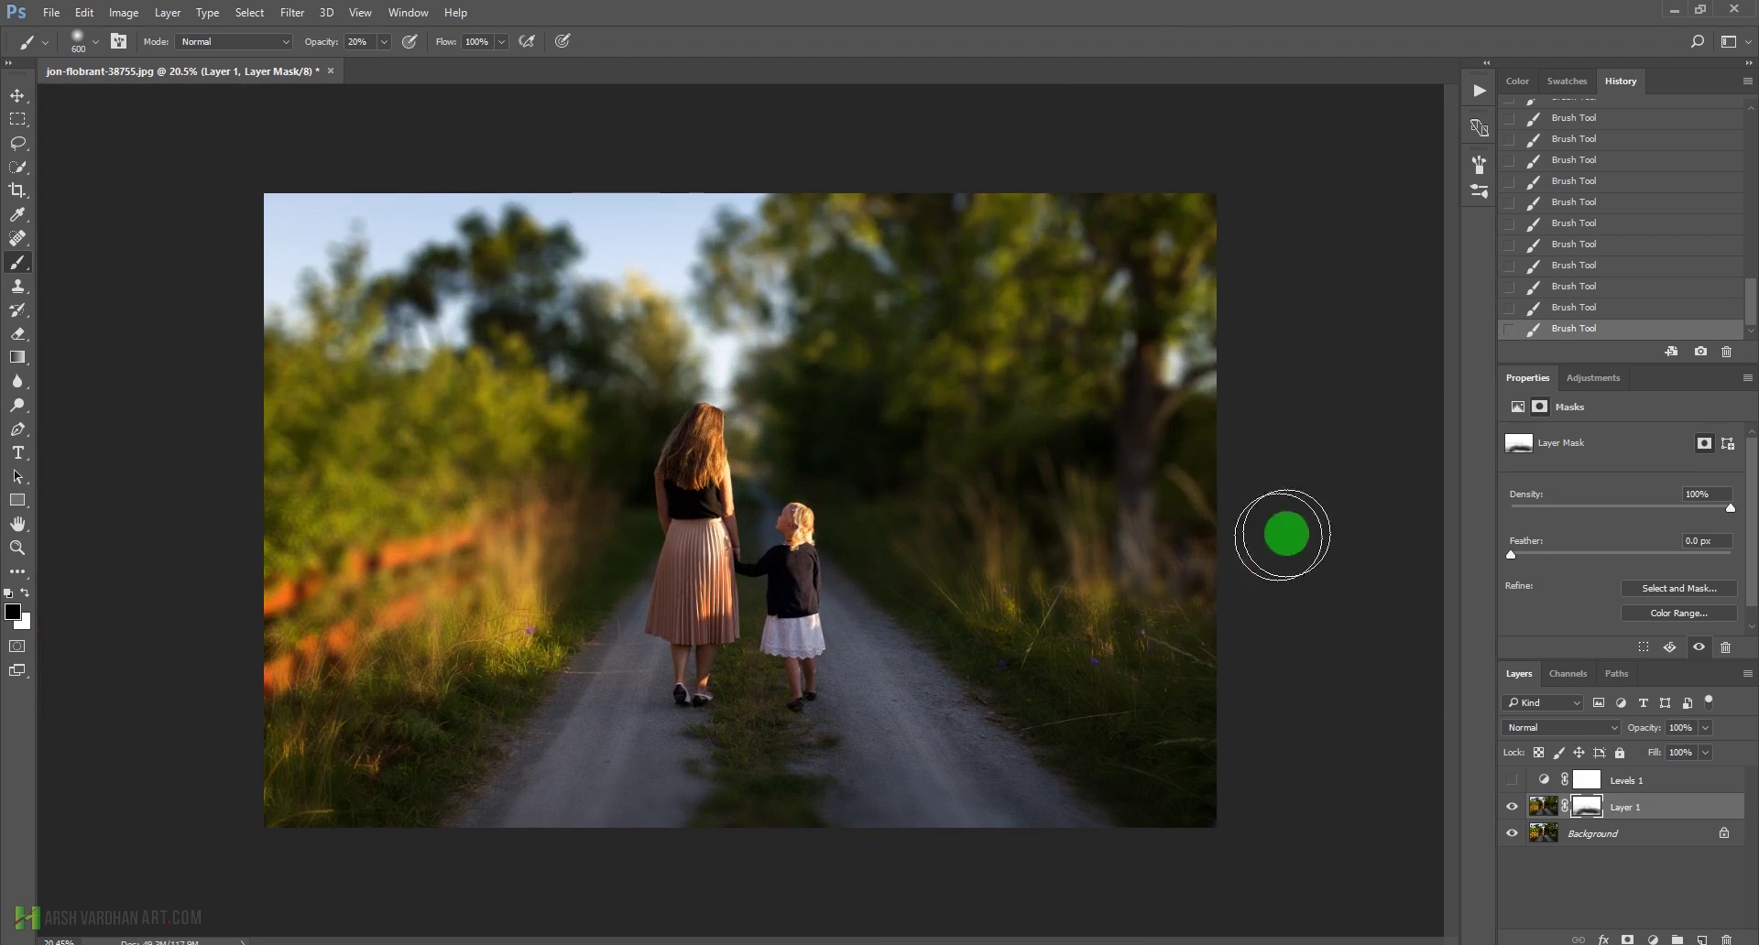
# Save the document as a Photoshop file named "rich sunset tone" with Maximize Compatibility on
pyautogui.hotkey('ctrl', 'shift', 's')
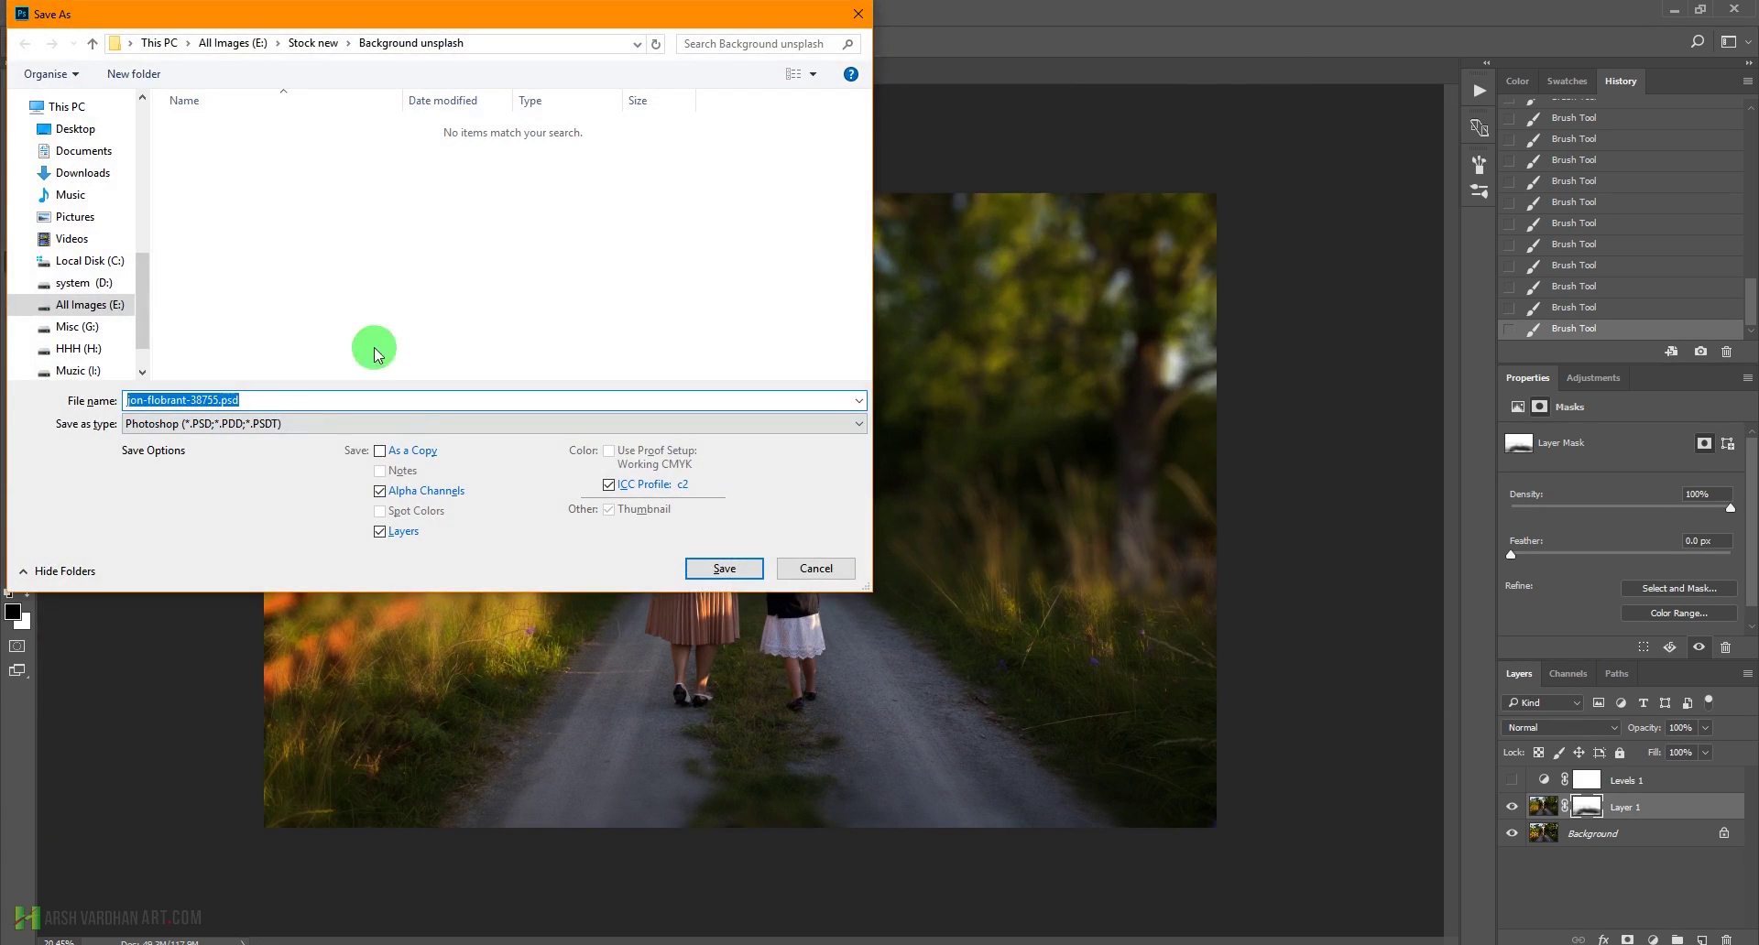
pyautogui.moveTo(145, 267); pyautogui.dragTo(145, 226)
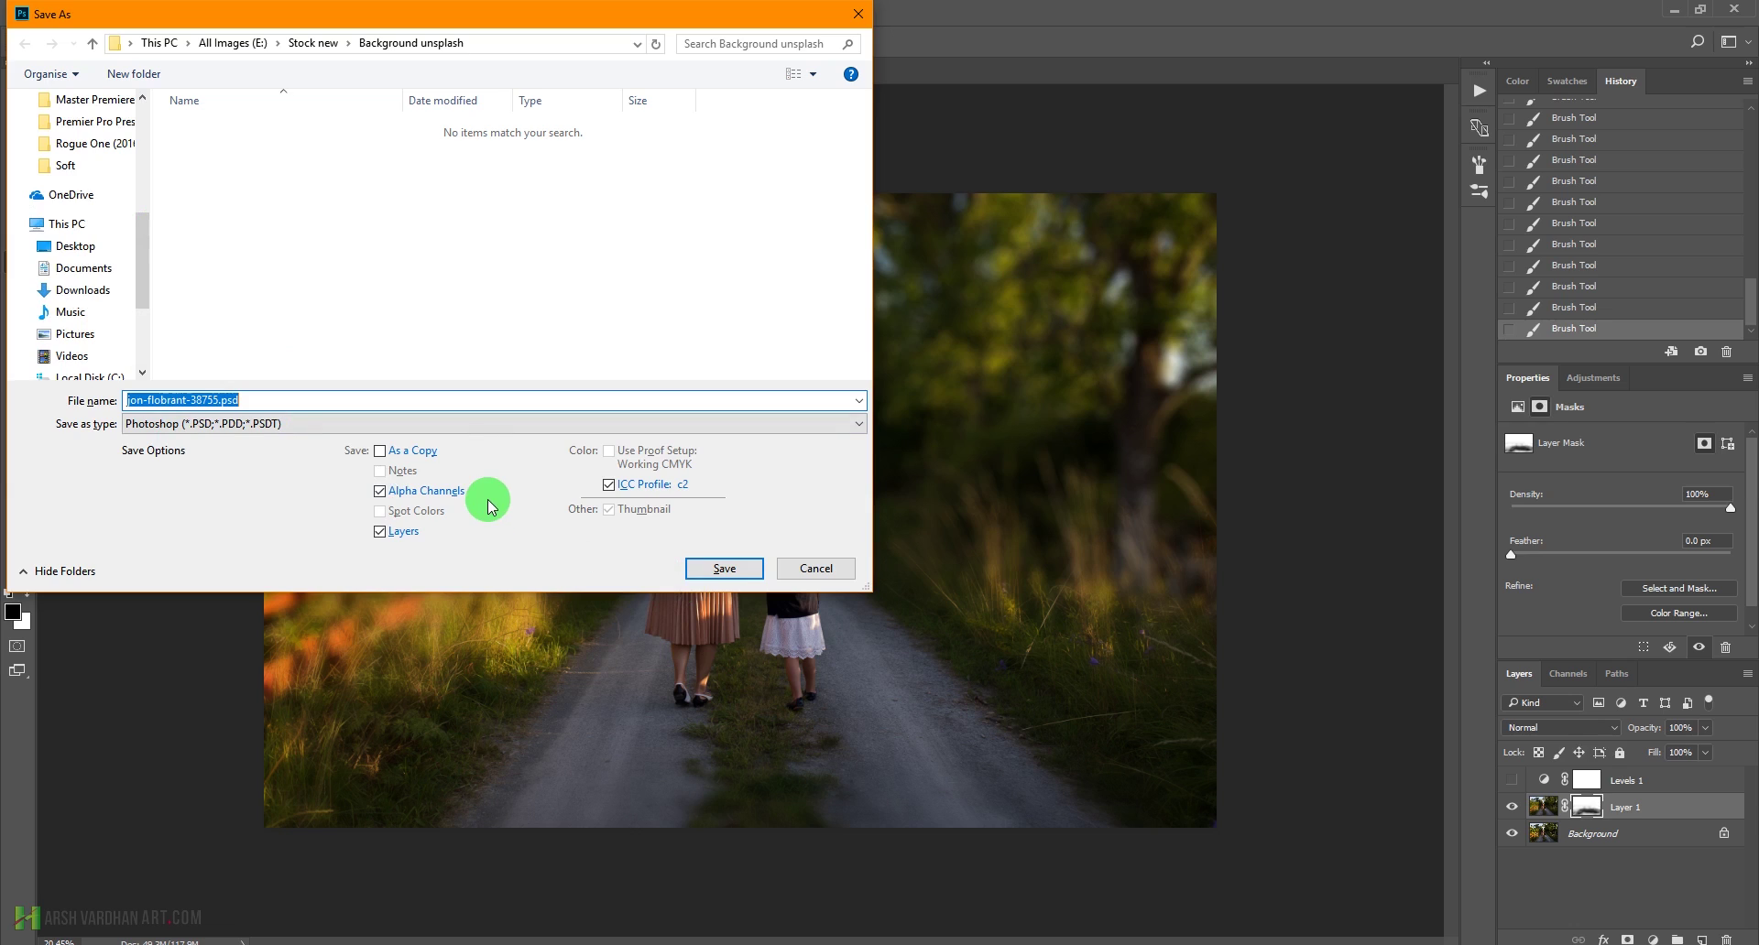
pyautogui.write('rich sunset tone')
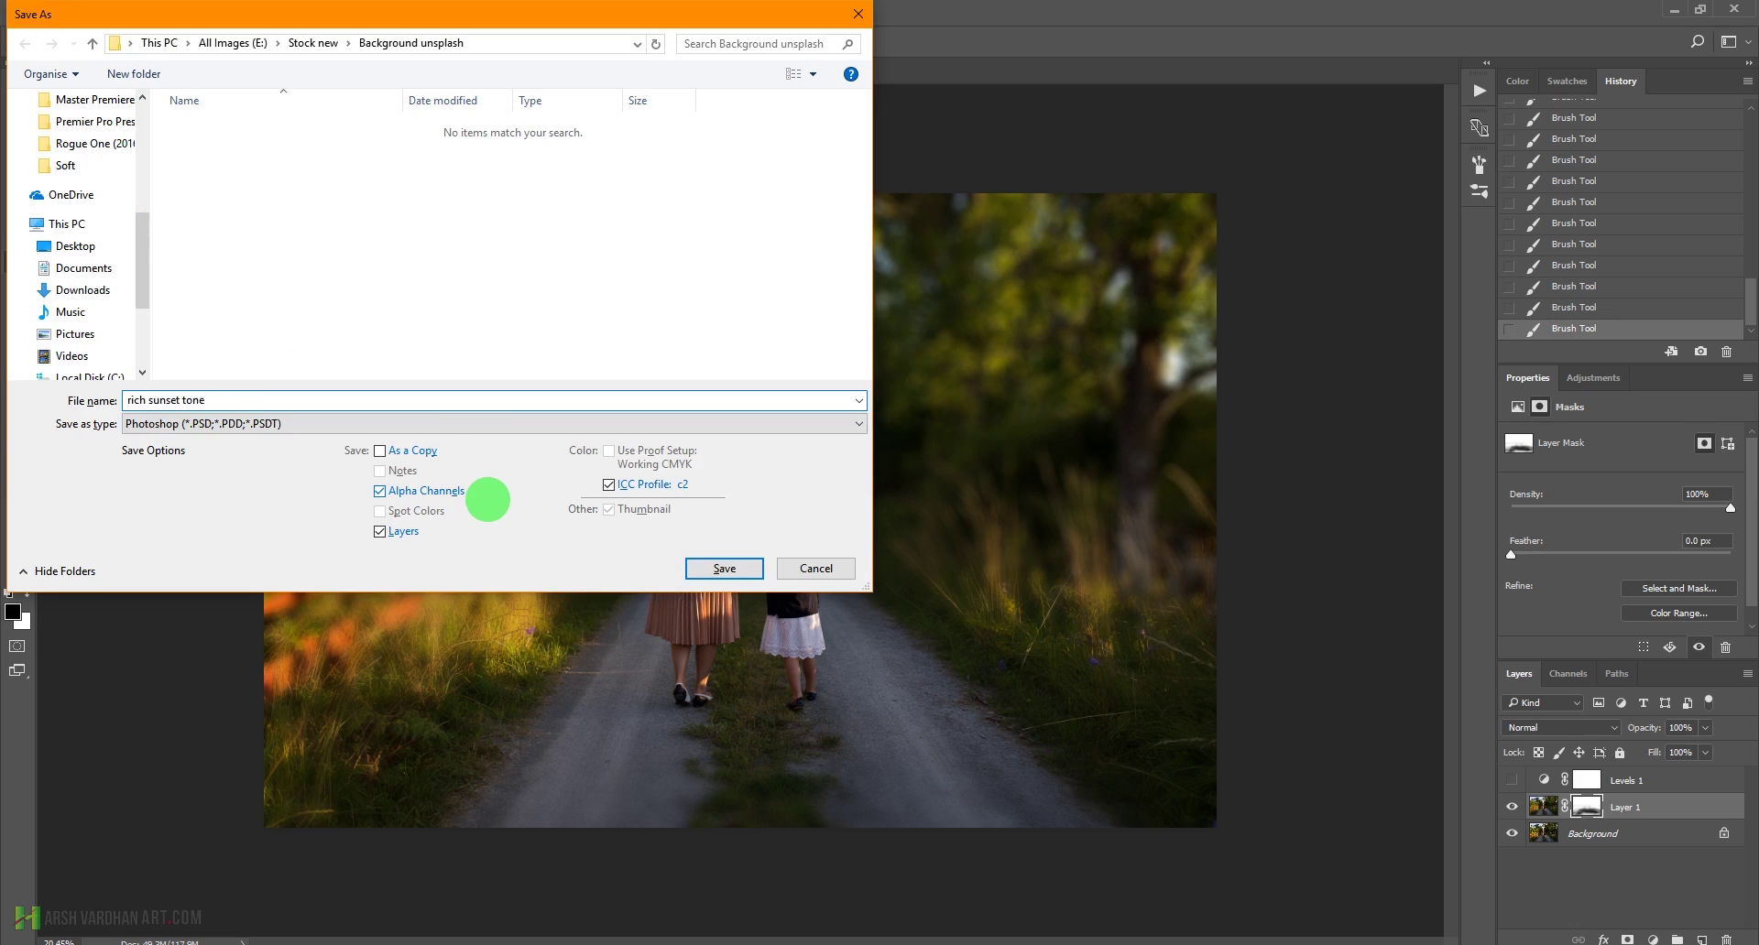
pyautogui.press('Return')
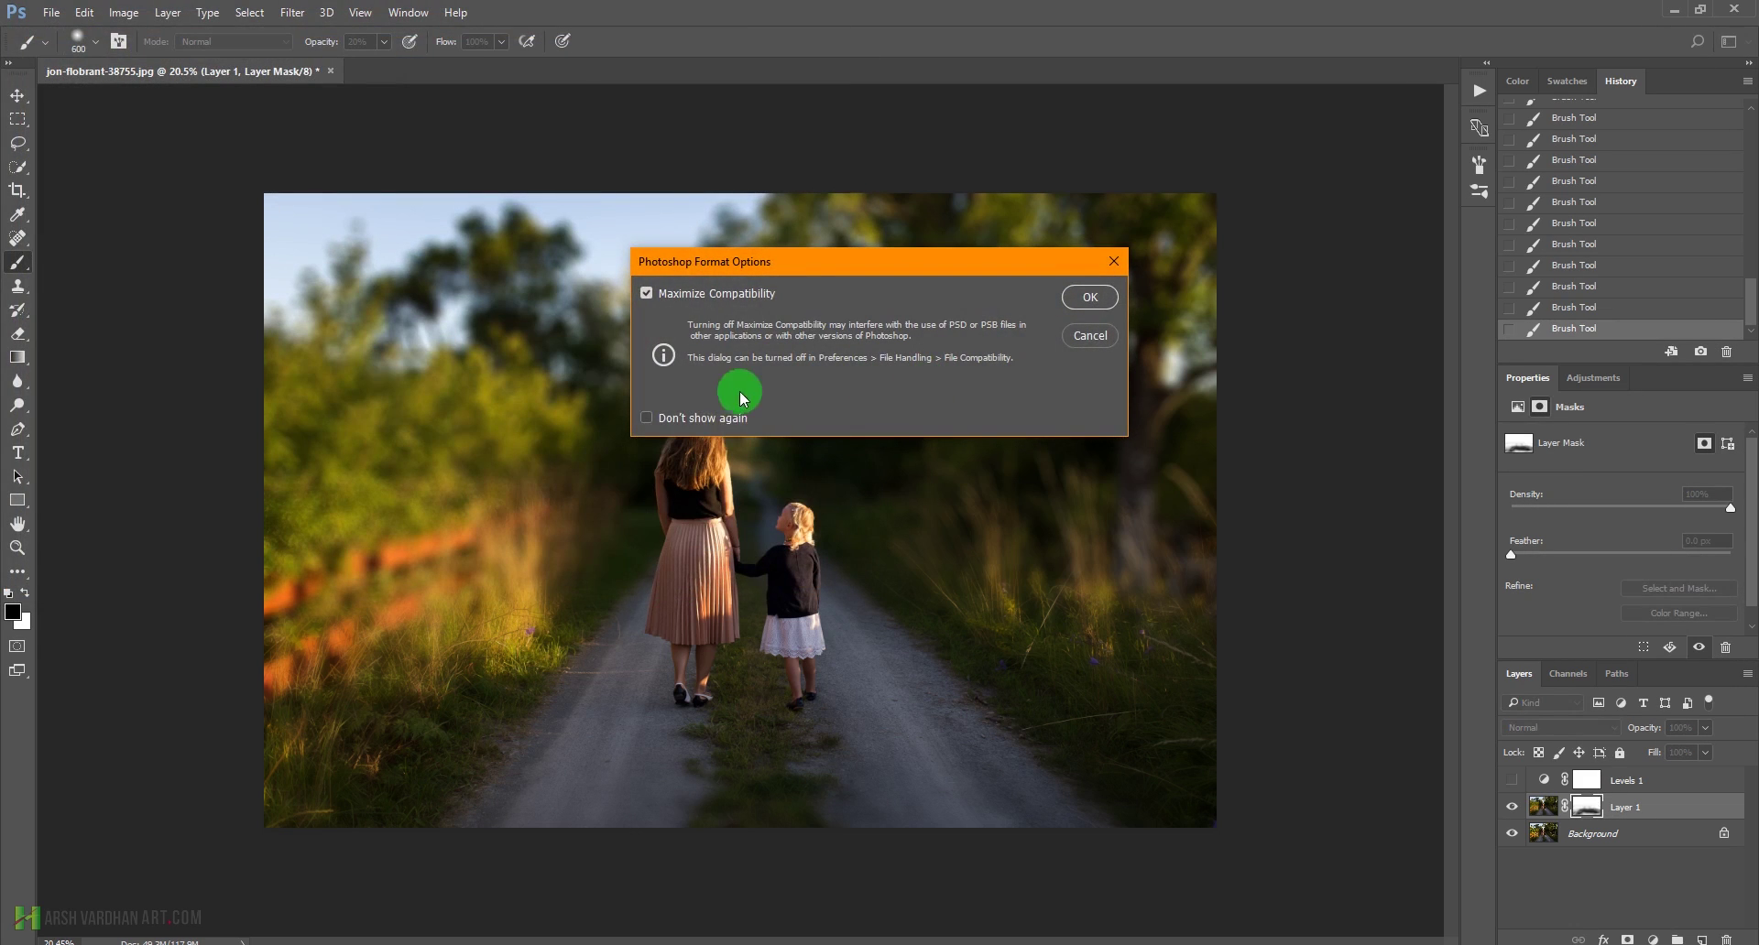
pyautogui.click(1090, 298)
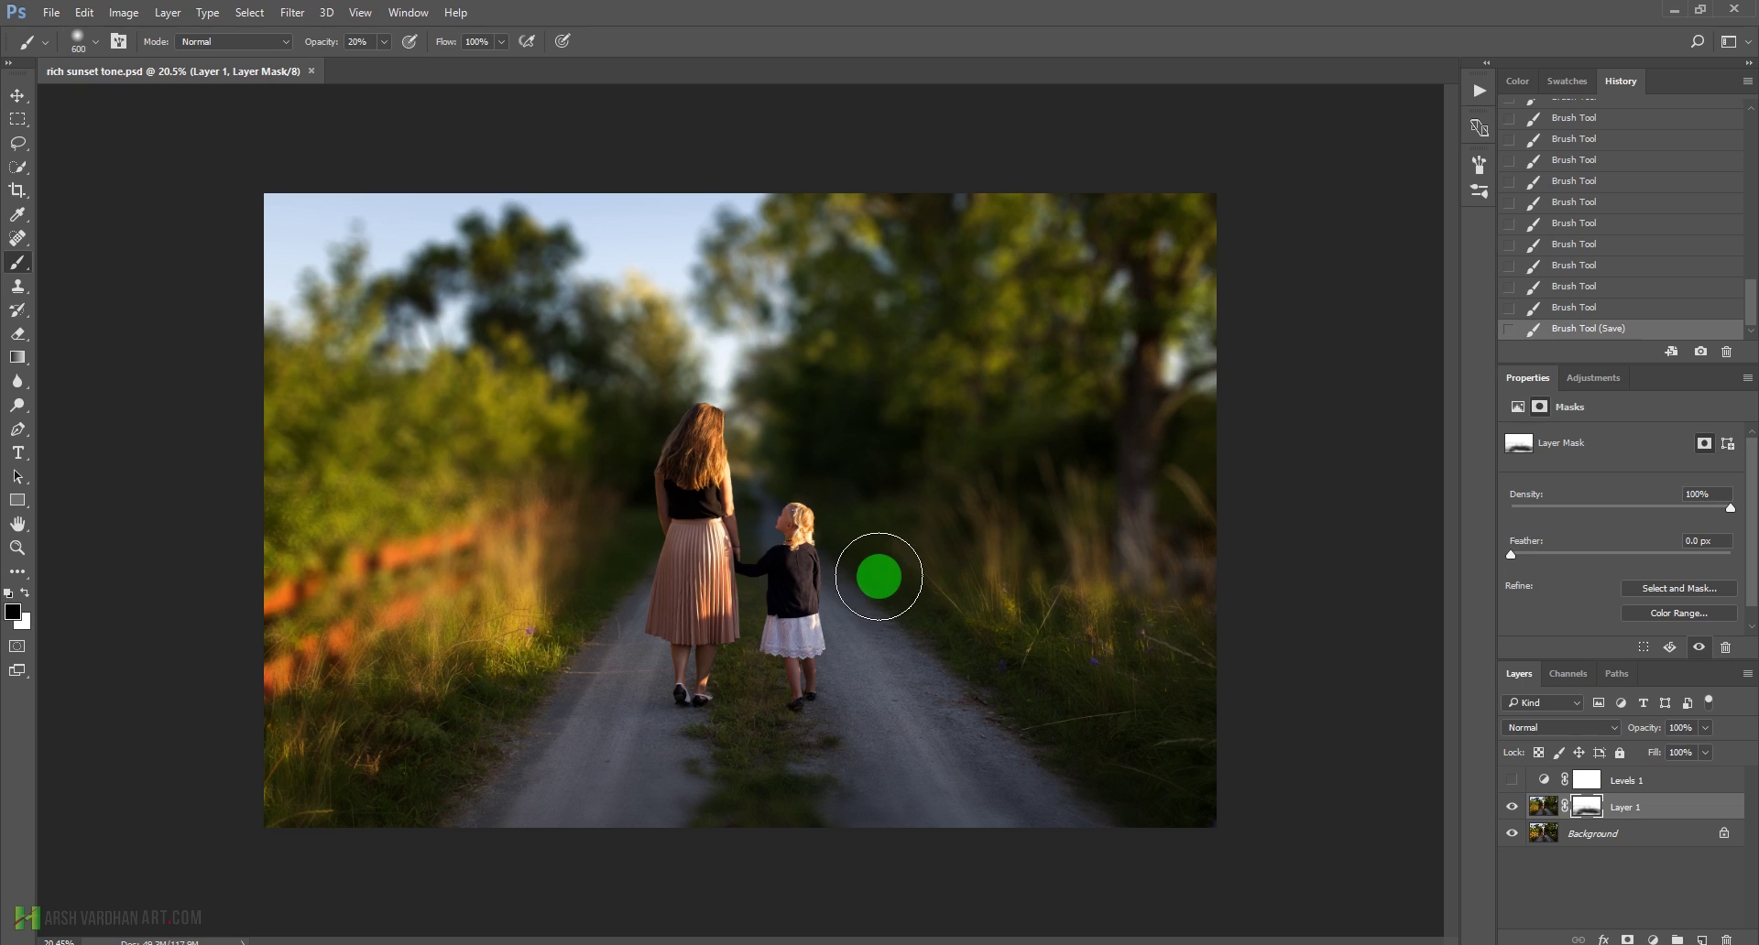
# Purge all undo, clipboard and history data from memory
pyautogui.click(82, 12)
pyautogui.moveTo(135, 539)
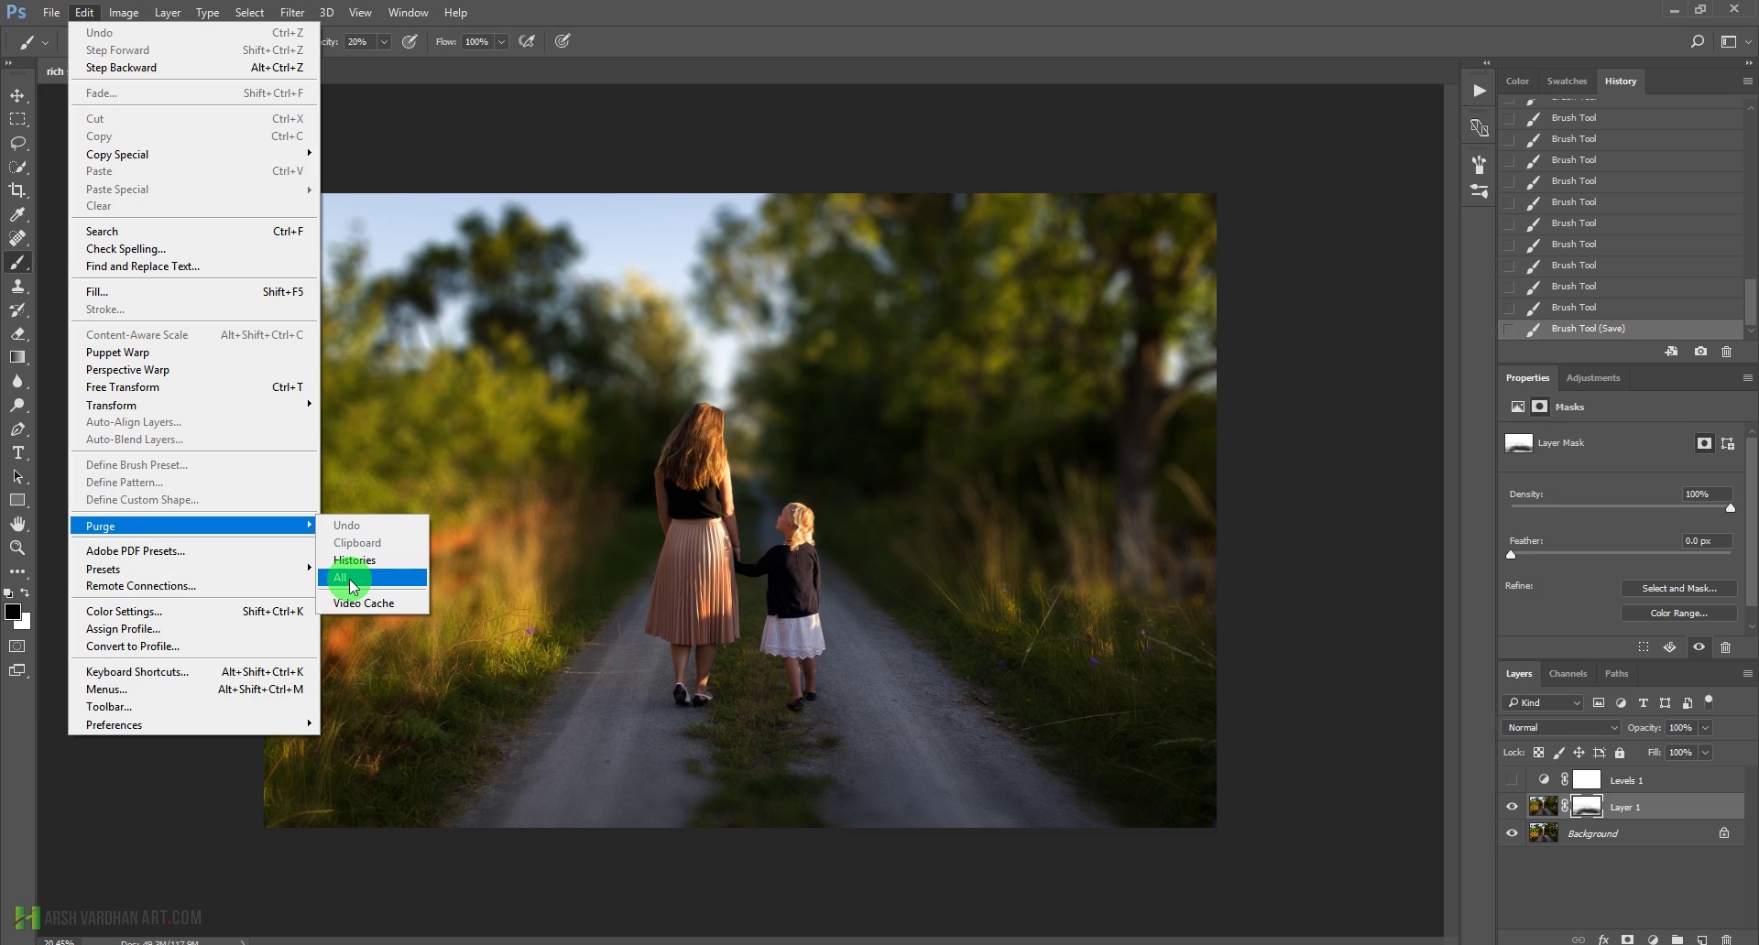
pyautogui.click(353, 580)
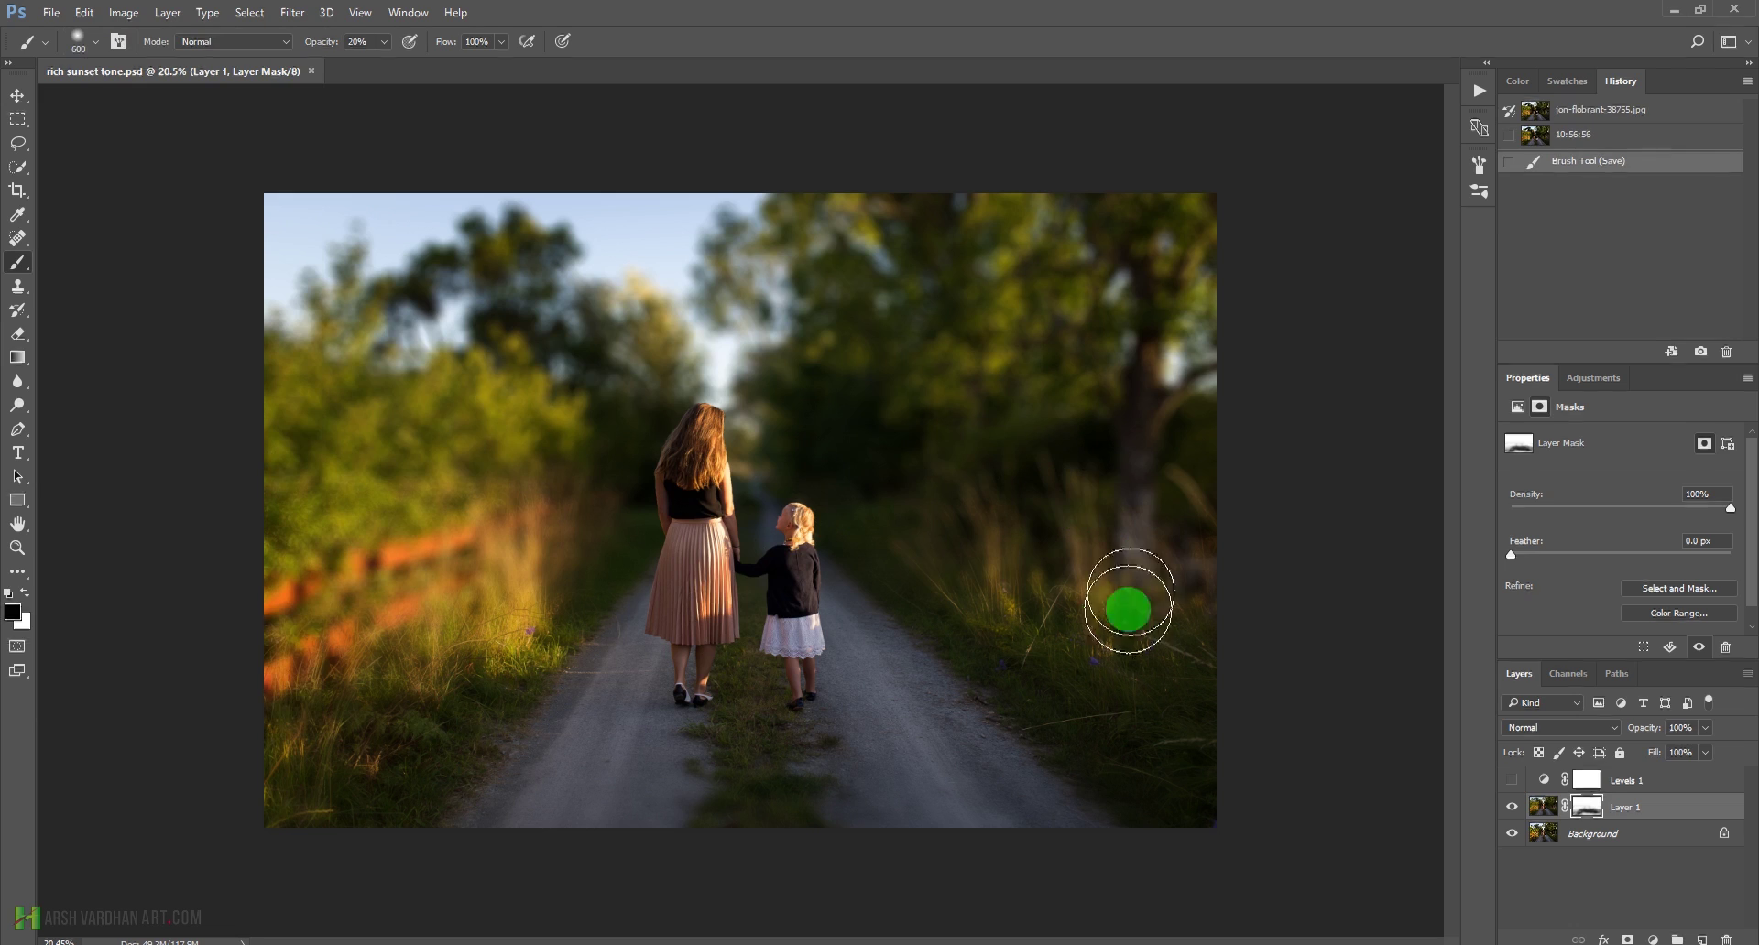
# Add a new empty layer directly above Layer 1 for retouching the hair edges
pyautogui.moveTo(723, 498)
pyautogui.mouseDown()
pyautogui.moveTo(825, 560)
pyautogui.moveTo(766, 407)
pyautogui.moveTo(789, 420)
pyautogui.moveTo(770, 424)
pyautogui.moveTo(719, 283)
pyautogui.moveTo(648, 309)
pyautogui.moveTo(699, 302)
pyautogui.moveTo(700, 362)
pyautogui.moveTo(1728, 852)
pyautogui.moveTo(1648, 851)
pyautogui.moveTo(1702, 934)
pyautogui.mouseUp()
pyautogui.click(1701, 938)
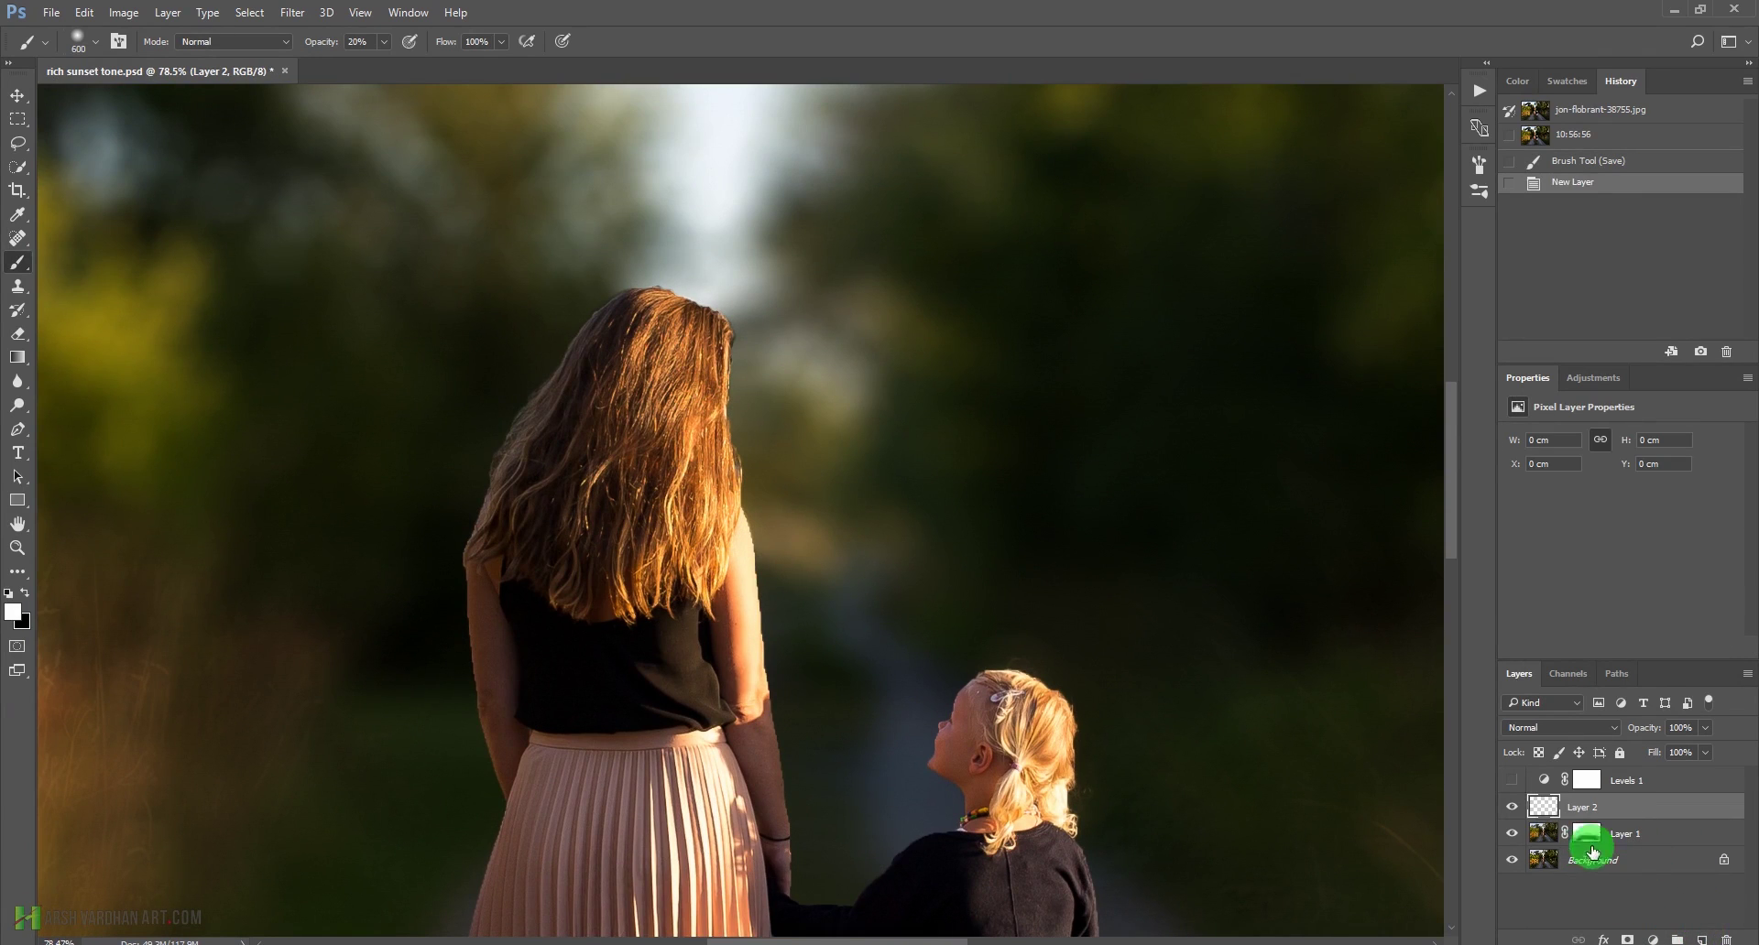
pyautogui.press('x')
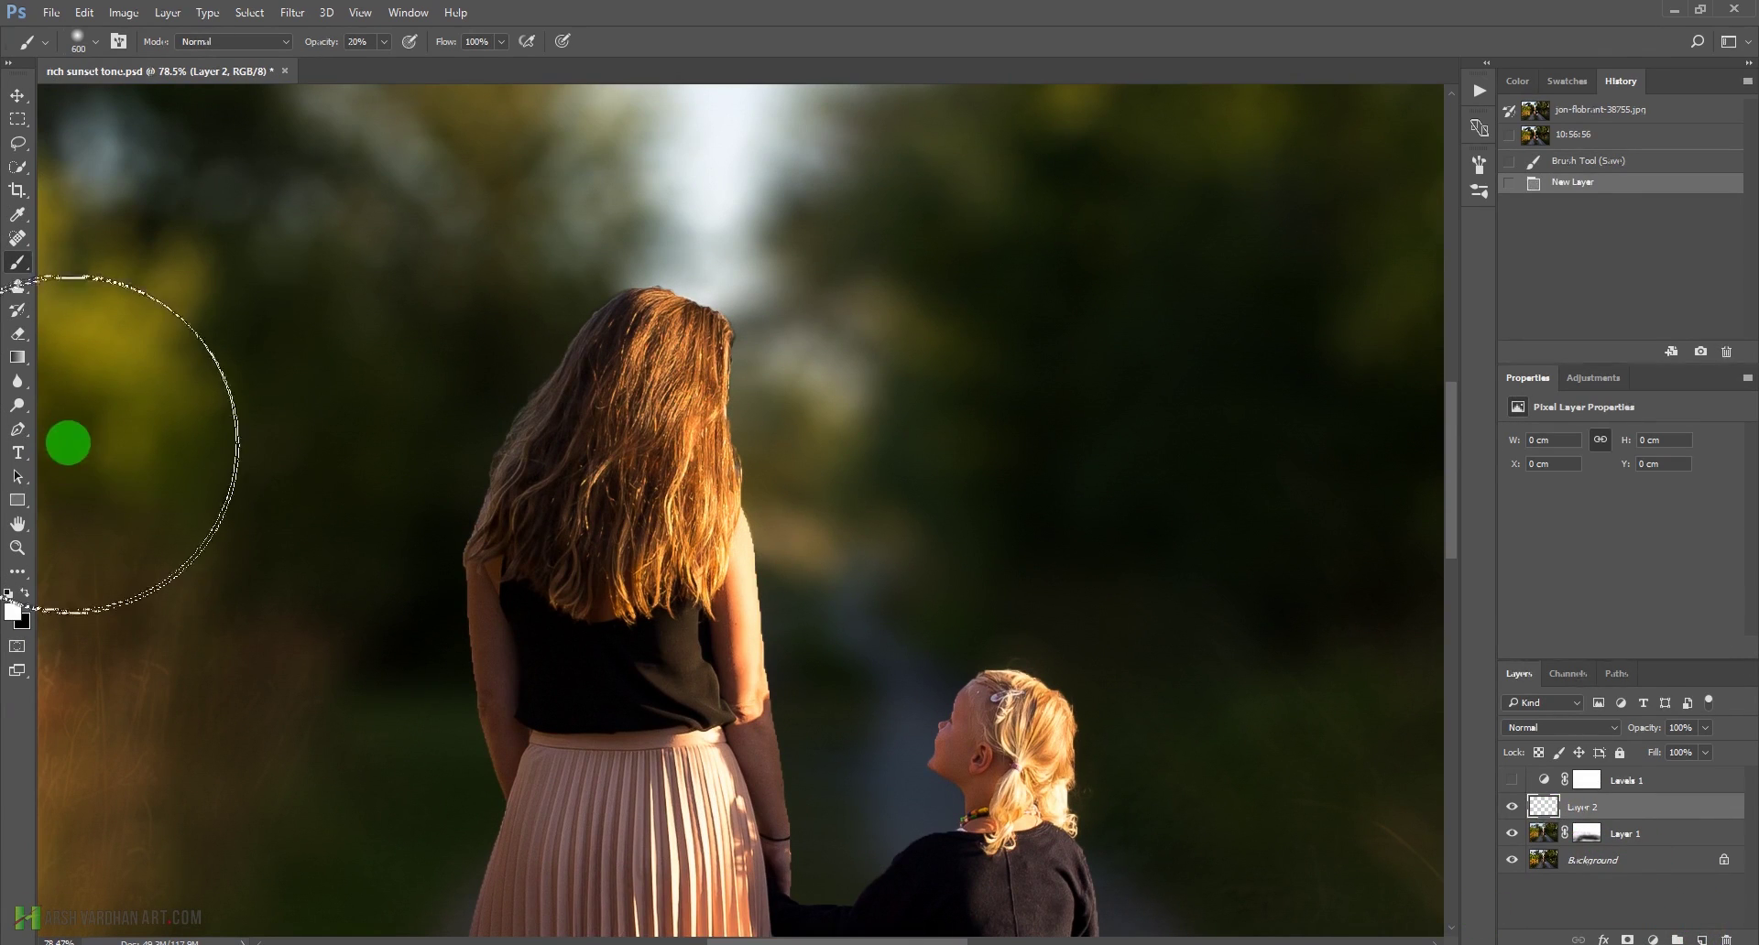
# Set up the Smudge tool at 50% strength with Sample All Layers enabled
pyautogui.click(22, 409)
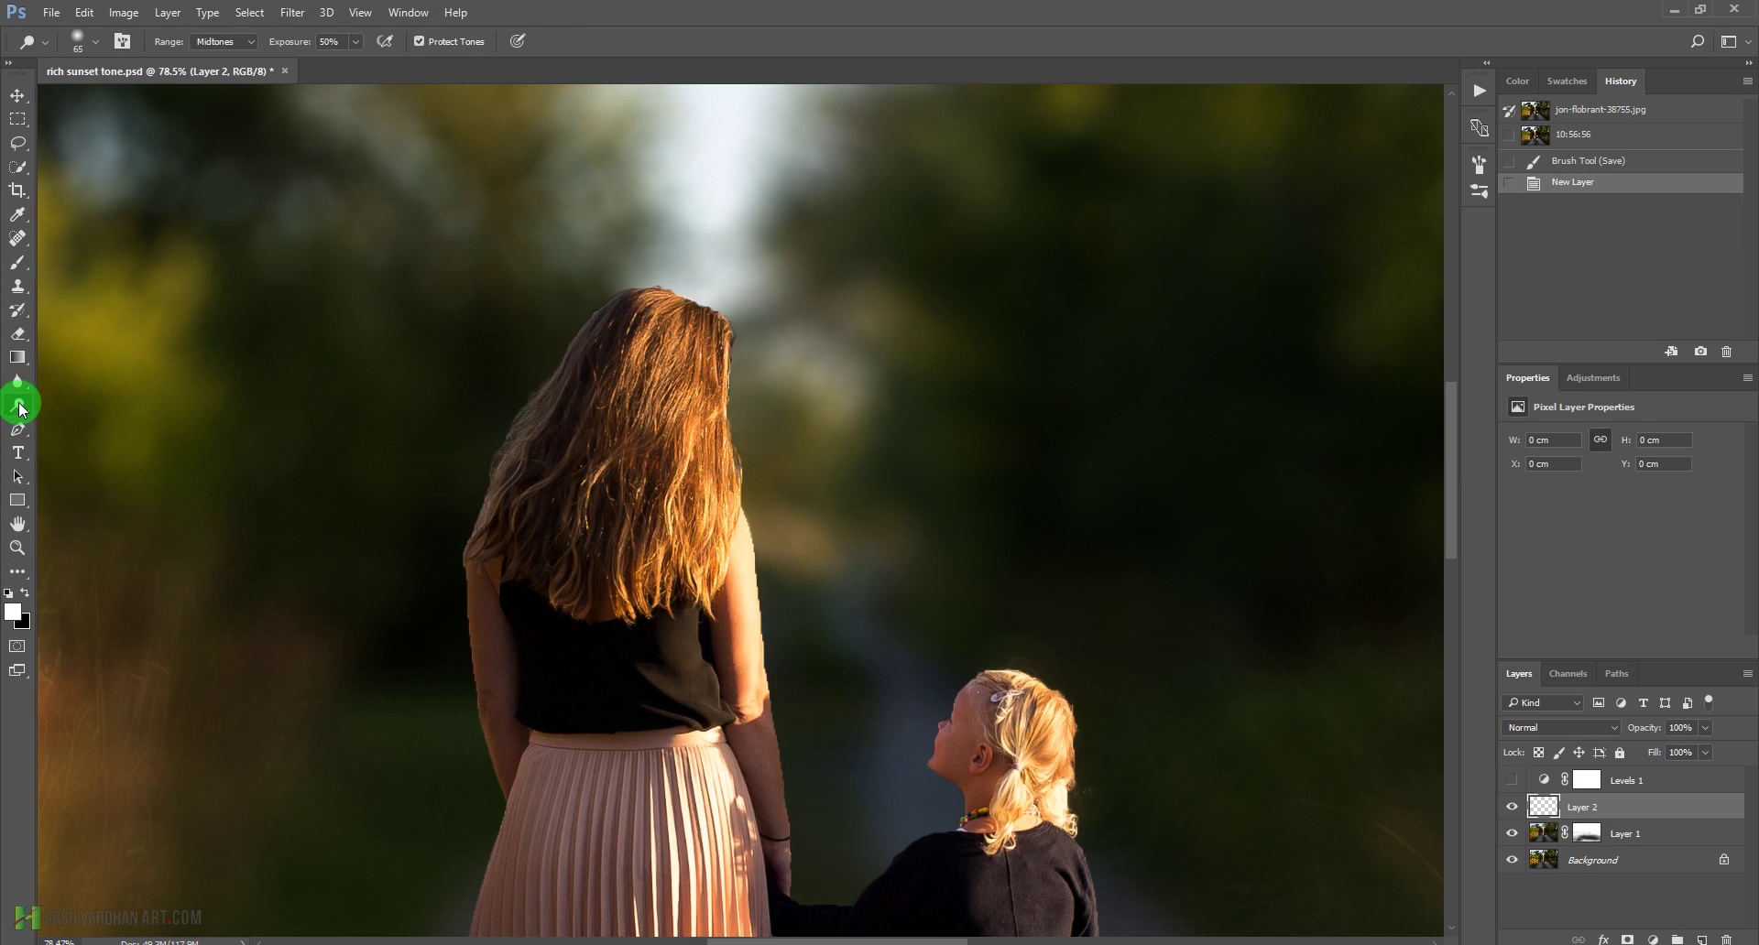
pyautogui.click(22, 409)
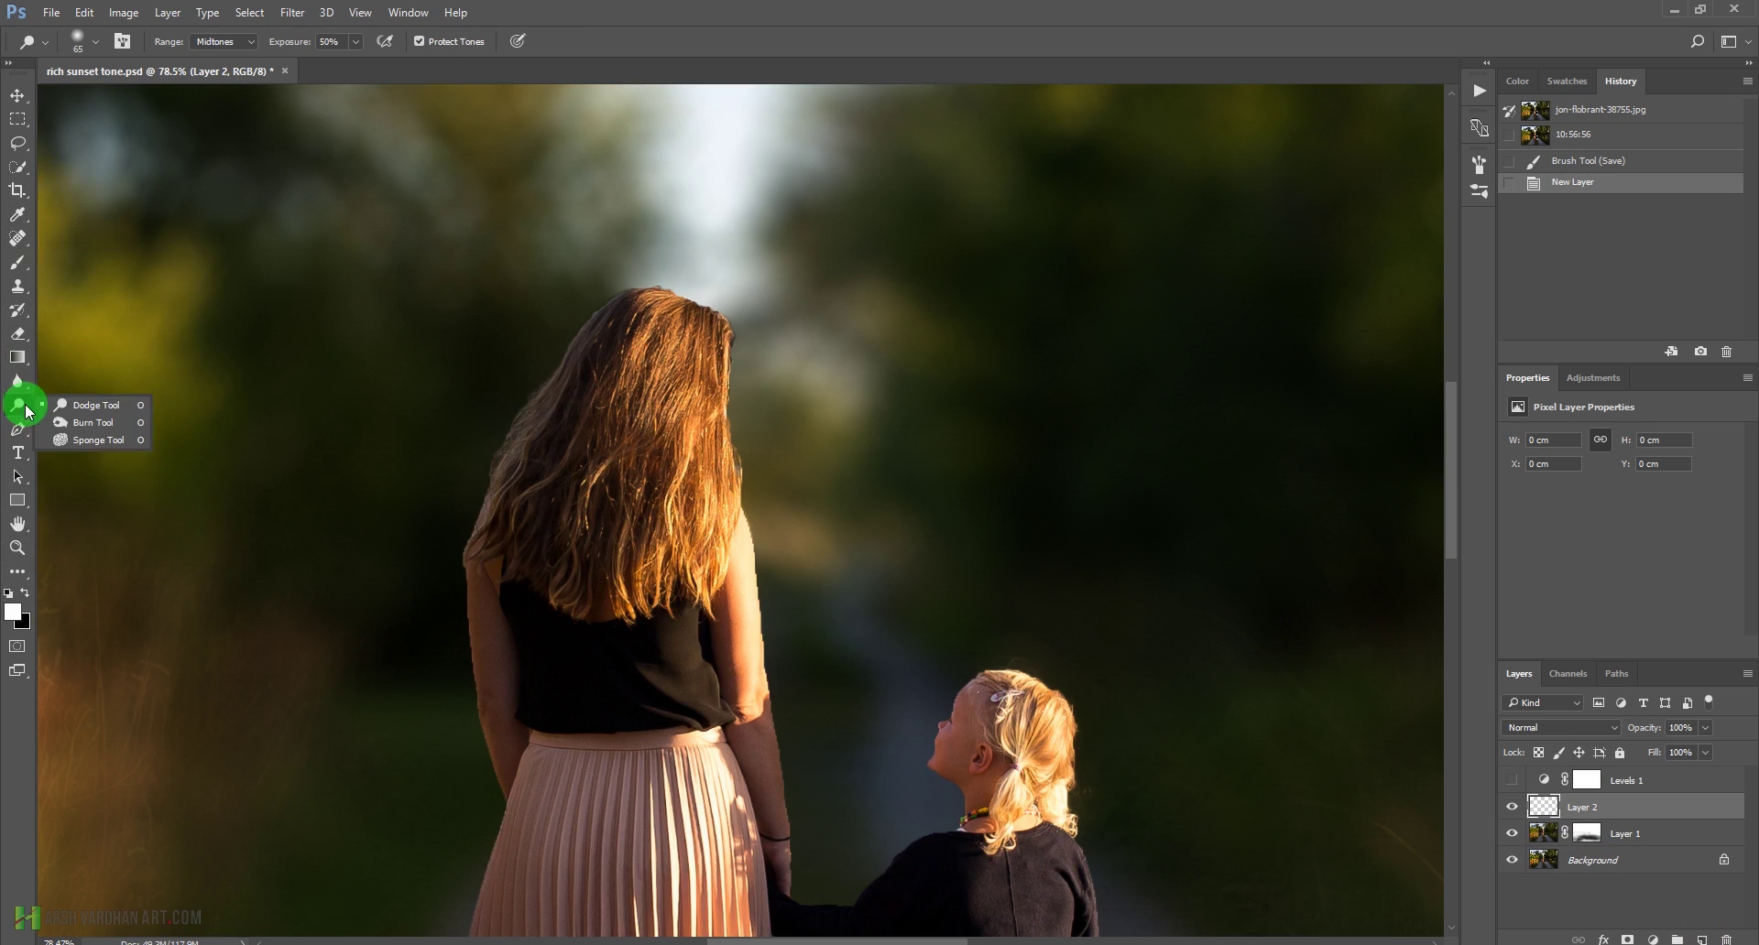
pyautogui.click(19, 384)
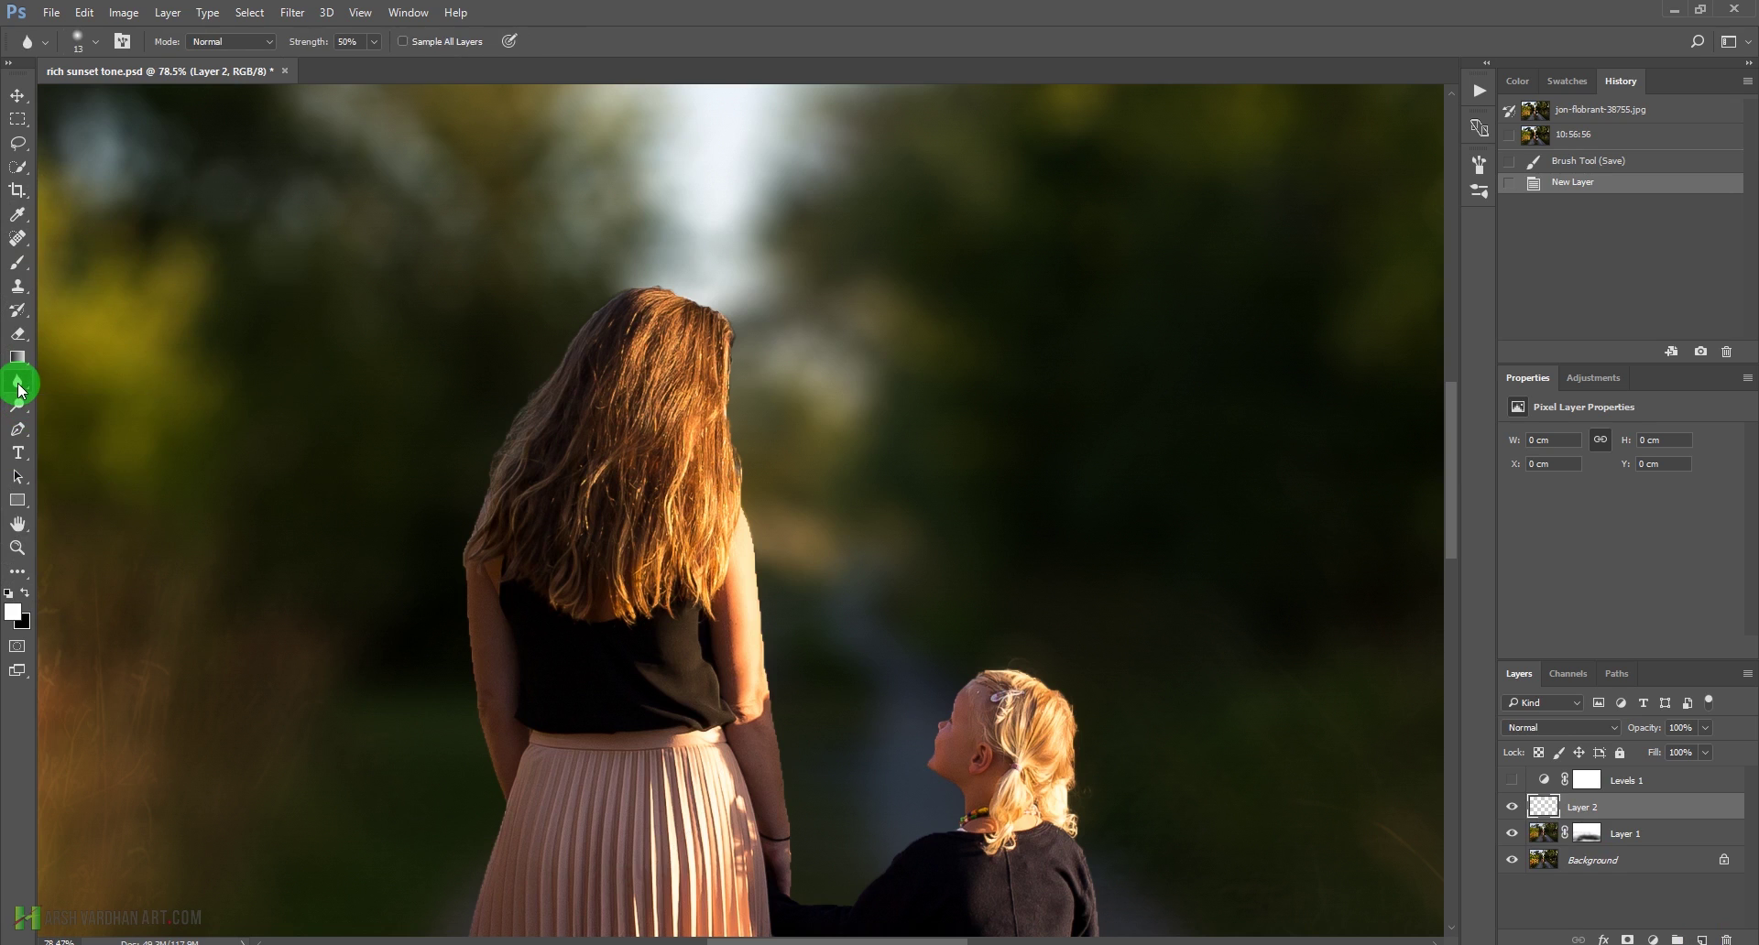
pyautogui.rightClick(19, 389)
pyautogui.click(19, 389)
pyautogui.moveTo(19, 390); pyautogui.dragTo(83, 415)
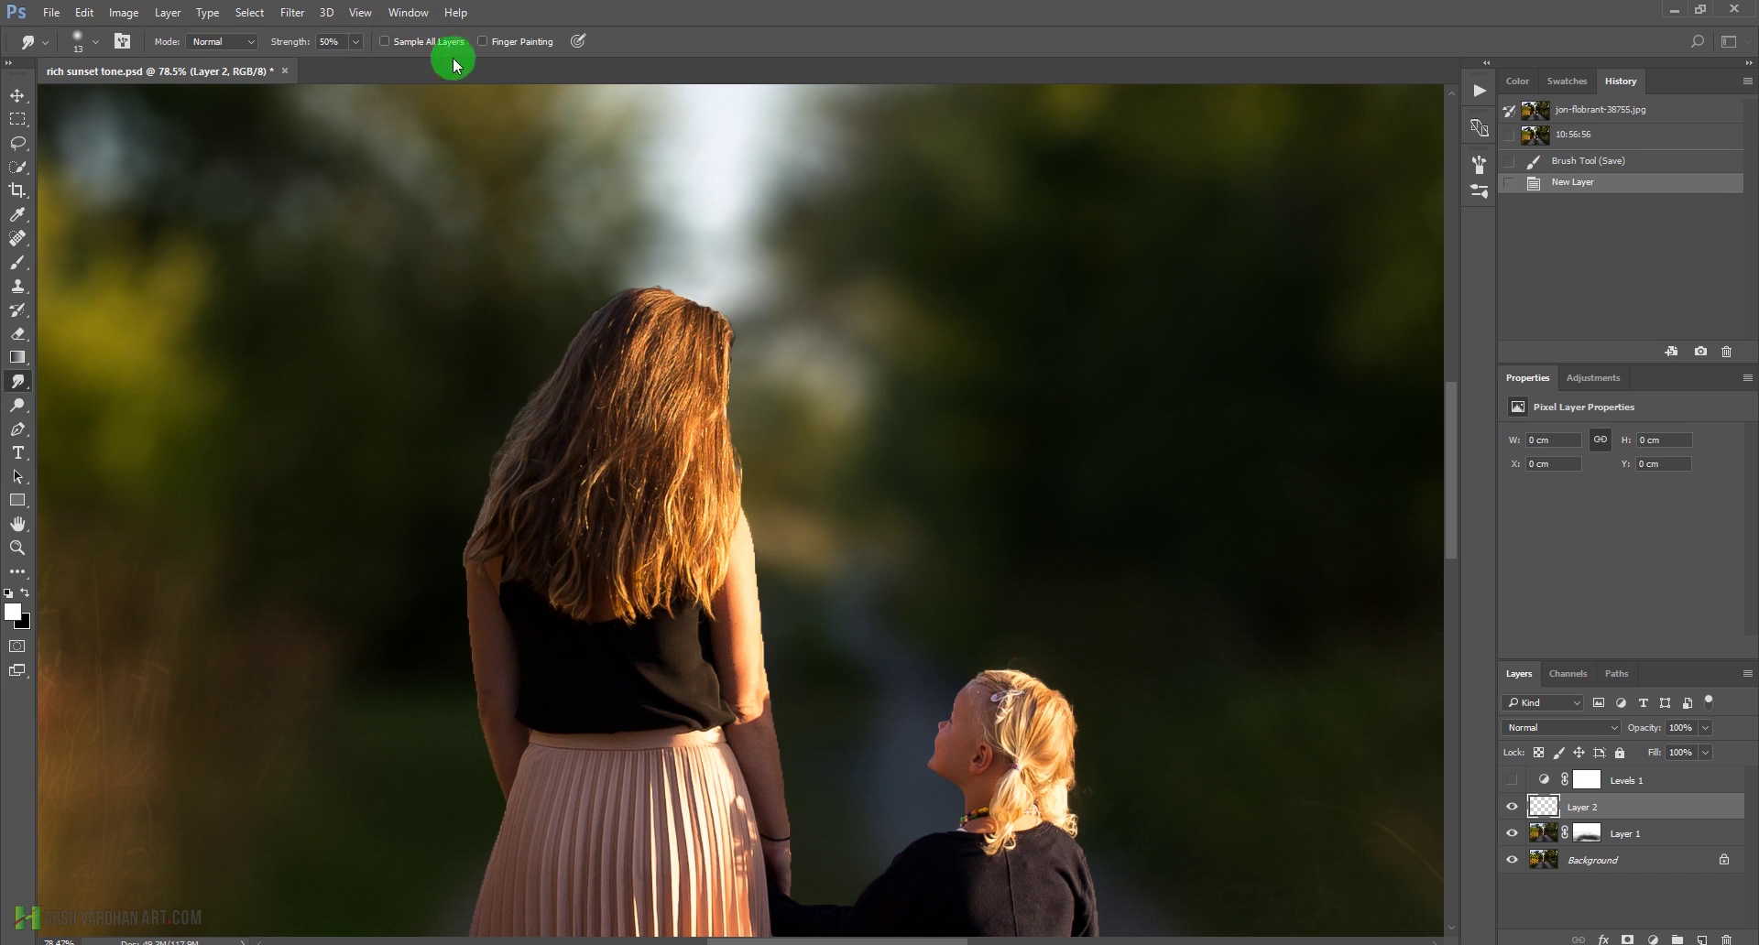
pyautogui.click(385, 42)
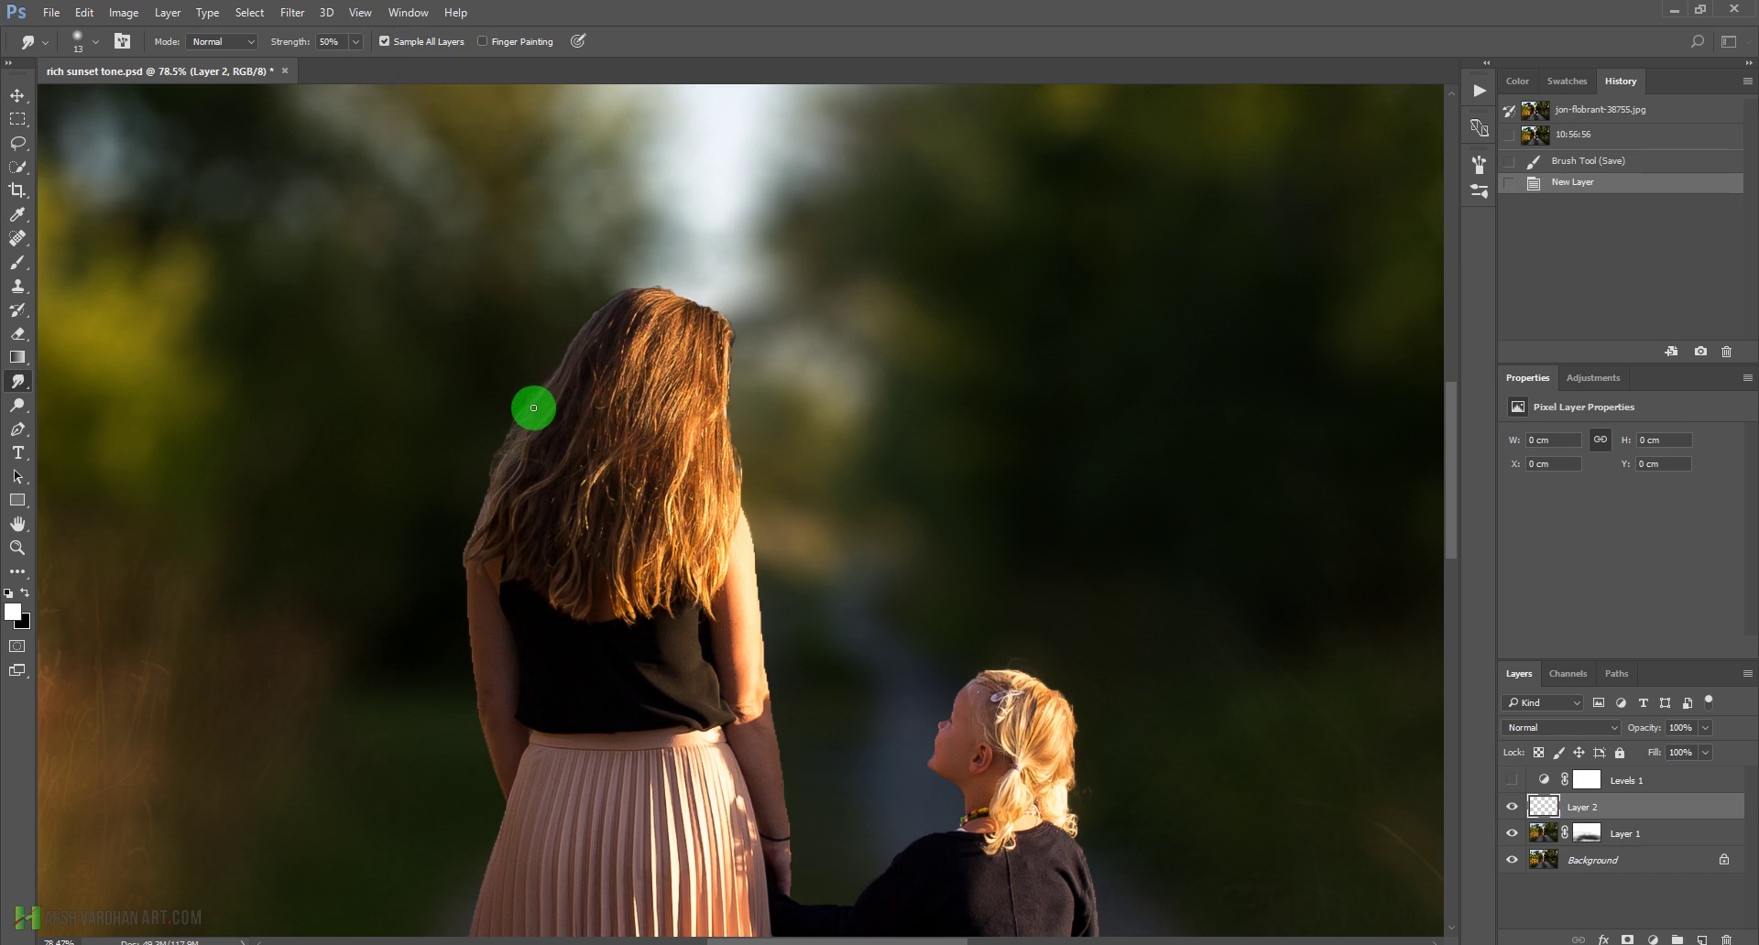
# Smudge short strands outward along the woman's hair outline, covering both sides and the crown, on the retouching layer
pyautogui.moveTo(533, 408)
pyautogui.mouseDown()
pyautogui.moveTo(492, 435)
pyautogui.moveTo(526, 411)
pyautogui.moveTo(521, 442)
pyautogui.moveTo(478, 477)
pyautogui.moveTo(475, 523)
pyautogui.moveTo(496, 500)
pyautogui.moveTo(440, 548)
pyautogui.moveTo(546, 386)
pyautogui.moveTo(487, 455)
pyautogui.mouseUp()
pyautogui.moveTo(690, 369)
pyautogui.mouseDown()
pyautogui.moveTo(735, 348)
pyautogui.moveTo(711, 306)
pyautogui.moveTo(659, 274)
pyautogui.moveTo(636, 300)
pyautogui.mouseUp()
pyautogui.hotkey('ctrl', 'alt', 'z')
pyautogui.hotkey('ctrl', 'alt', 'z')
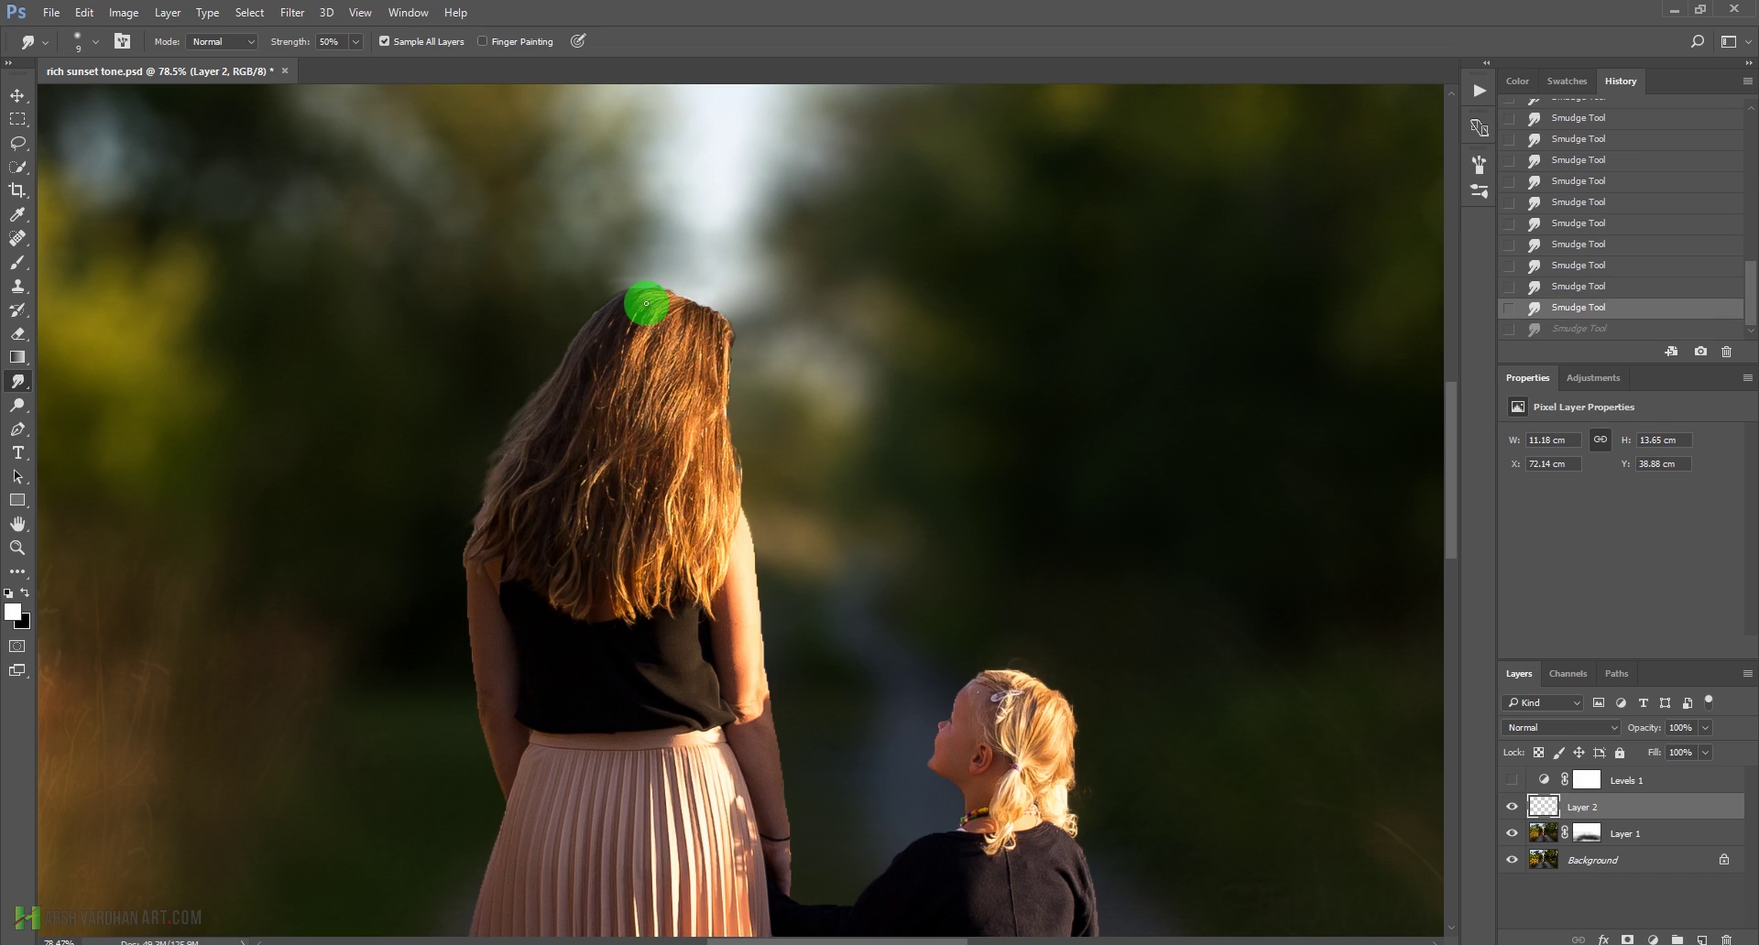
pyautogui.moveTo(647, 298); pyautogui.dragTo(669, 318)
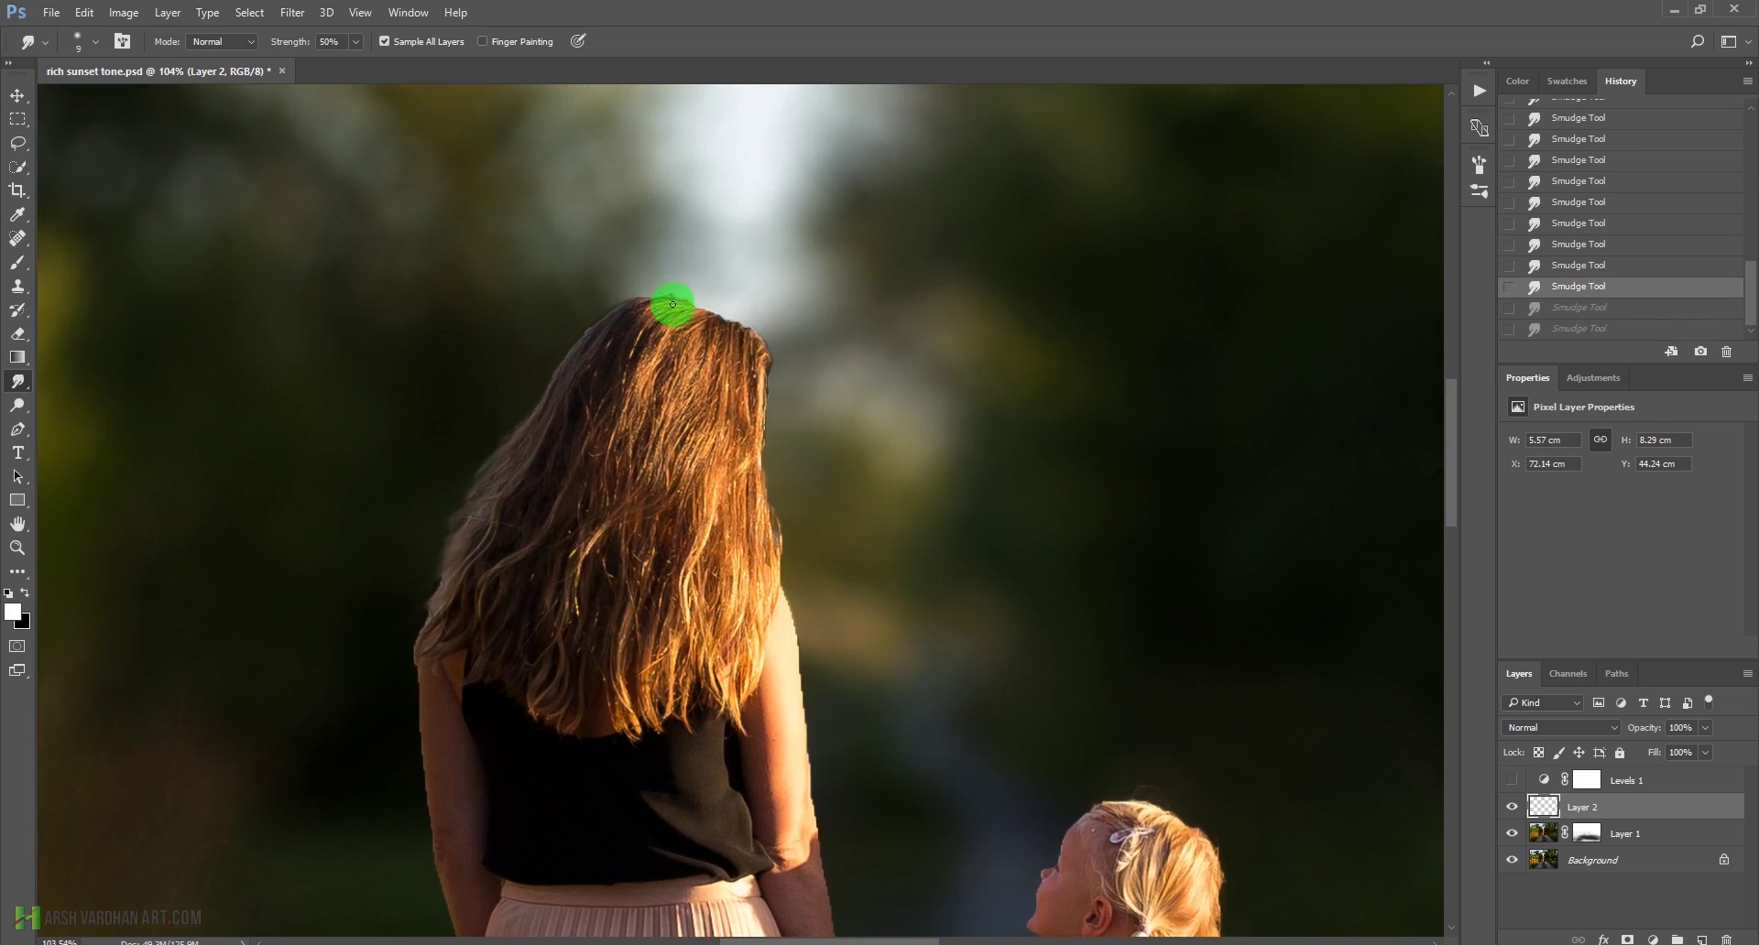
pyautogui.hotkey('ctrl', 'shift', 'z')
pyautogui.hotkey('ctrl', 'shift', 'z')
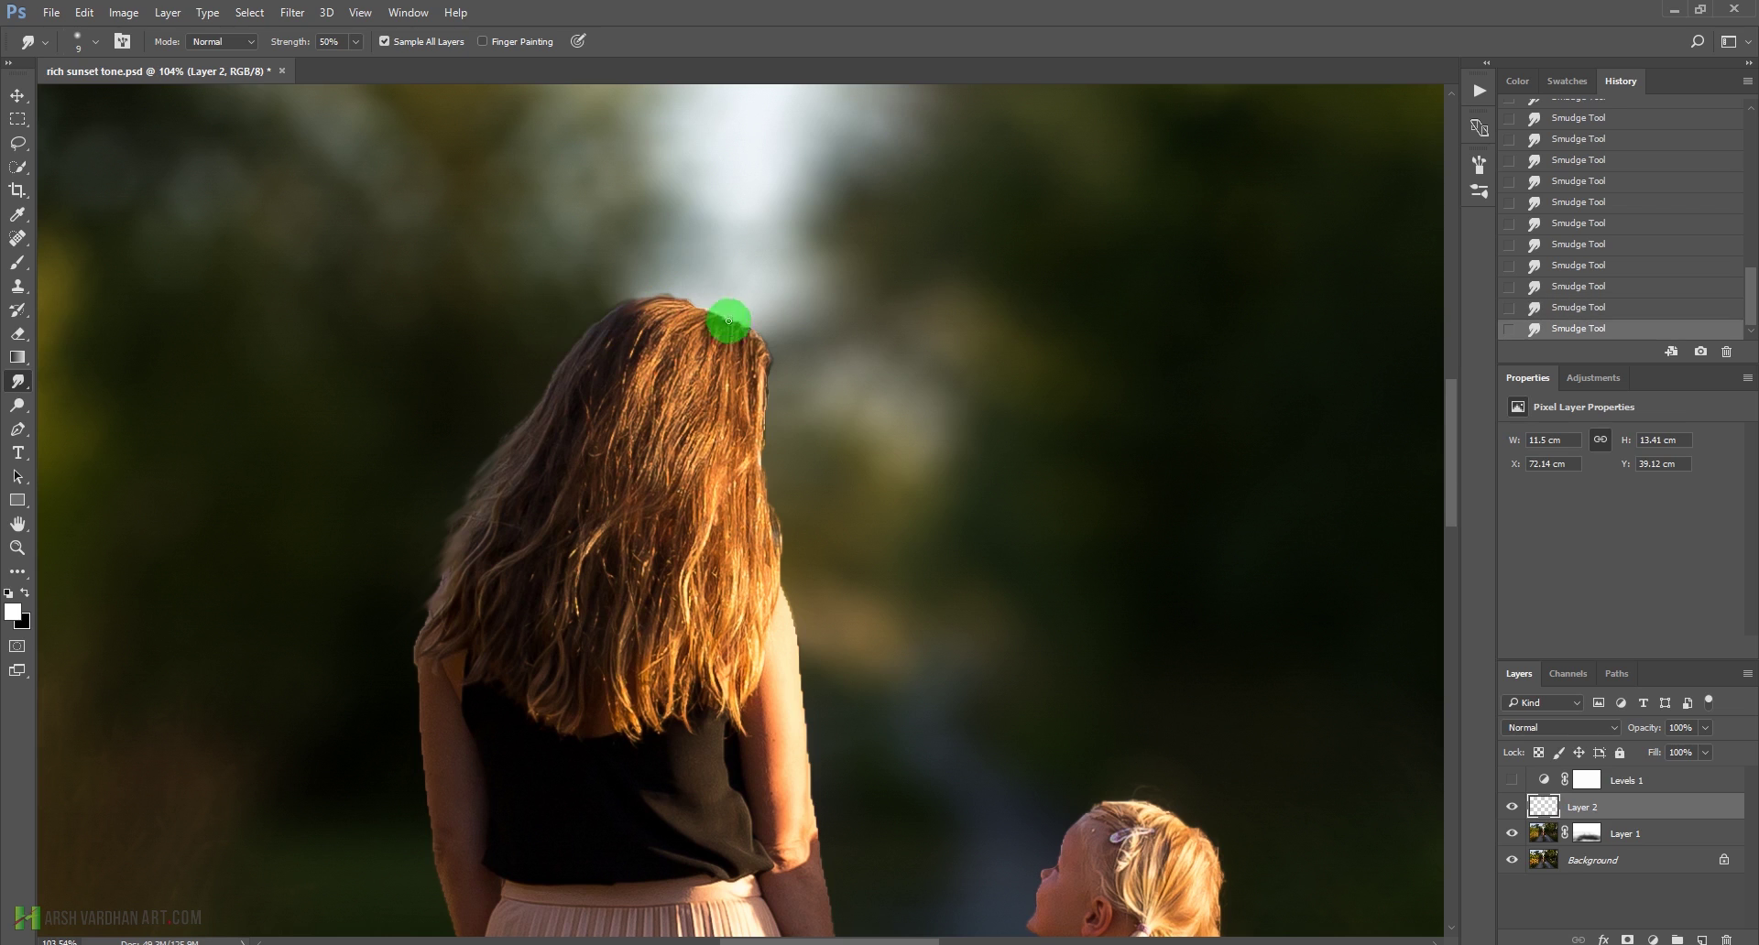
pyautogui.moveTo(718, 314)
pyautogui.mouseDown()
pyautogui.moveTo(768, 359)
pyautogui.moveTo(761, 436)
pyautogui.mouseUp()
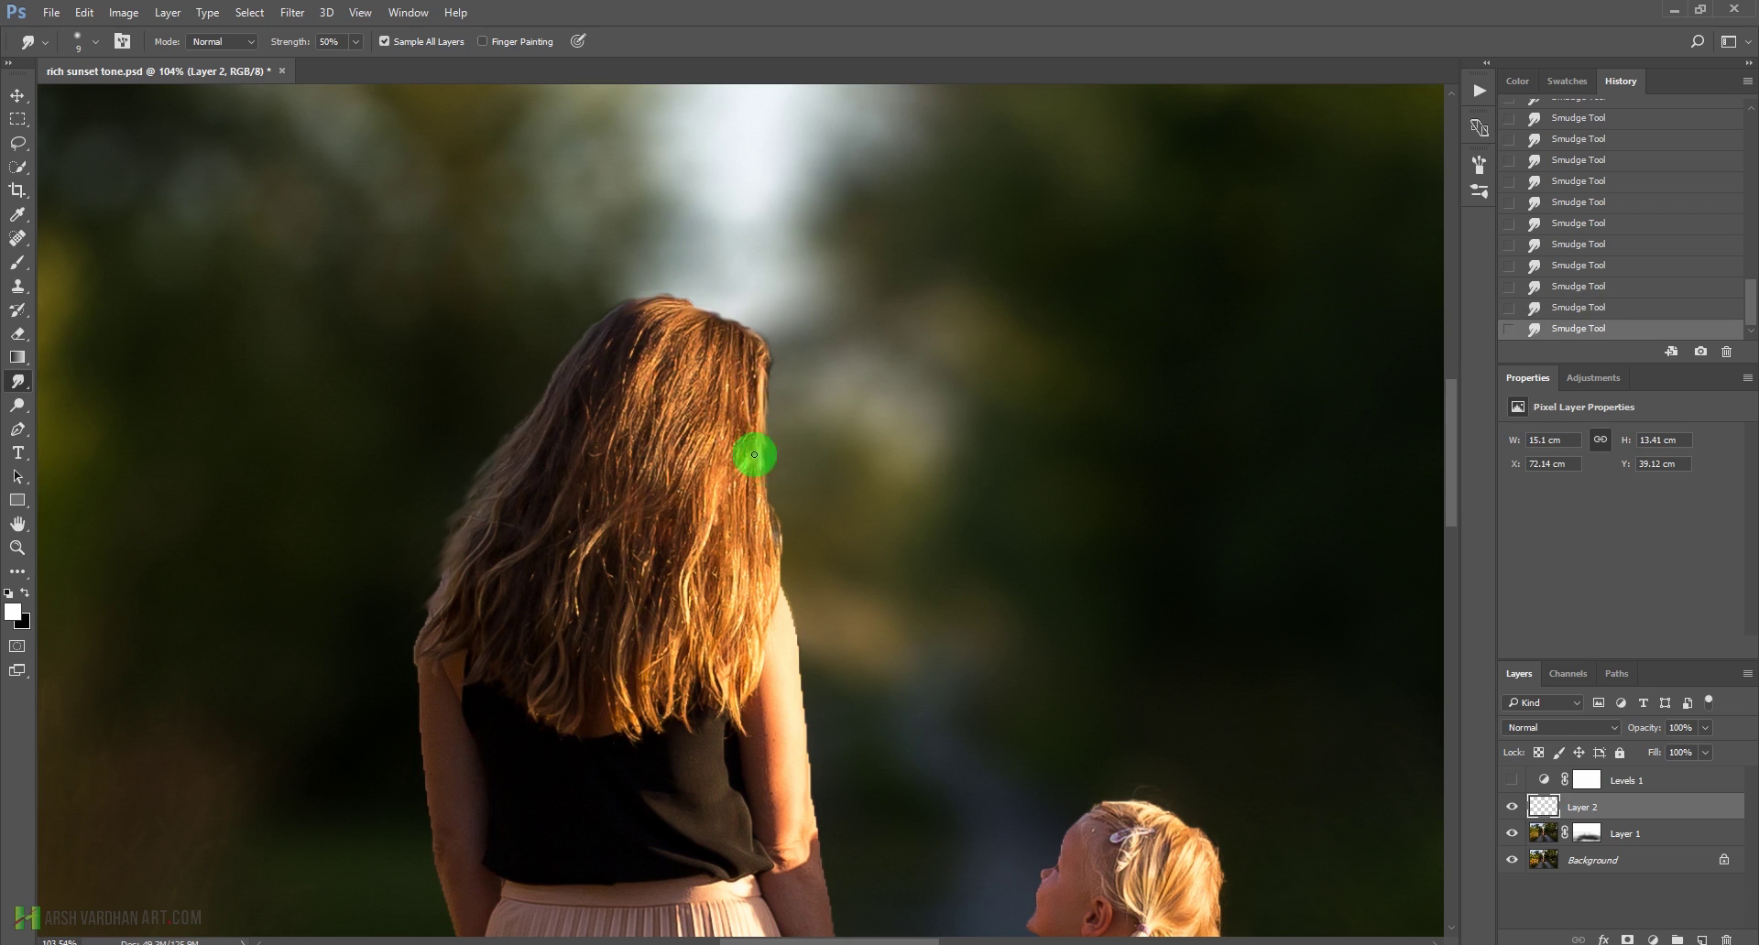
pyautogui.moveTo(762, 458)
pyautogui.mouseDown()
pyautogui.moveTo(787, 497)
pyautogui.moveTo(762, 476)
pyautogui.moveTo(790, 584)
pyautogui.moveTo(753, 520)
pyautogui.moveTo(769, 539)
pyautogui.moveTo(743, 436)
pyautogui.moveTo(786, 586)
pyautogui.moveTo(827, 495)
pyautogui.mouseUp()
# Smudge the outline of the girl's hair on the same layer to soften its cut-out edges
pyautogui.moveTo(971, 513)
pyautogui.mouseDown()
pyautogui.moveTo(1044, 522)
pyautogui.moveTo(1013, 494)
pyautogui.moveTo(1040, 486)
pyautogui.moveTo(985, 486)
pyautogui.moveTo(1091, 522)
pyautogui.moveTo(1091, 617)
pyautogui.moveTo(934, 510)
pyautogui.moveTo(922, 416)
pyautogui.moveTo(930, 549)
pyautogui.moveTo(833, 298)
pyautogui.moveTo(826, 325)
pyautogui.moveTo(843, 291)
pyautogui.moveTo(789, 321)
pyautogui.moveTo(860, 318)
pyautogui.moveTo(918, 400)
pyautogui.moveTo(1001, 427)
pyautogui.mouseUp()
pyautogui.keyDown('ctrl'); pyautogui.click(834, 316); pyautogui.keyUp('ctrl')
pyautogui.moveTo(1001, 427)
pyautogui.mouseDown()
pyautogui.moveTo(947, 448)
pyautogui.moveTo(907, 556)
pyautogui.mouseUp()
pyautogui.keyDown('ctrl'); pyautogui.keyDown('alt'); pyautogui.click(907, 556); pyautogui.keyUp('alt'); pyautogui.keyUp('ctrl')
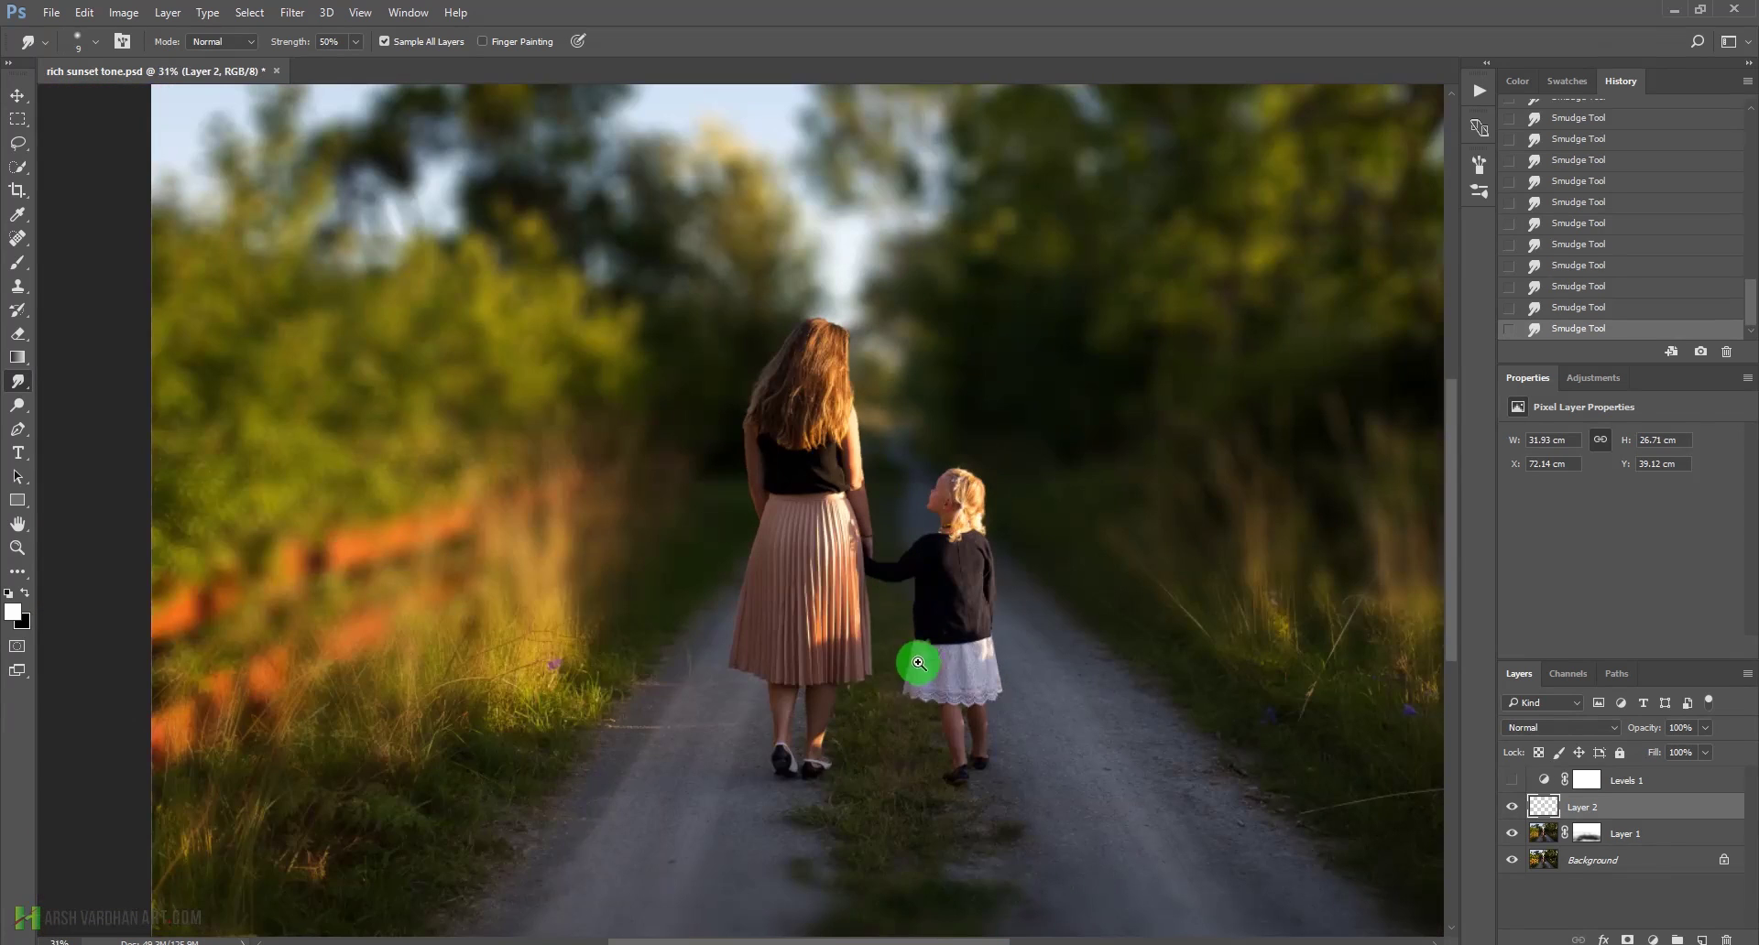
pyautogui.keyDown('ctrl'); pyautogui.keyDown('alt'); pyautogui.click(935, 632); pyautogui.keyUp('alt'); pyautogui.keyUp('ctrl')
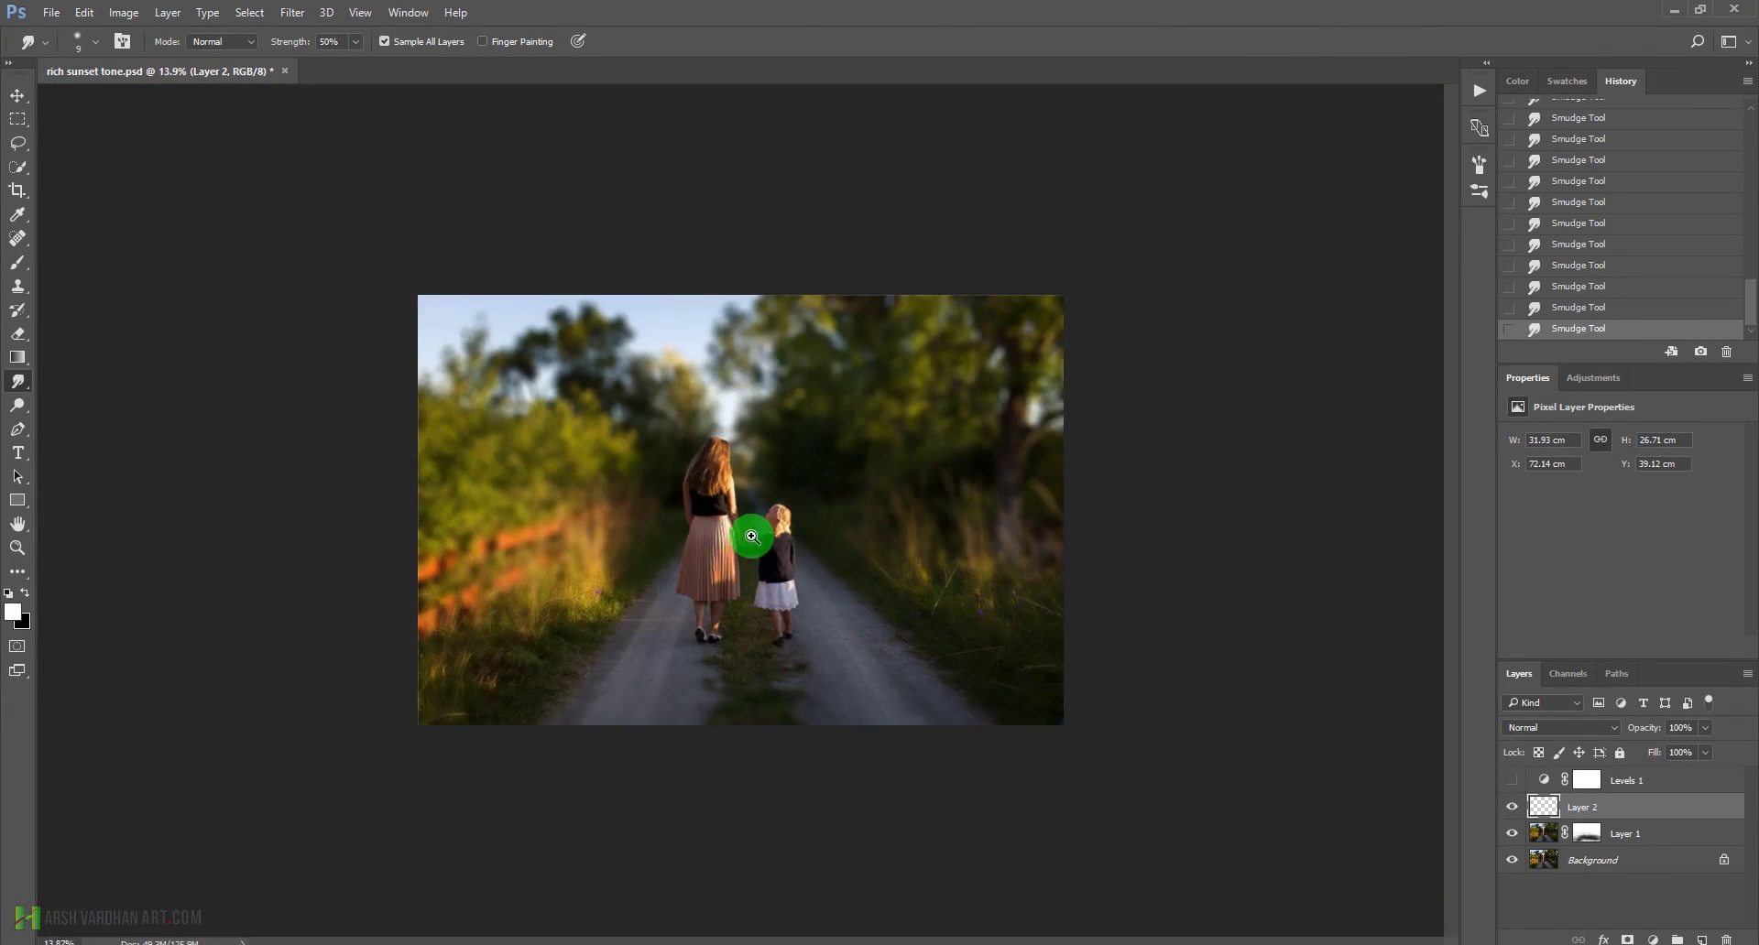
pyautogui.keyDown('ctrl'); pyautogui.click(726, 529); pyautogui.keyUp('ctrl')
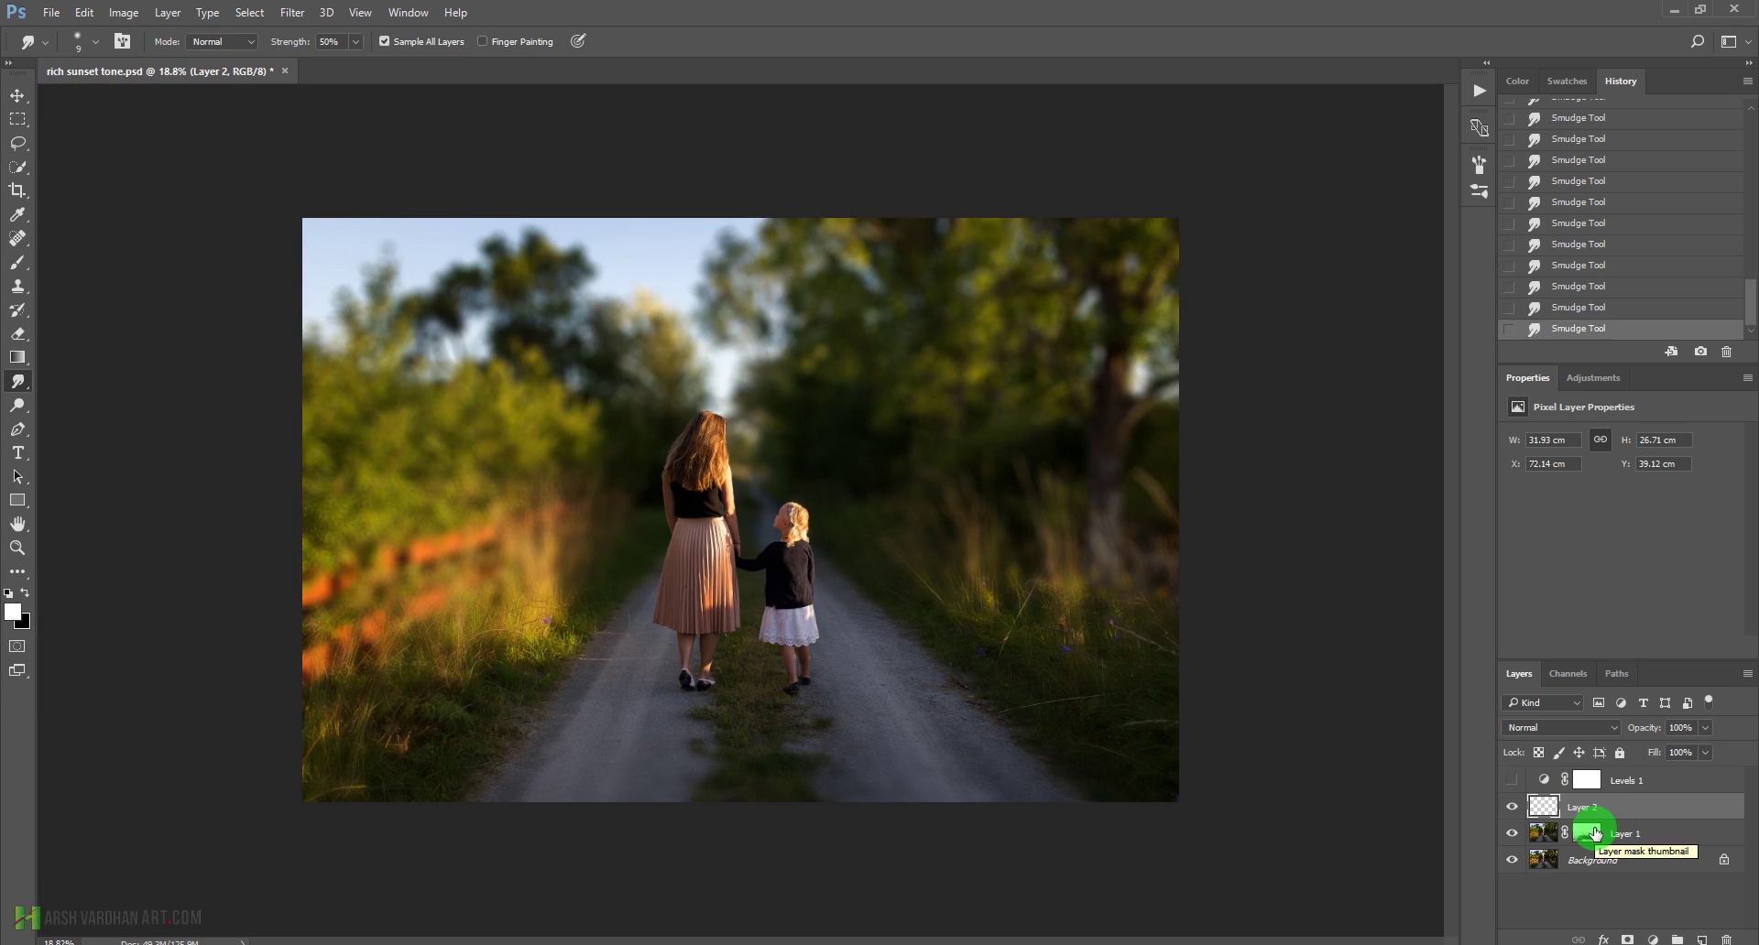
# Add a Hue/Saturation adjustment layer above the retouching layer and target its Yellows by sampling the foliage
pyautogui.click(1614, 381)
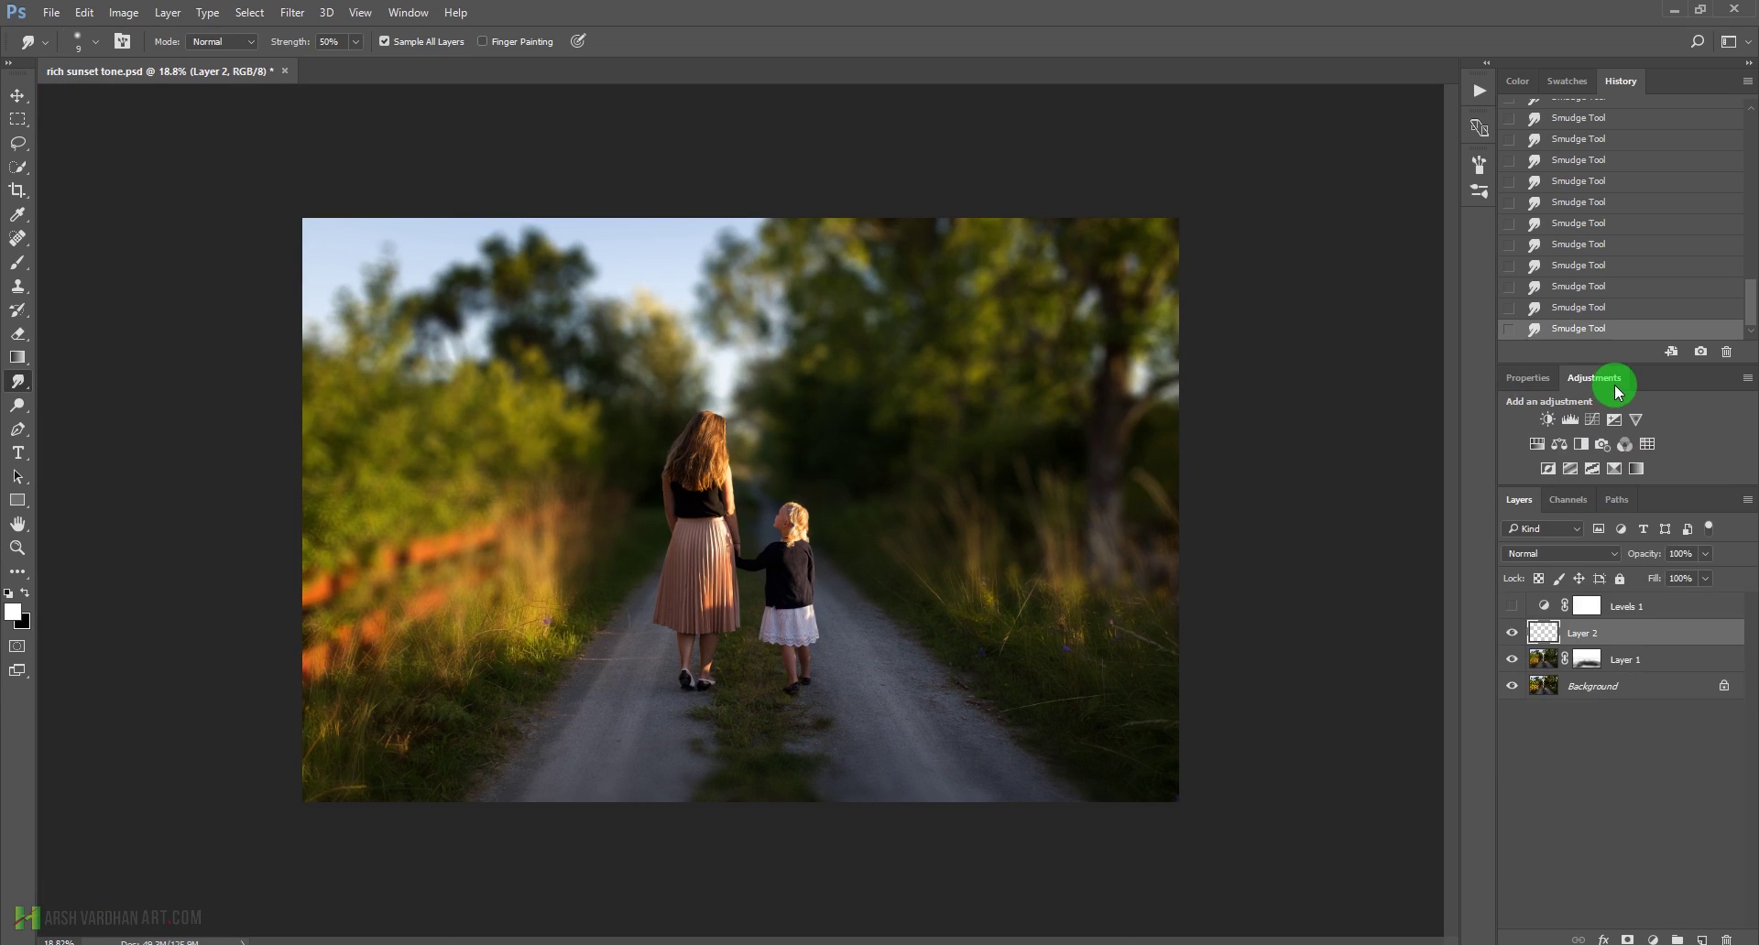
pyautogui.click(1539, 447)
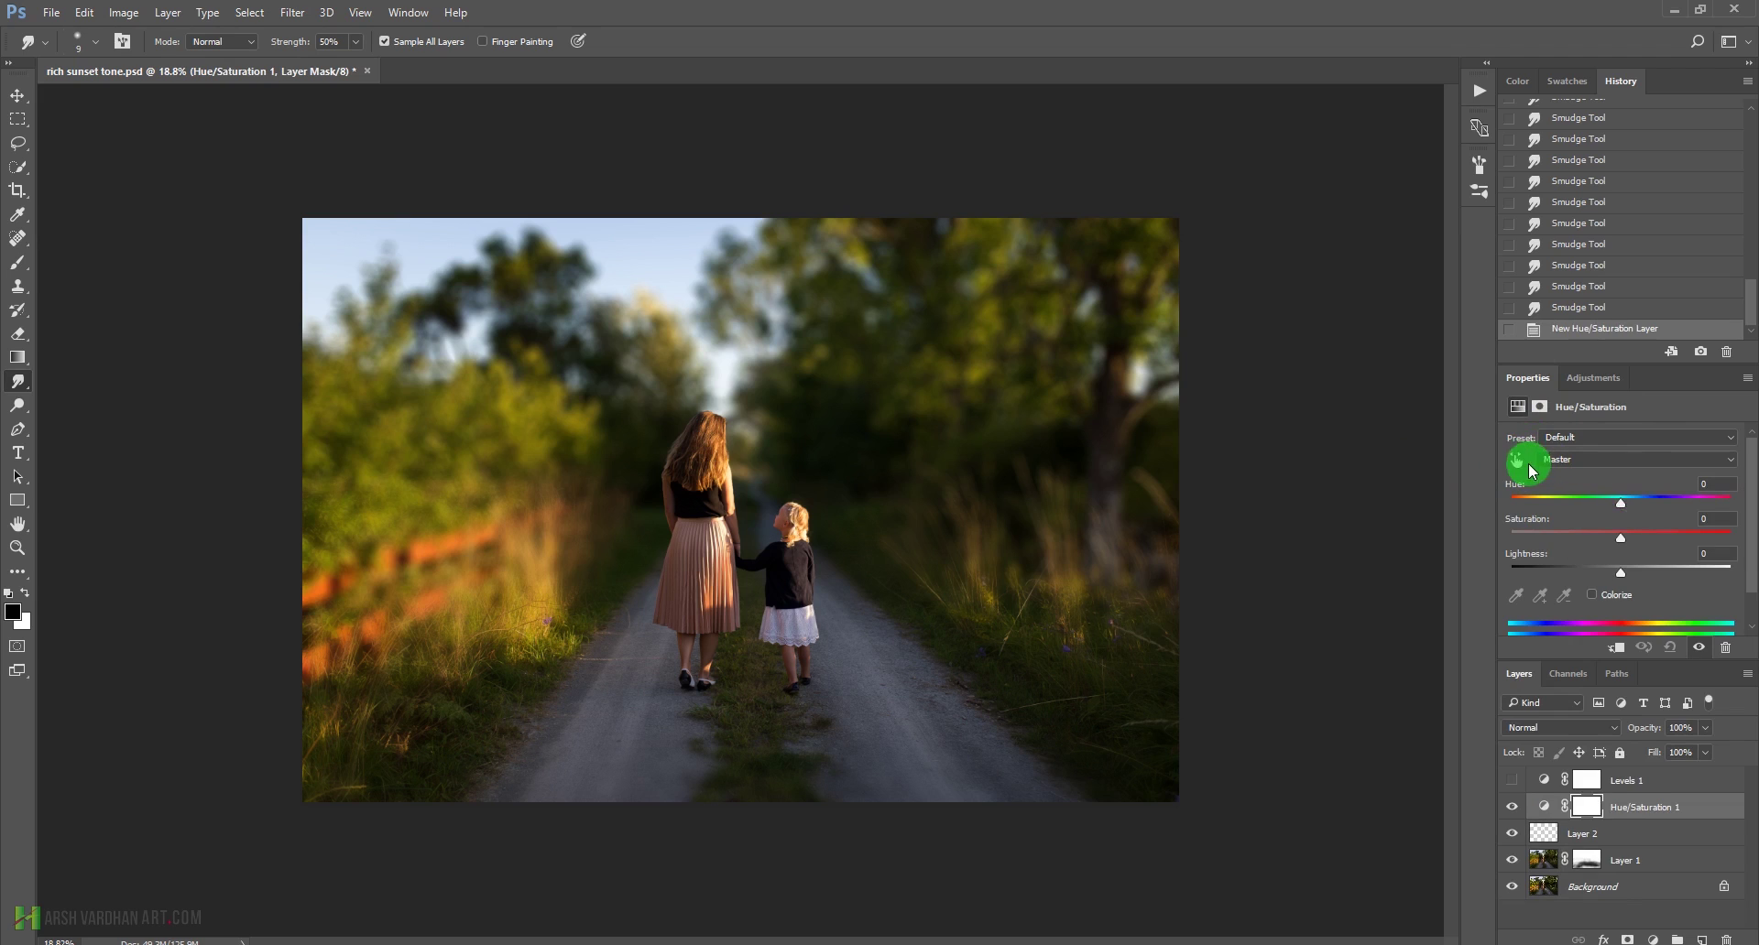
pyautogui.click(1516, 463)
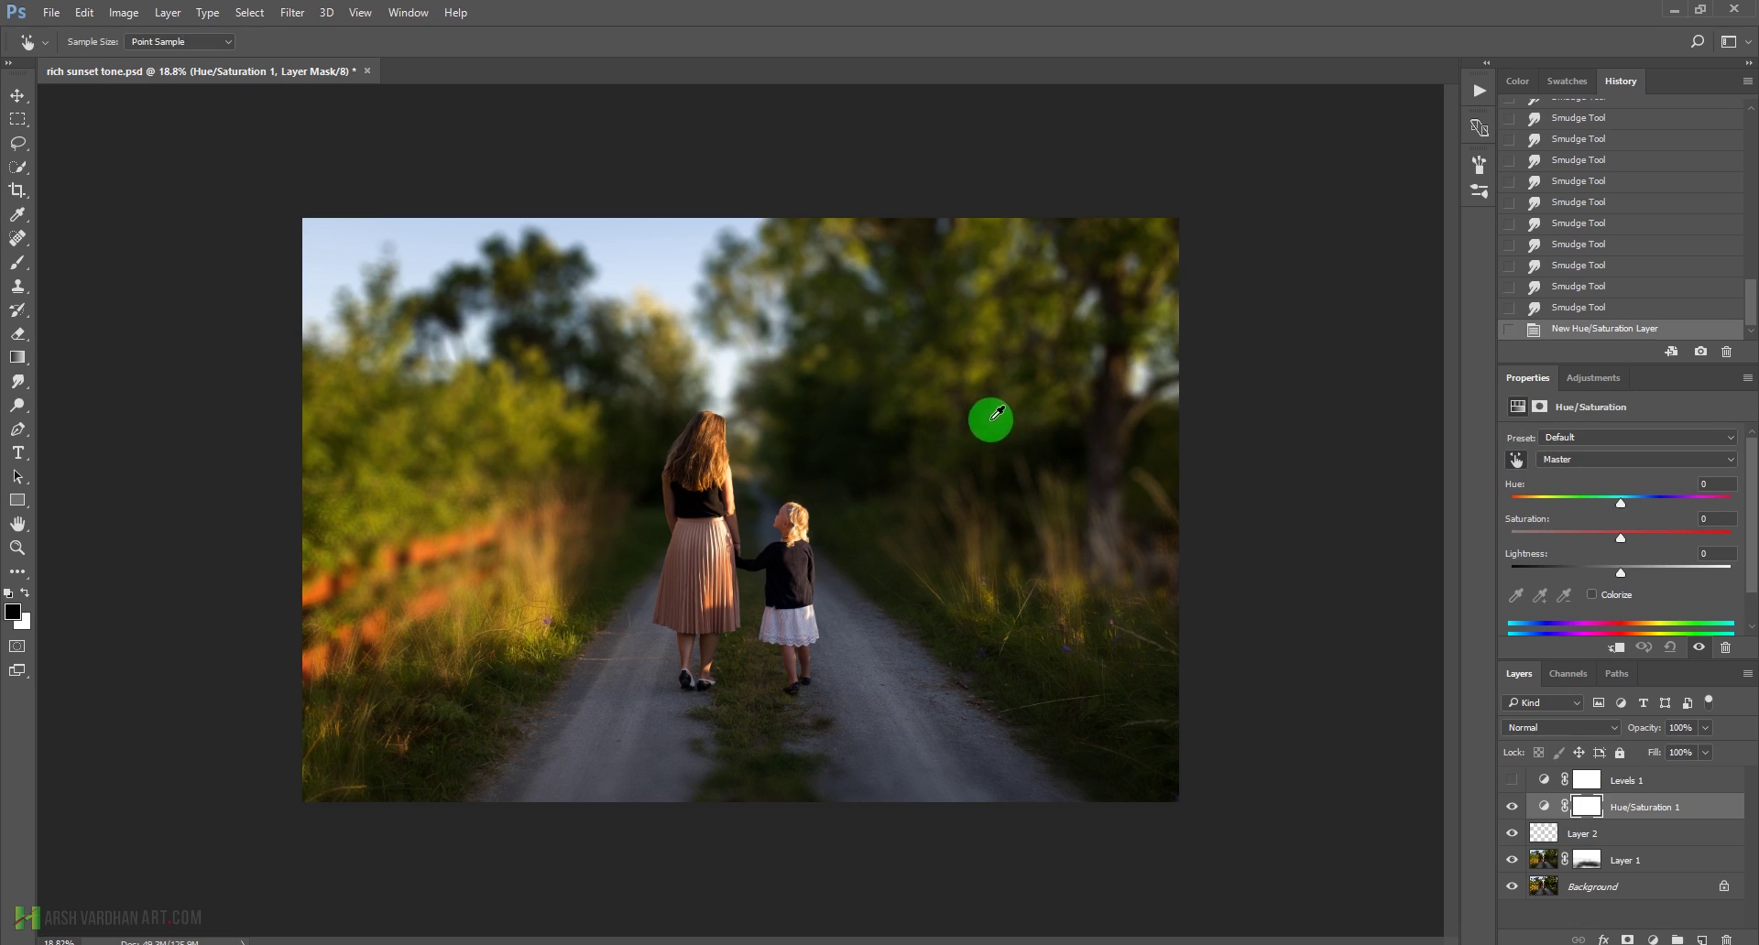
pyautogui.click(528, 431)
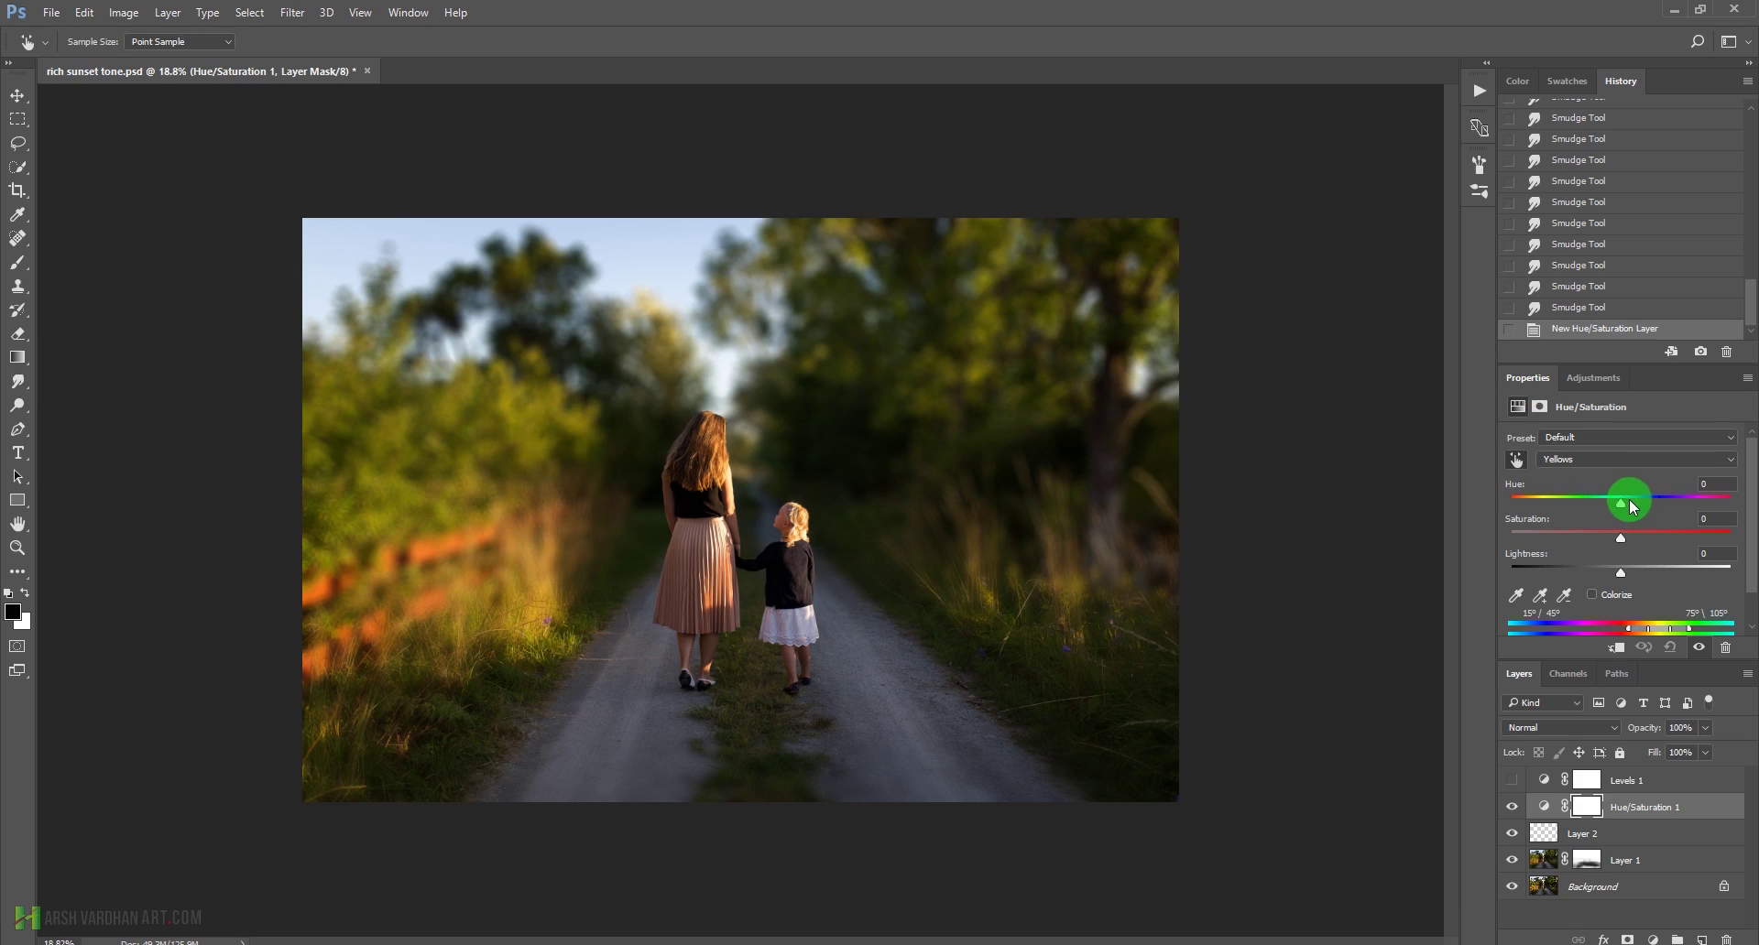
# Set the Yellows of the Hue/Saturation layer to hue -16 and saturation +15
pyautogui.moveTo(1620, 506); pyautogui.dragTo(1602, 507)
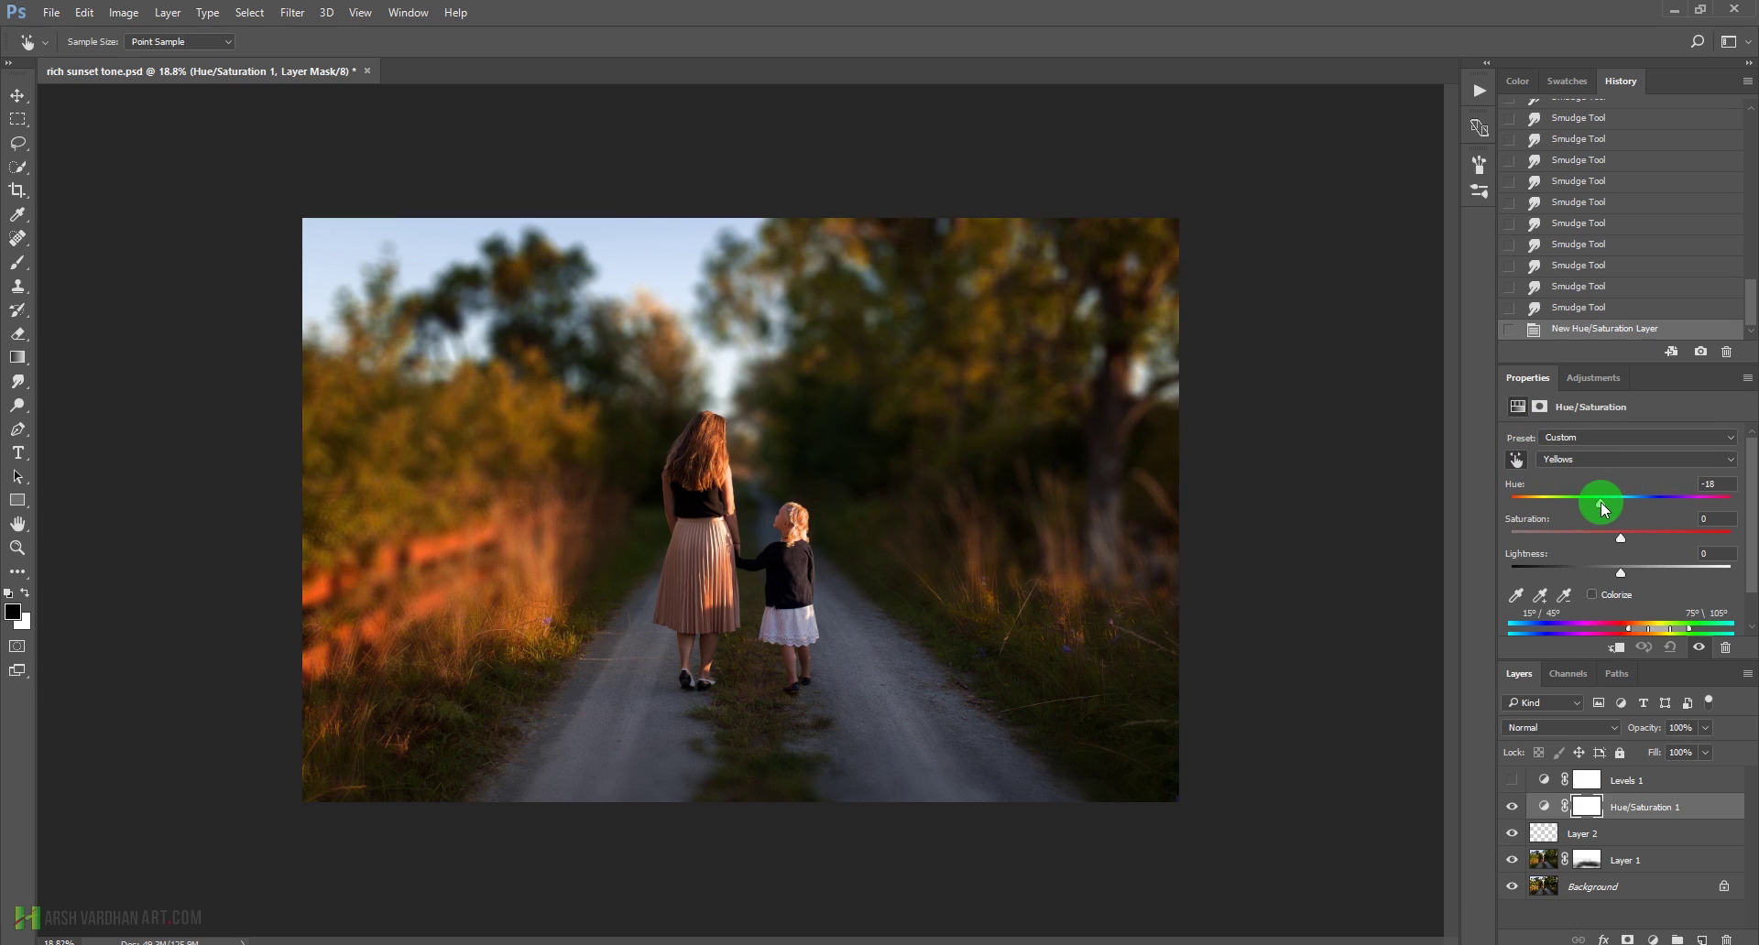
pyautogui.moveTo(1597, 502); pyautogui.dragTo(1597, 503)
pyautogui.moveTo(1620, 538); pyautogui.dragTo(1637, 539)
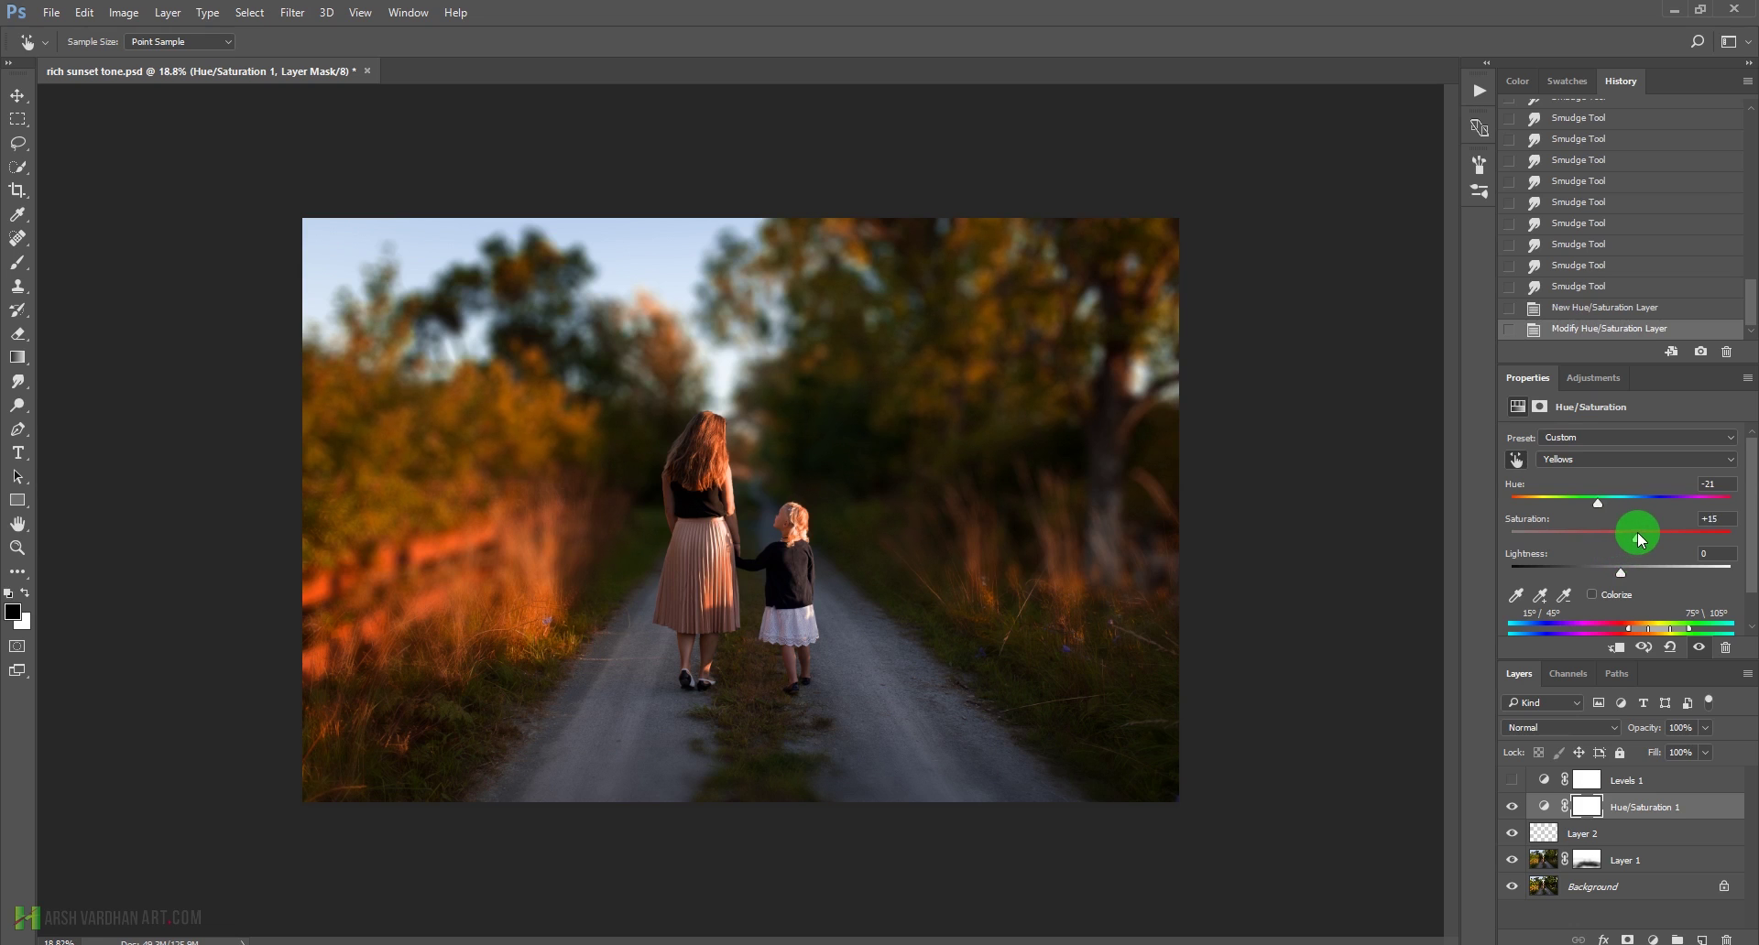
pyautogui.moveTo(1594, 507); pyautogui.dragTo(1602, 509)
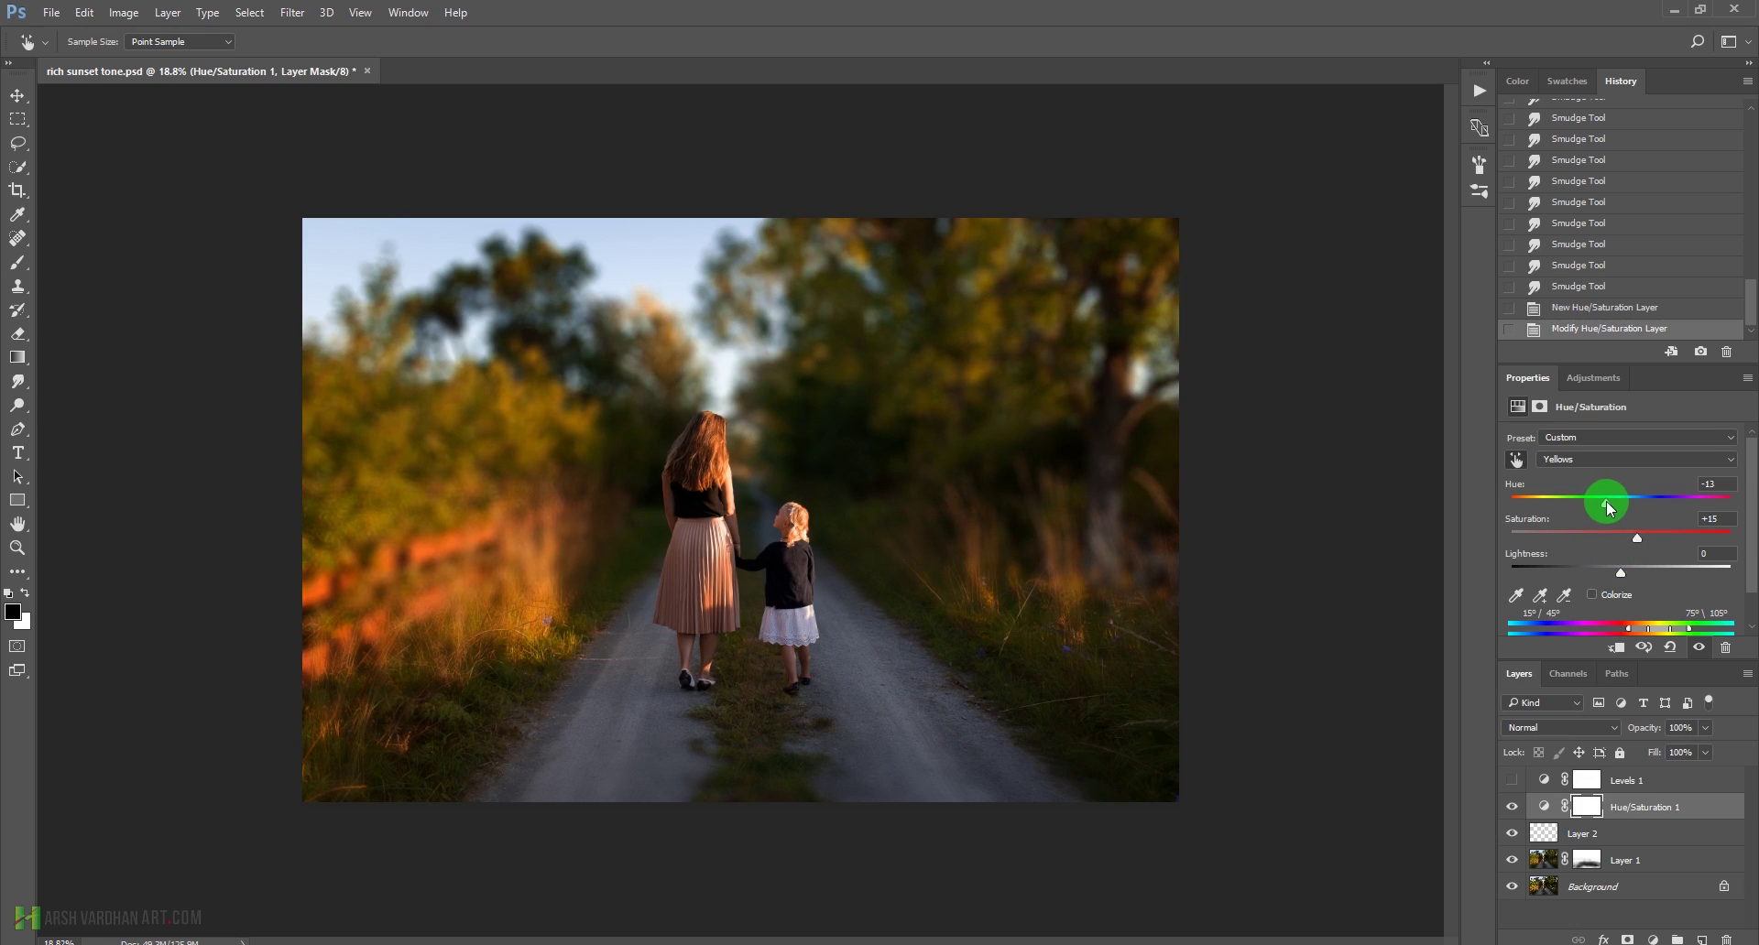
pyautogui.moveTo(1608, 506); pyautogui.dragTo(1604, 506)
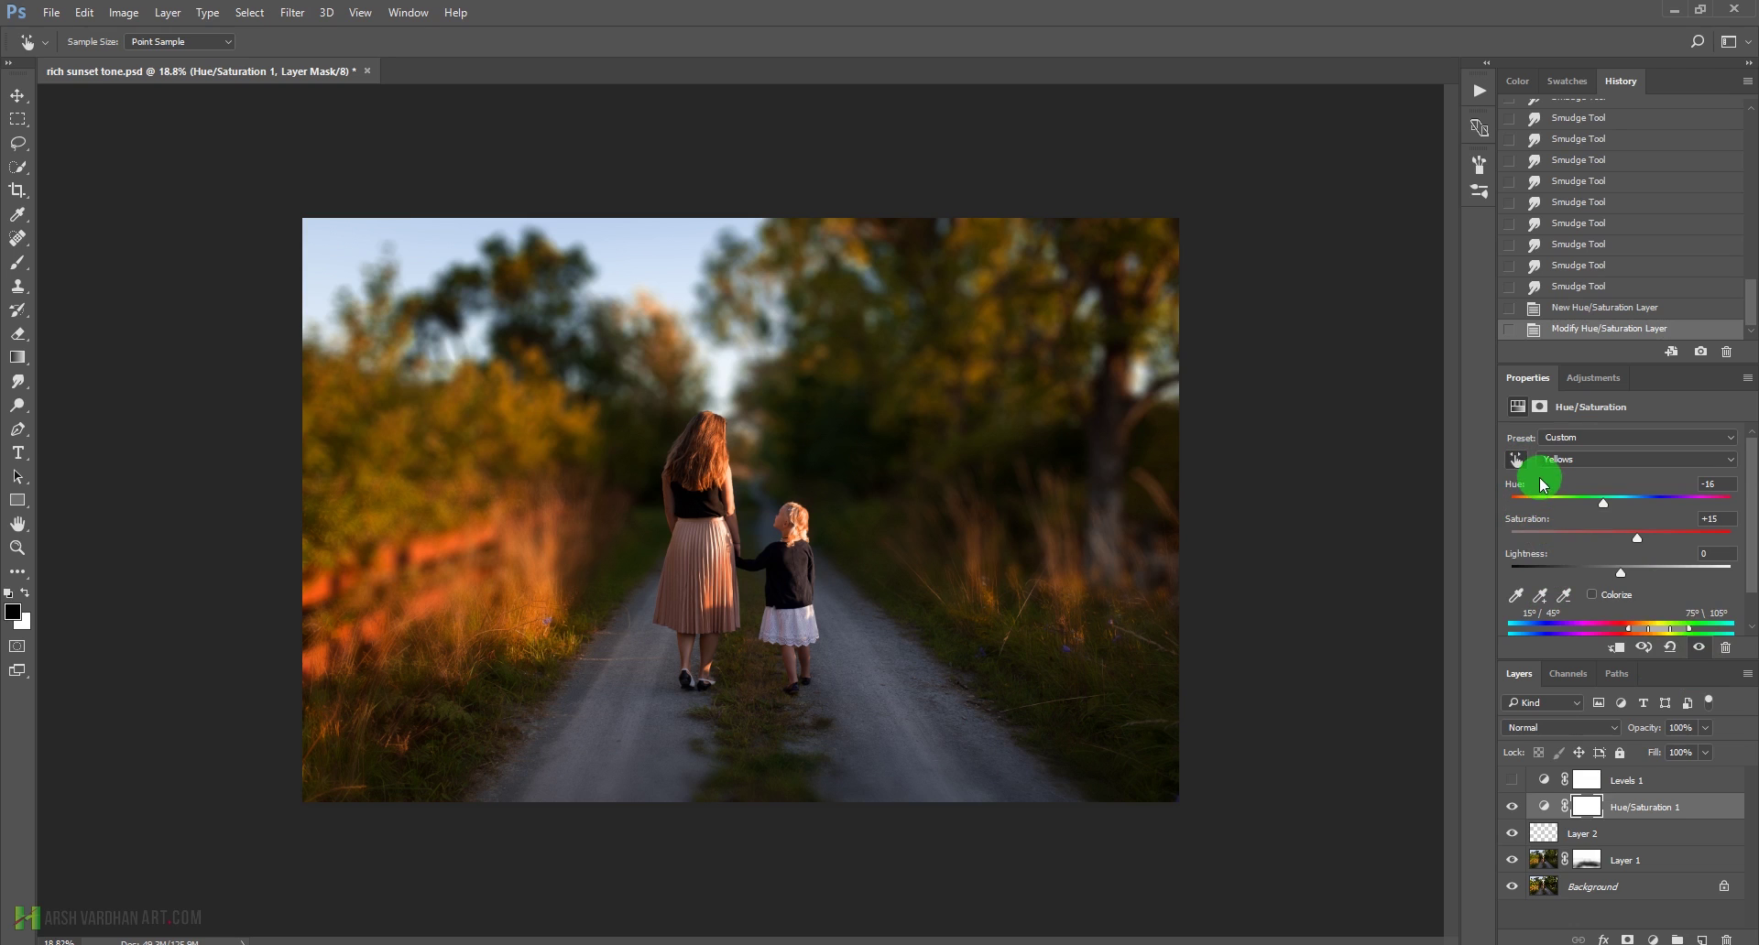
# Add a second Hue/Saturation layer, sample the Yellows in the image, and set them to hue -15 and saturation +4
pyautogui.click(1594, 383)
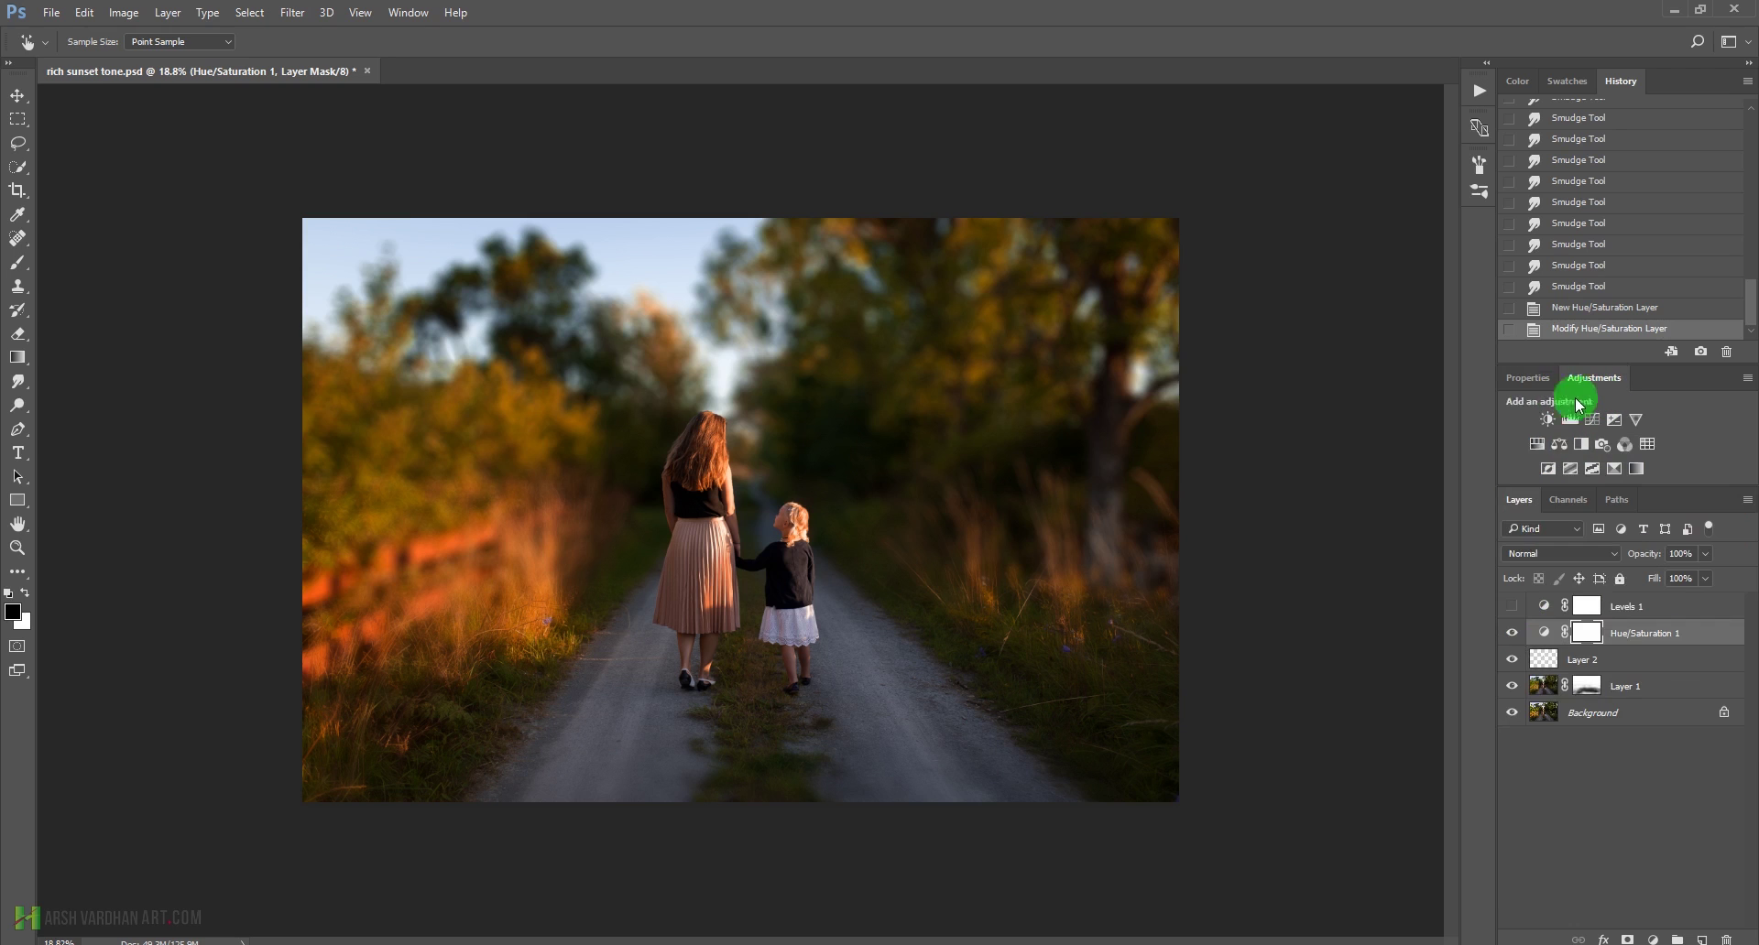
pyautogui.click(1540, 447)
pyautogui.click(1524, 461)
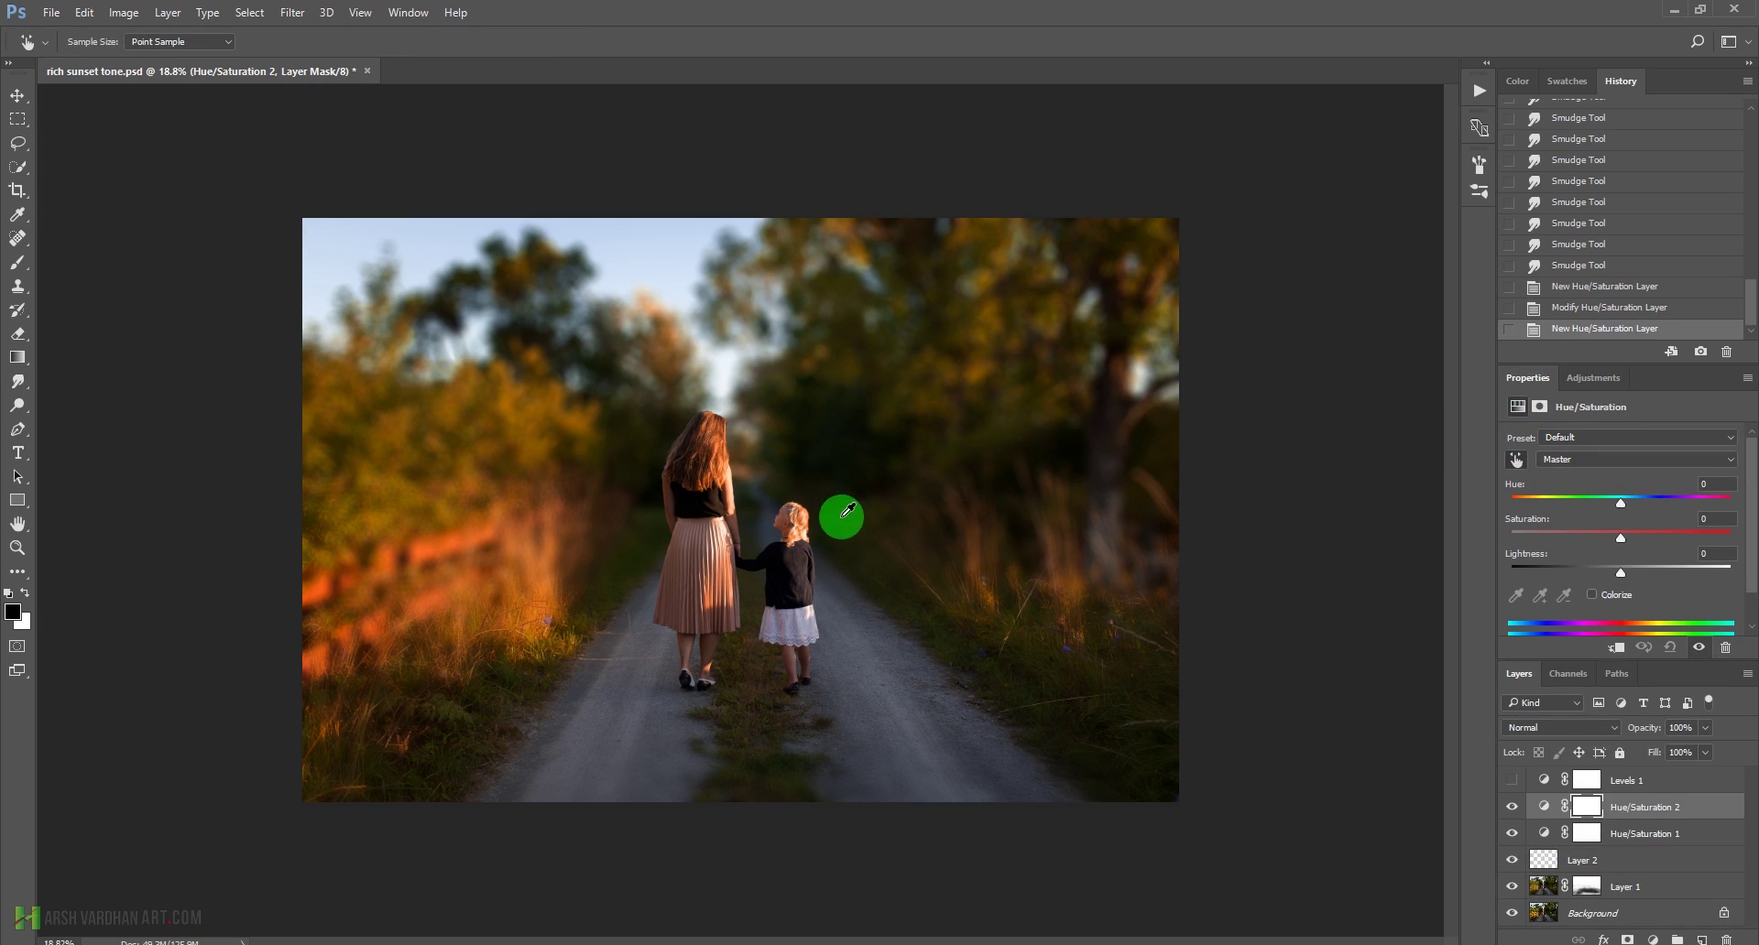
pyautogui.click(877, 522)
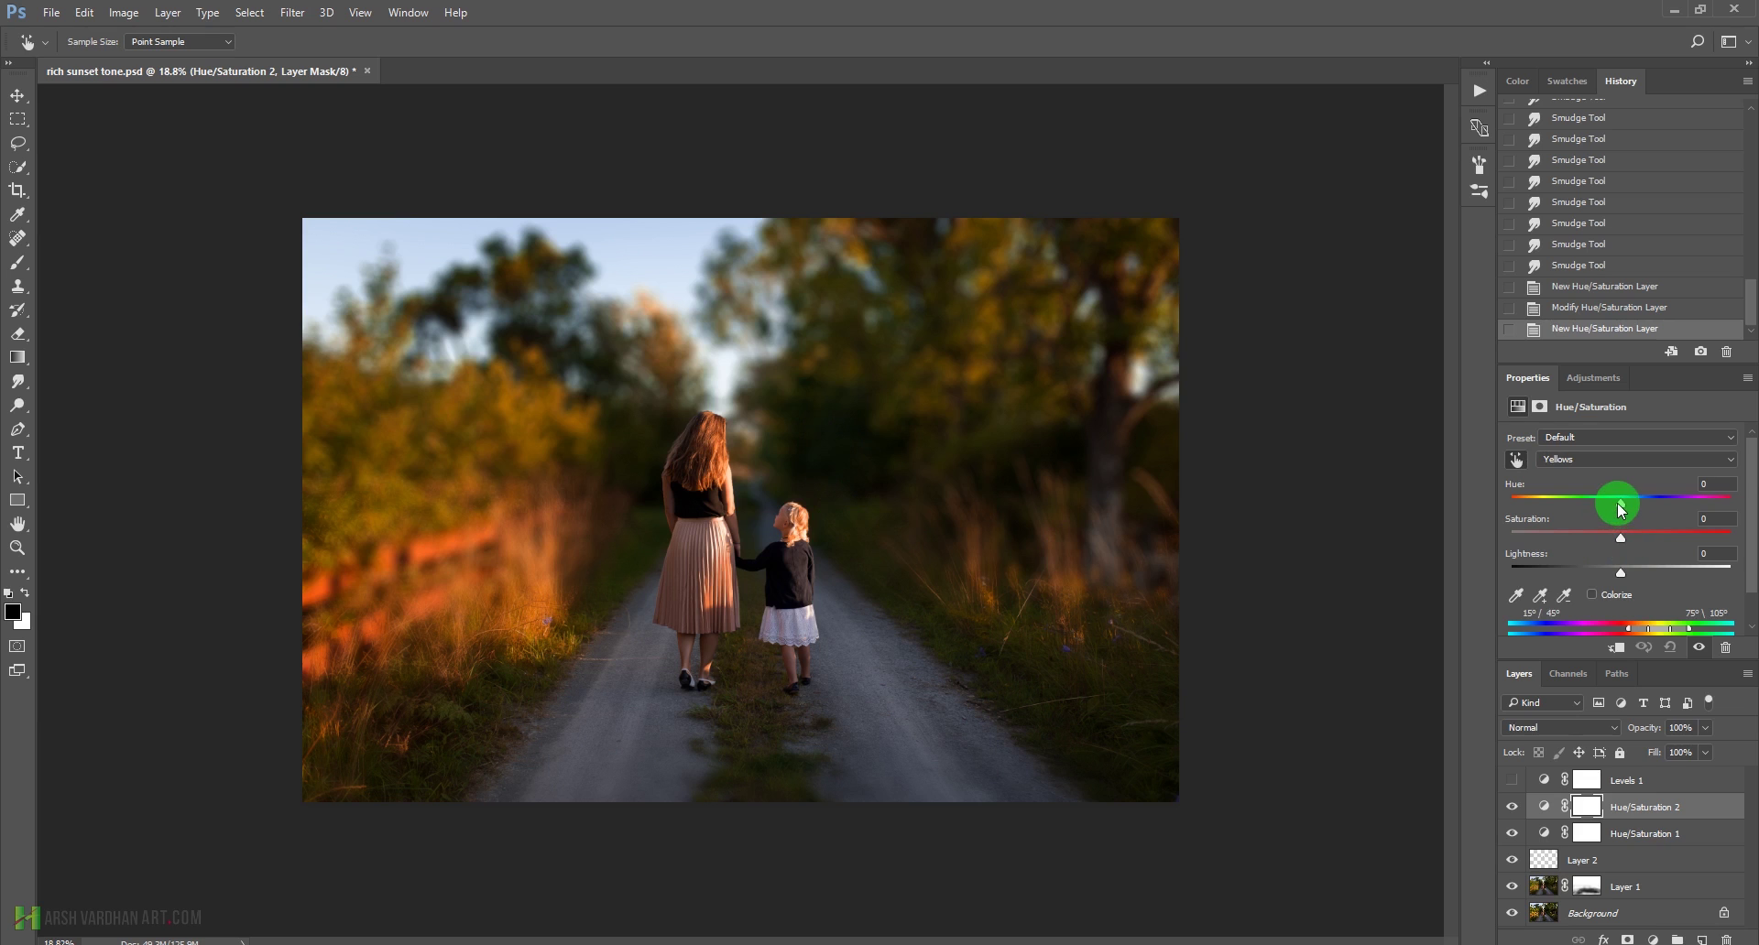
pyautogui.moveTo(1620, 510); pyautogui.dragTo(1605, 508)
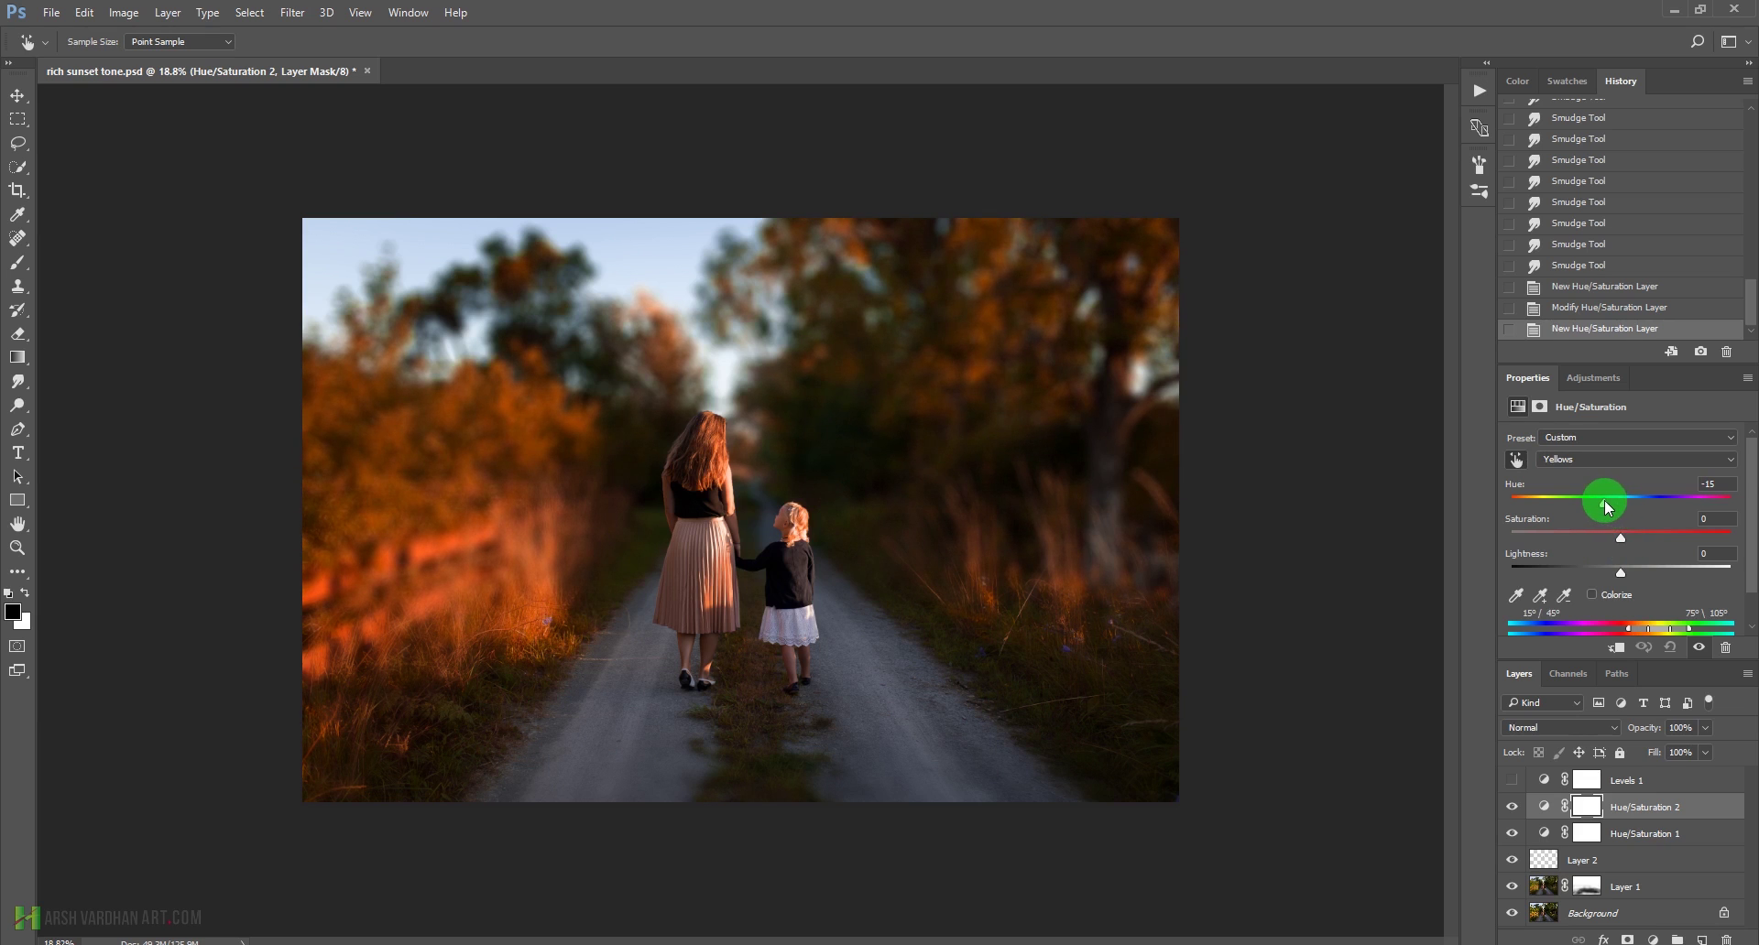
pyautogui.click(1620, 539)
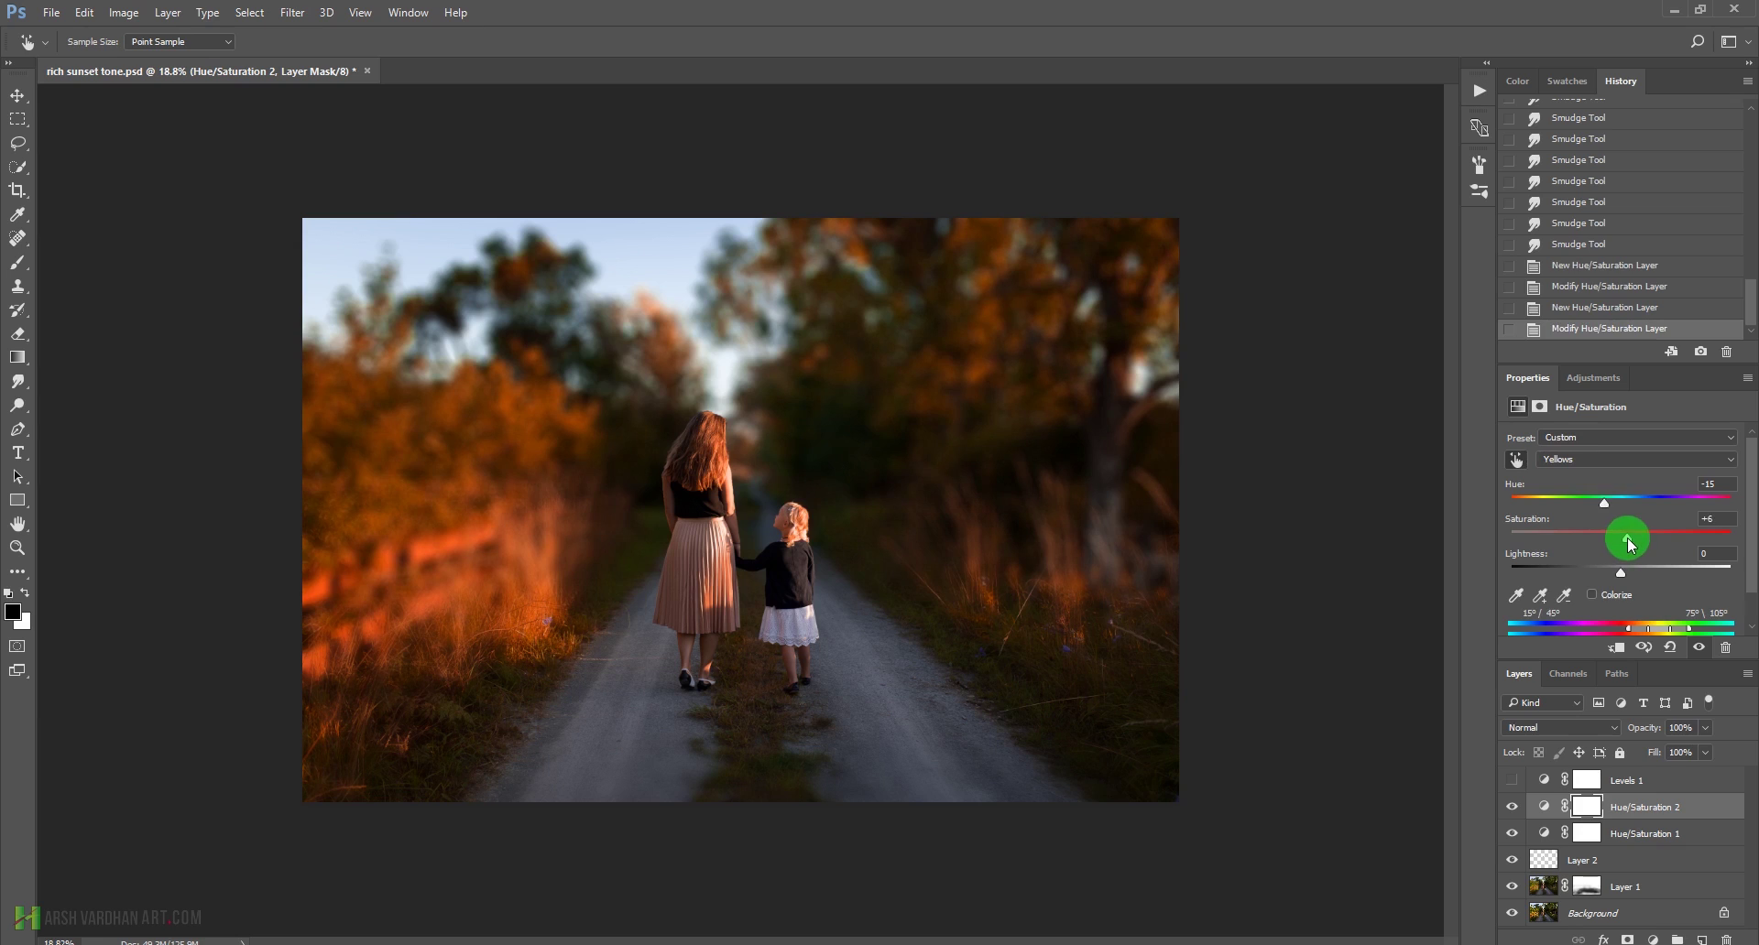
pyautogui.moveTo(1636, 544); pyautogui.dragTo(1626, 546)
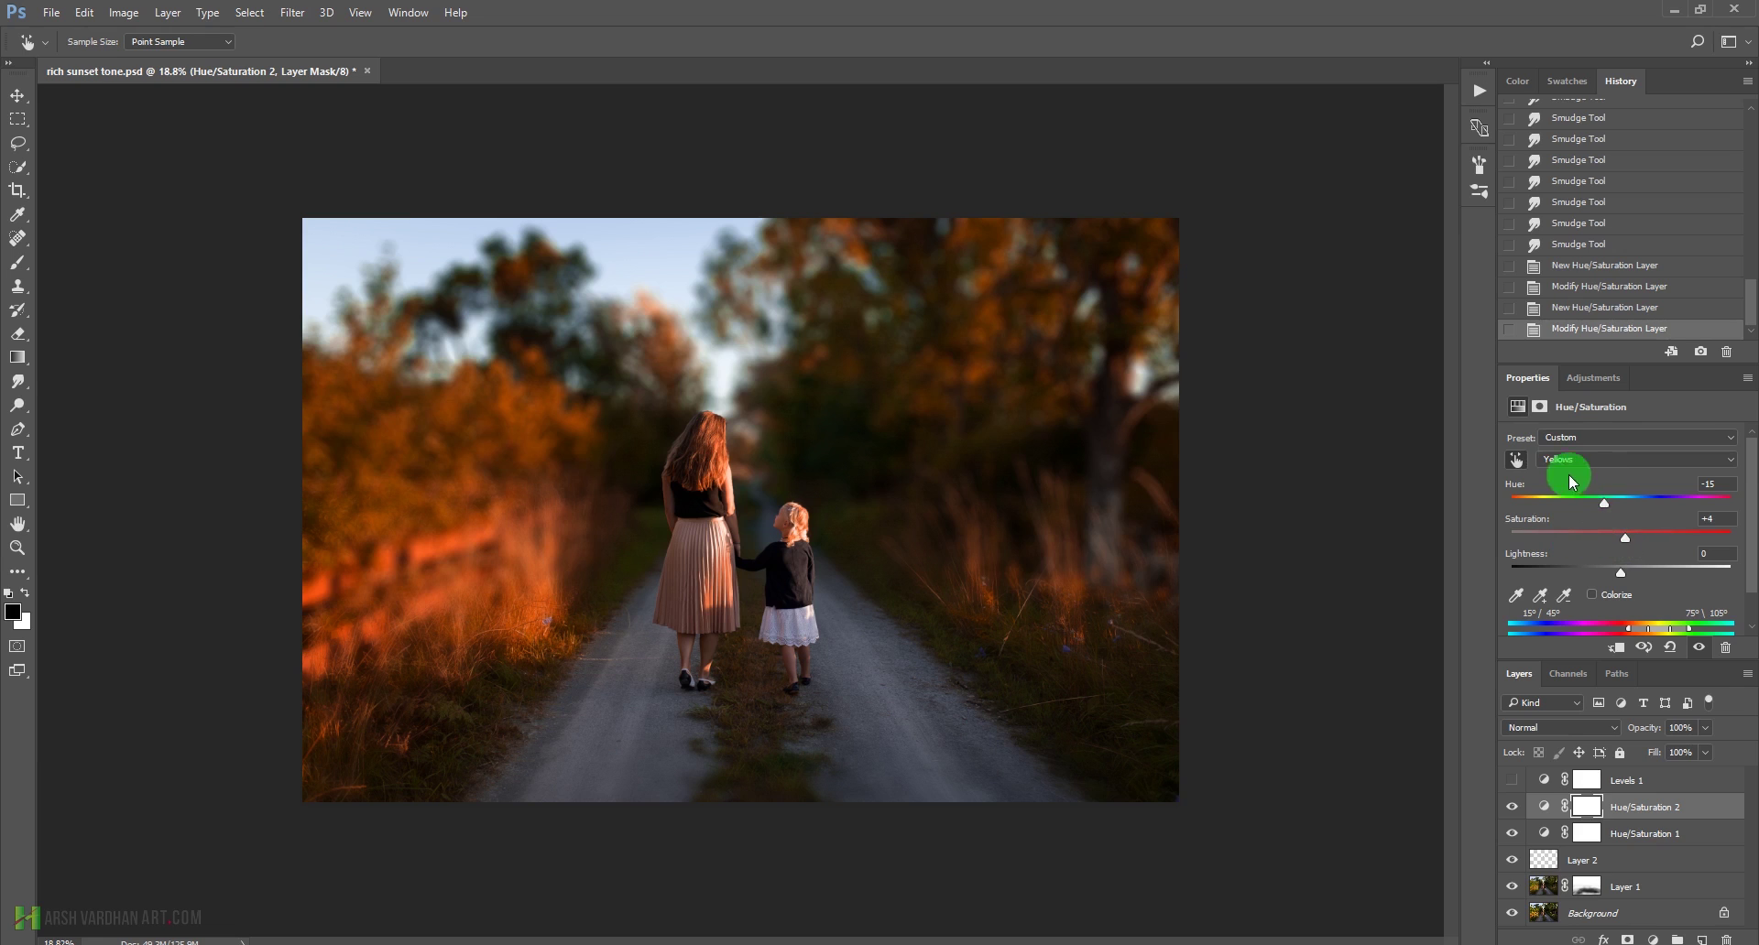
# Add a Gradient fill layer above the second Hue/Saturation layer and choose the Violet, Orange preset for it
pyautogui.click(1592, 378)
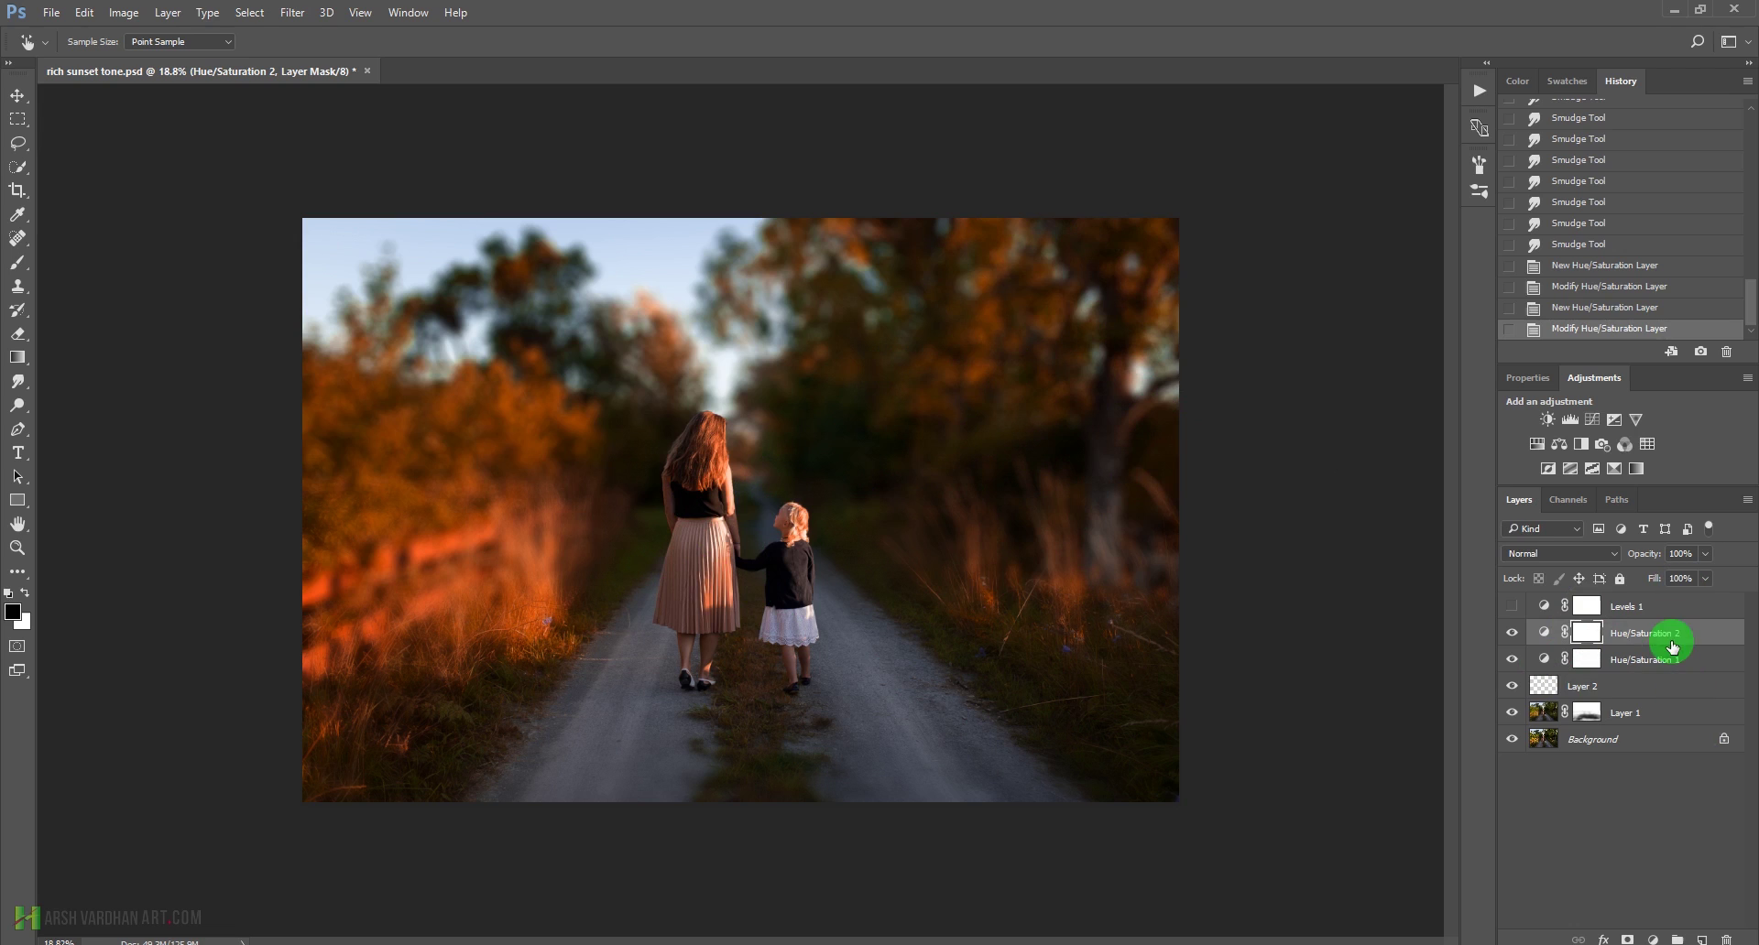
pyautogui.click(1653, 939)
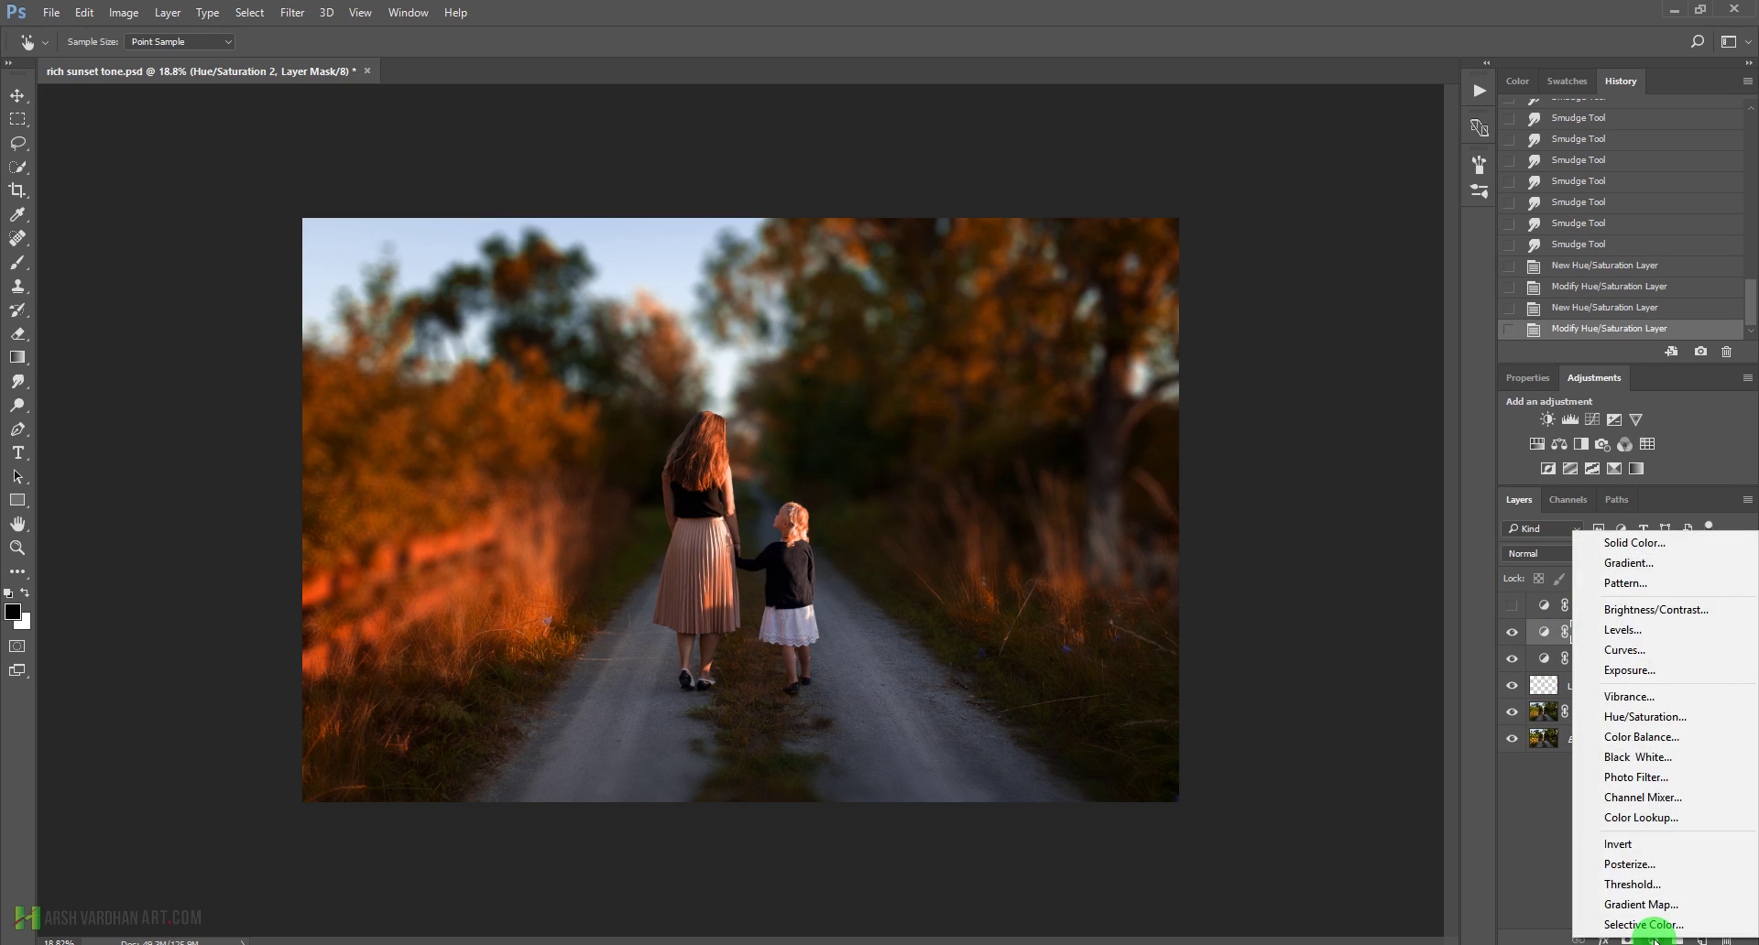
pyautogui.click(1652, 571)
pyautogui.moveTo(1451, 479); pyautogui.dragTo(1468, 386)
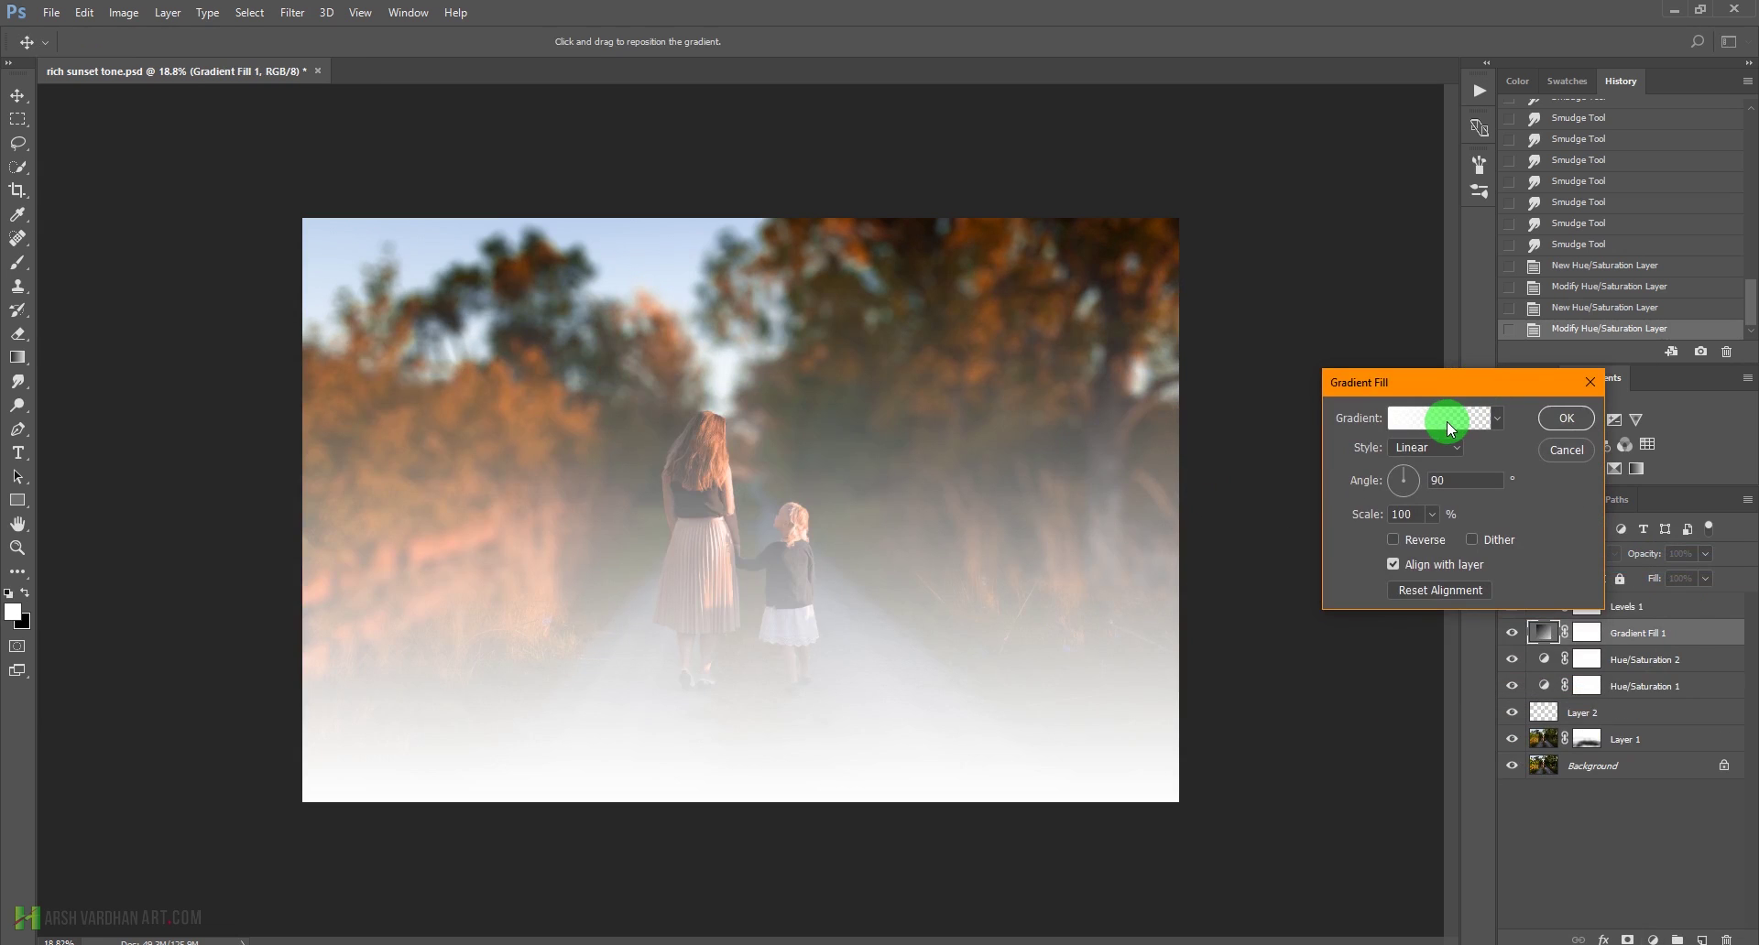
pyautogui.click(1447, 422)
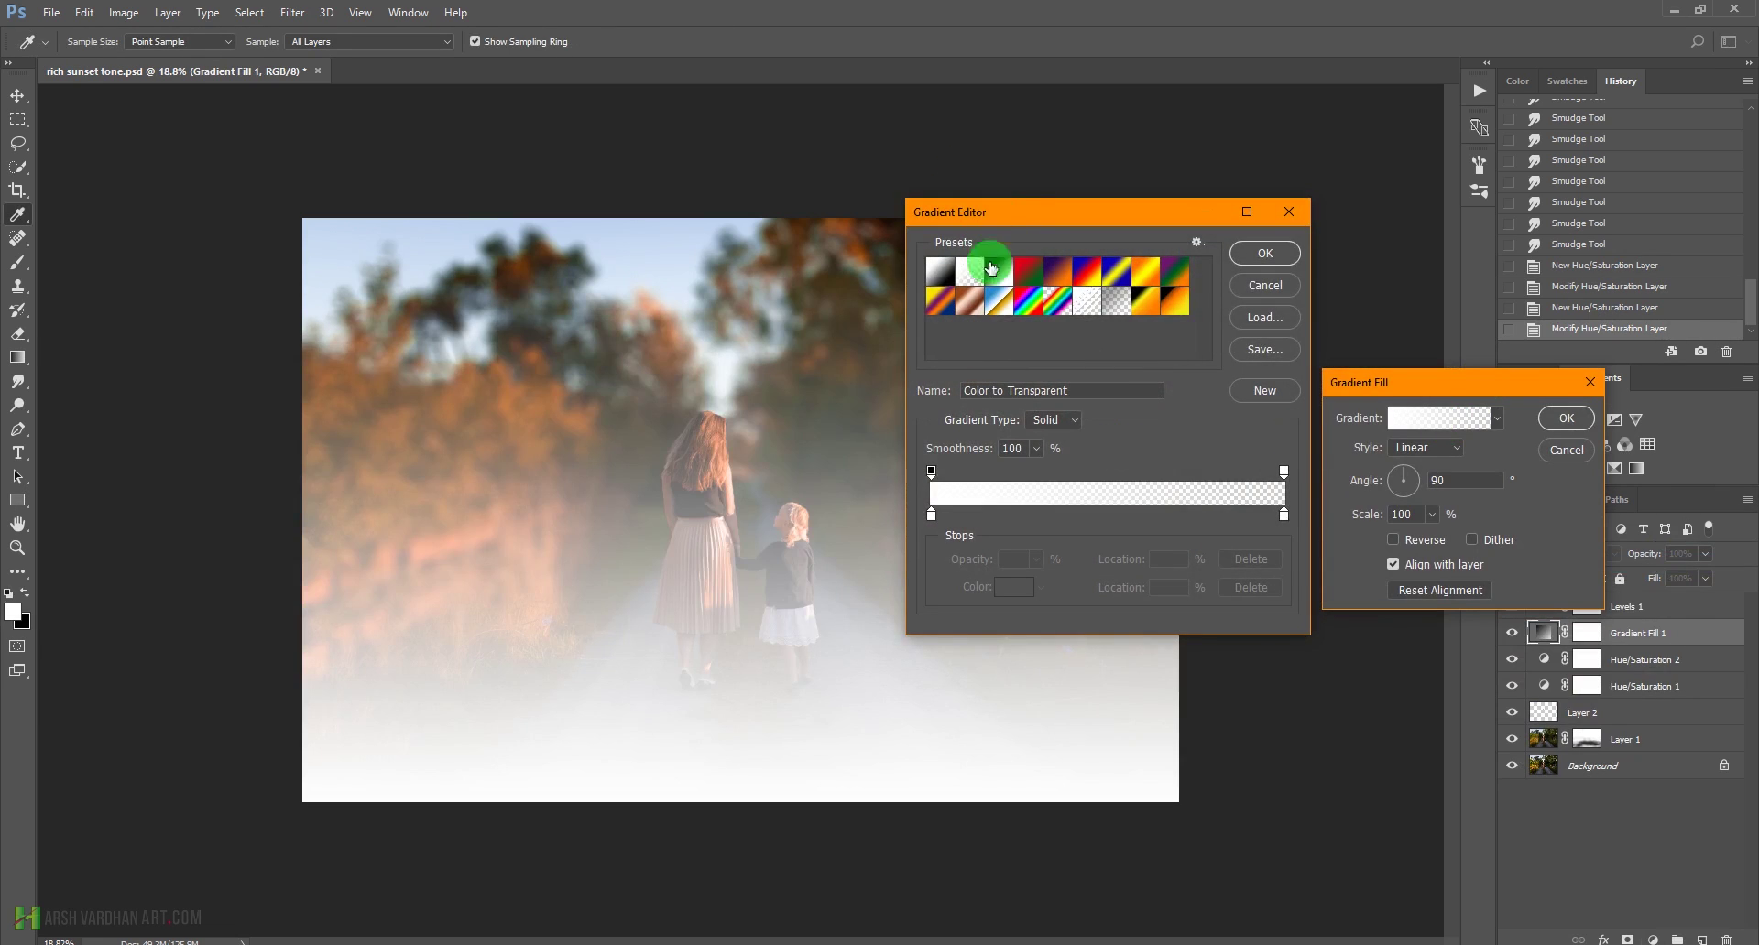
pyautogui.click(1058, 273)
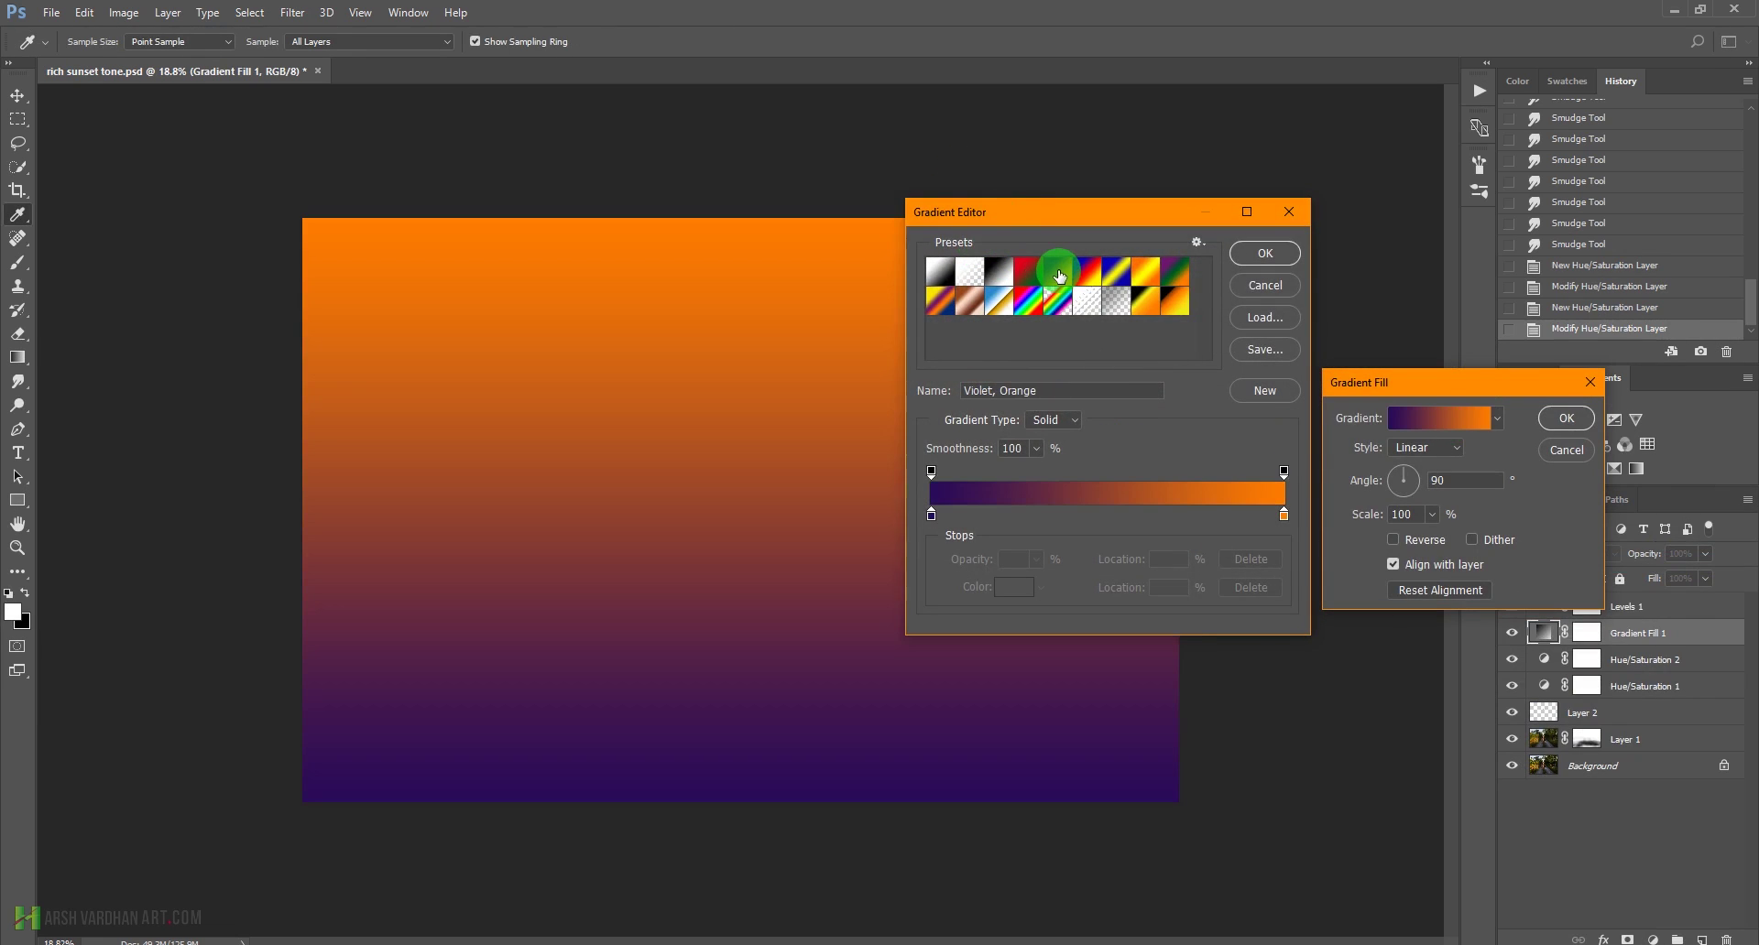
# Change the gradient's violet starting stop to black (000000)
pyautogui.click(933, 520)
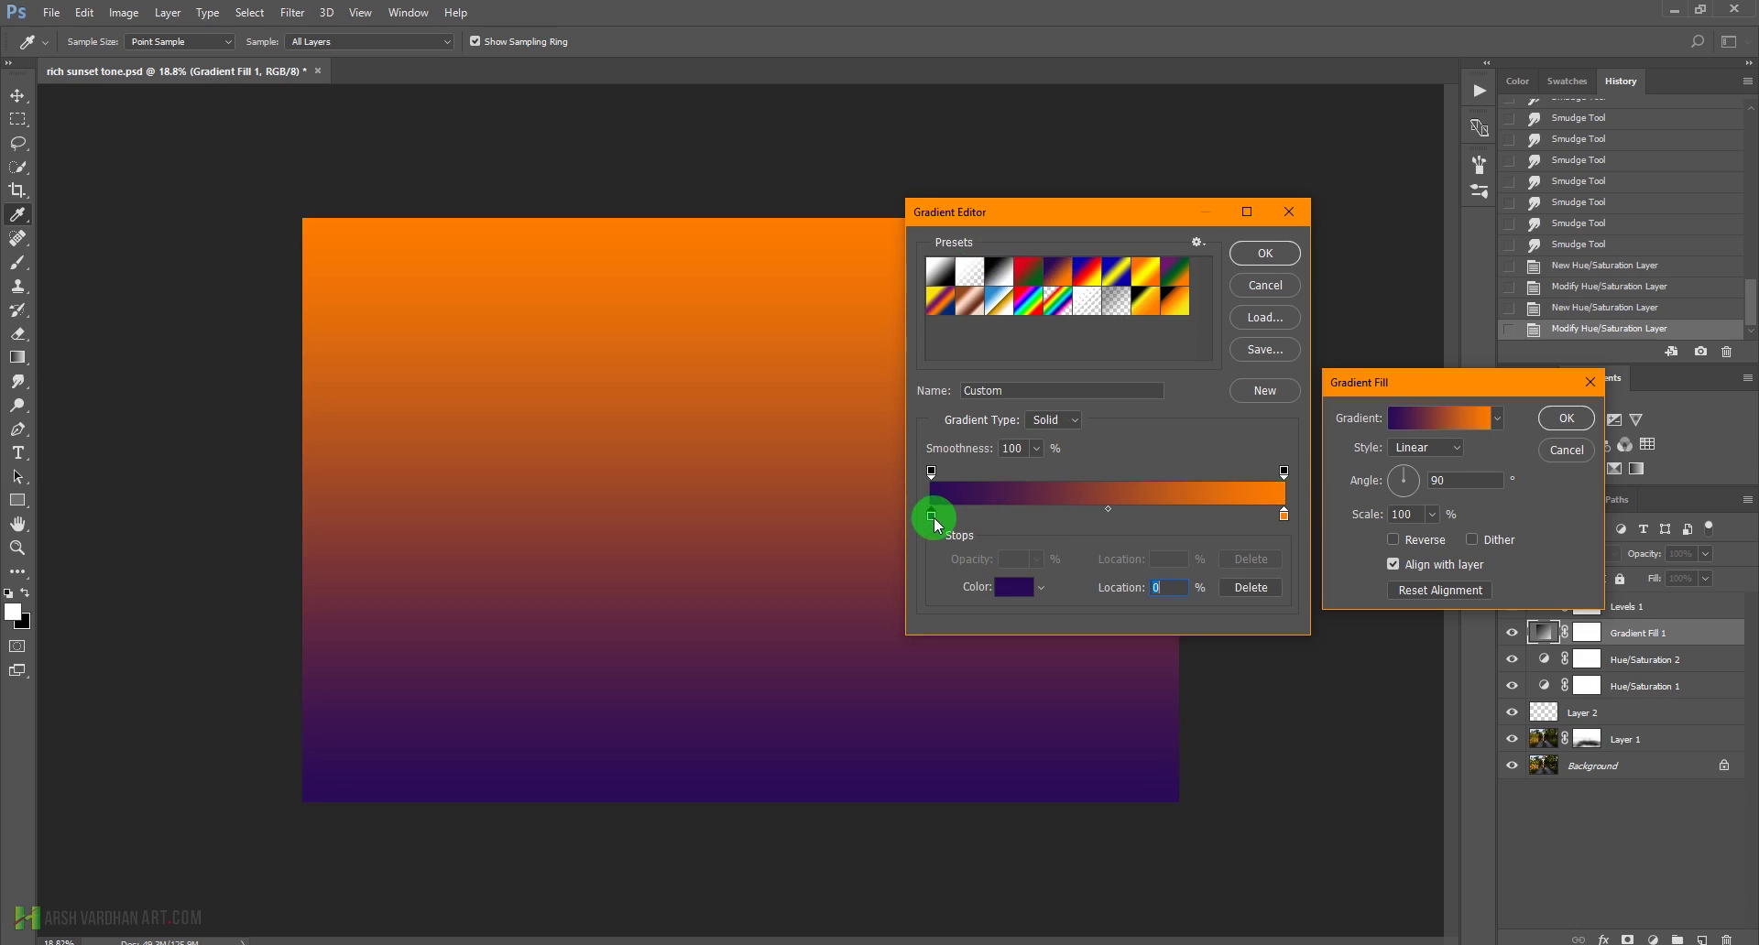
pyautogui.click(1012, 587)
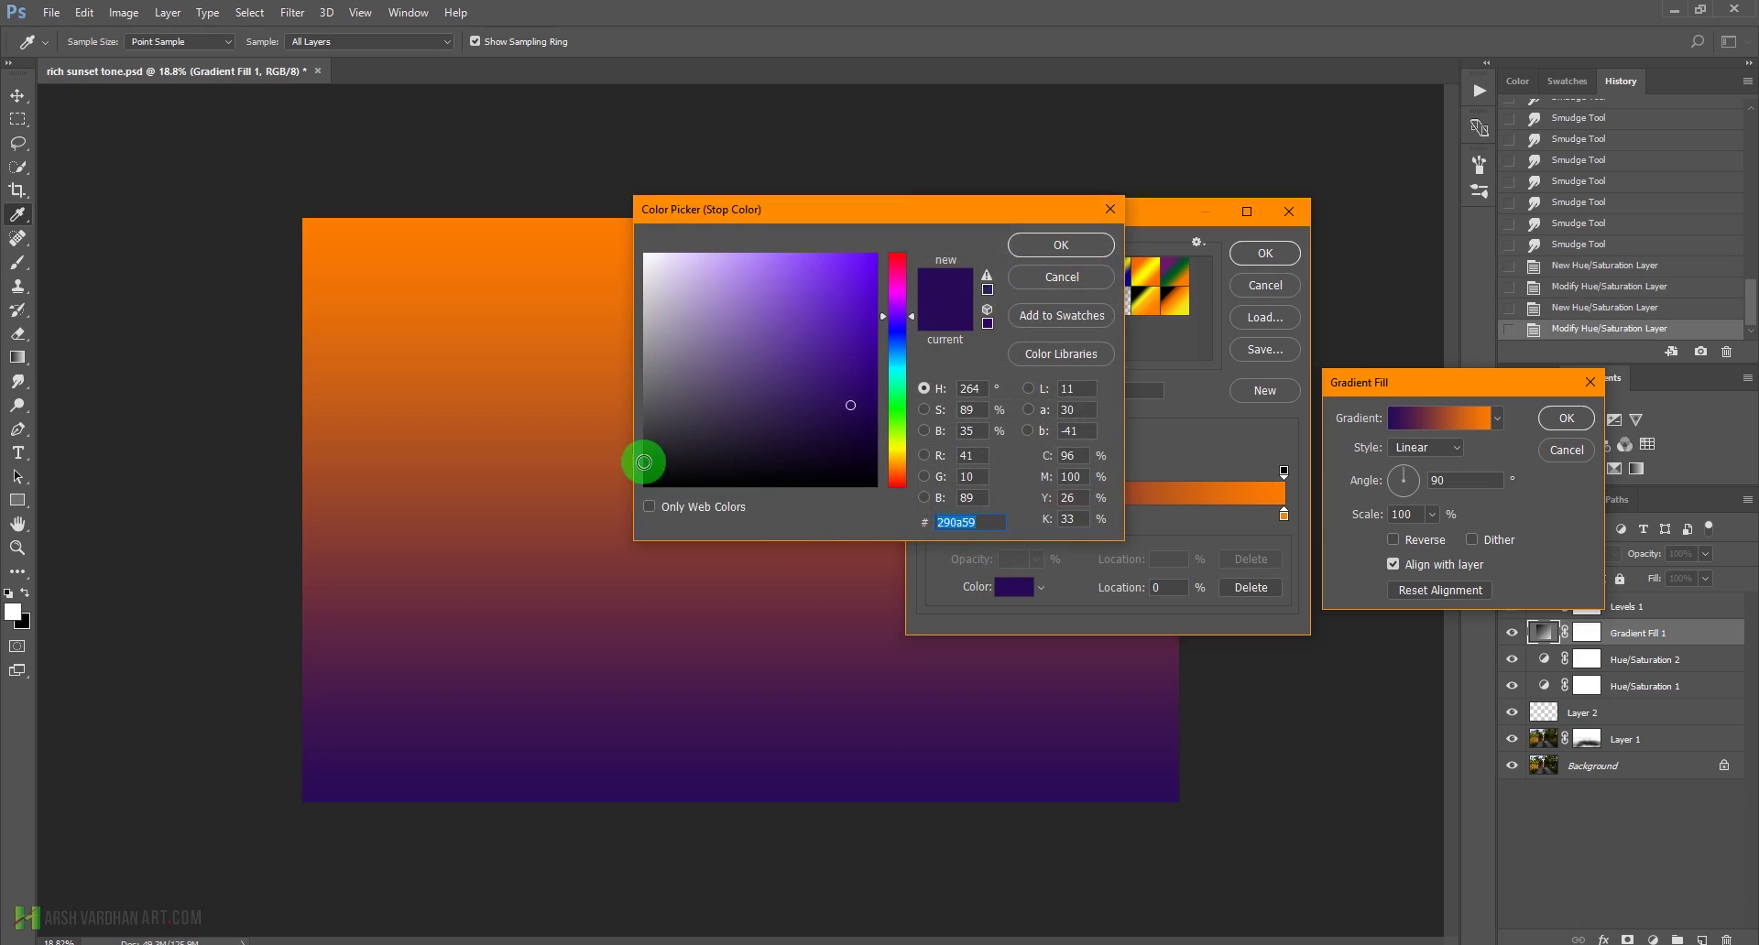
pyautogui.click(645, 484)
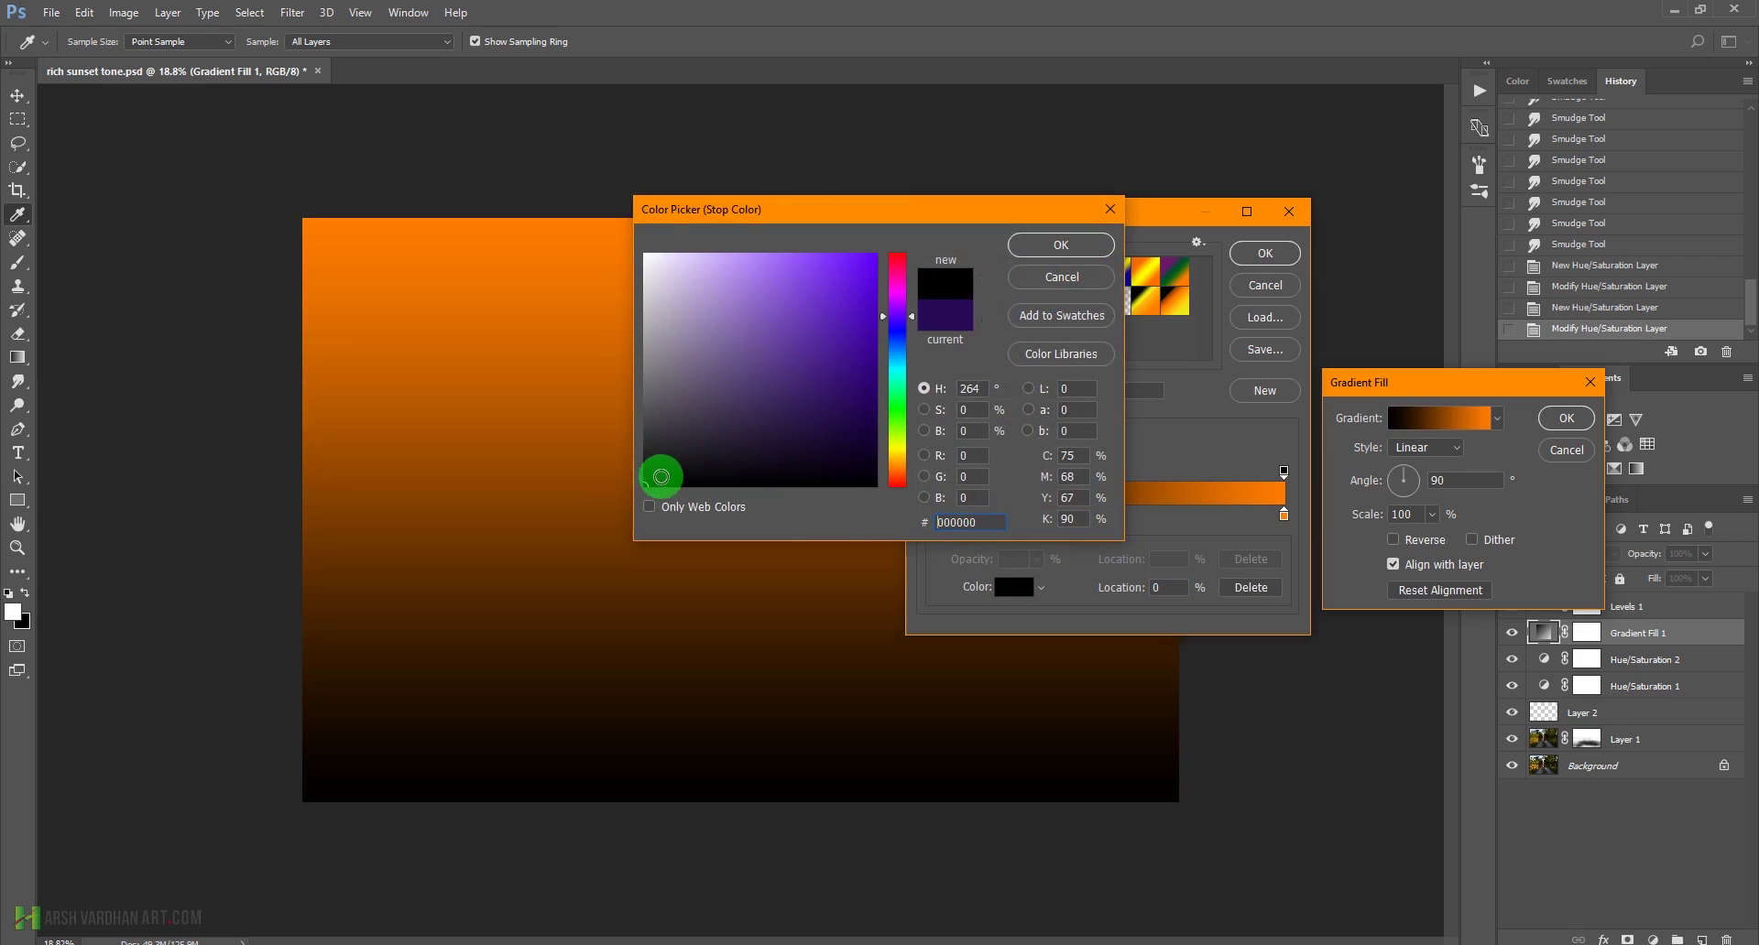
pyautogui.click(1058, 246)
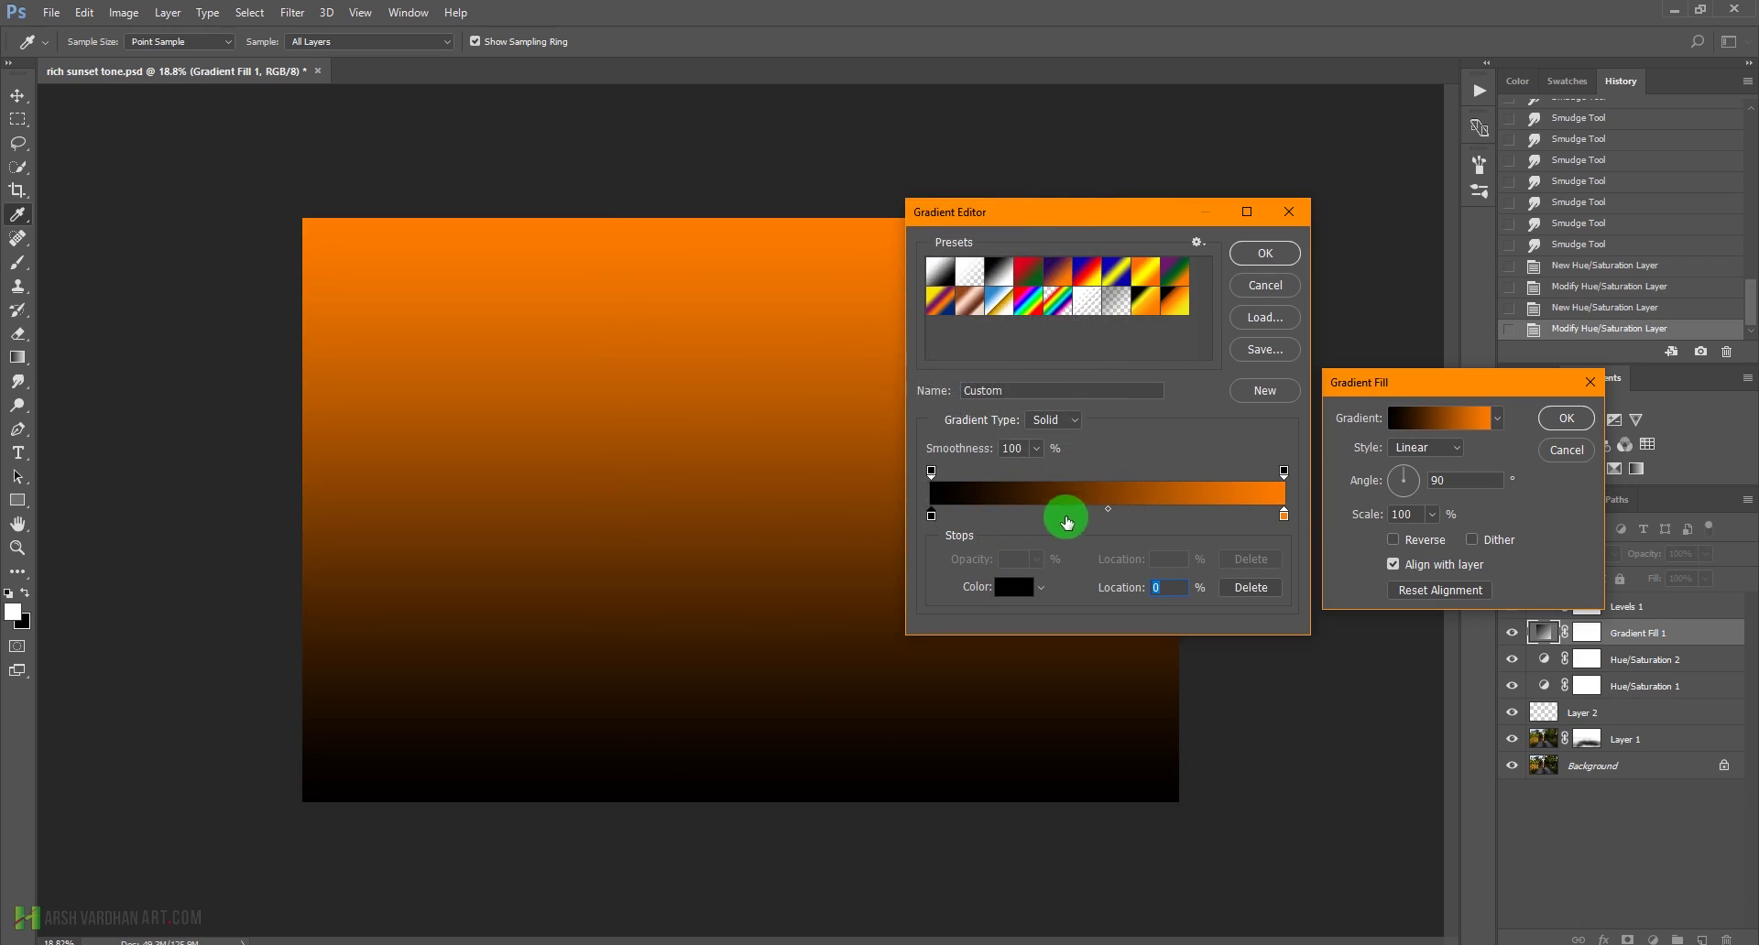
# Move the gradient's orange stop to 51% and add a yellow stop (effe01) at 100%
pyautogui.moveTo(1288, 524); pyautogui.dragTo(1115, 529)
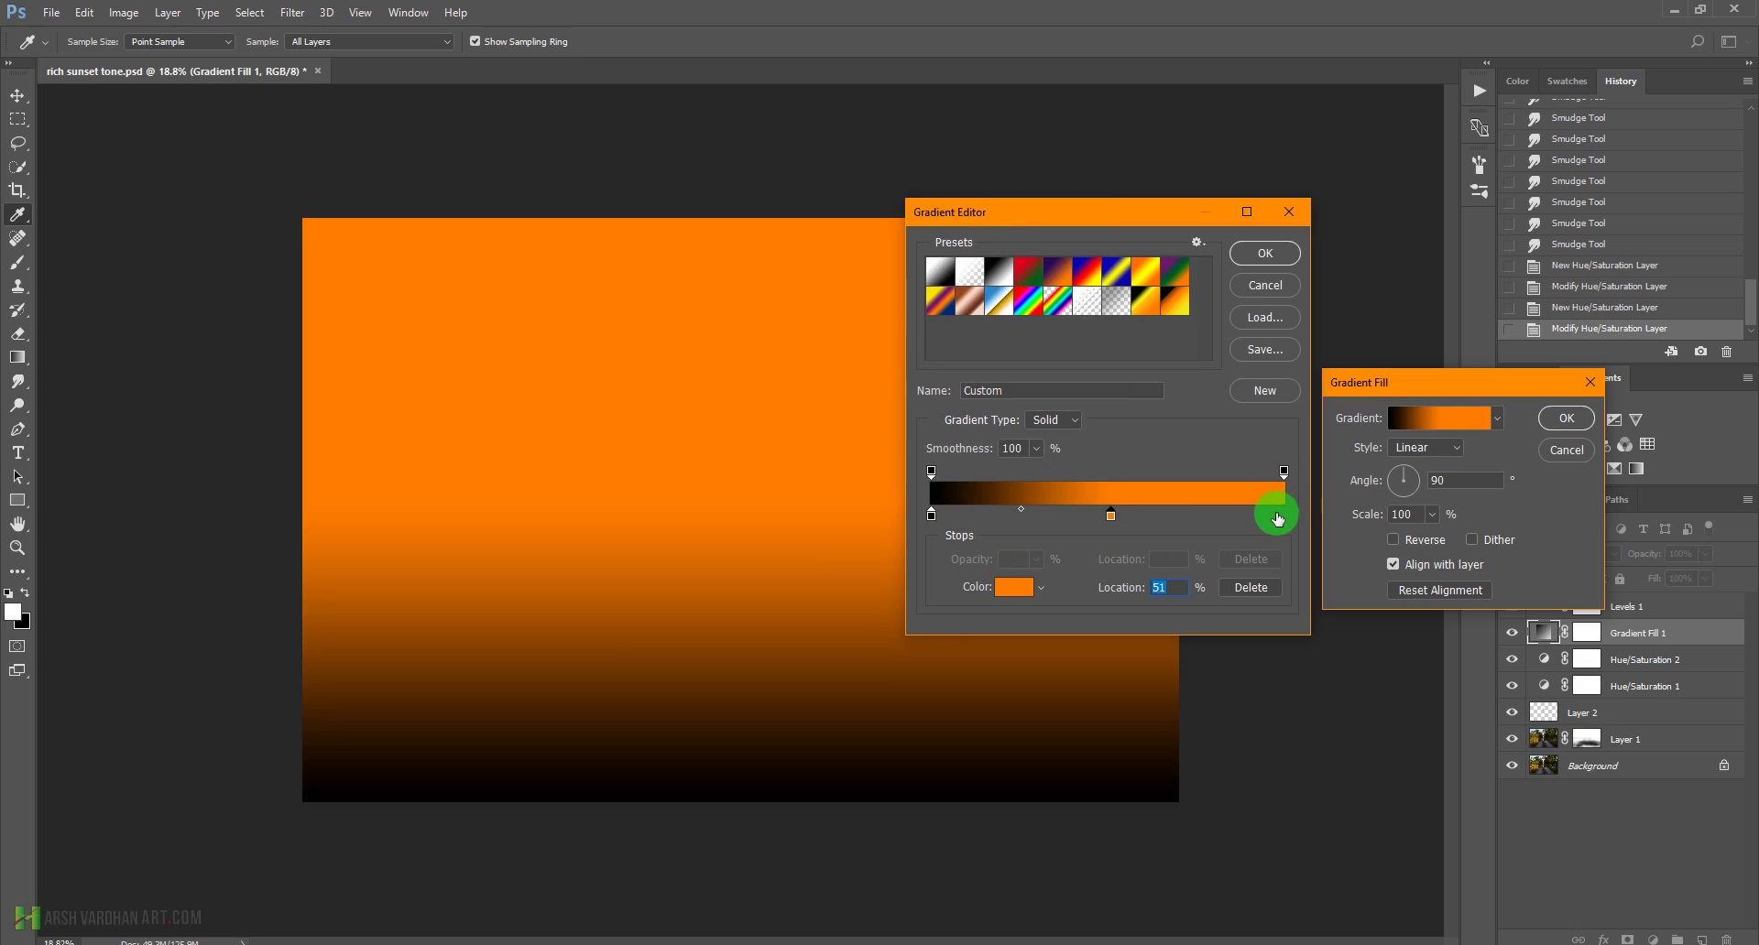
pyautogui.moveTo(1280, 519); pyautogui.dragTo(1289, 520)
pyautogui.click(1016, 587)
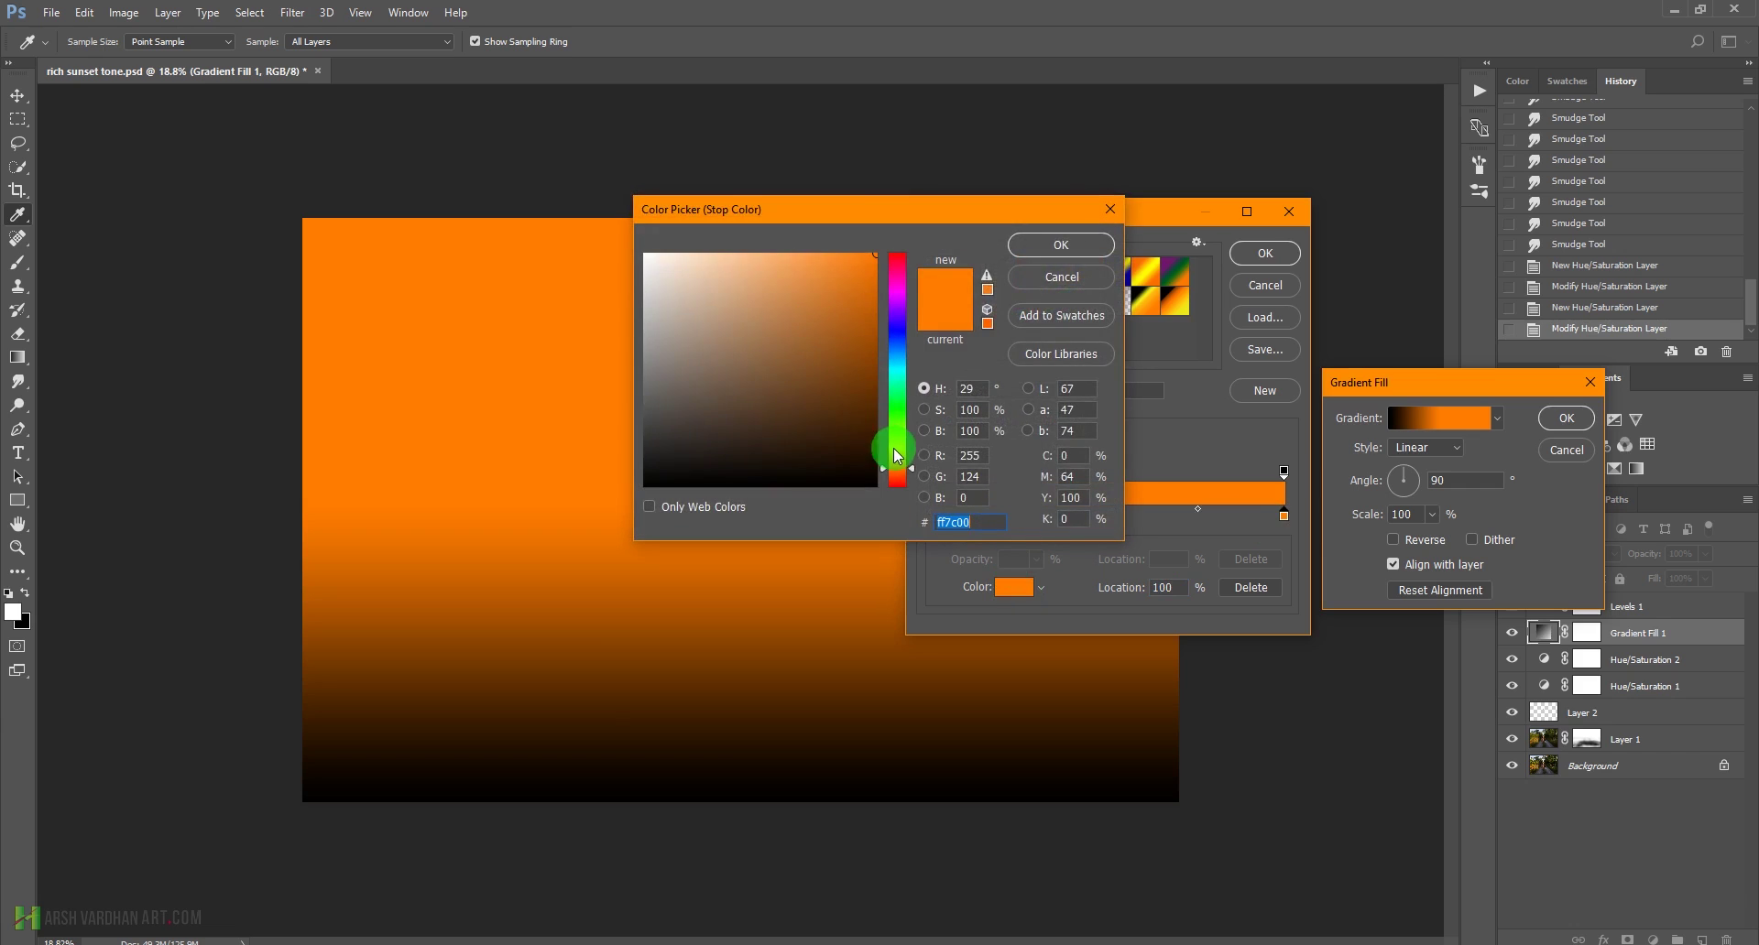
pyautogui.click(897, 444)
pyautogui.moveTo(897, 443); pyautogui.dragTo(897, 447)
pyautogui.moveTo(874, 357); pyautogui.dragTo(874, 256)
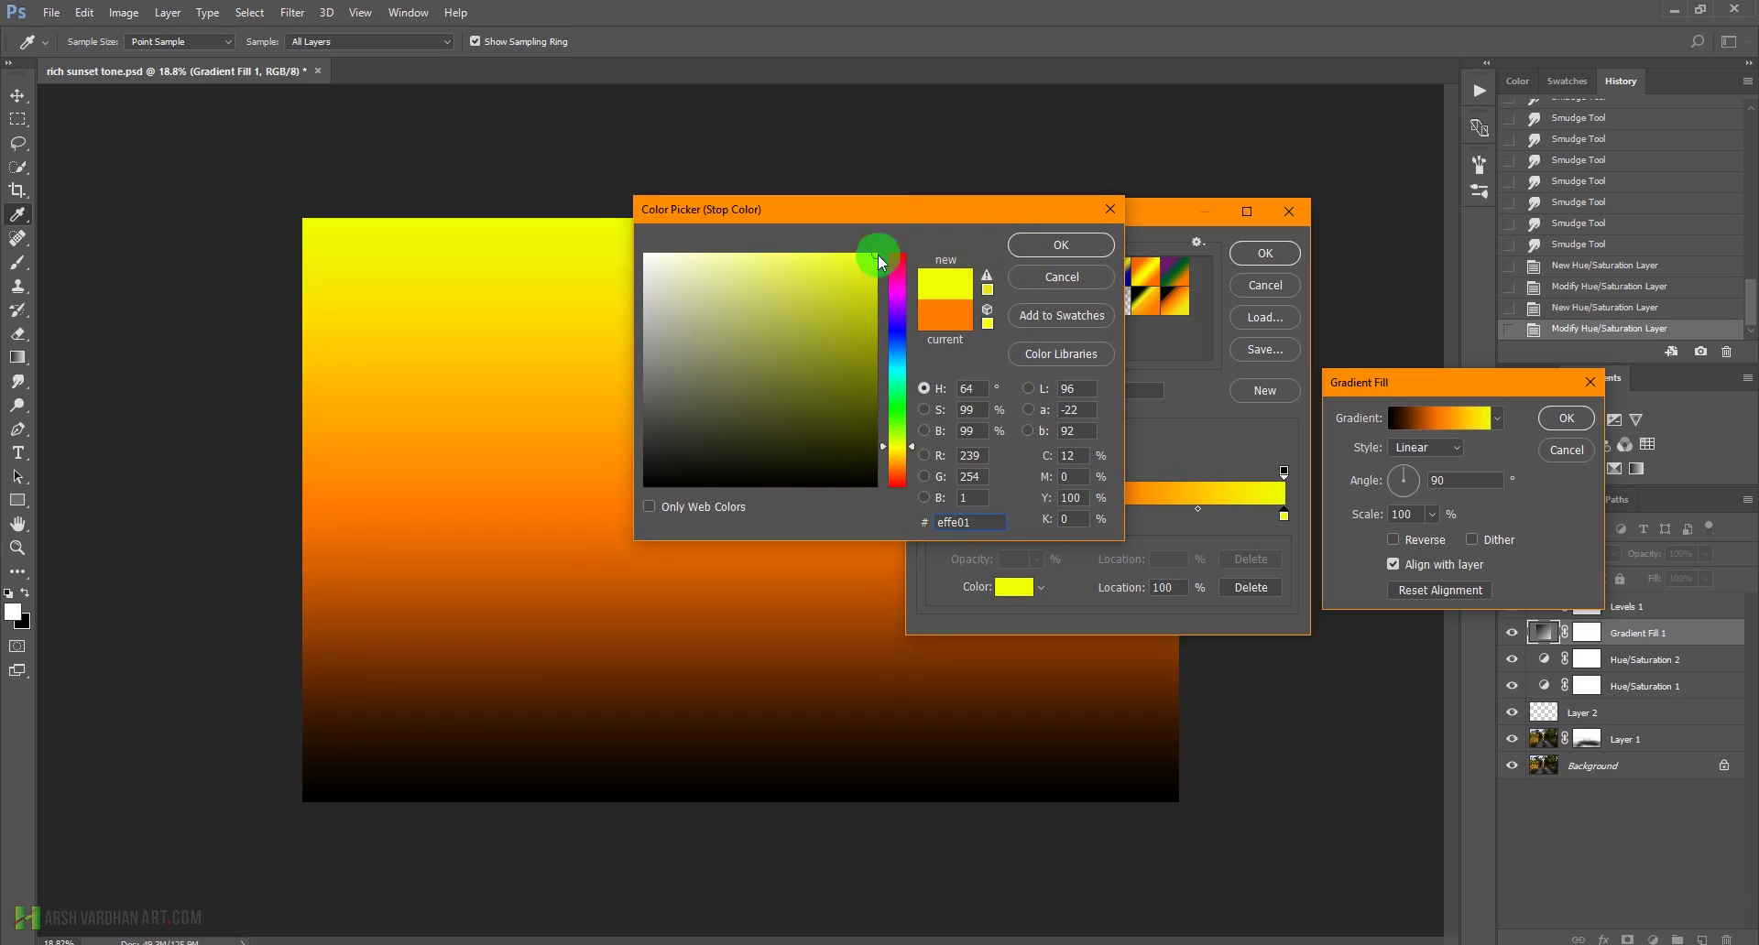
pyautogui.click(1071, 242)
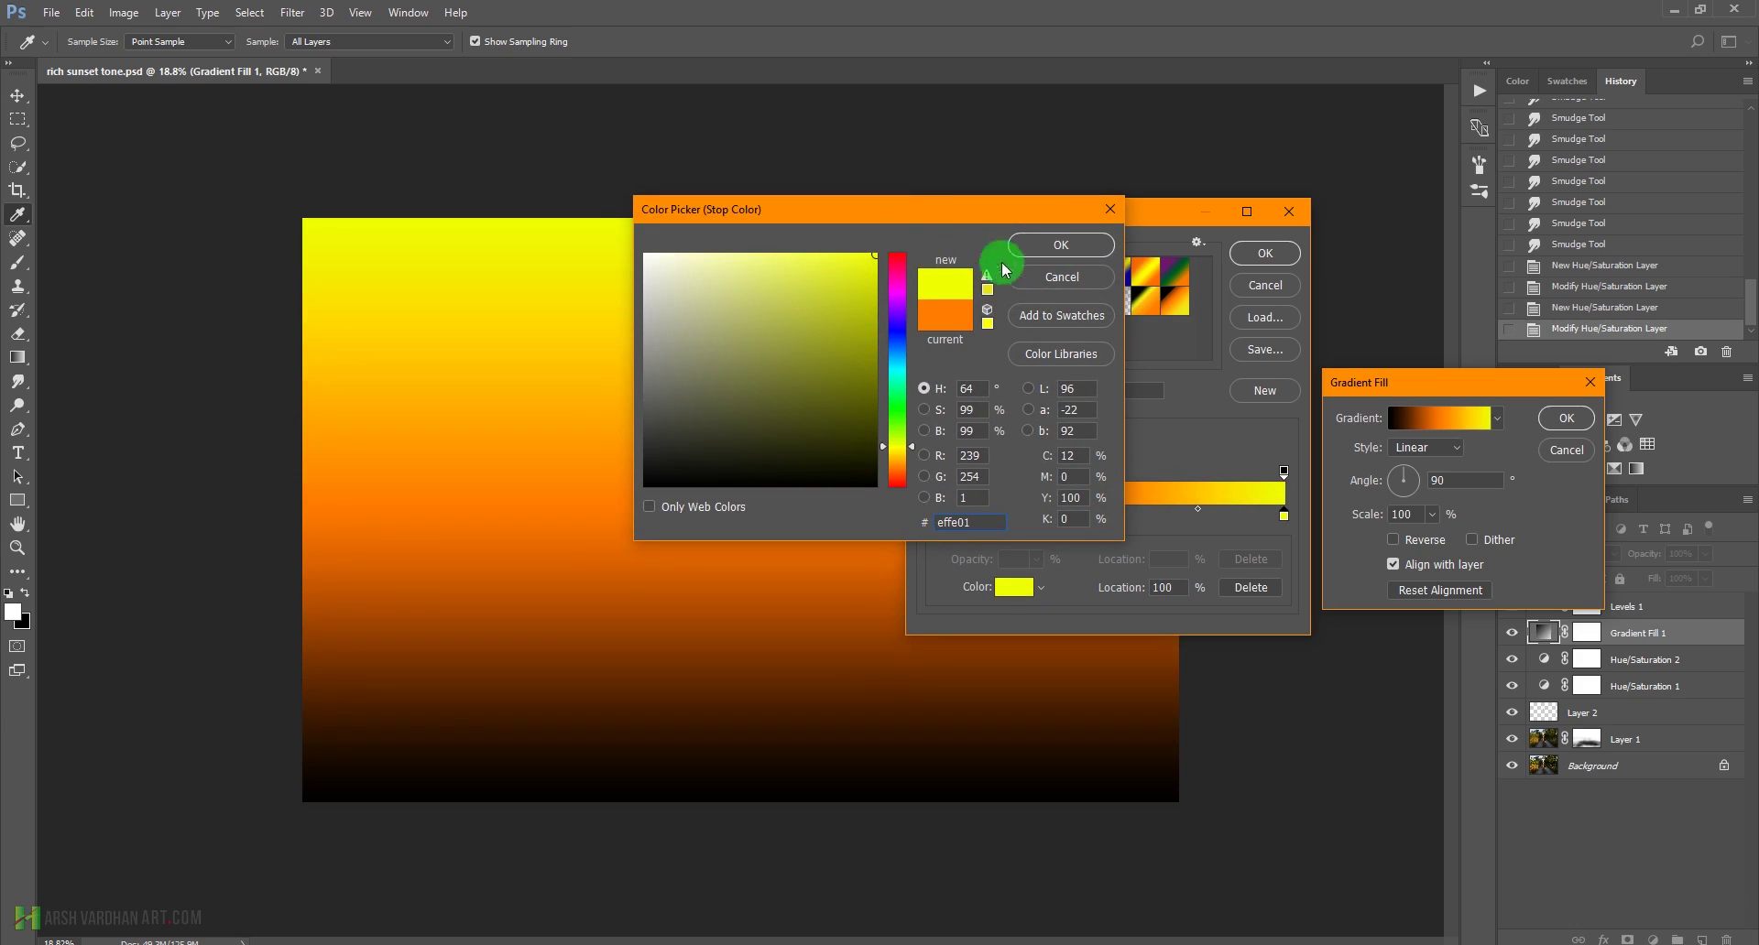
pyautogui.click(1047, 259)
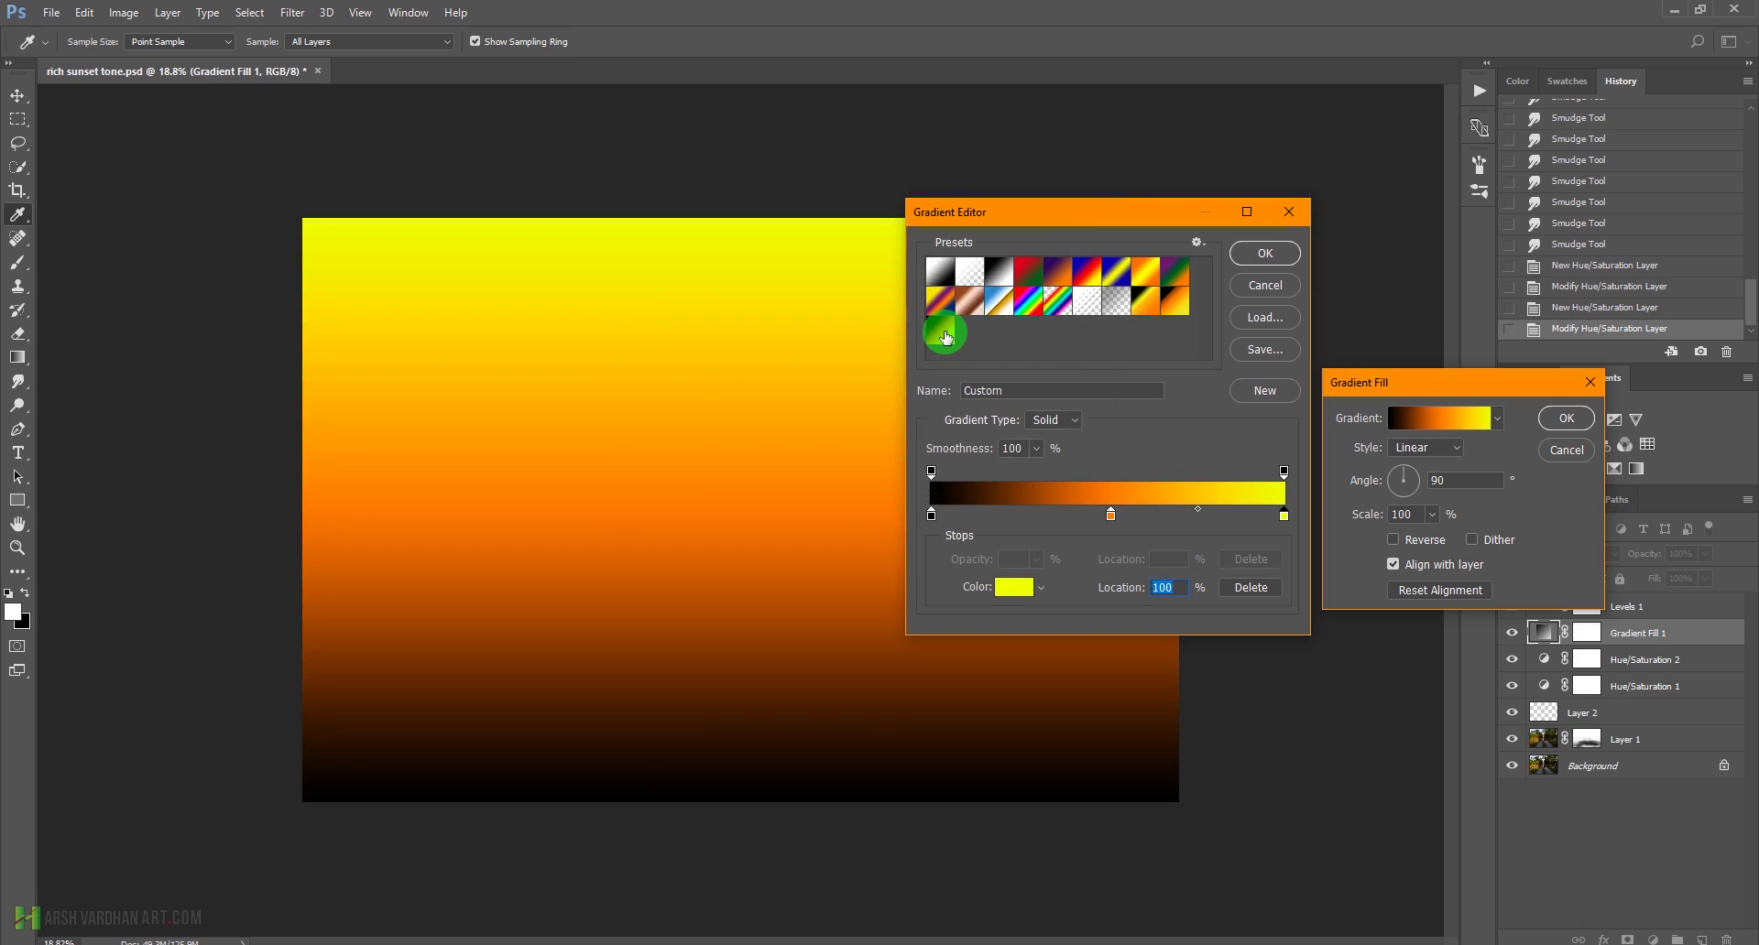
# Make the gradient fill radial and reversed, and centre its yellow glow in the upper-right area of the image
pyautogui.click(1263, 256)
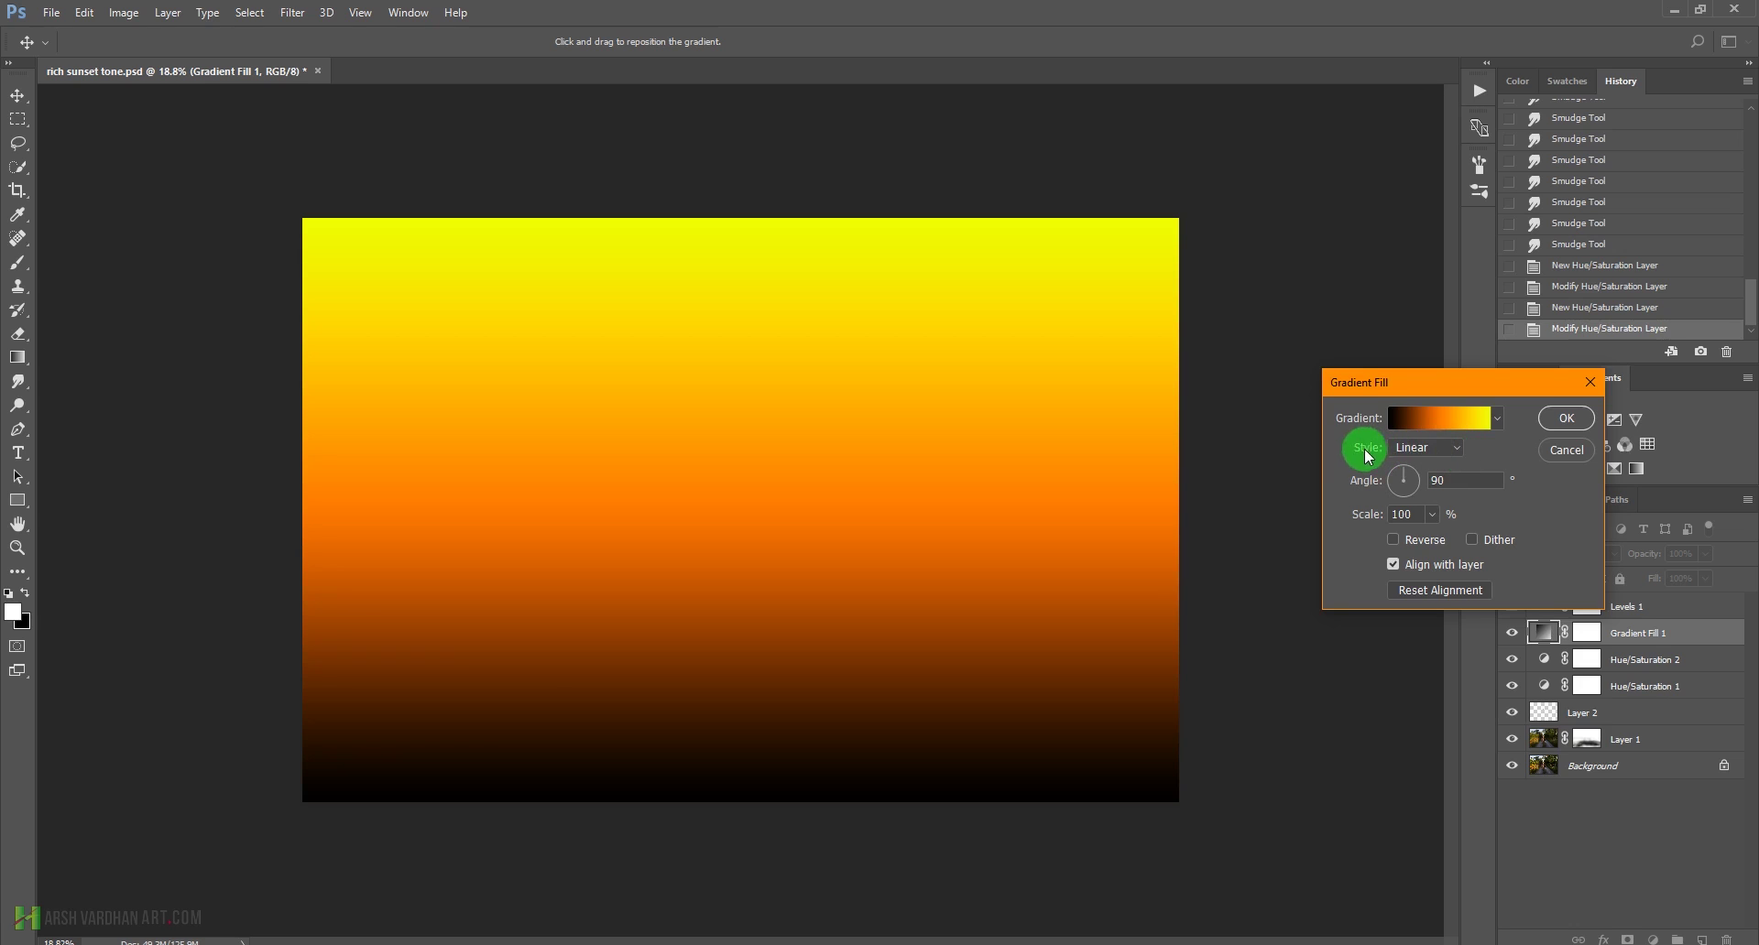
pyautogui.moveTo(1440, 389); pyautogui.dragTo(1406, 320)
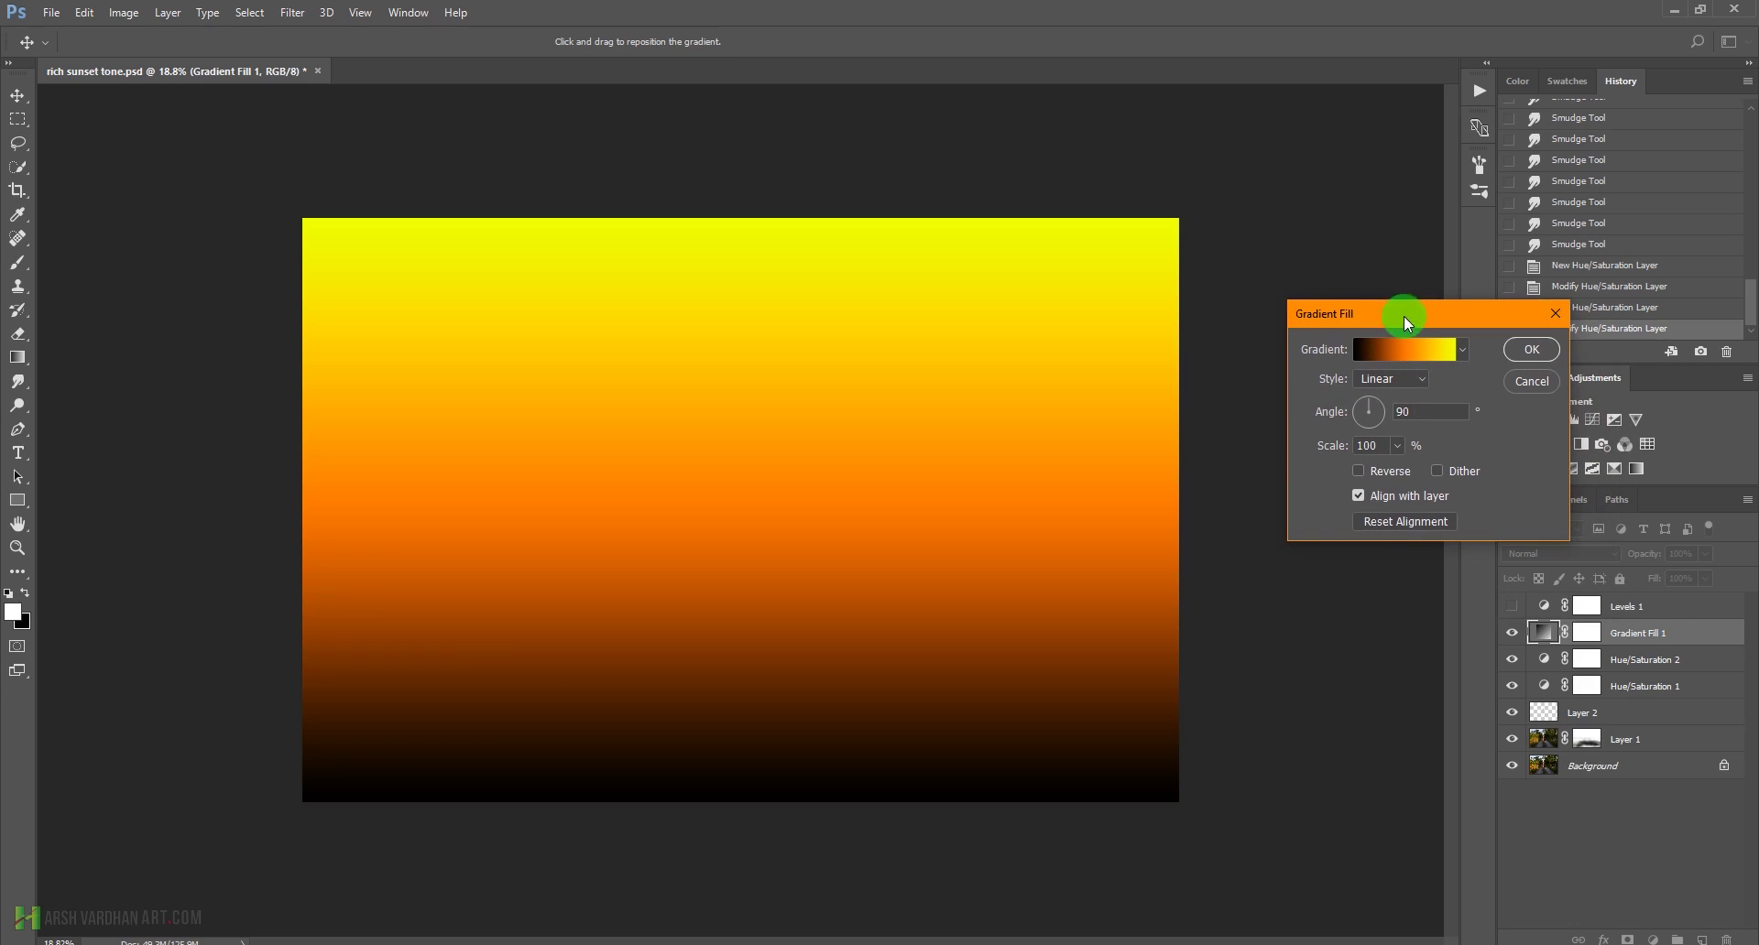
pyautogui.click(1419, 381)
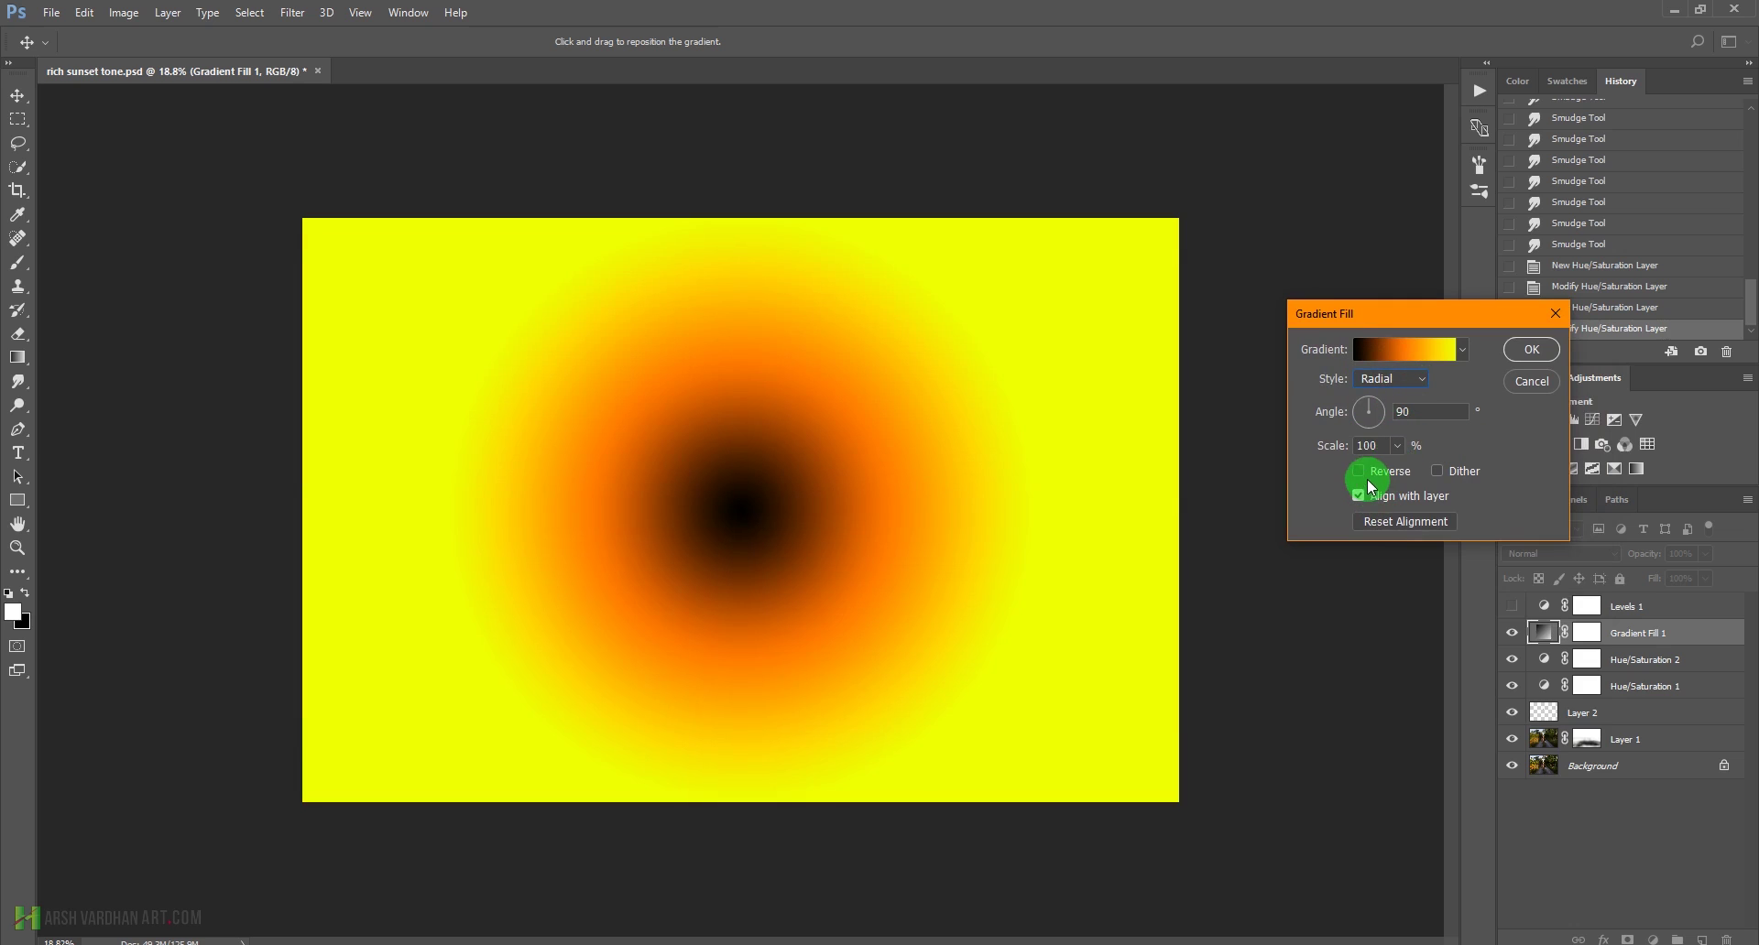
pyautogui.click(1358, 472)
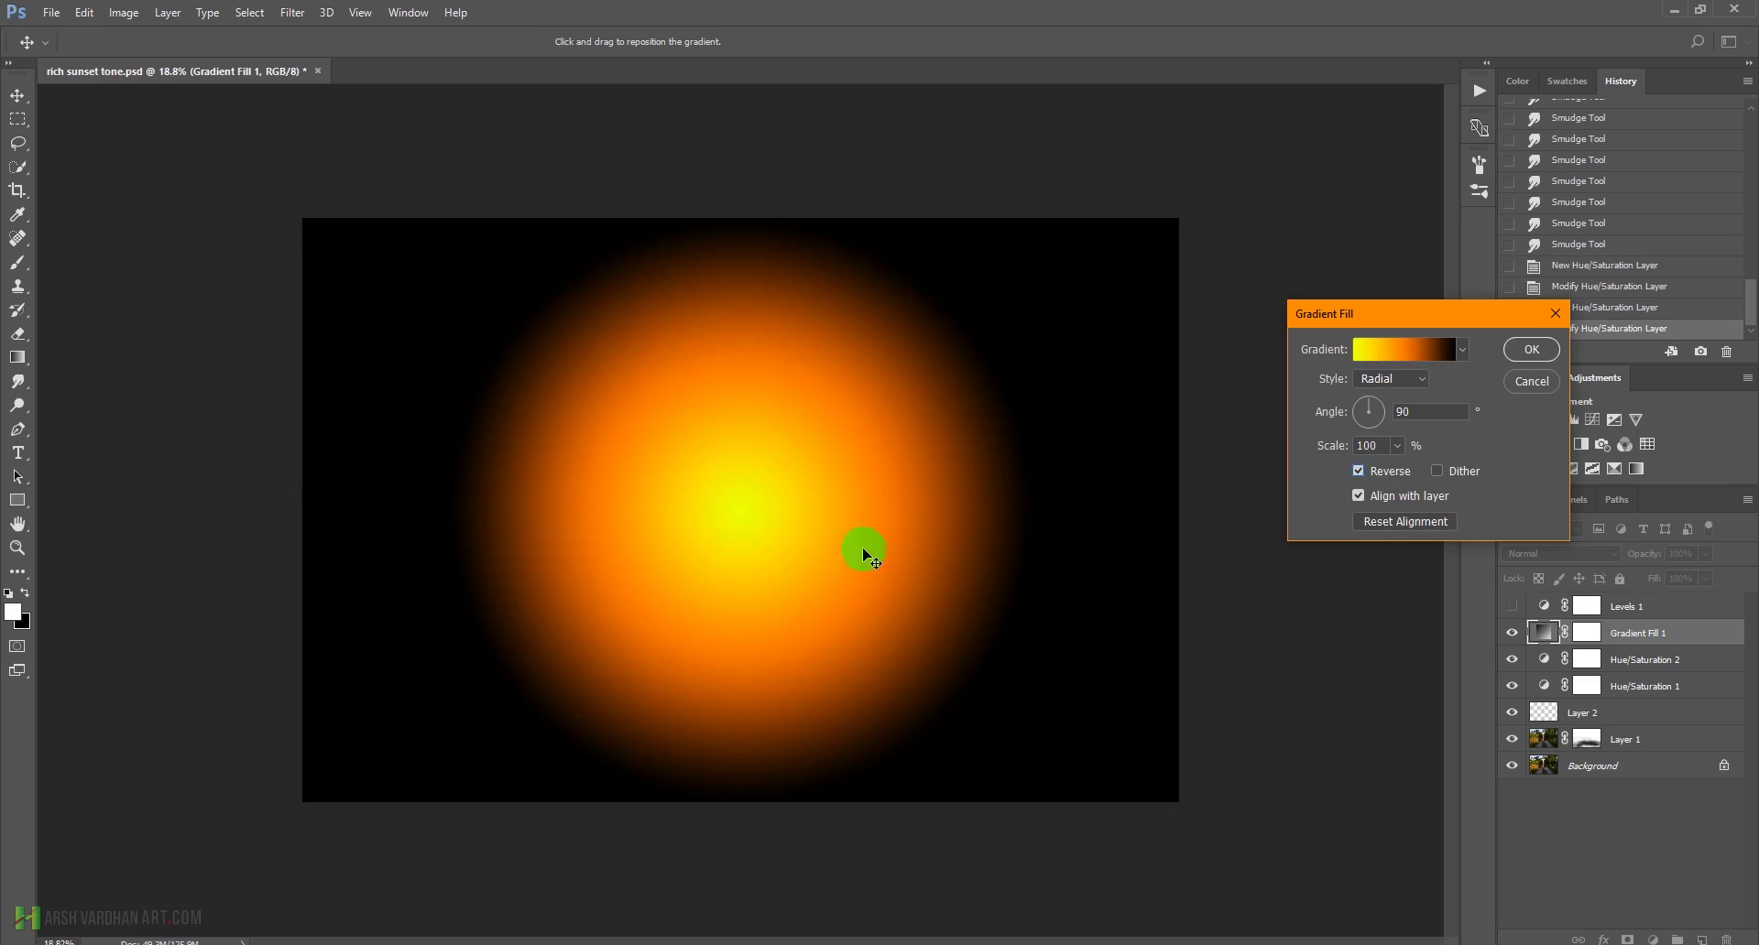
pyautogui.moveTo(774, 518); pyautogui.dragTo(1065, 400)
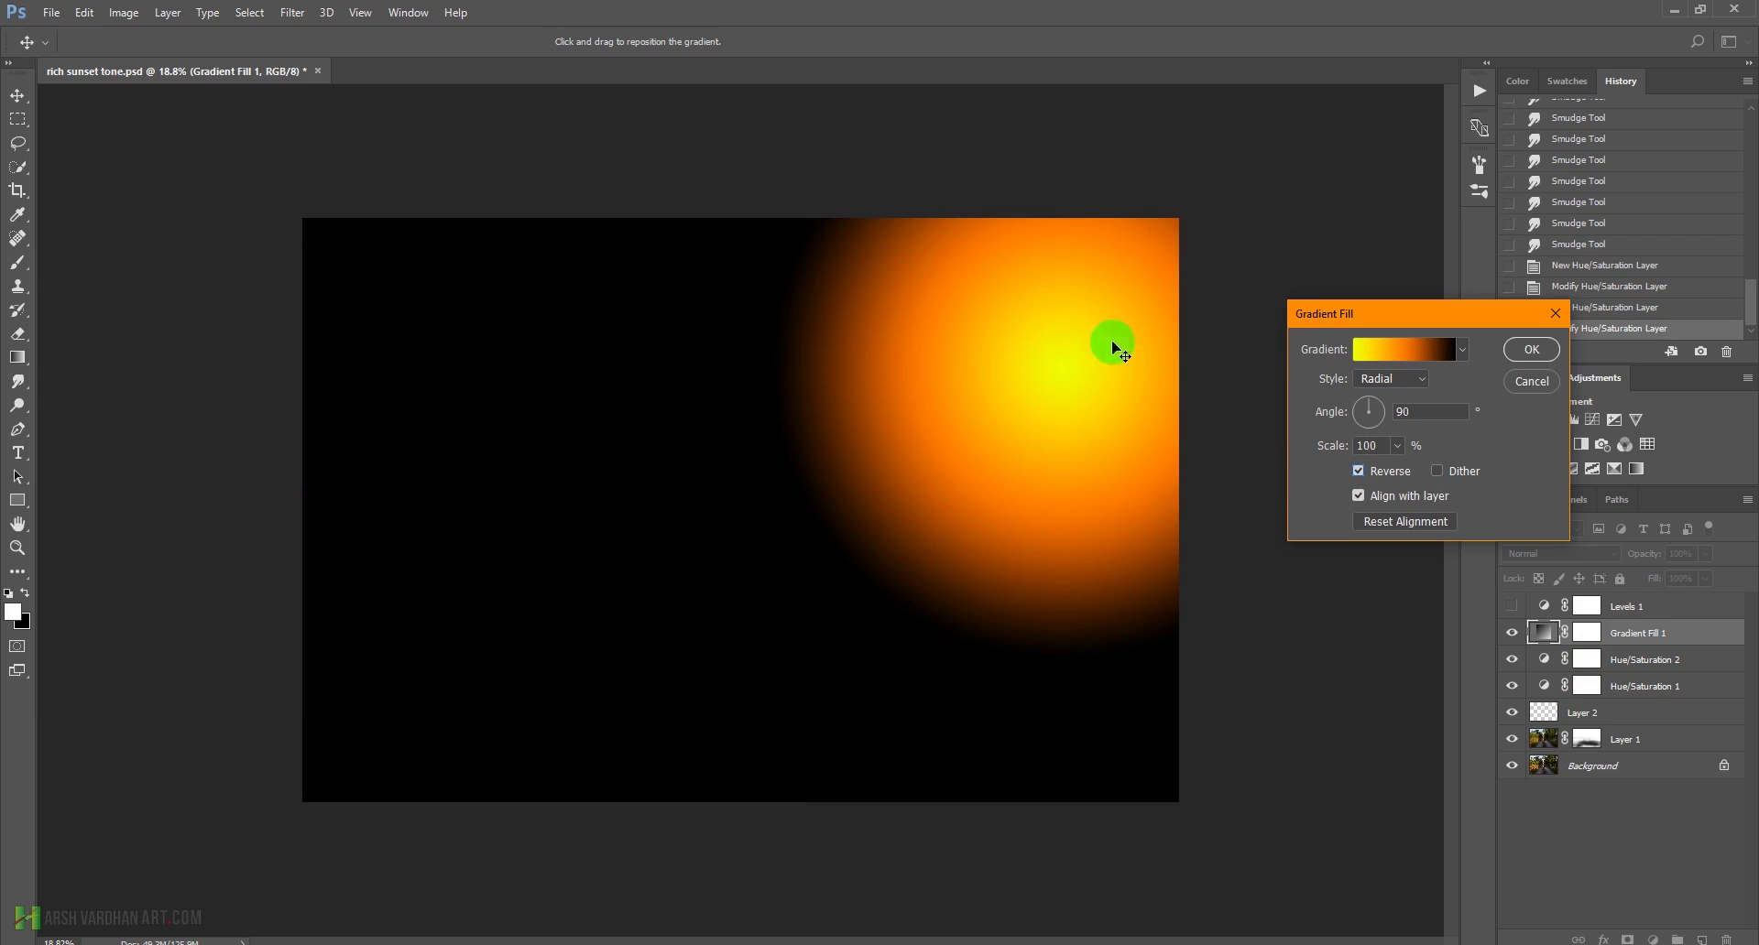
pyautogui.click(1532, 355)
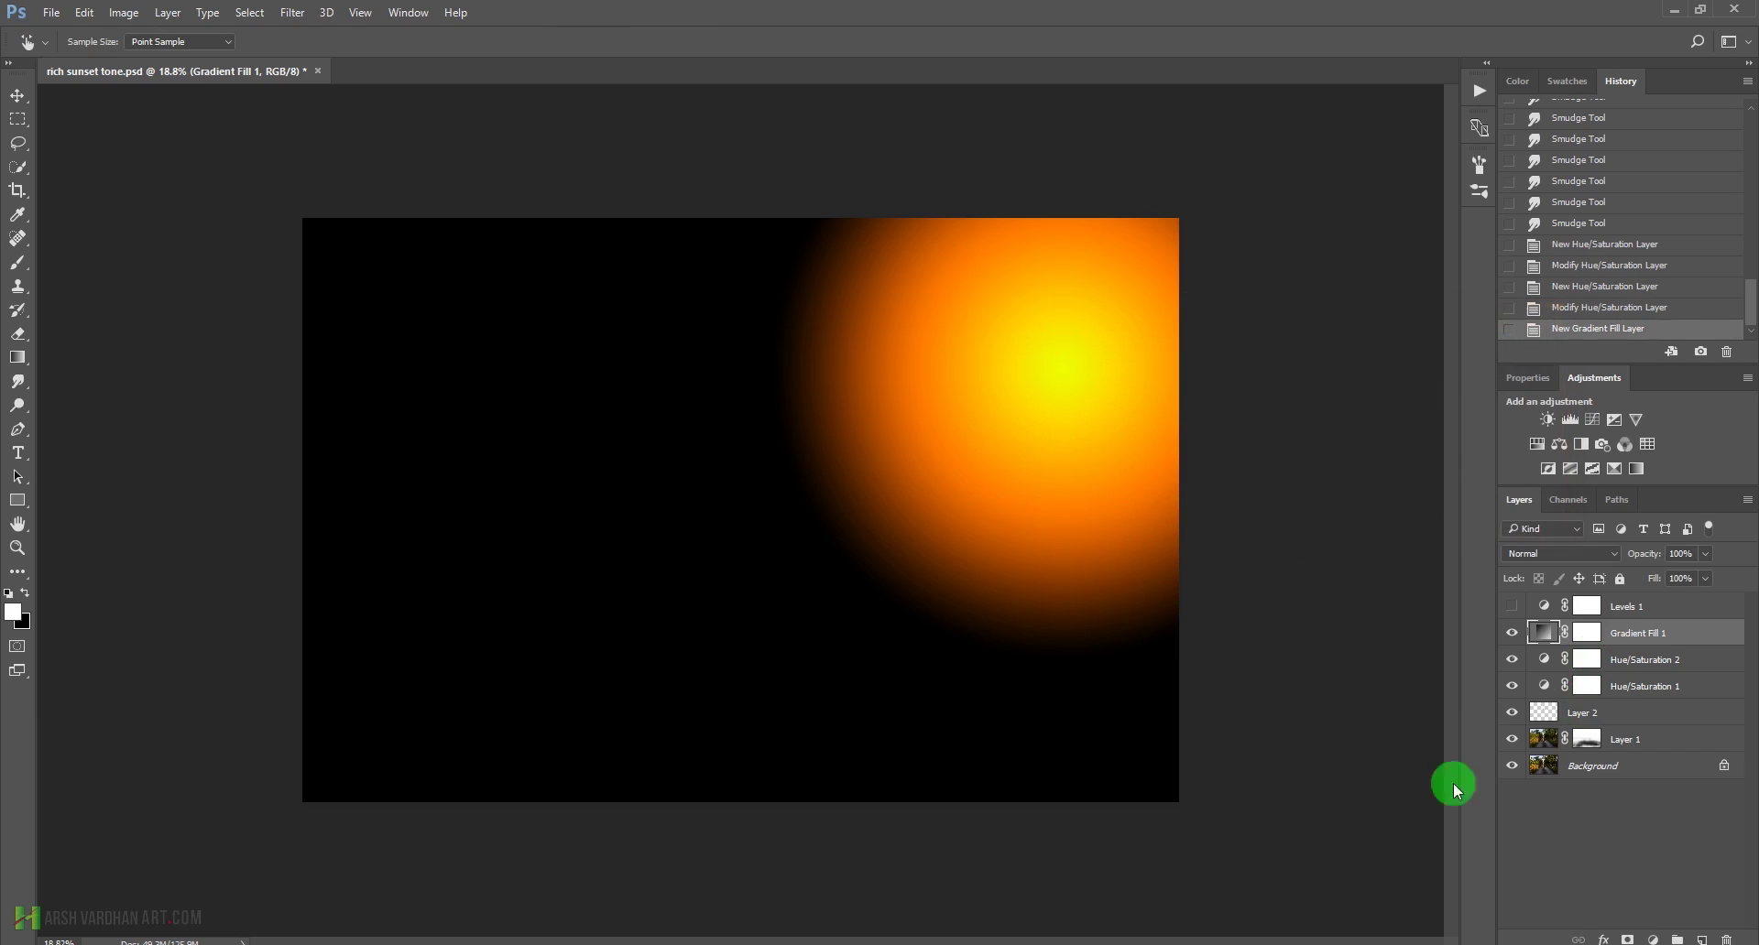
# Set the Gradient Fill 1 layer's blend mode to Screen and shift its glow closer to the image's upper-right corner
pyautogui.click(1564, 554)
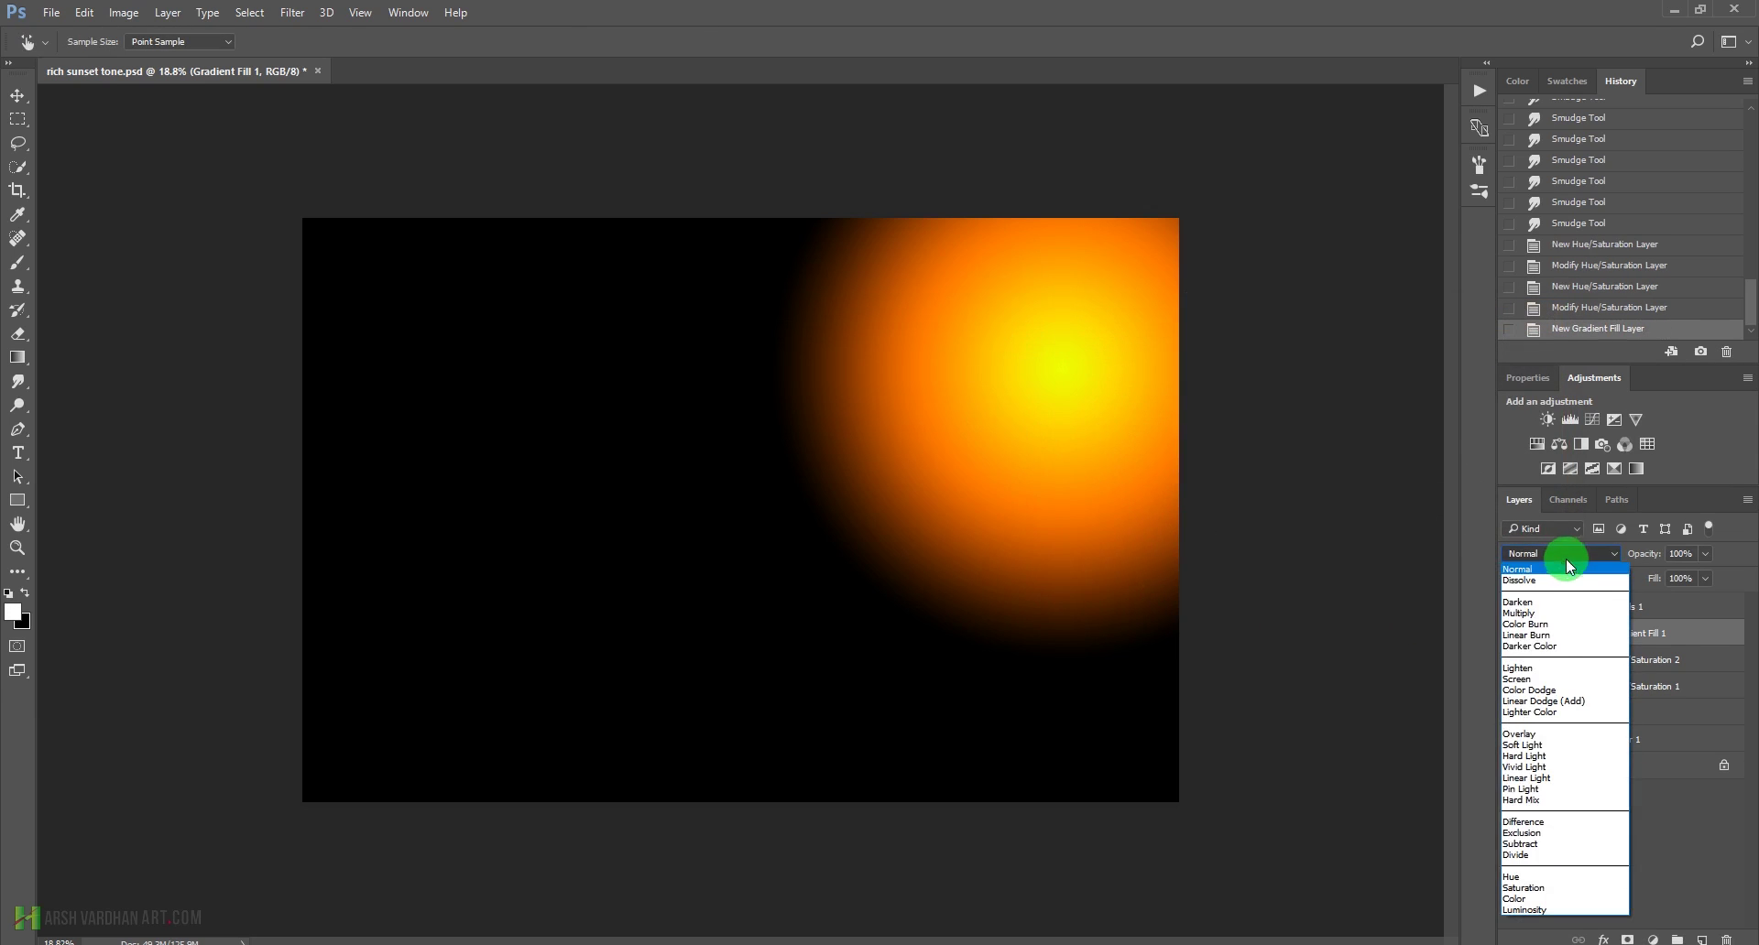
pyautogui.click(1537, 676)
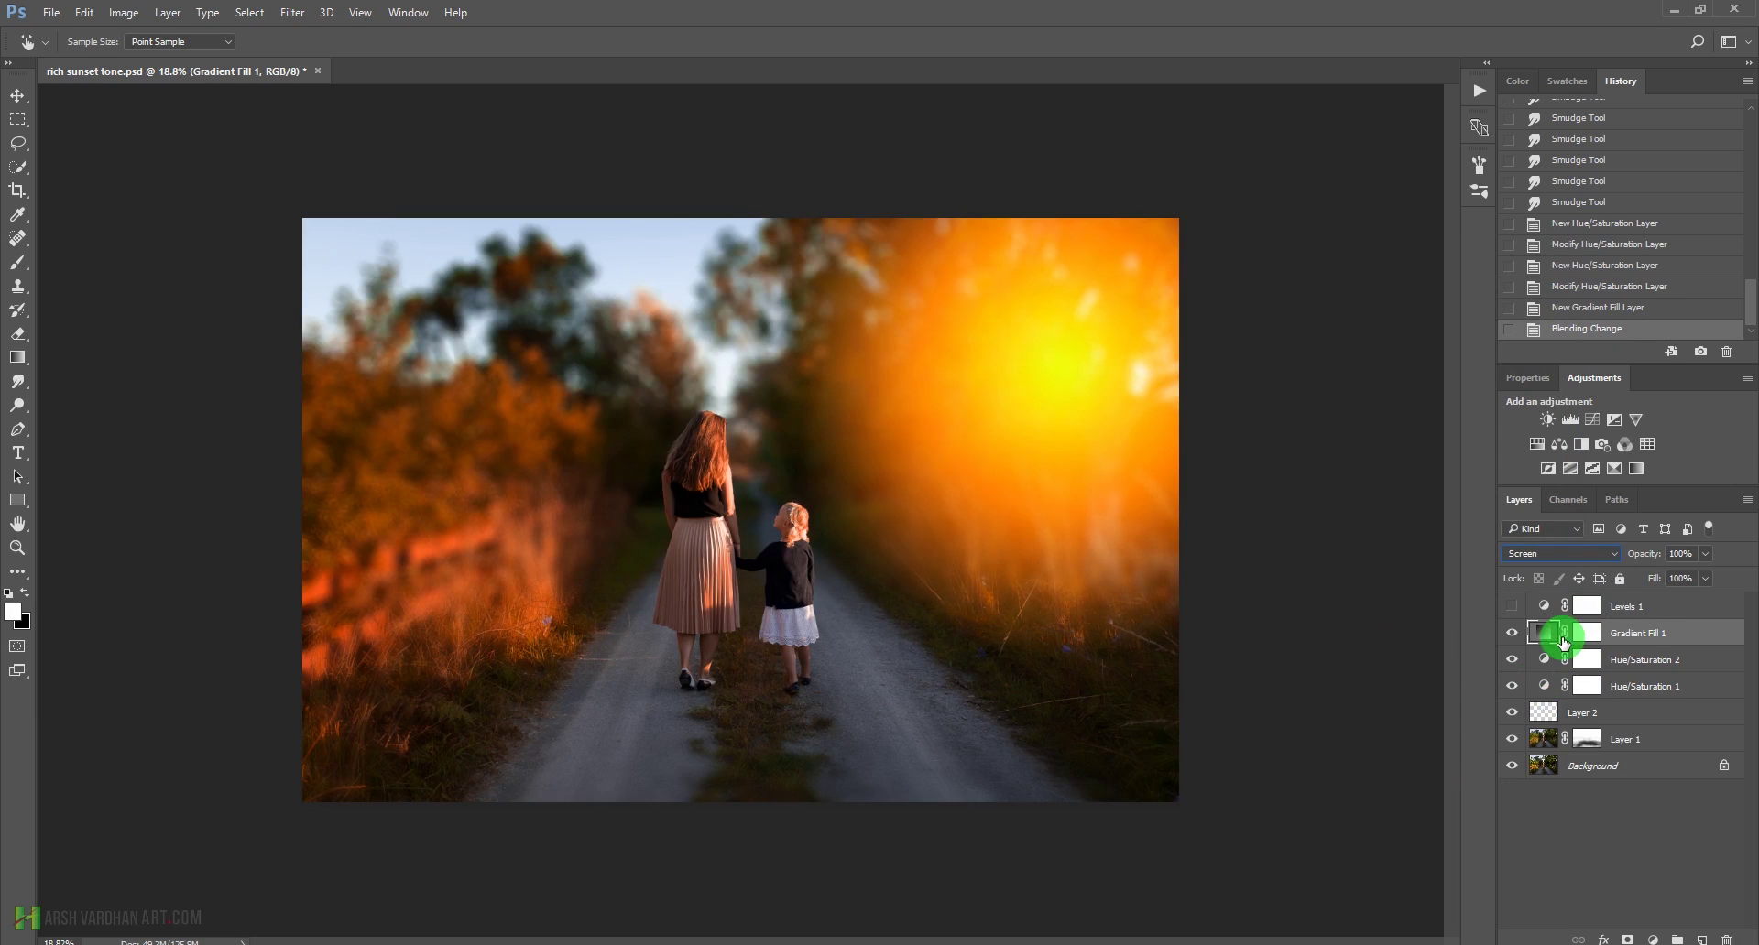
pyautogui.doubleClick(1542, 639)
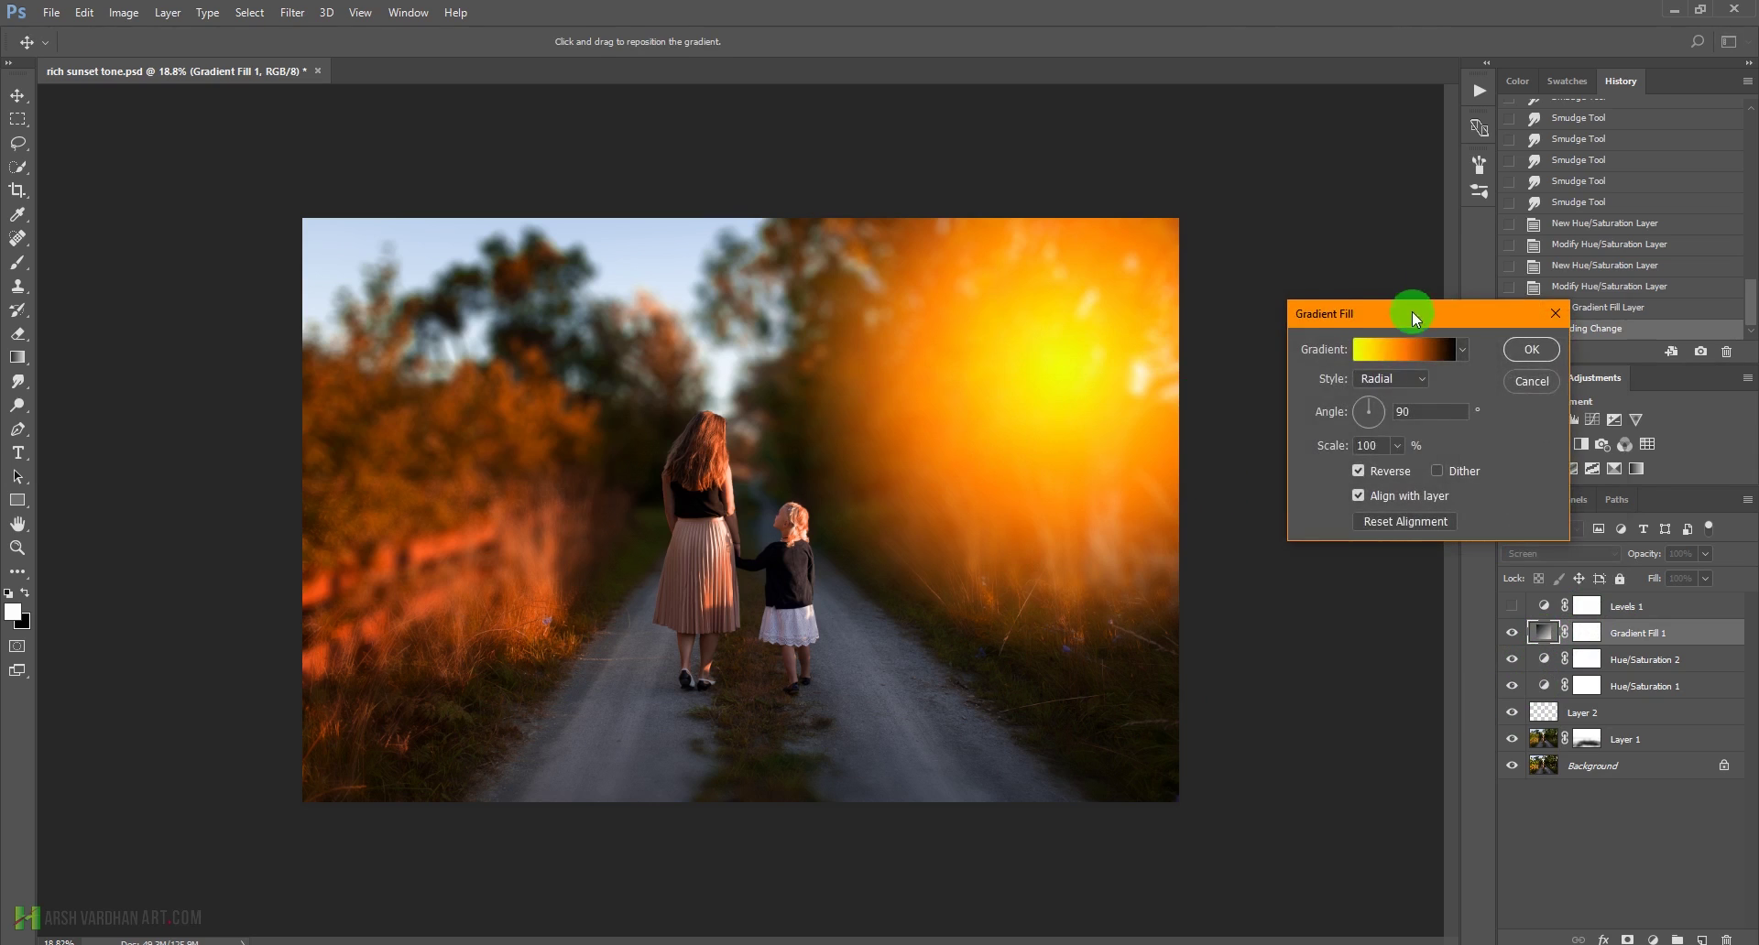
pyautogui.moveTo(1411, 312); pyautogui.dragTo(1473, 289)
pyautogui.moveTo(1071, 365); pyautogui.dragTo(1138, 290)
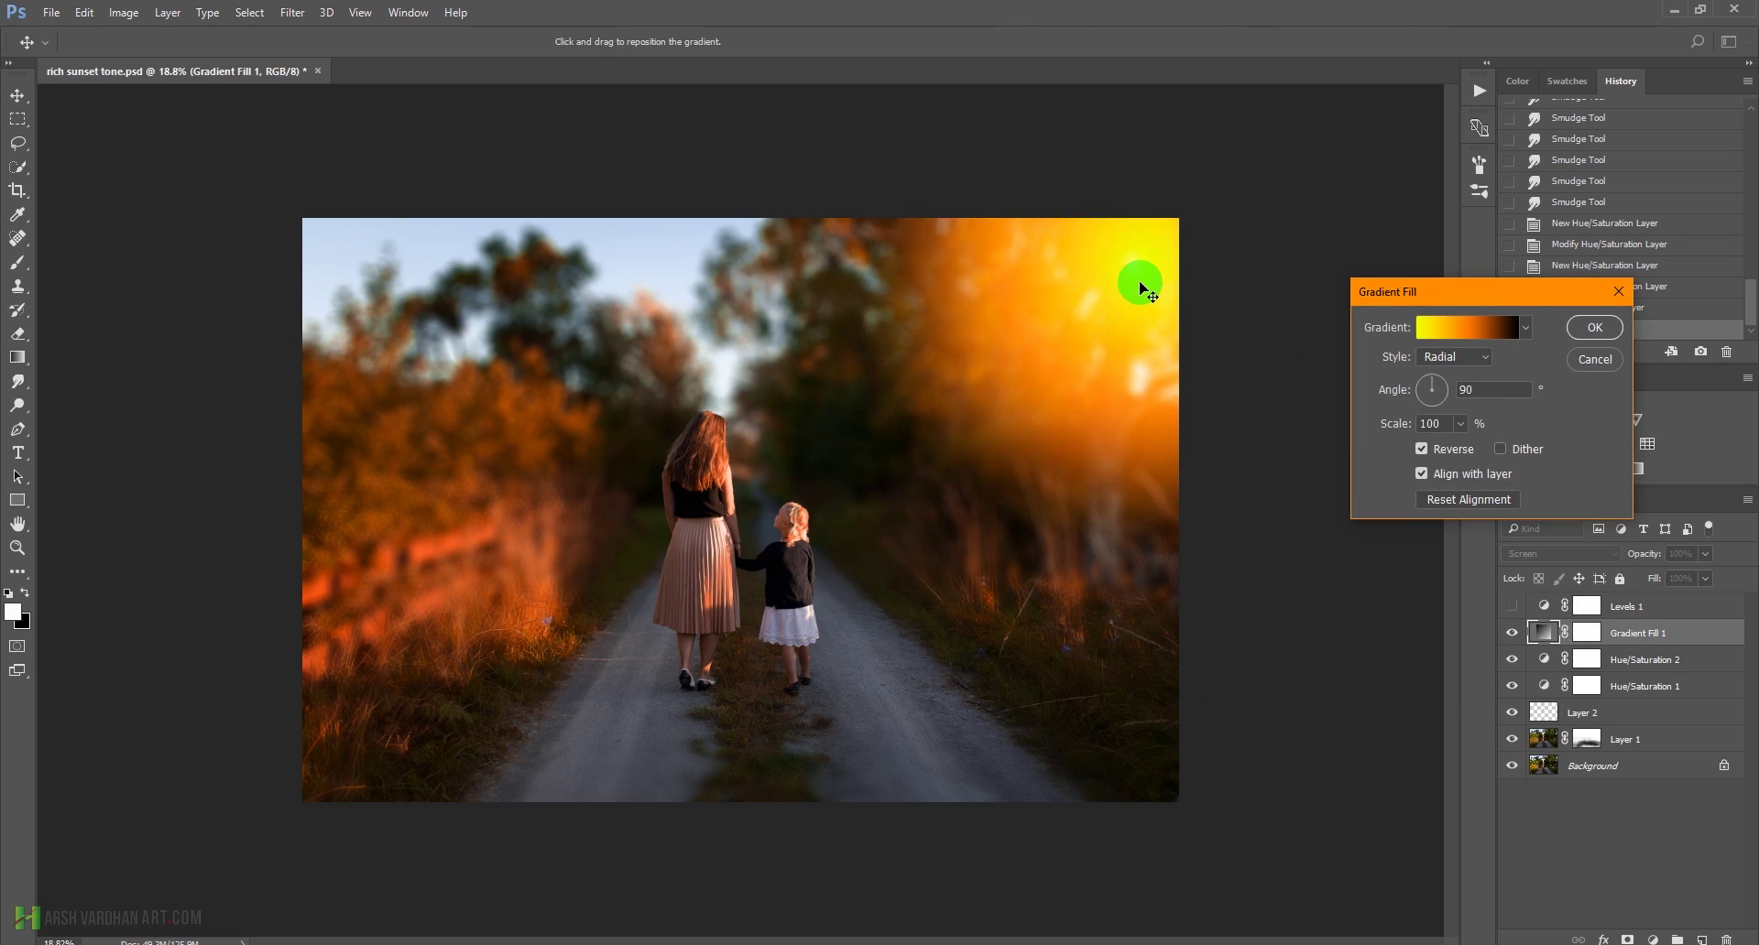
# Scale the Gradient Fill 1 gradient to 243%, re-centre it near the image's upper-right corner, and set the layer's opacity to 76%
pyautogui.click(1458, 425)
pyautogui.moveTo(1466, 451); pyautogui.dragTo(1476, 453)
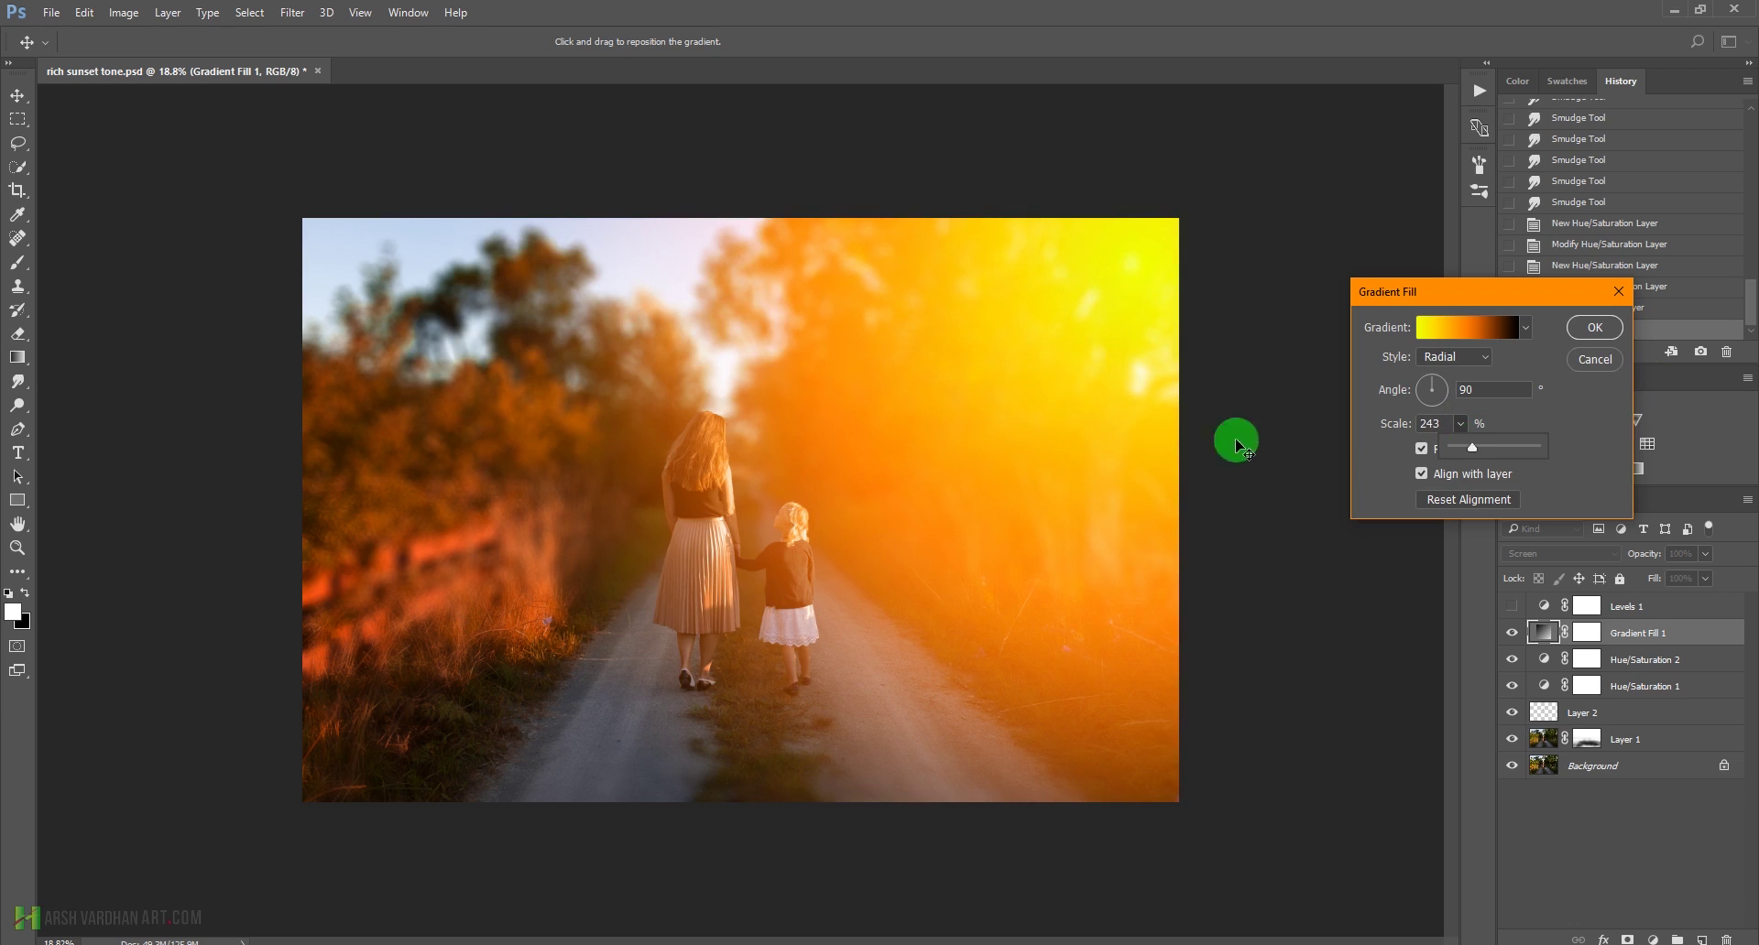
pyautogui.moveTo(1099, 361); pyautogui.dragTo(1135, 299)
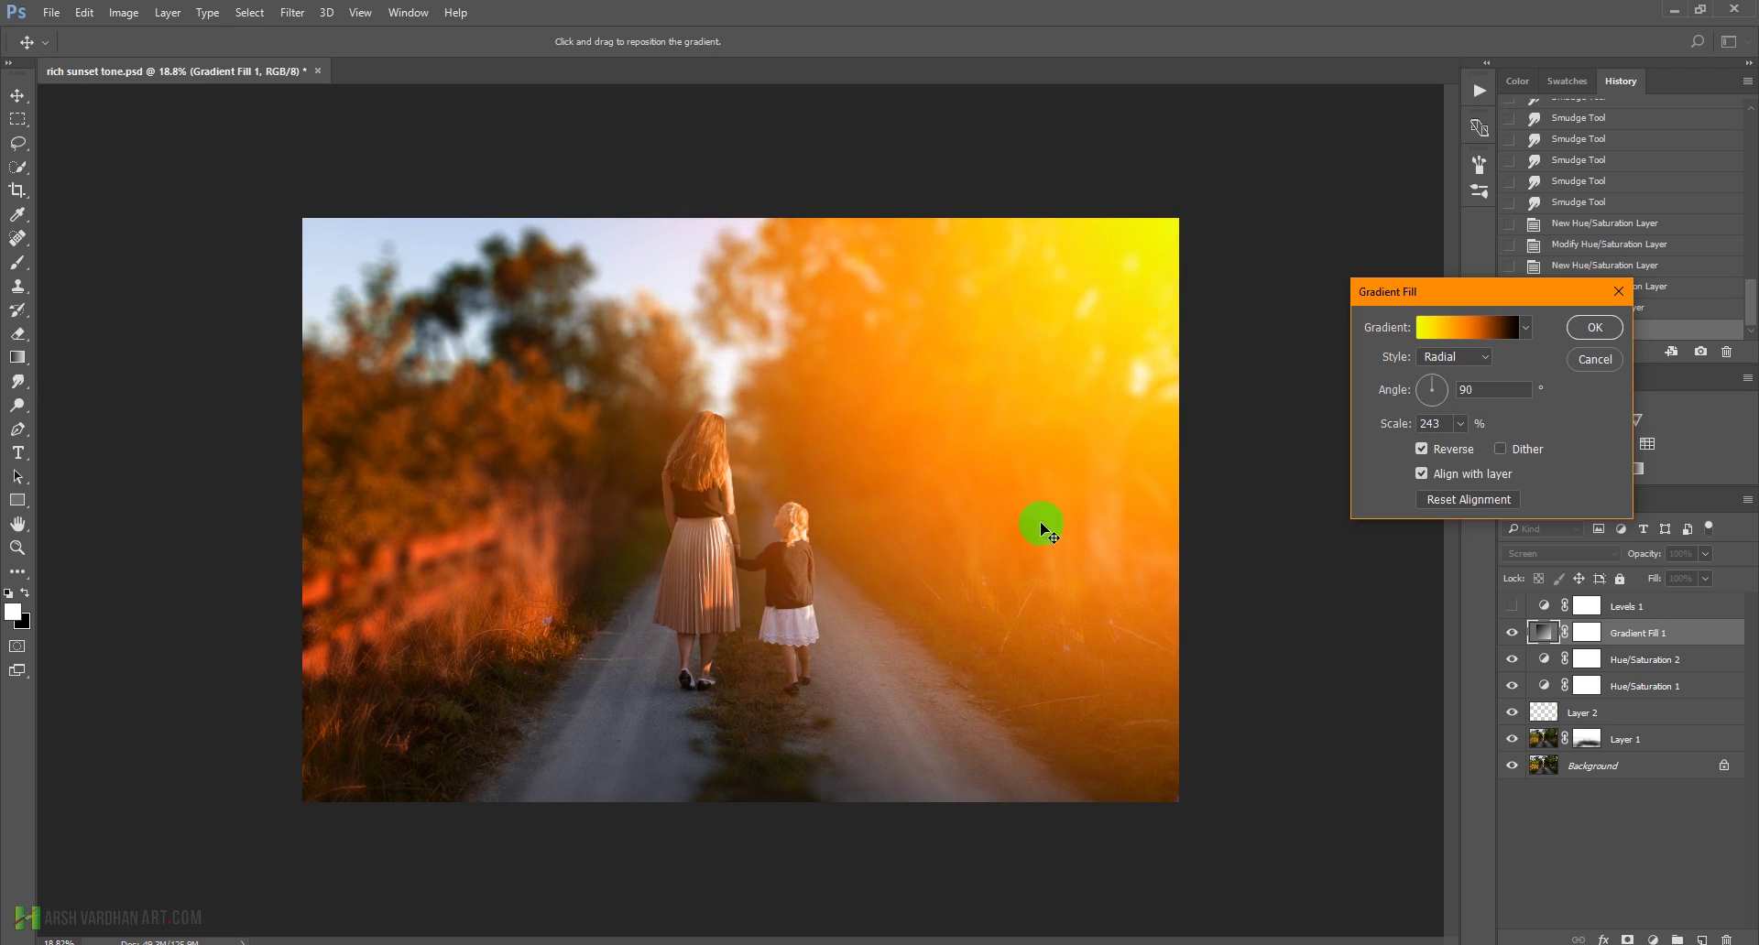
pyautogui.click(1594, 327)
pyautogui.click(1703, 556)
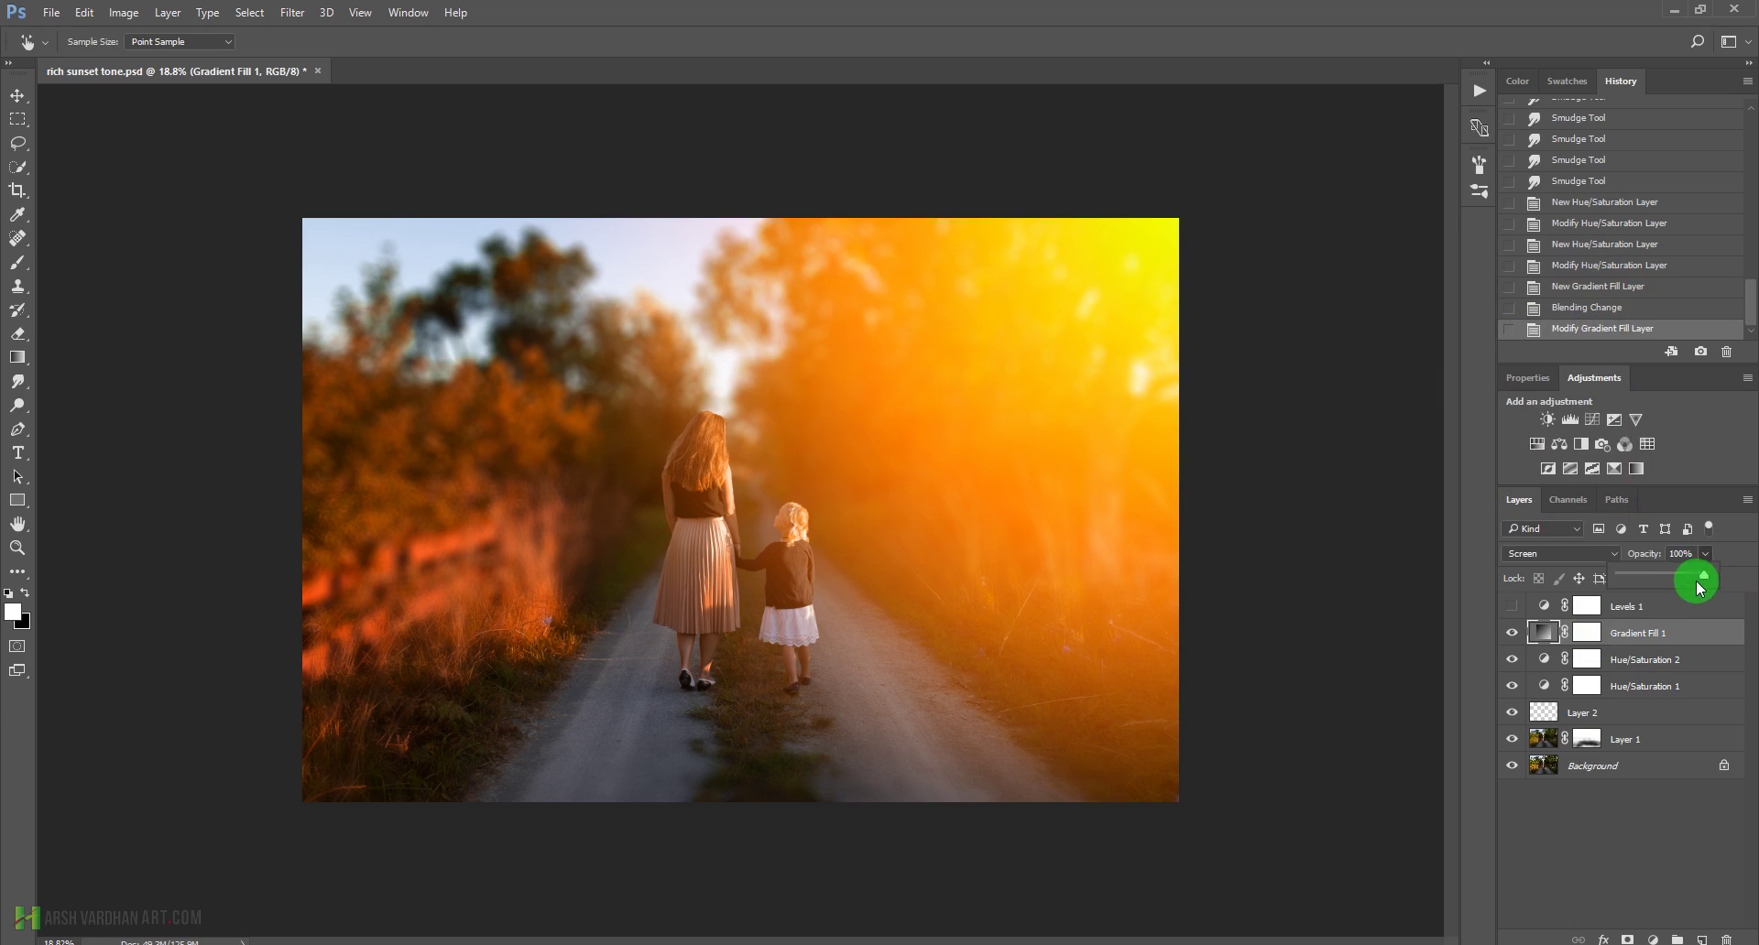
pyautogui.moveTo(1686, 582); pyautogui.dragTo(1685, 581)
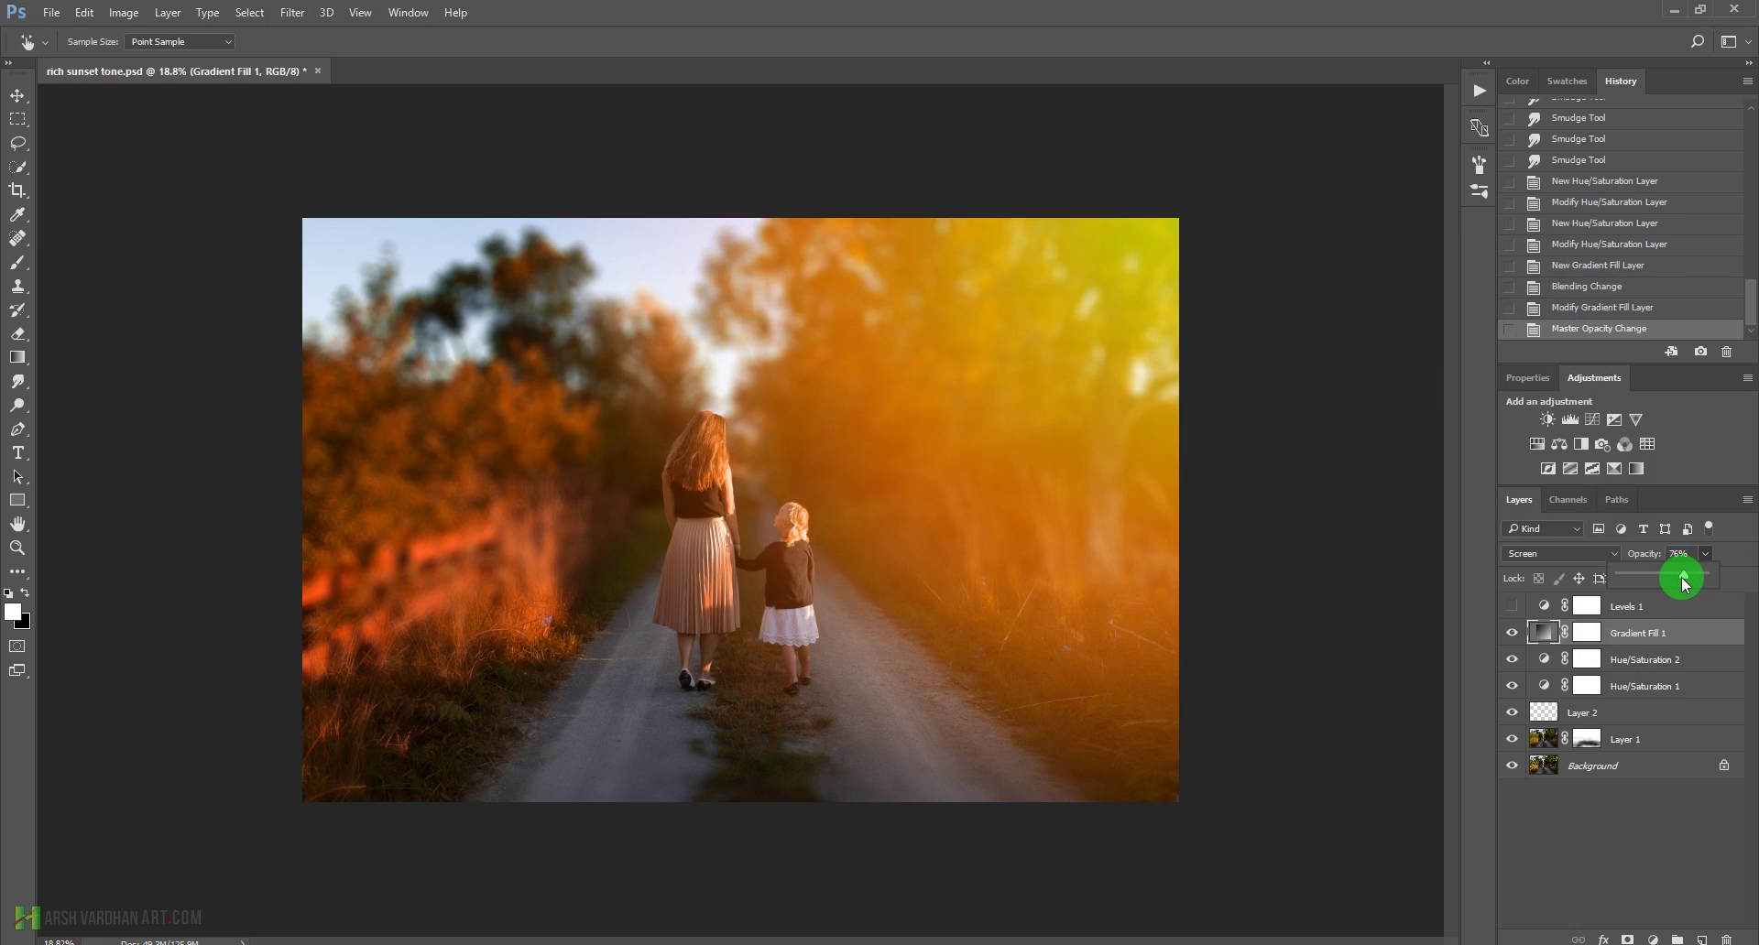
# Duplicate the Gradient Fill 1 layer and move the copy's glow beyond the image's upper-left corner
pyautogui.click(1540, 636)
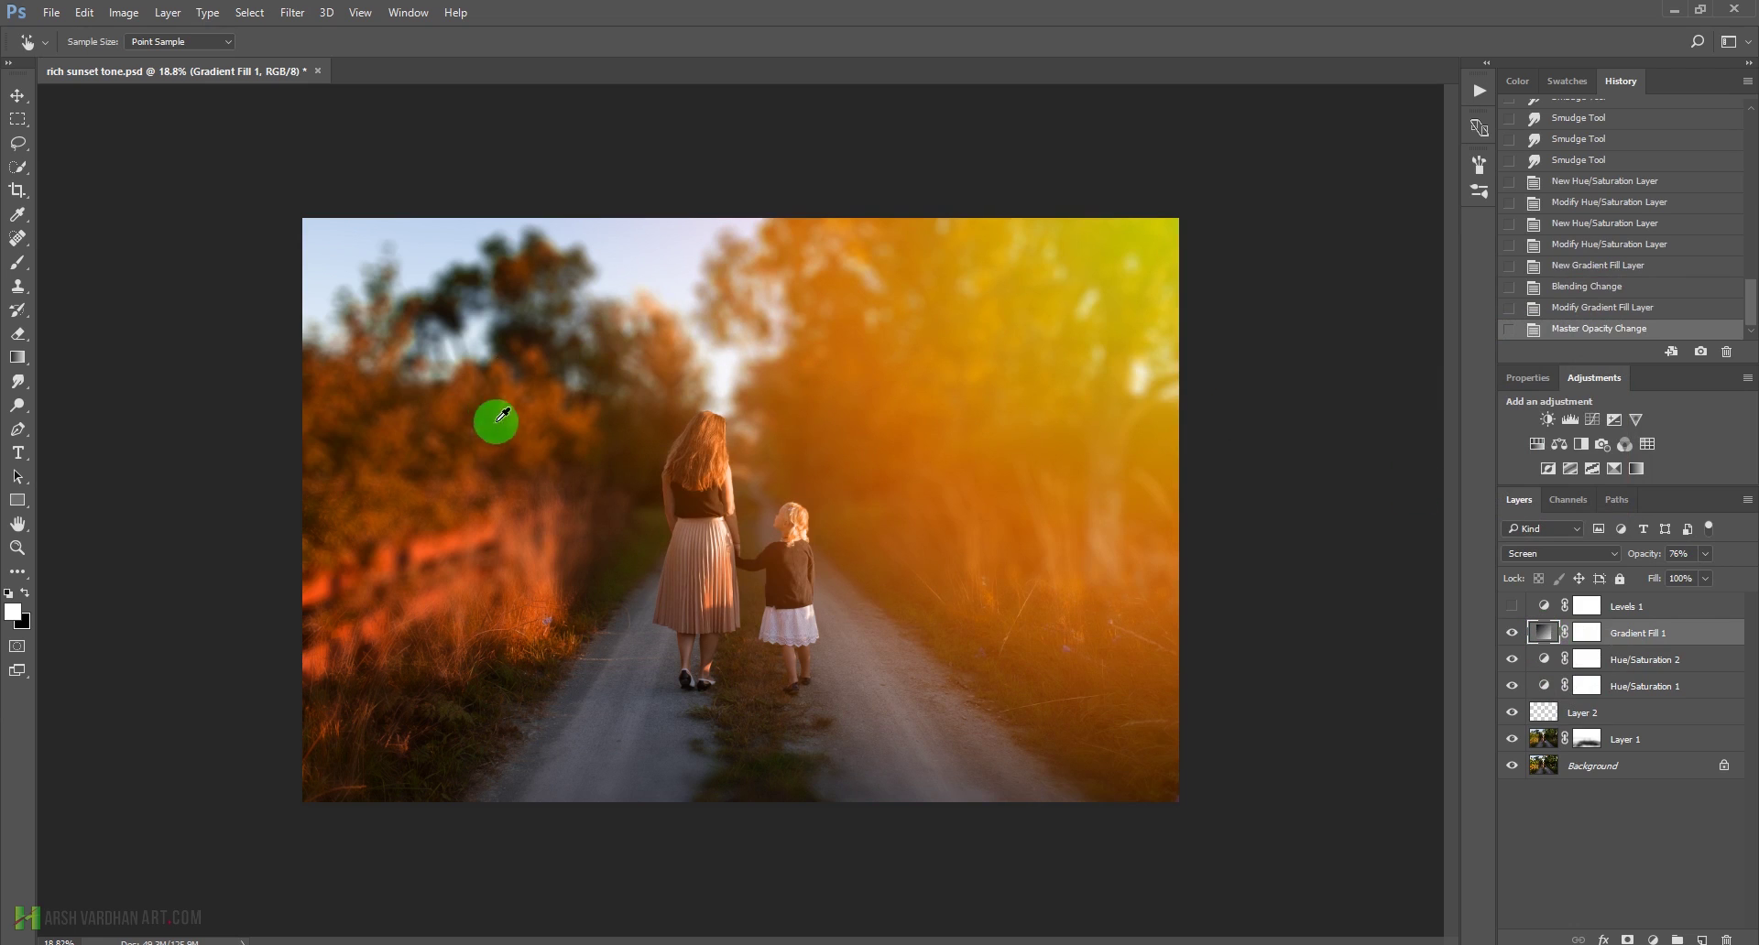
pyautogui.hotkey('ctrl', 'j')
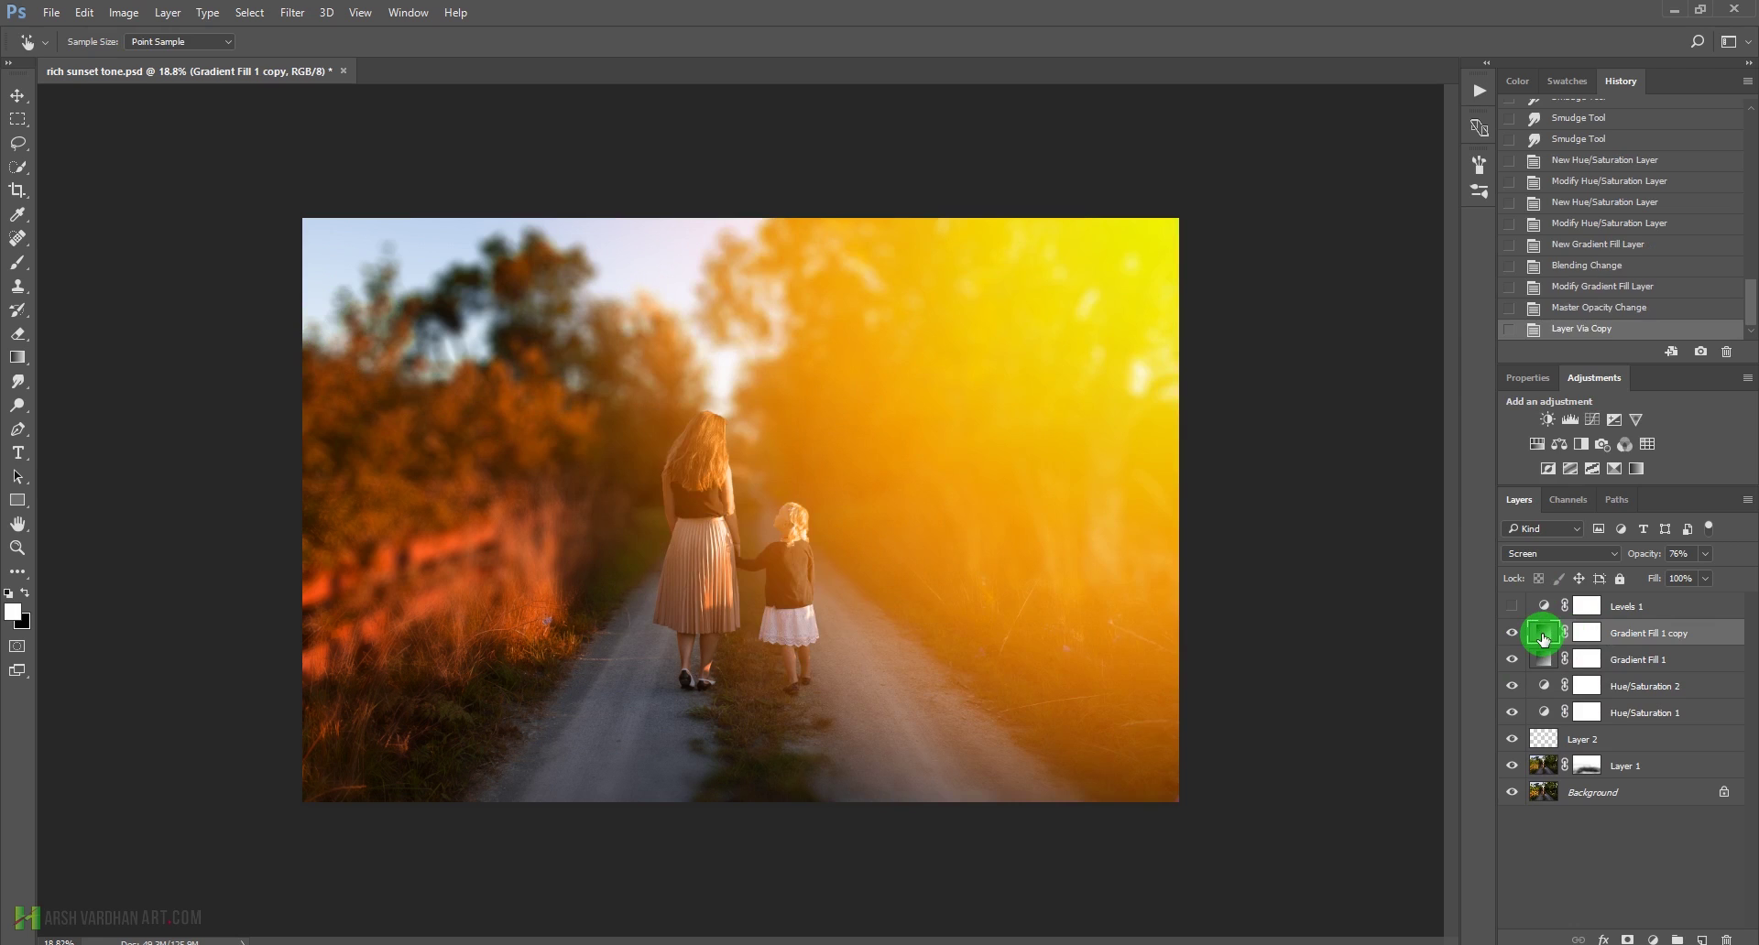
pyautogui.doubleClick(1543, 638)
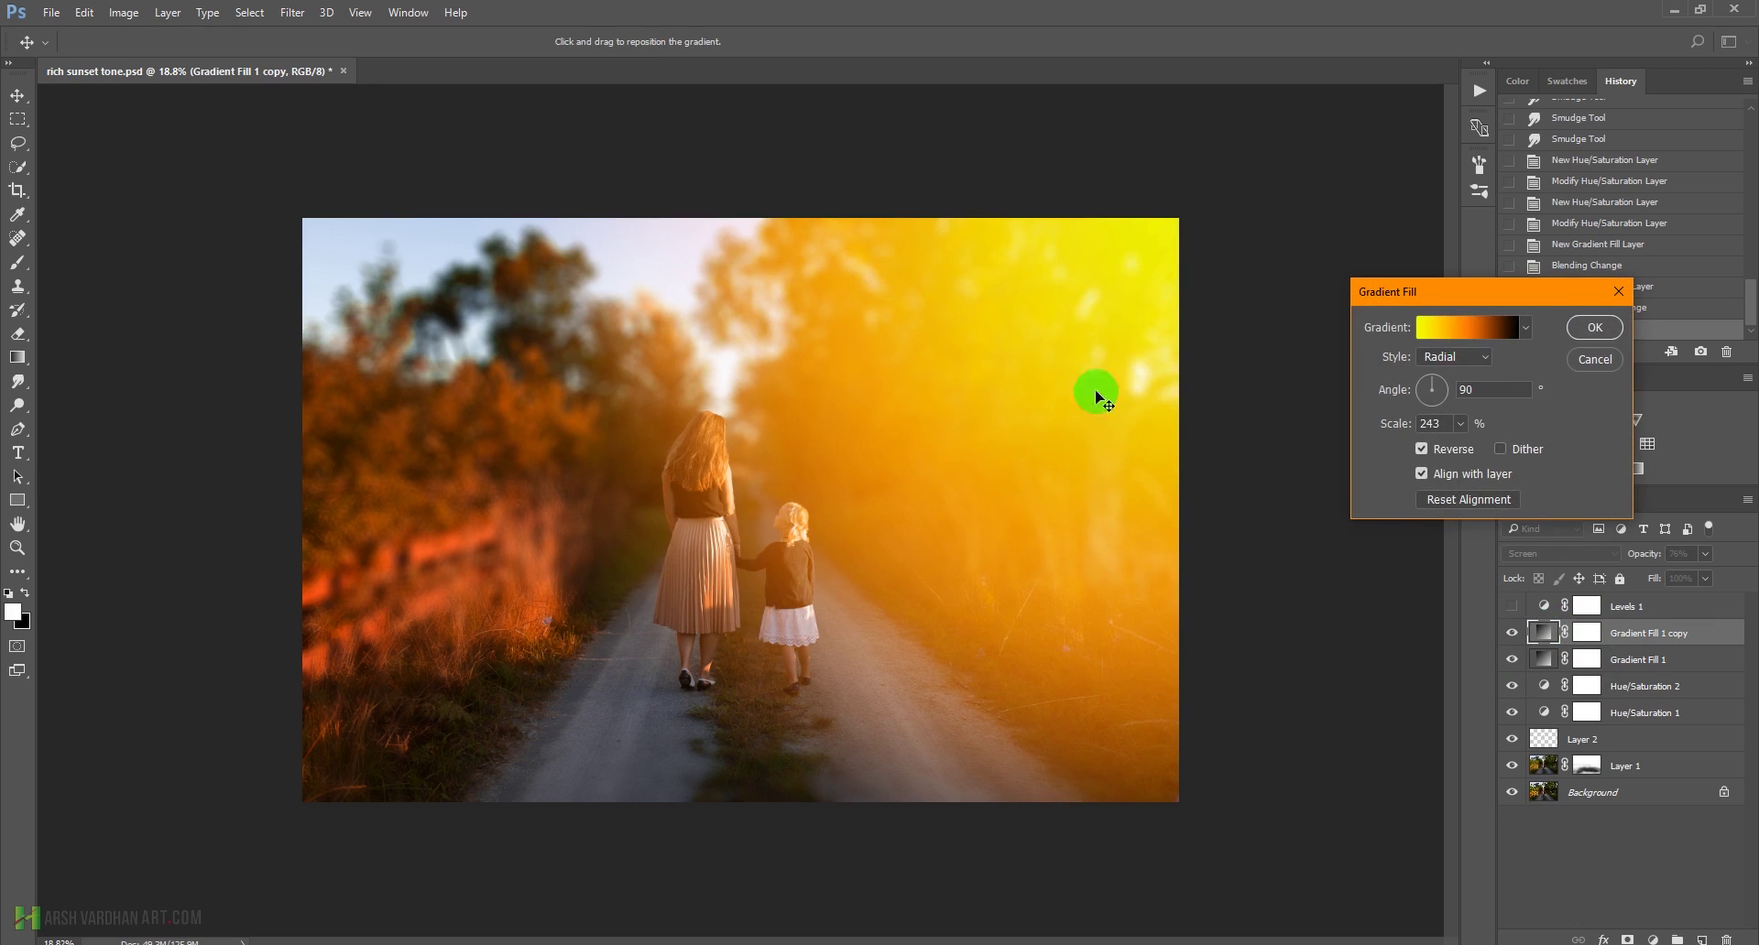
pyautogui.moveTo(1104, 292)
pyautogui.mouseDown()
pyautogui.moveTo(424, 274)
pyautogui.moveTo(180, 213)
pyautogui.moveTo(104, 147)
pyautogui.moveTo(104, 176)
pyautogui.mouseUp()
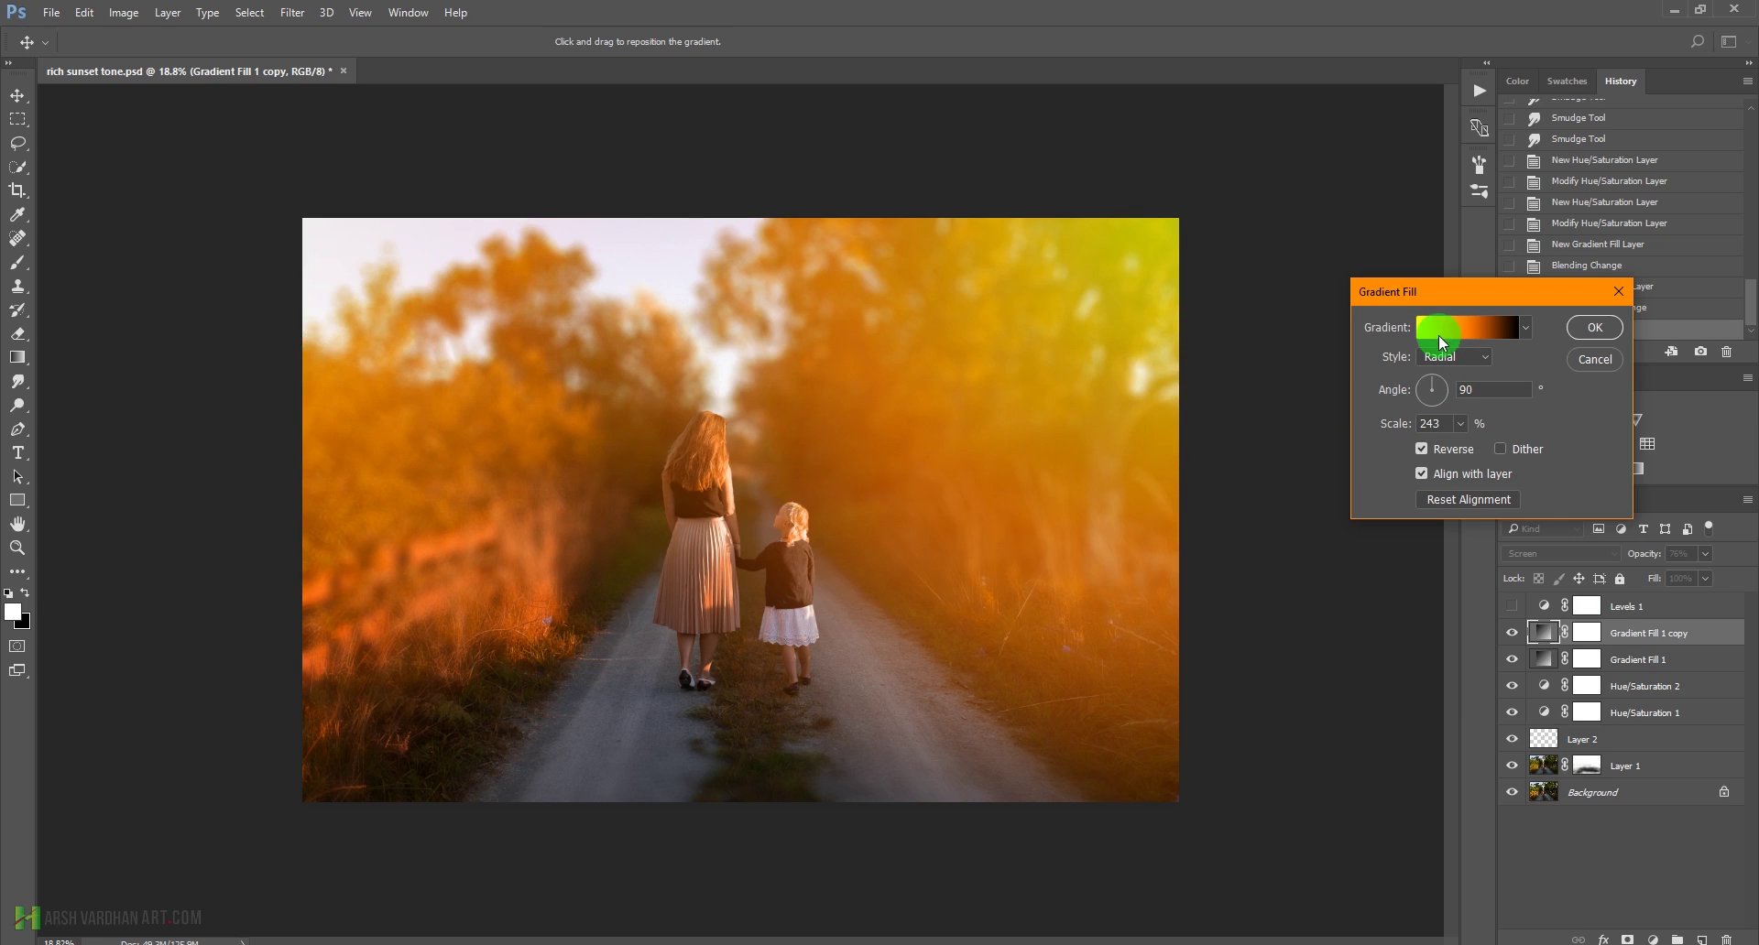
pyautogui.click(1595, 327)
pyautogui.press('i')
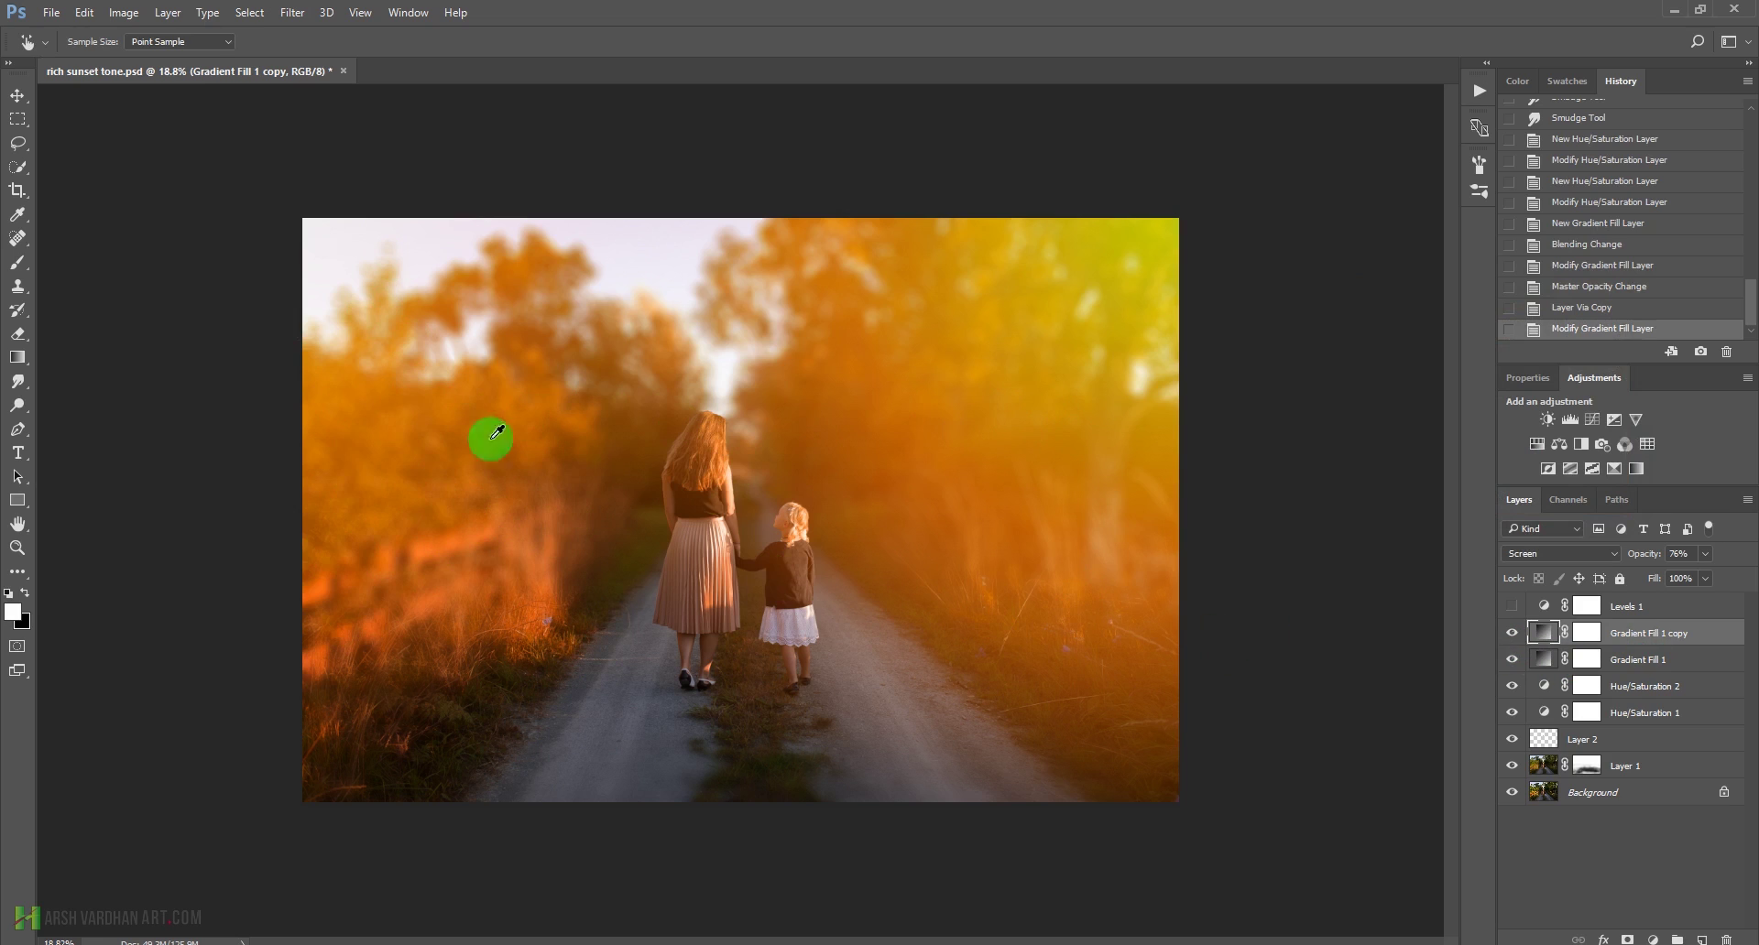
# Set the opacity of the Gradient Fill 1 copy layer to 53%
pyautogui.click(1703, 553)
pyautogui.click(1686, 577)
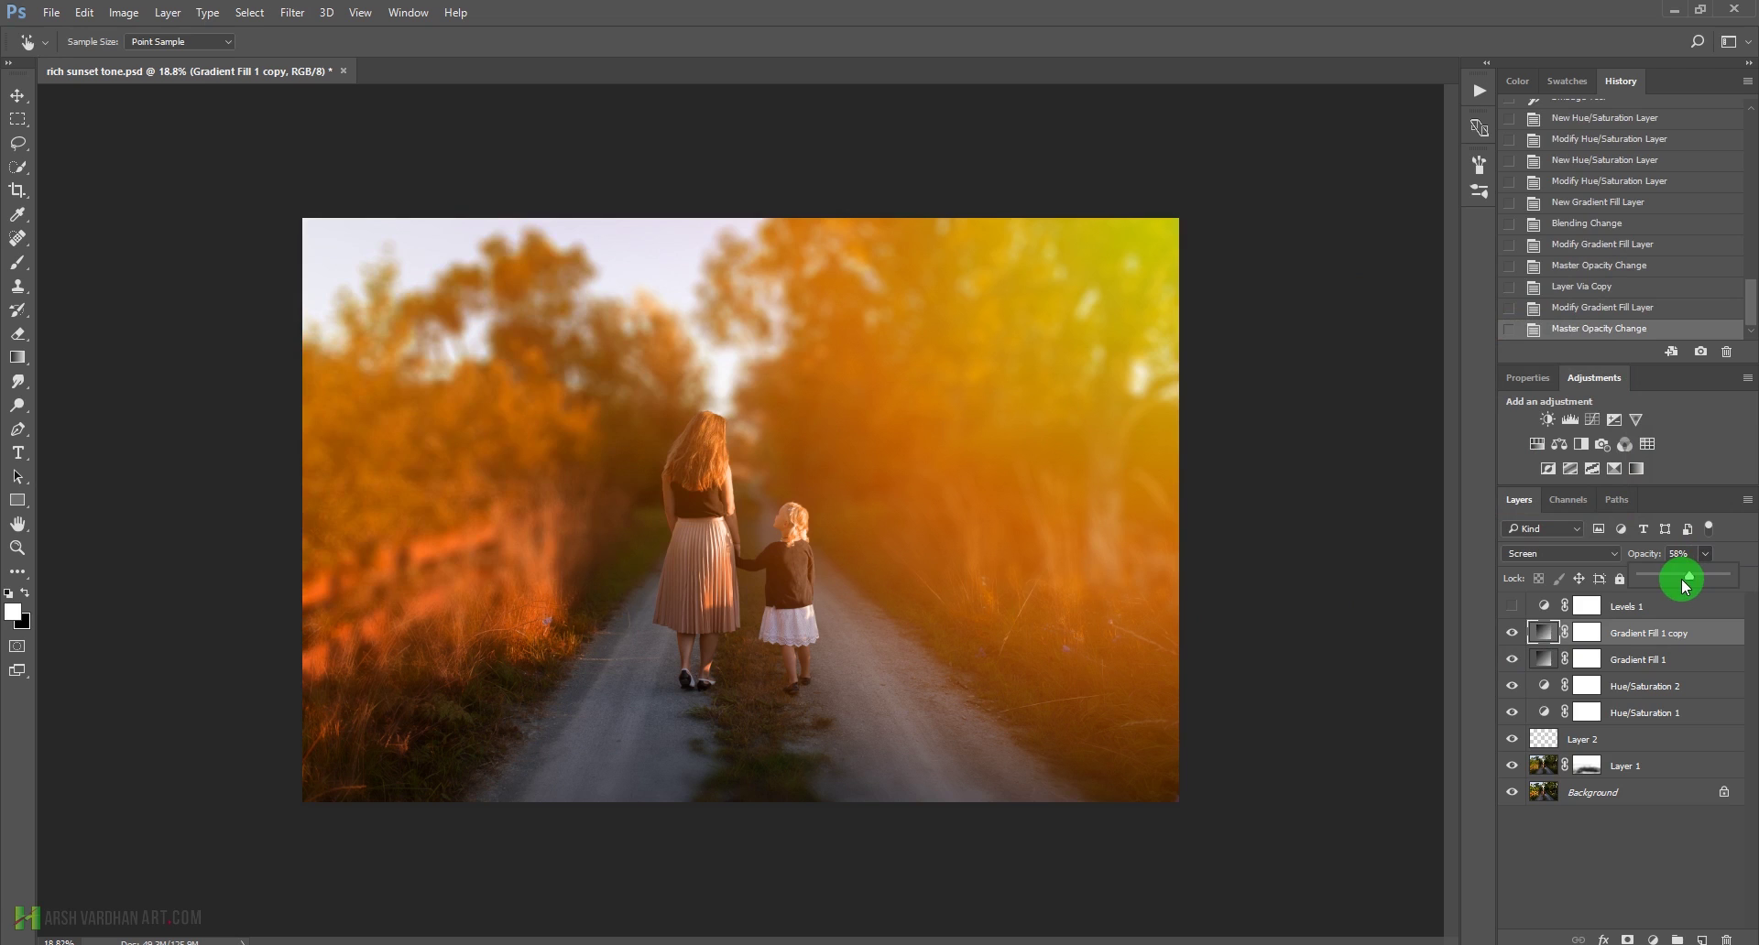
pyautogui.moveTo(1685, 587); pyautogui.dragTo(1686, 579)
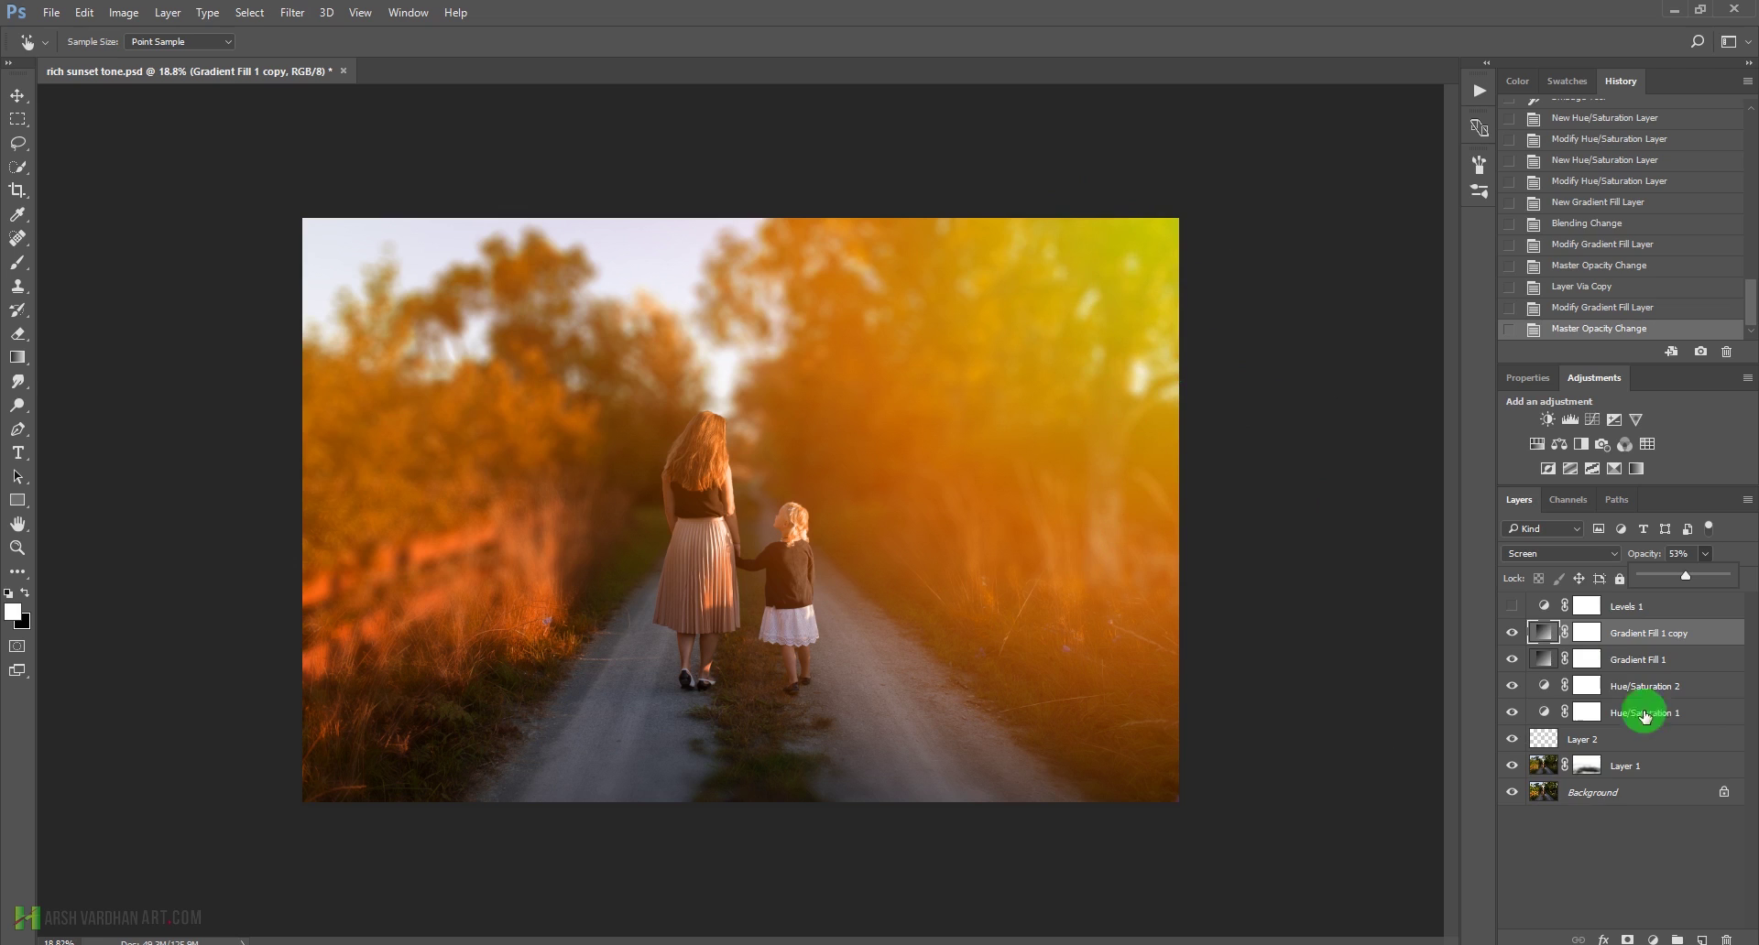
# Save the document and shift the Gradient Fill 1 glow farther into the image's upper-right corner
pyautogui.click(1547, 665)
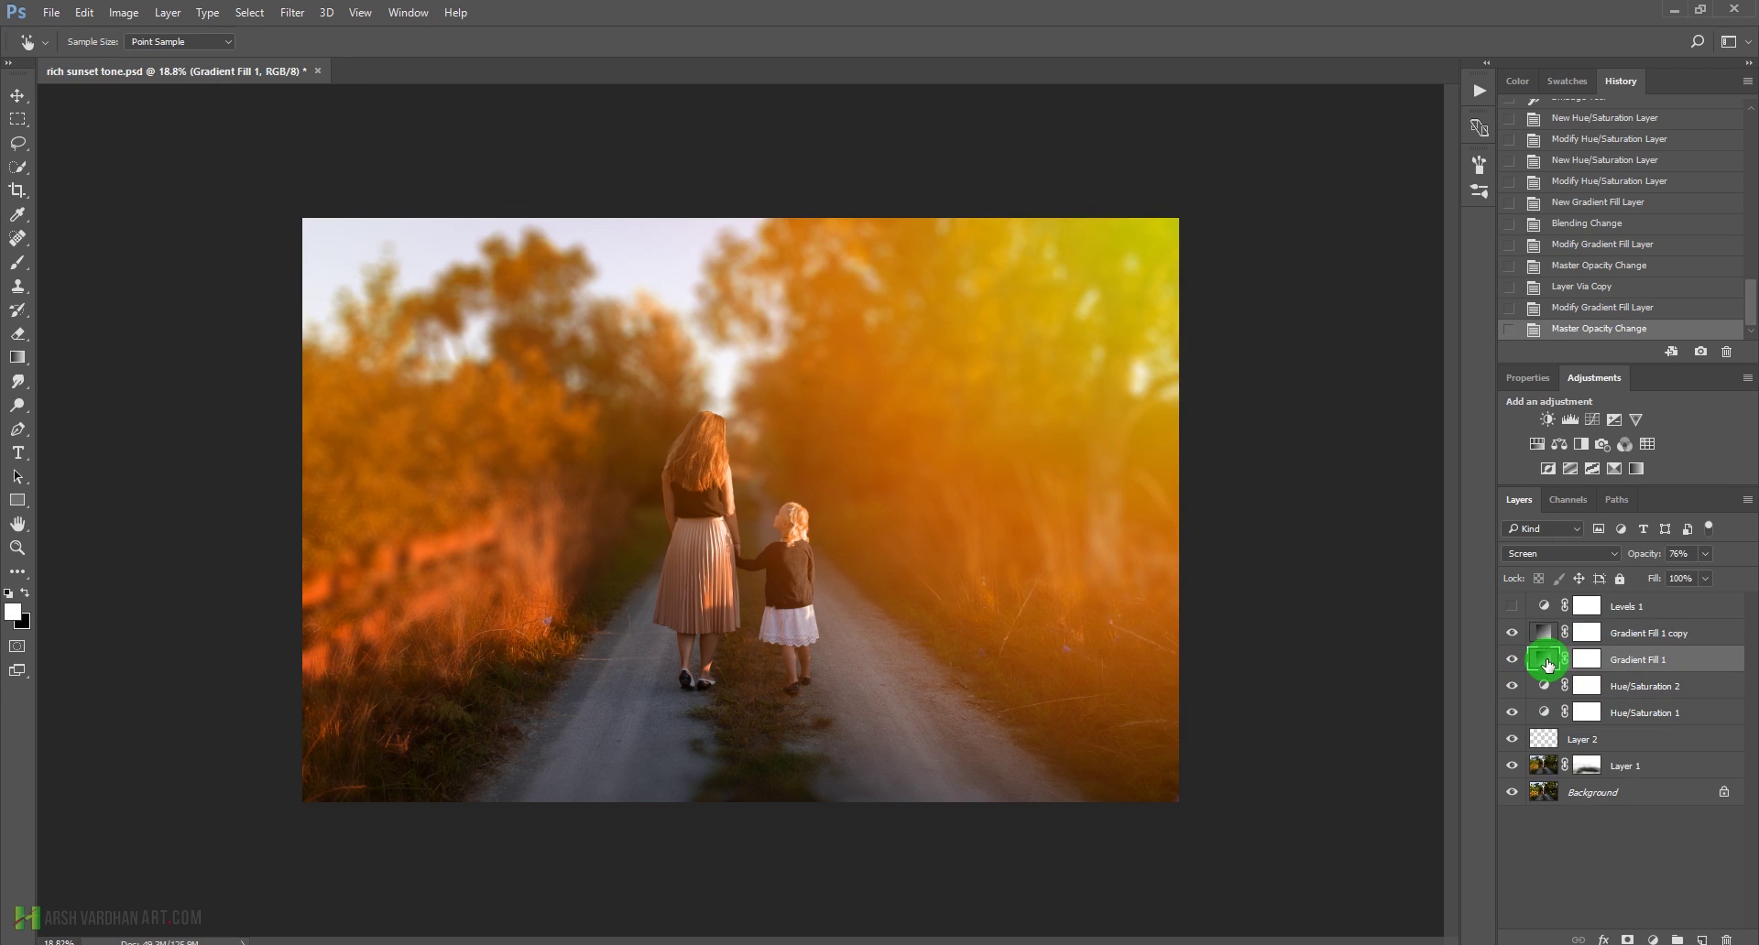
pyautogui.hotkey('ctrl', 's')
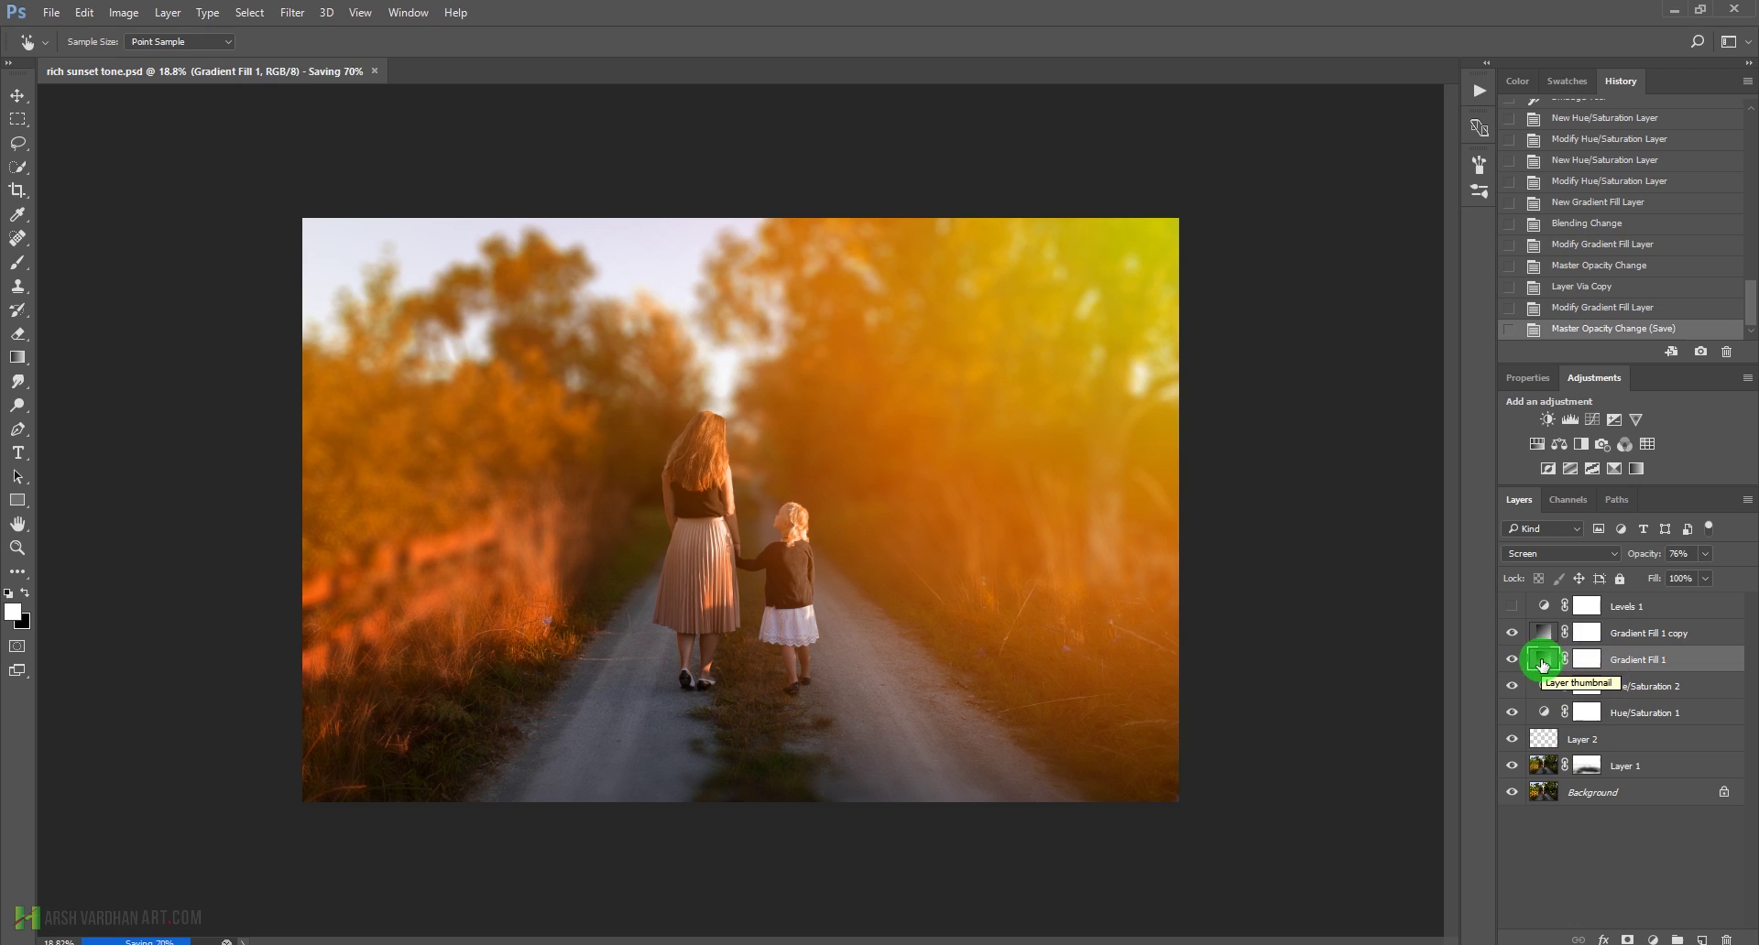
pyautogui.doubleClick(1548, 665)
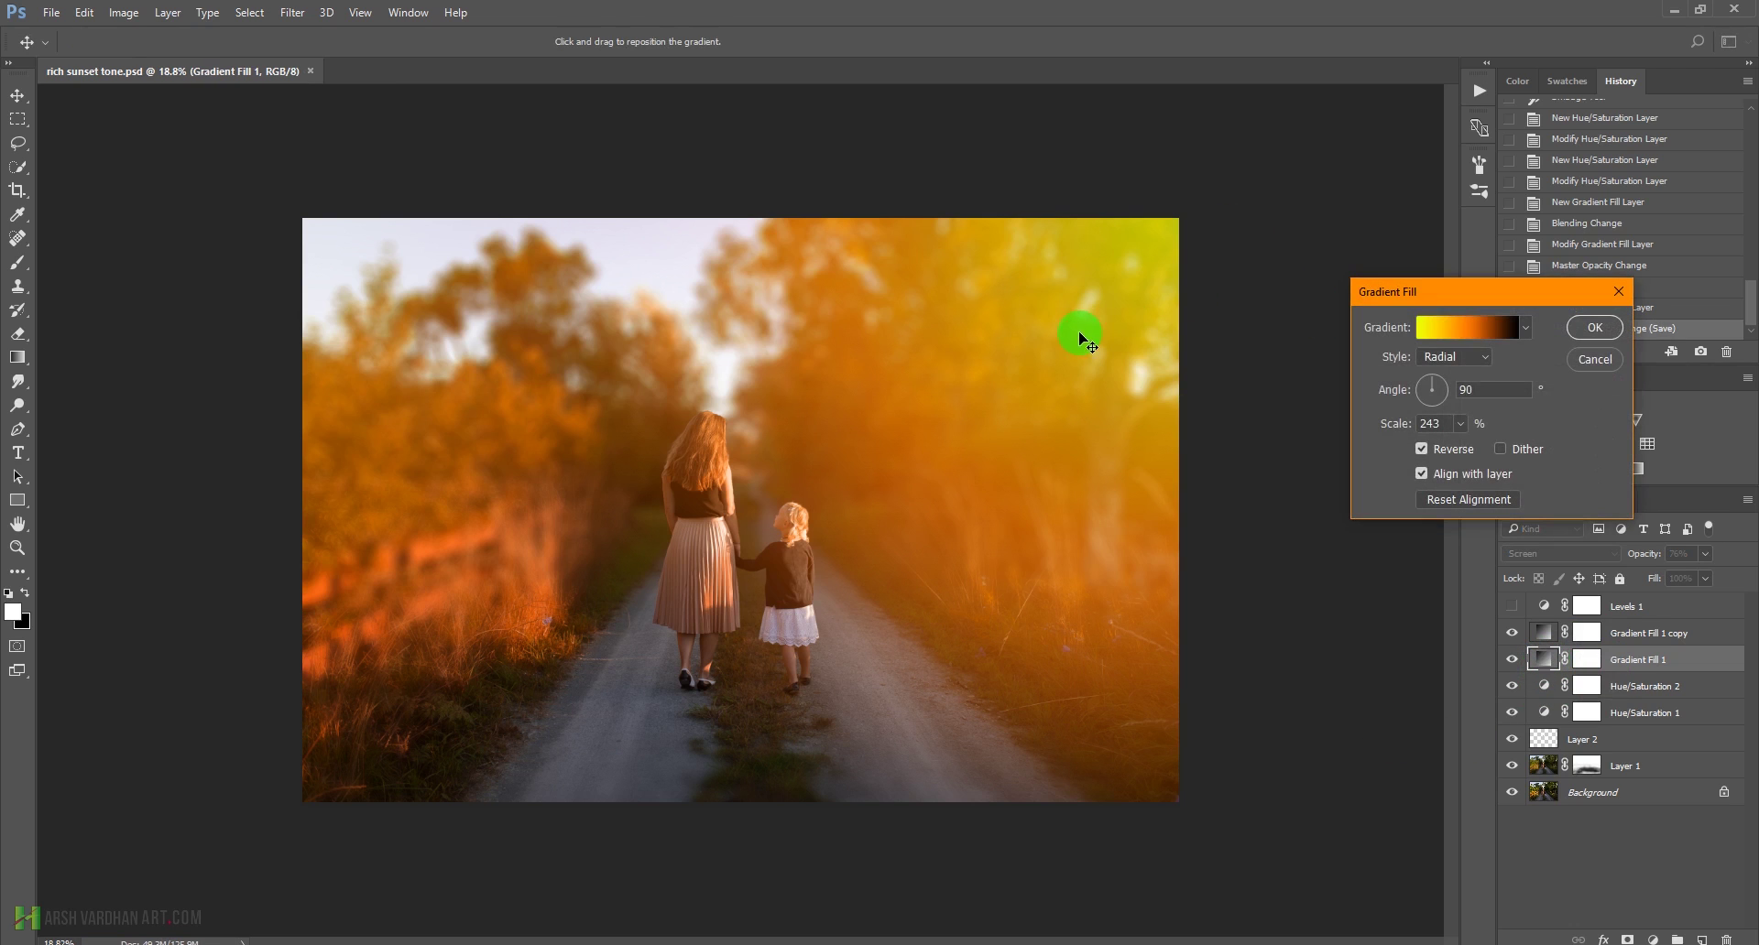
pyautogui.moveTo(1129, 303); pyautogui.dragTo(1161, 273)
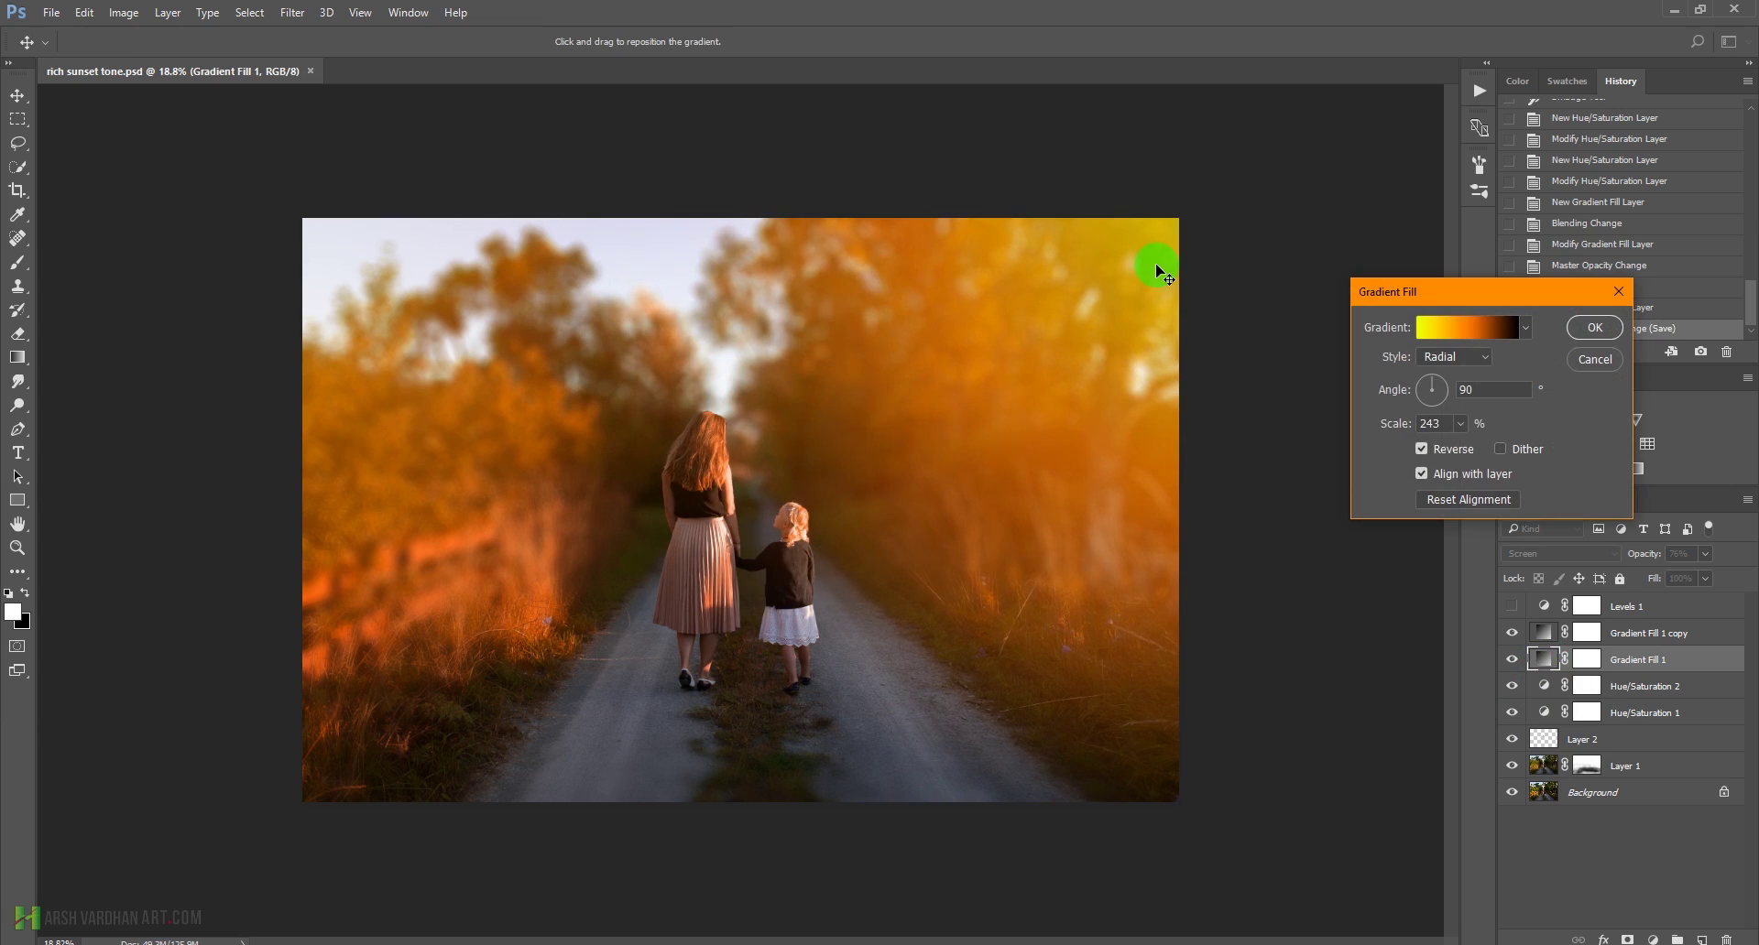
pyautogui.moveTo(1156, 273); pyautogui.dragTo(1064, 616)
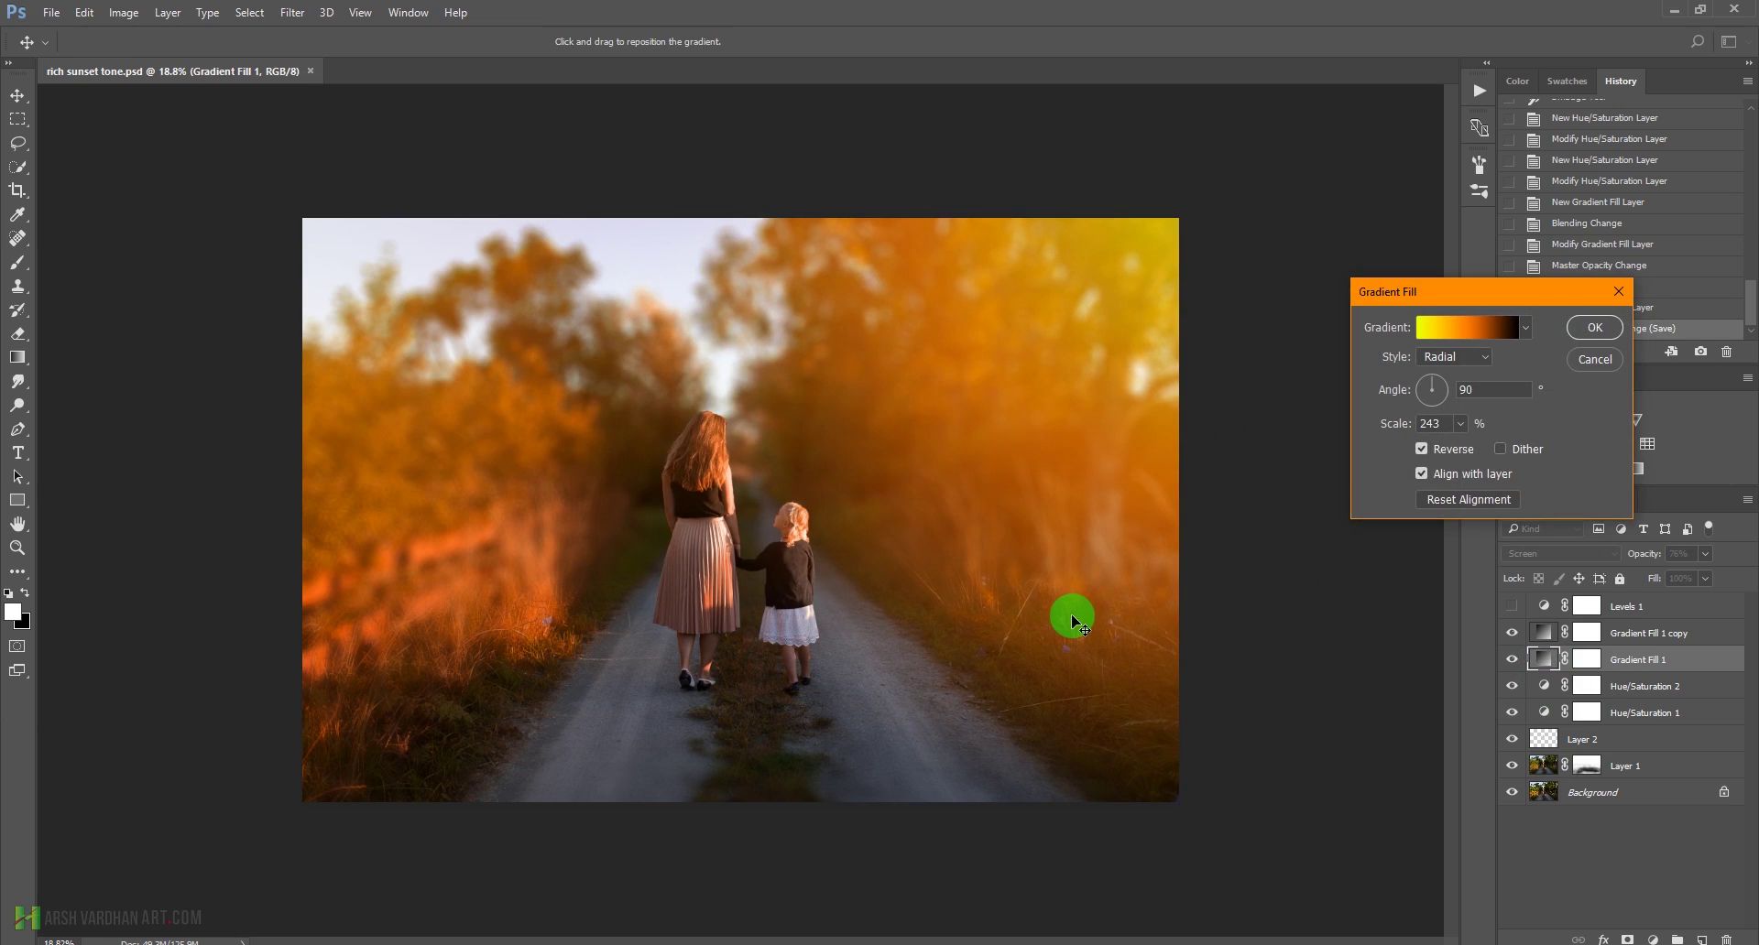
pyautogui.moveTo(1068, 620); pyautogui.dragTo(1061, 368)
# Change the yellow end stop of the Gradient Fill 1 gradient to pale yellow (f4f9aa)
pyautogui.click(1444, 327)
pyautogui.moveTo(1151, 215); pyautogui.dragTo(1442, 203)
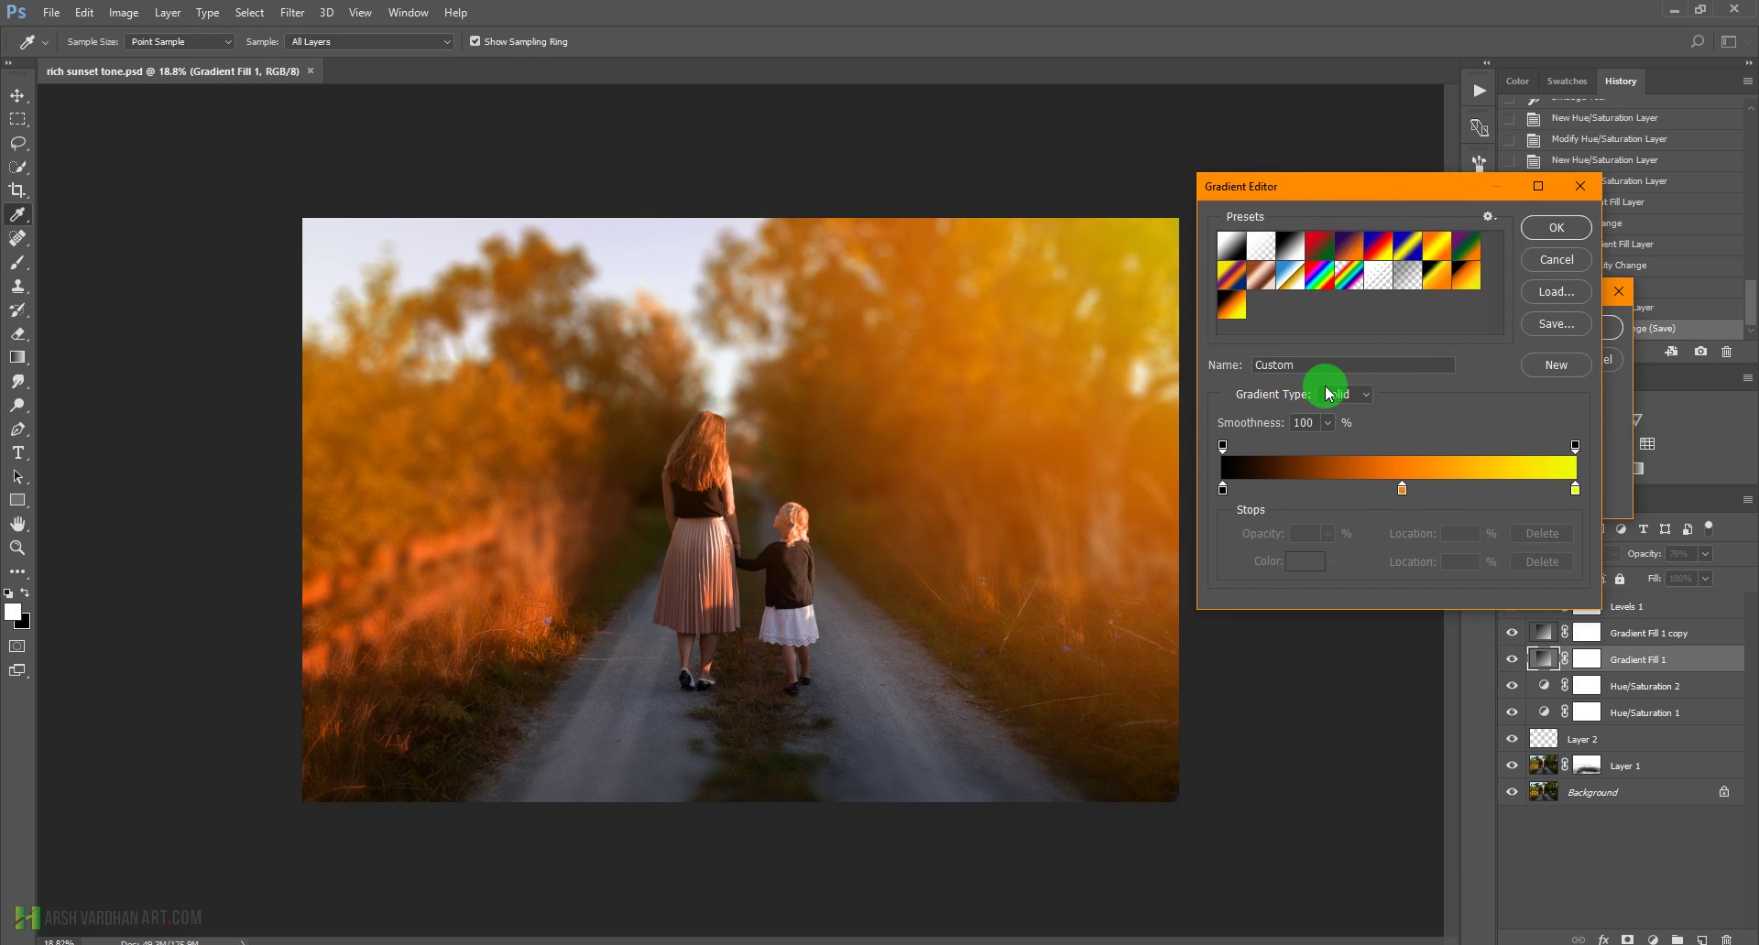
pyautogui.click(1574, 492)
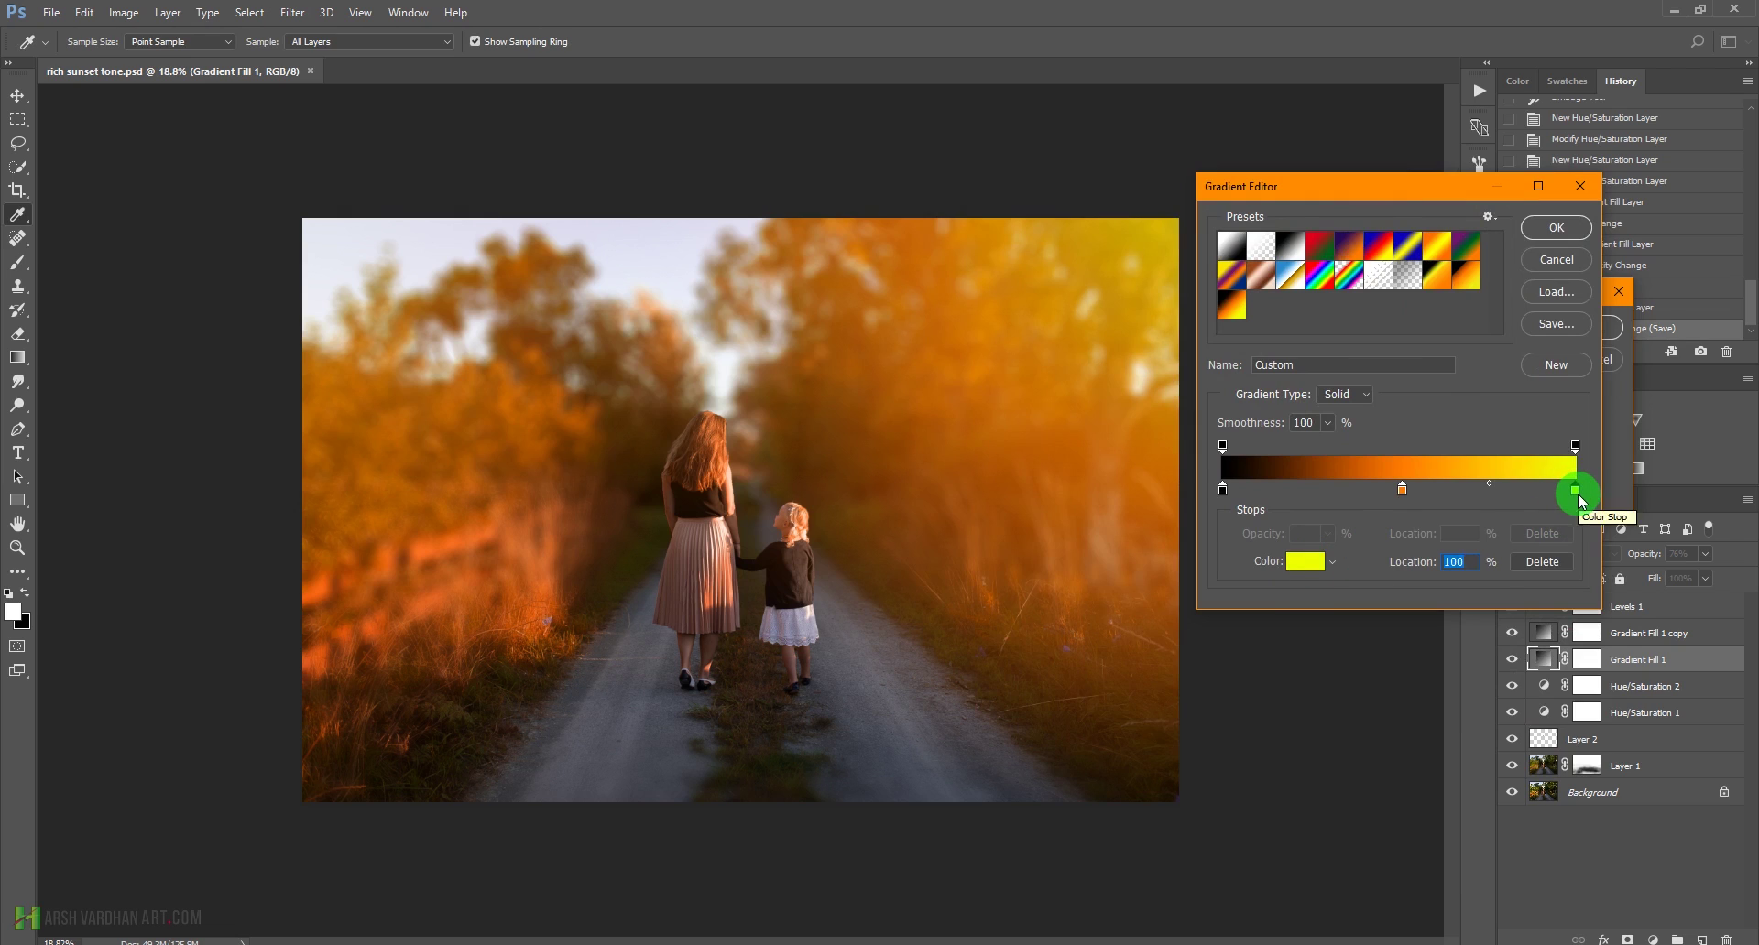
pyautogui.click(1302, 563)
pyautogui.moveTo(835, 209); pyautogui.dragTo(1401, 294)
pyautogui.moveTo(1329, 349); pyautogui.dragTo(1283, 344)
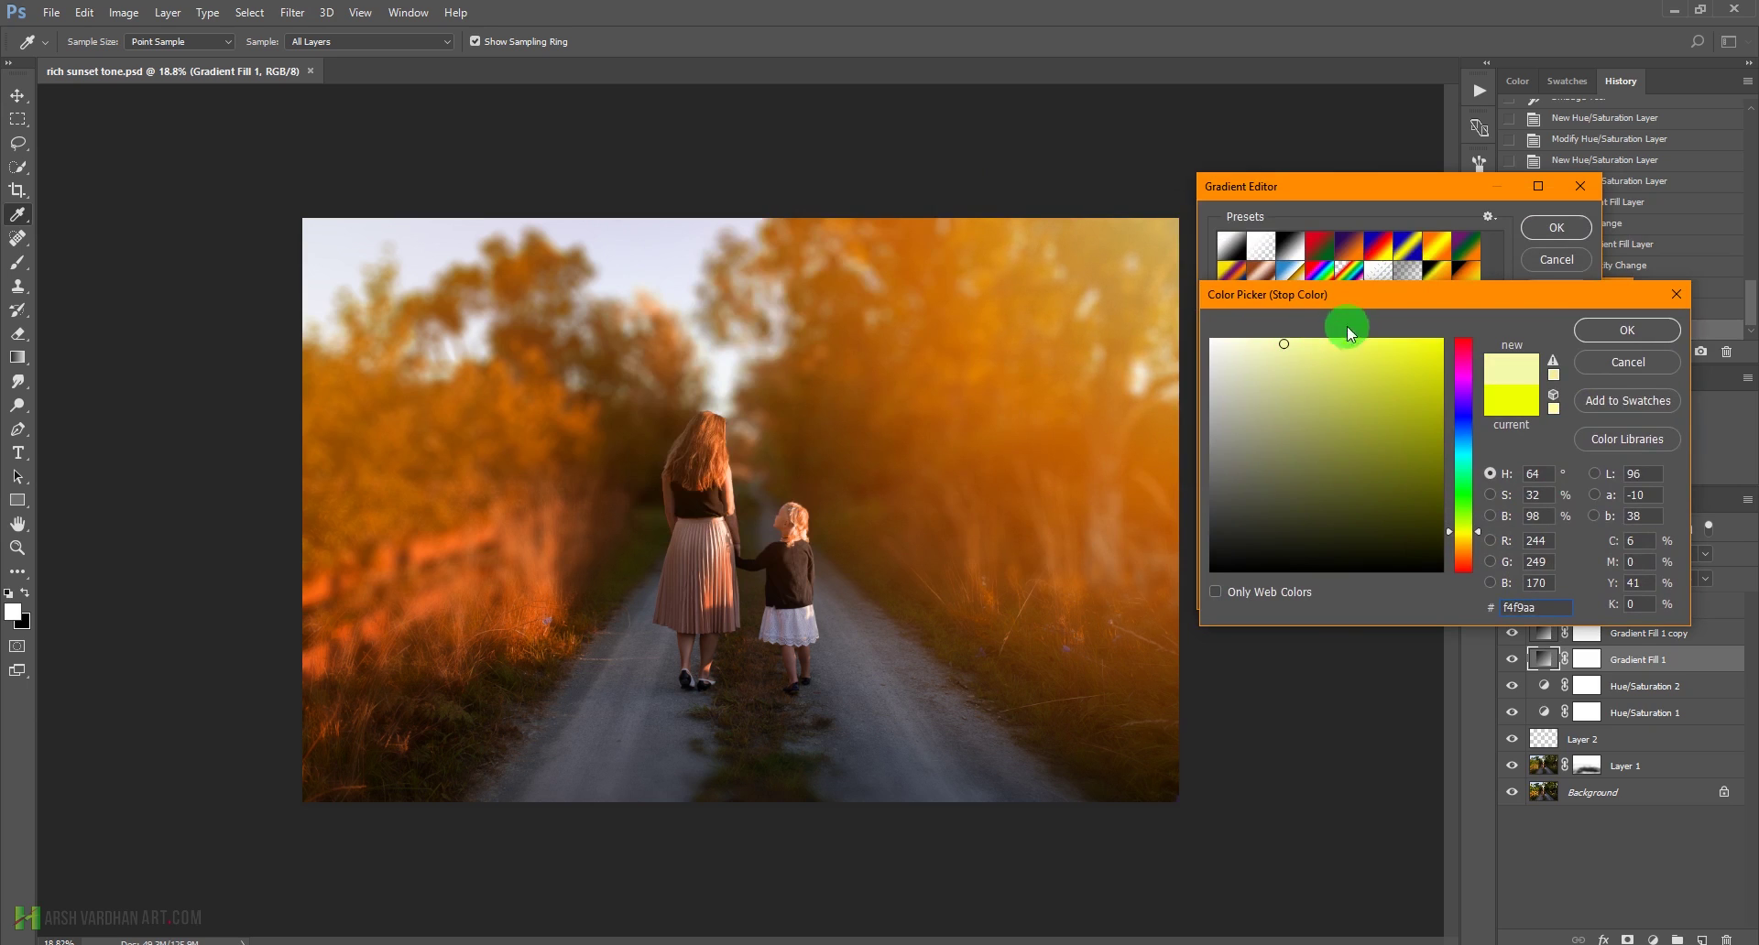
pyautogui.click(1626, 331)
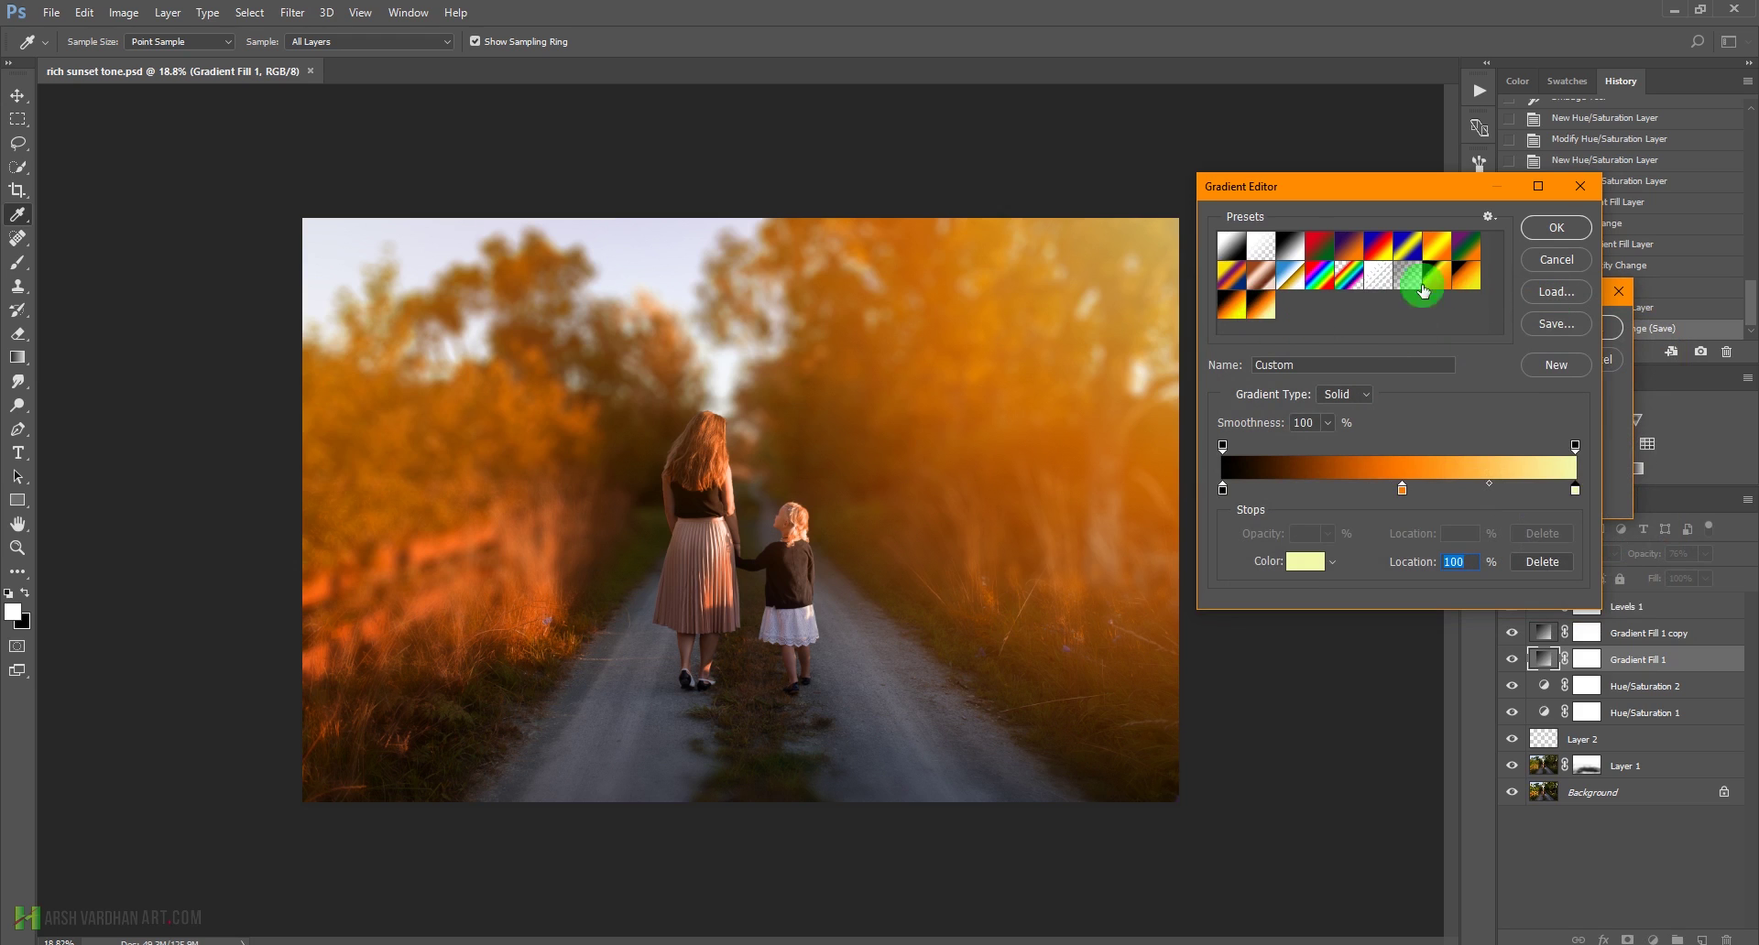
pyautogui.click(1554, 228)
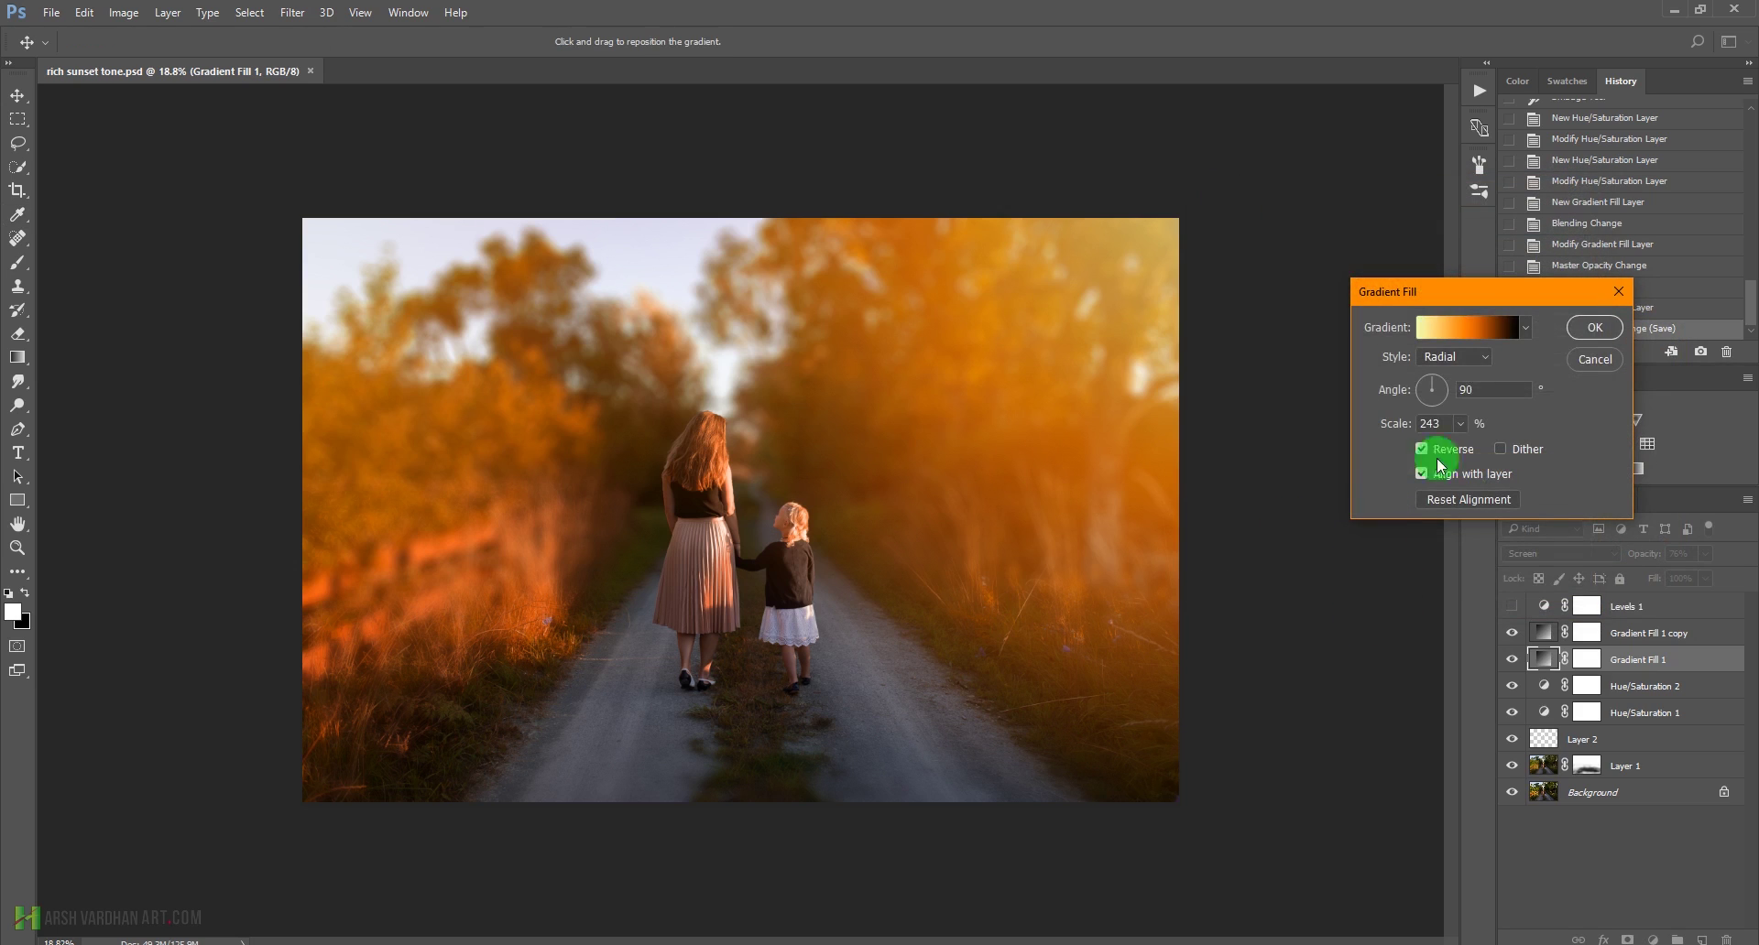
pyautogui.click(1595, 328)
# Compare the image with and without each of the two gradient fill layers
pyautogui.click(1512, 645)
pyautogui.click(1512, 641)
pyautogui.click(1513, 661)
pyautogui.click(1512, 661)
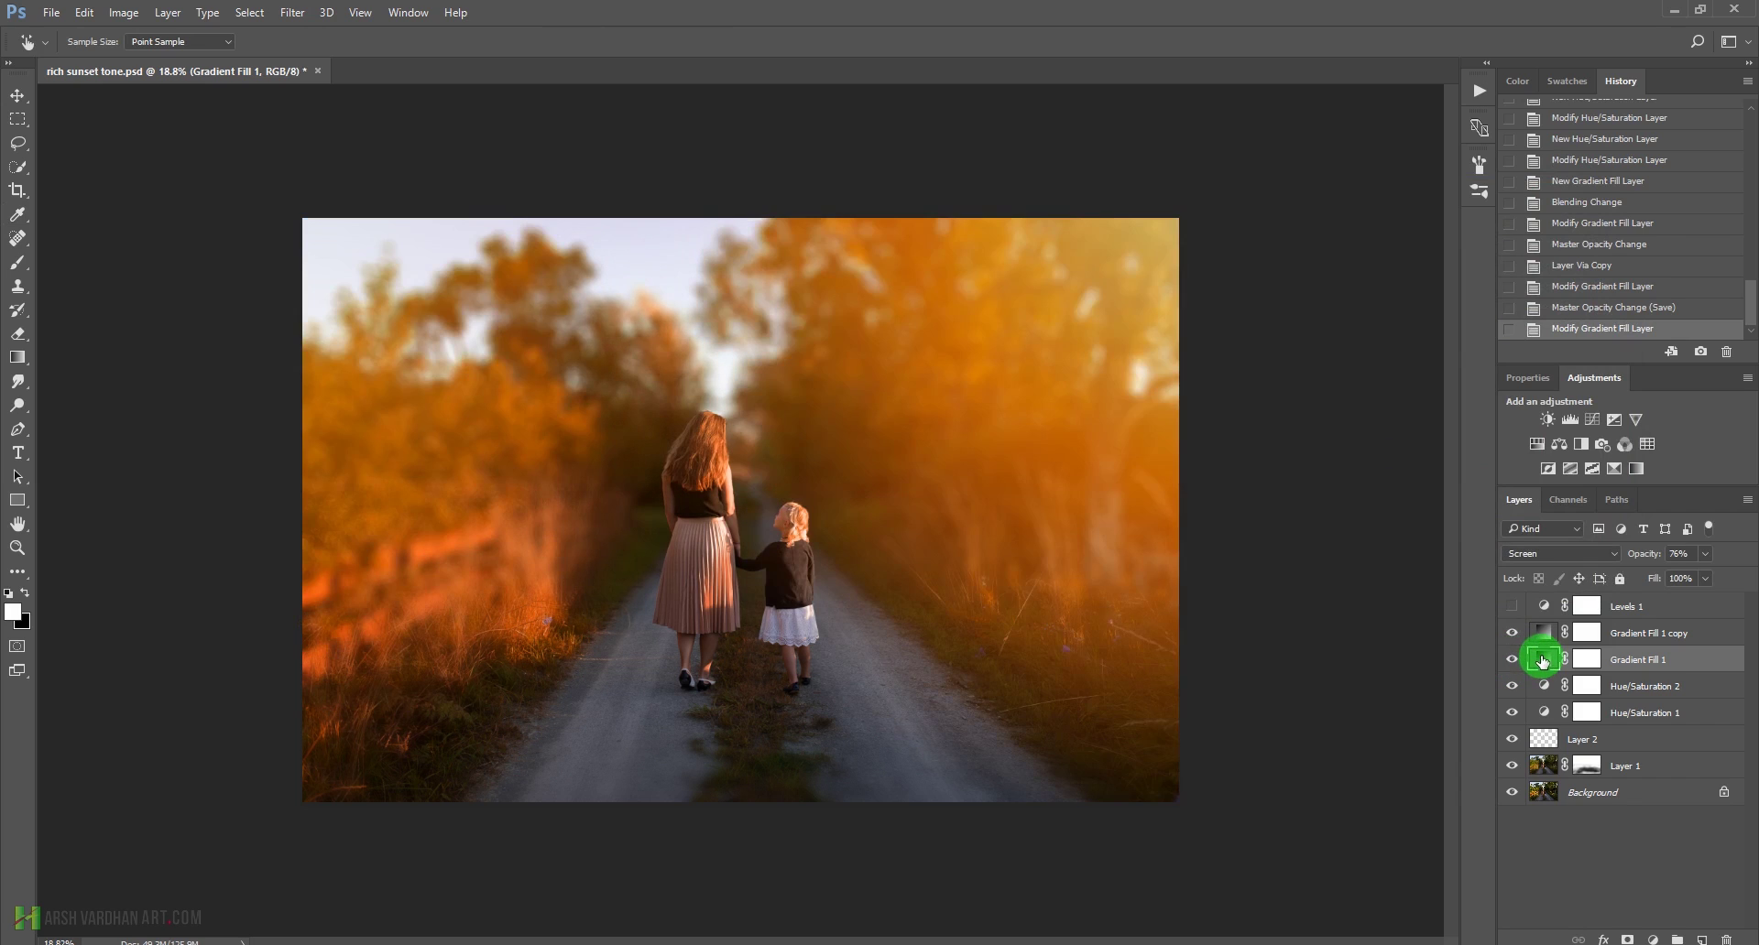
pyautogui.click(1560, 657)
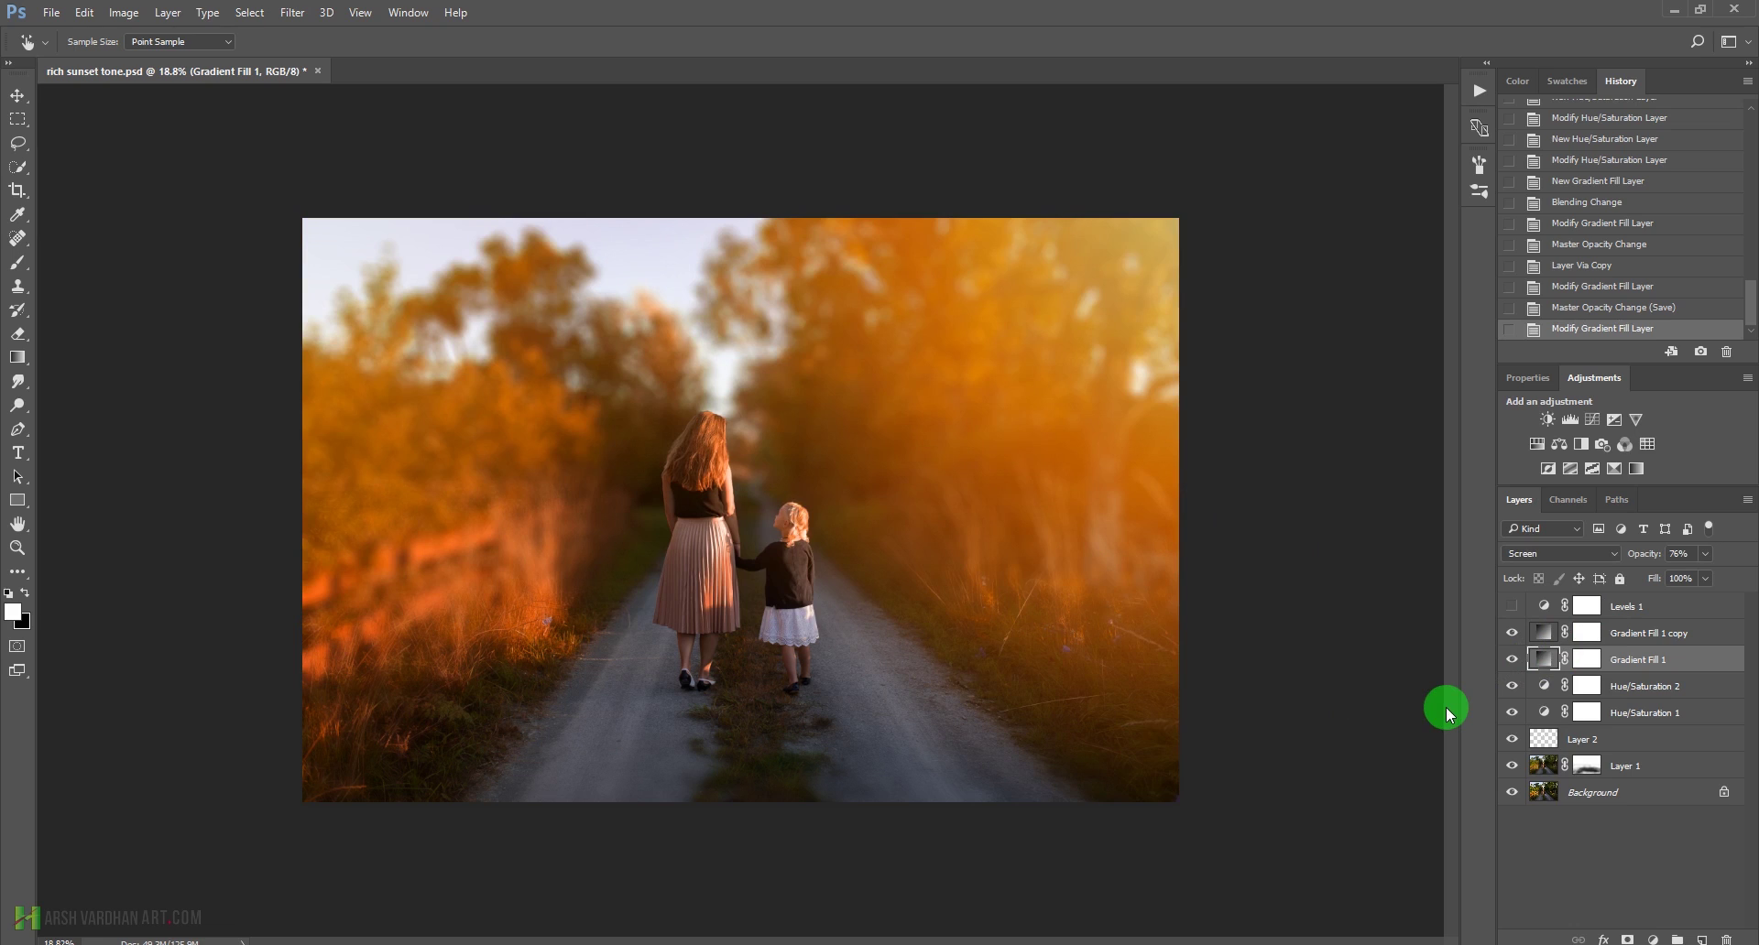
# Add a Brightness/Contrast adjustment above the Gradient Fill 1 copy layer with brightness 19 and contrast 21
pyautogui.click(1546, 633)
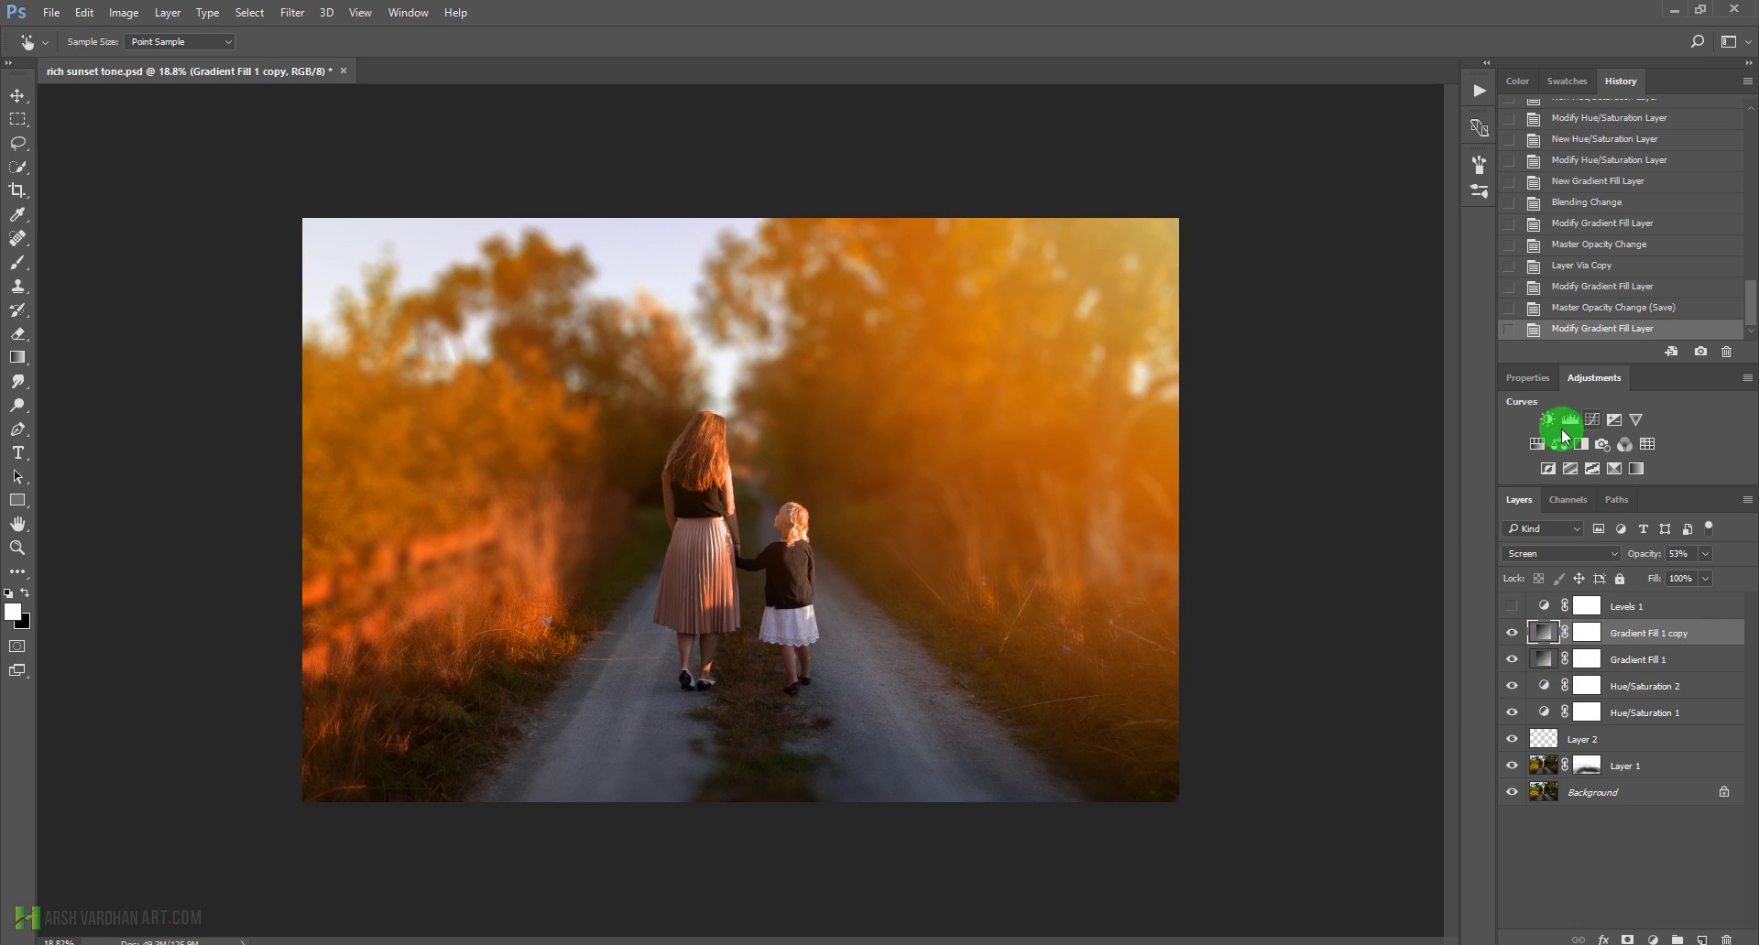
pyautogui.click(1547, 422)
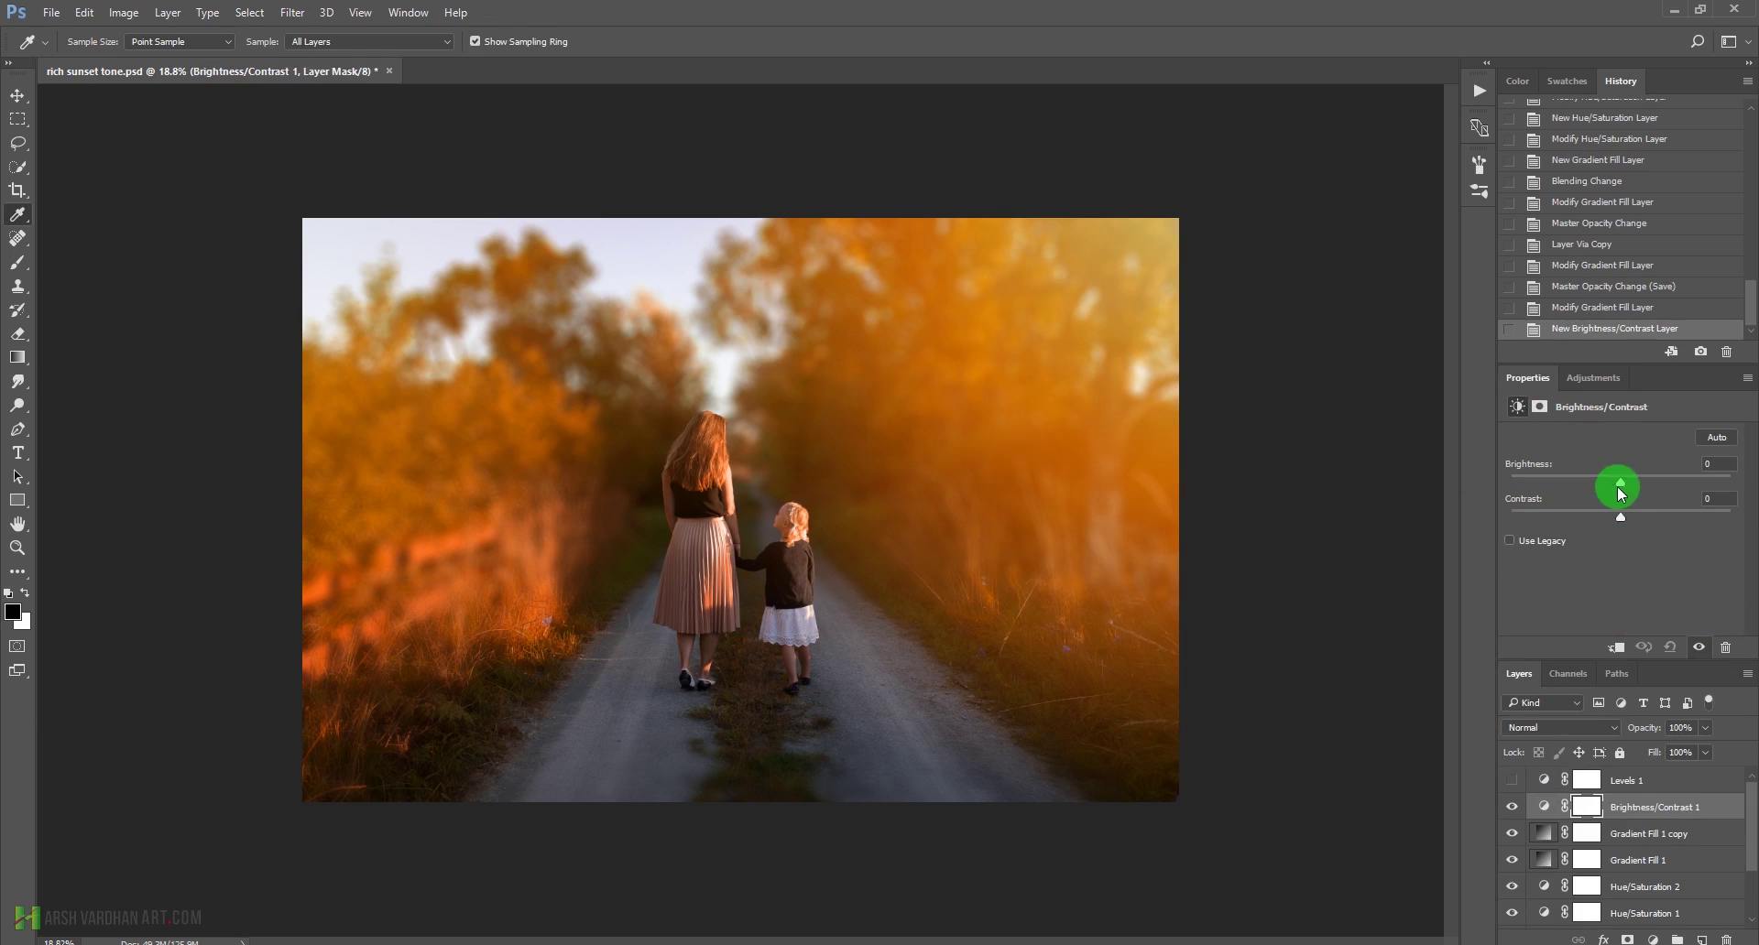
pyautogui.moveTo(1621, 514); pyautogui.dragTo(1649, 523)
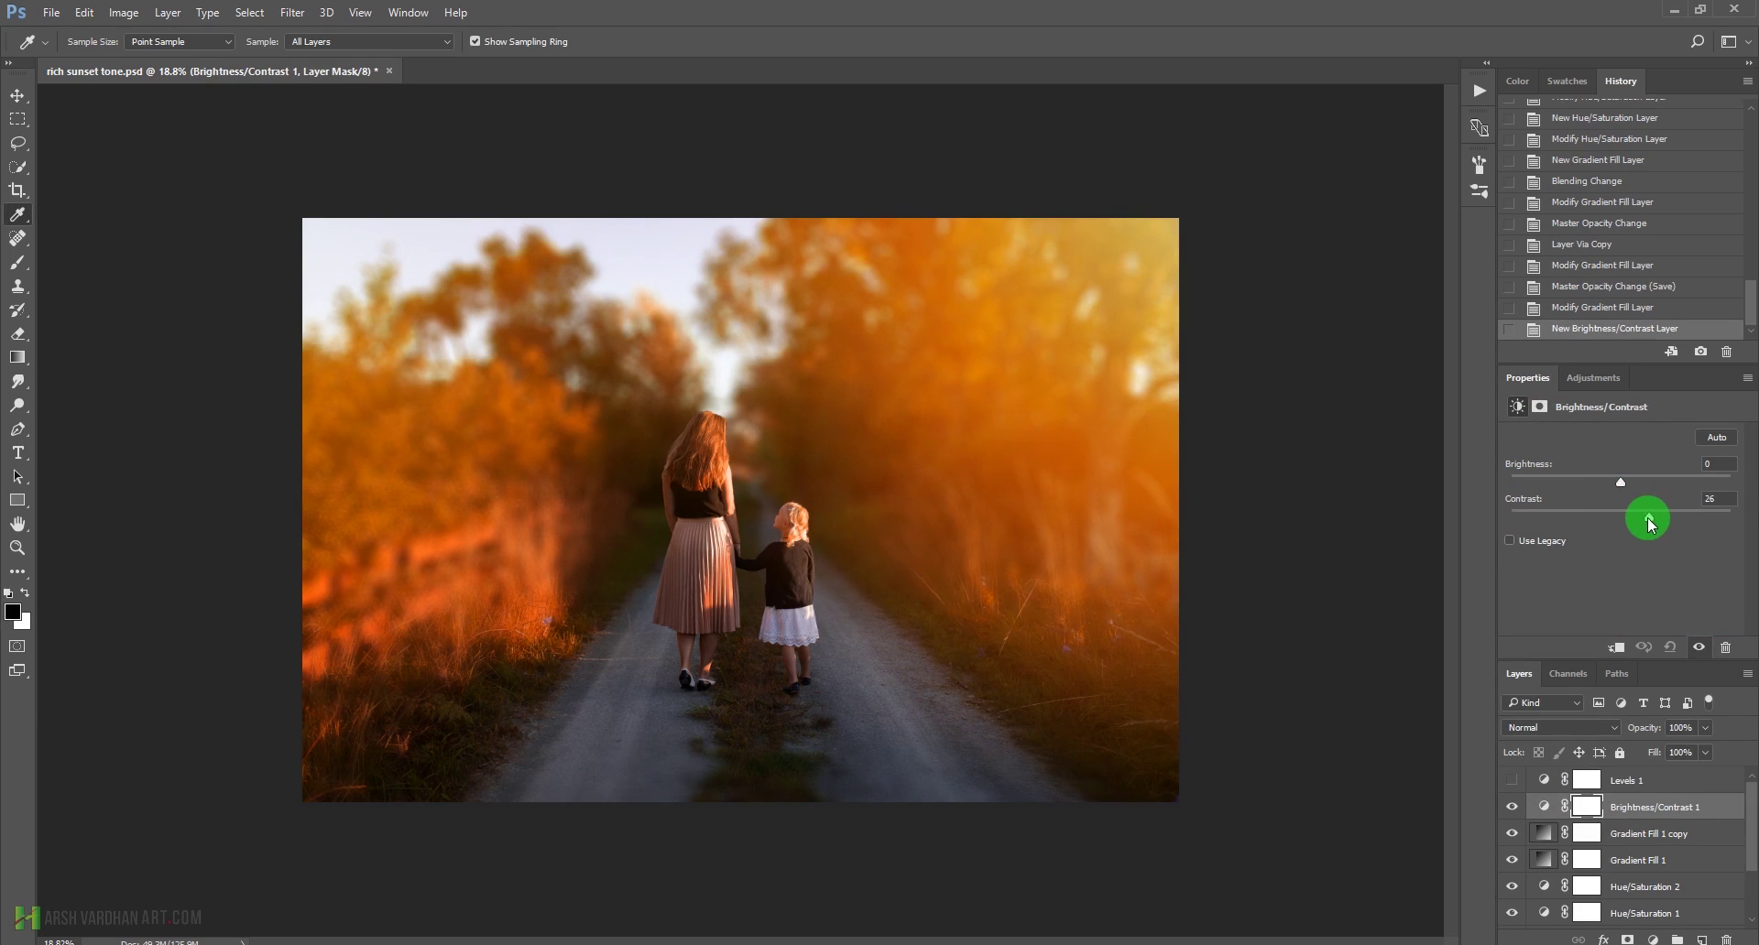
pyautogui.moveTo(1646, 521); pyautogui.dragTo(1636, 486)
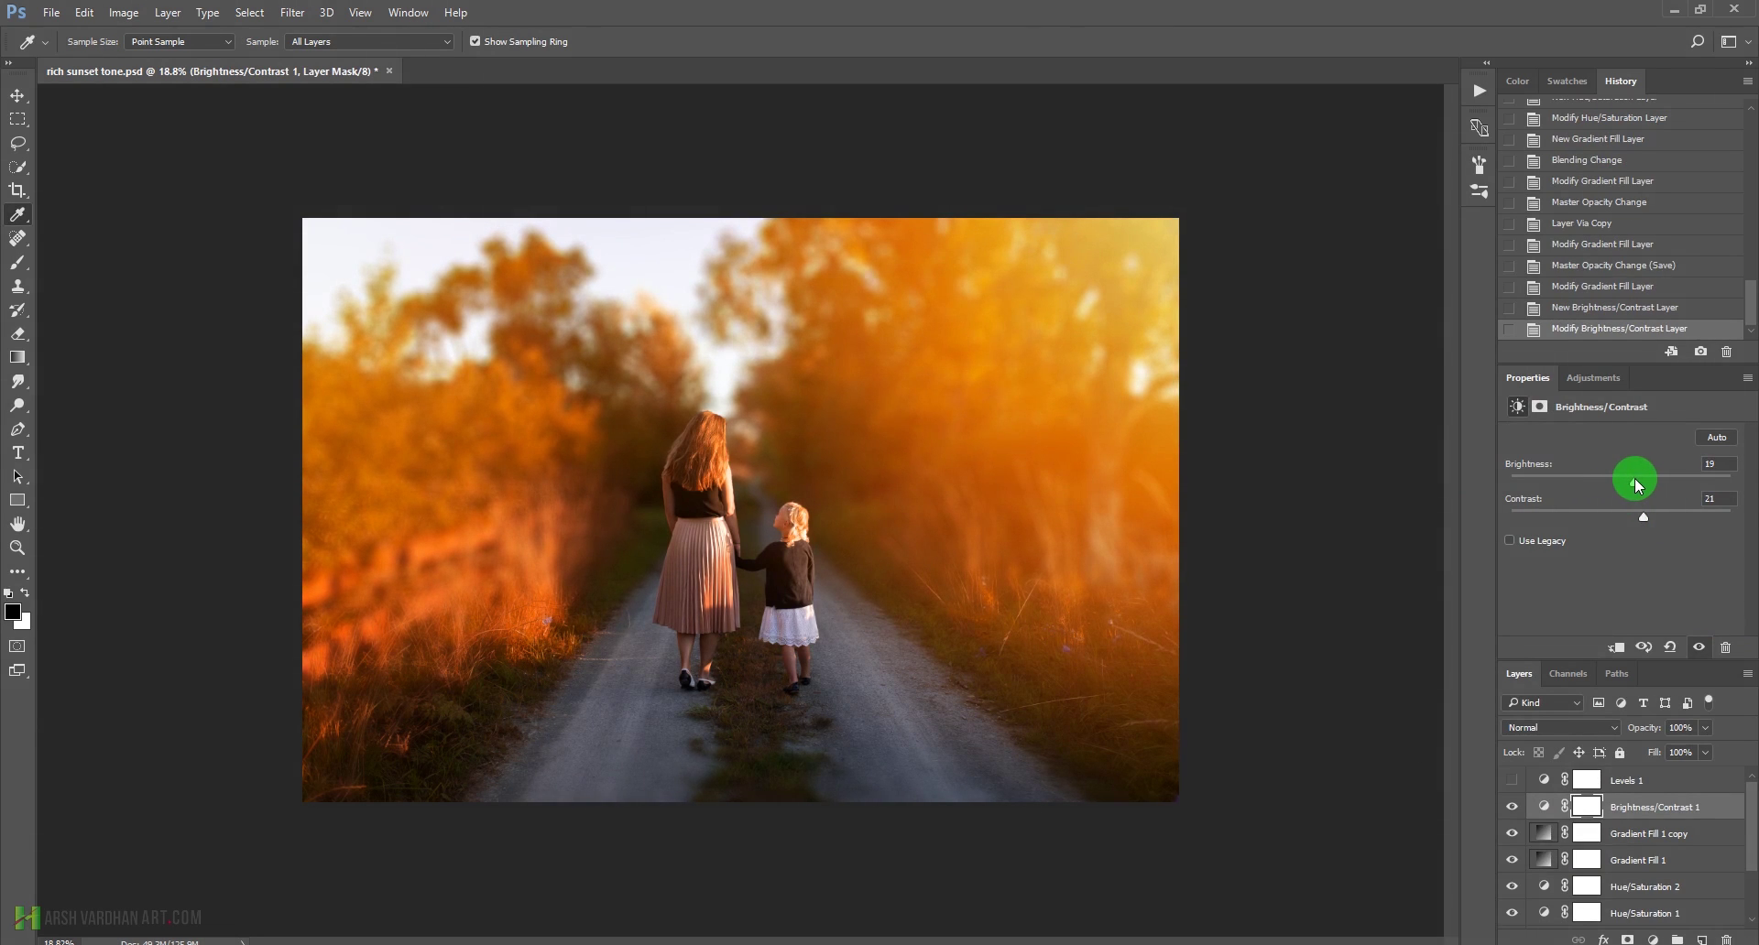
pyautogui.moveTo(1638, 486); pyautogui.dragTo(1638, 486)
pyautogui.click(1544, 806)
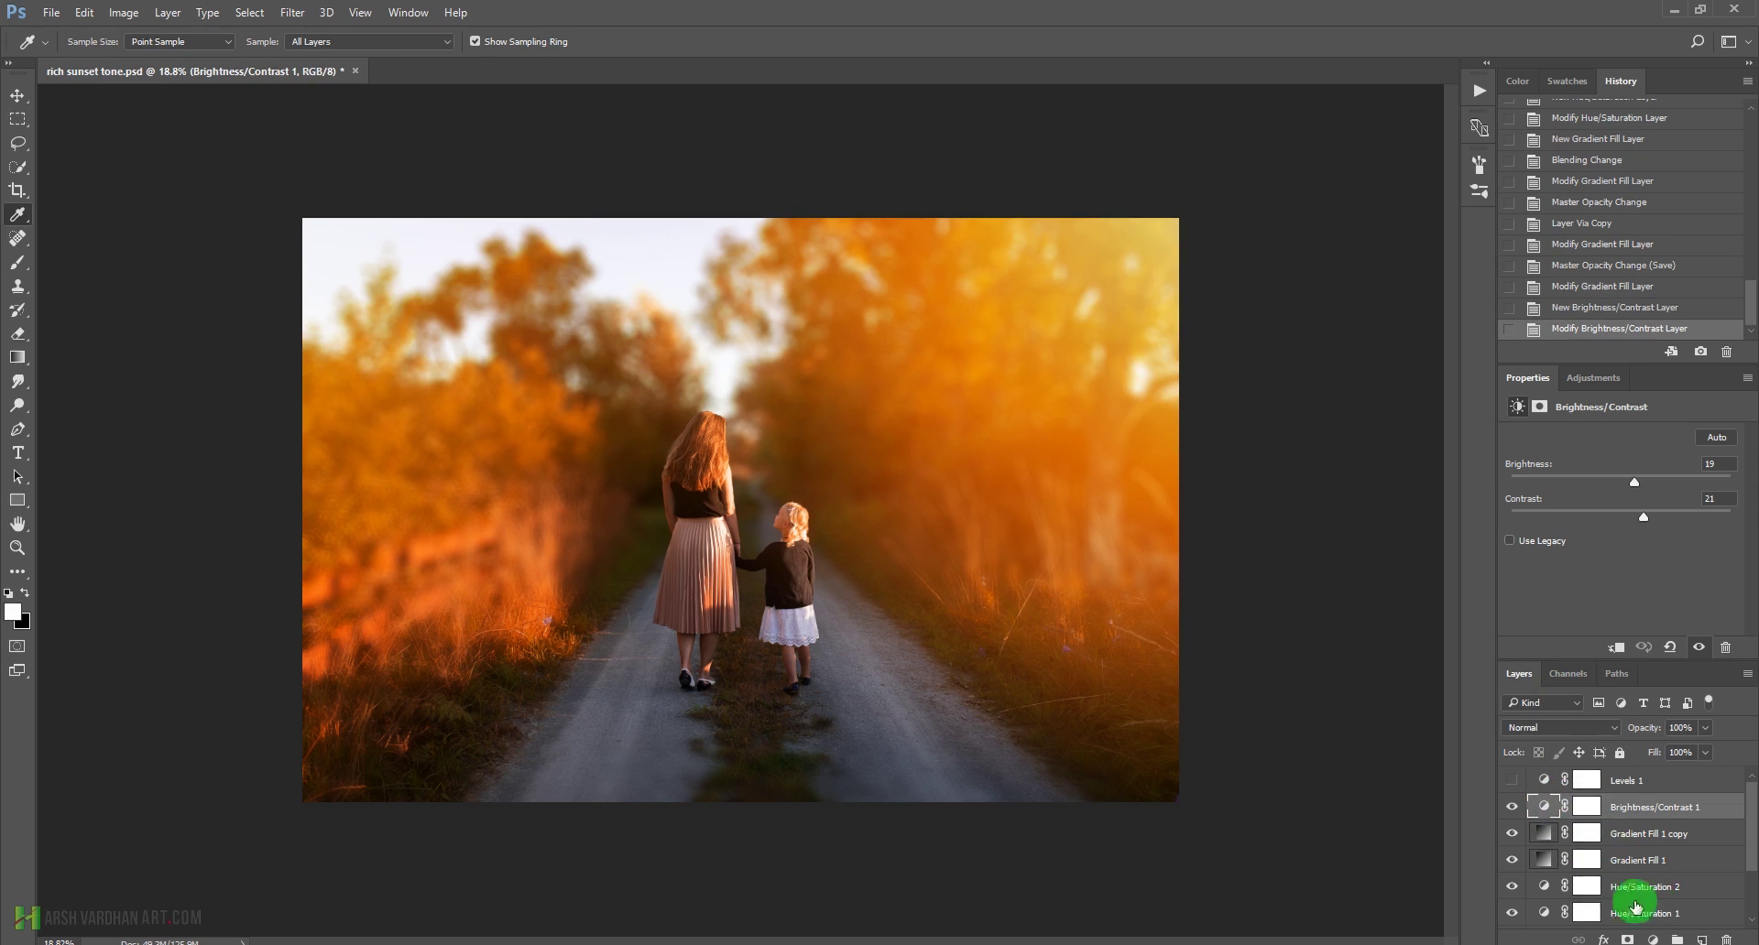
# Create a new empty layer above the Brightness/Contrast adjustment and set its blending mode to Color Dodge
pyautogui.click(1700, 938)
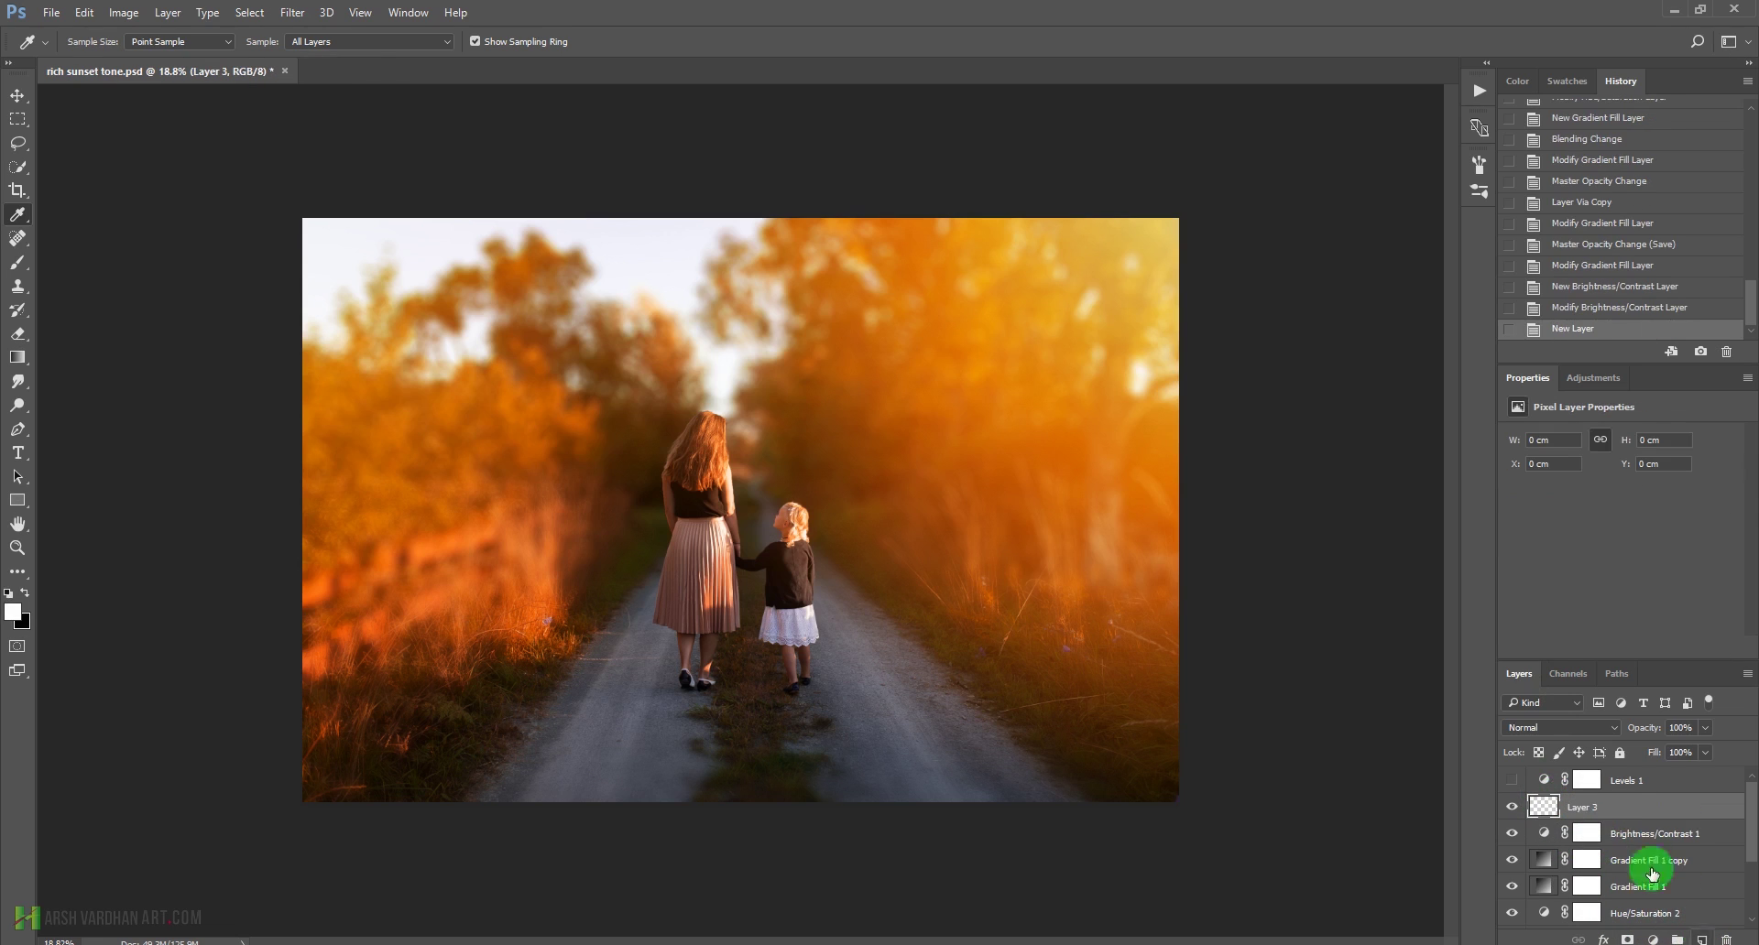
pyautogui.click(1581, 728)
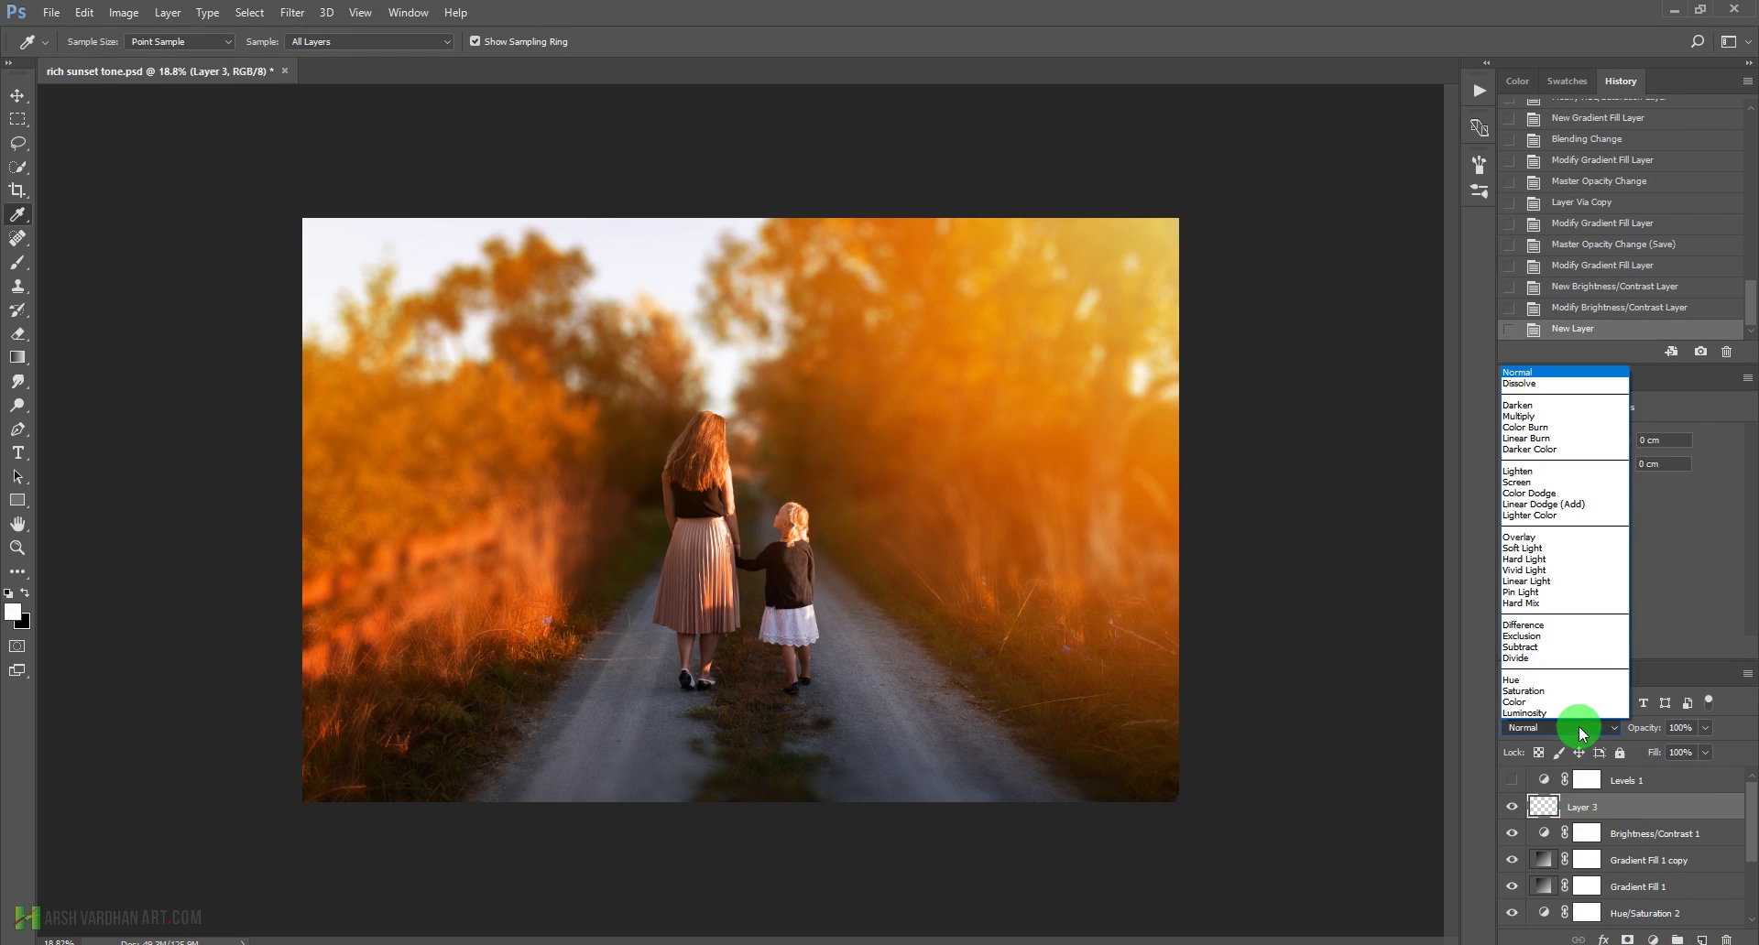
pyautogui.click(1554, 496)
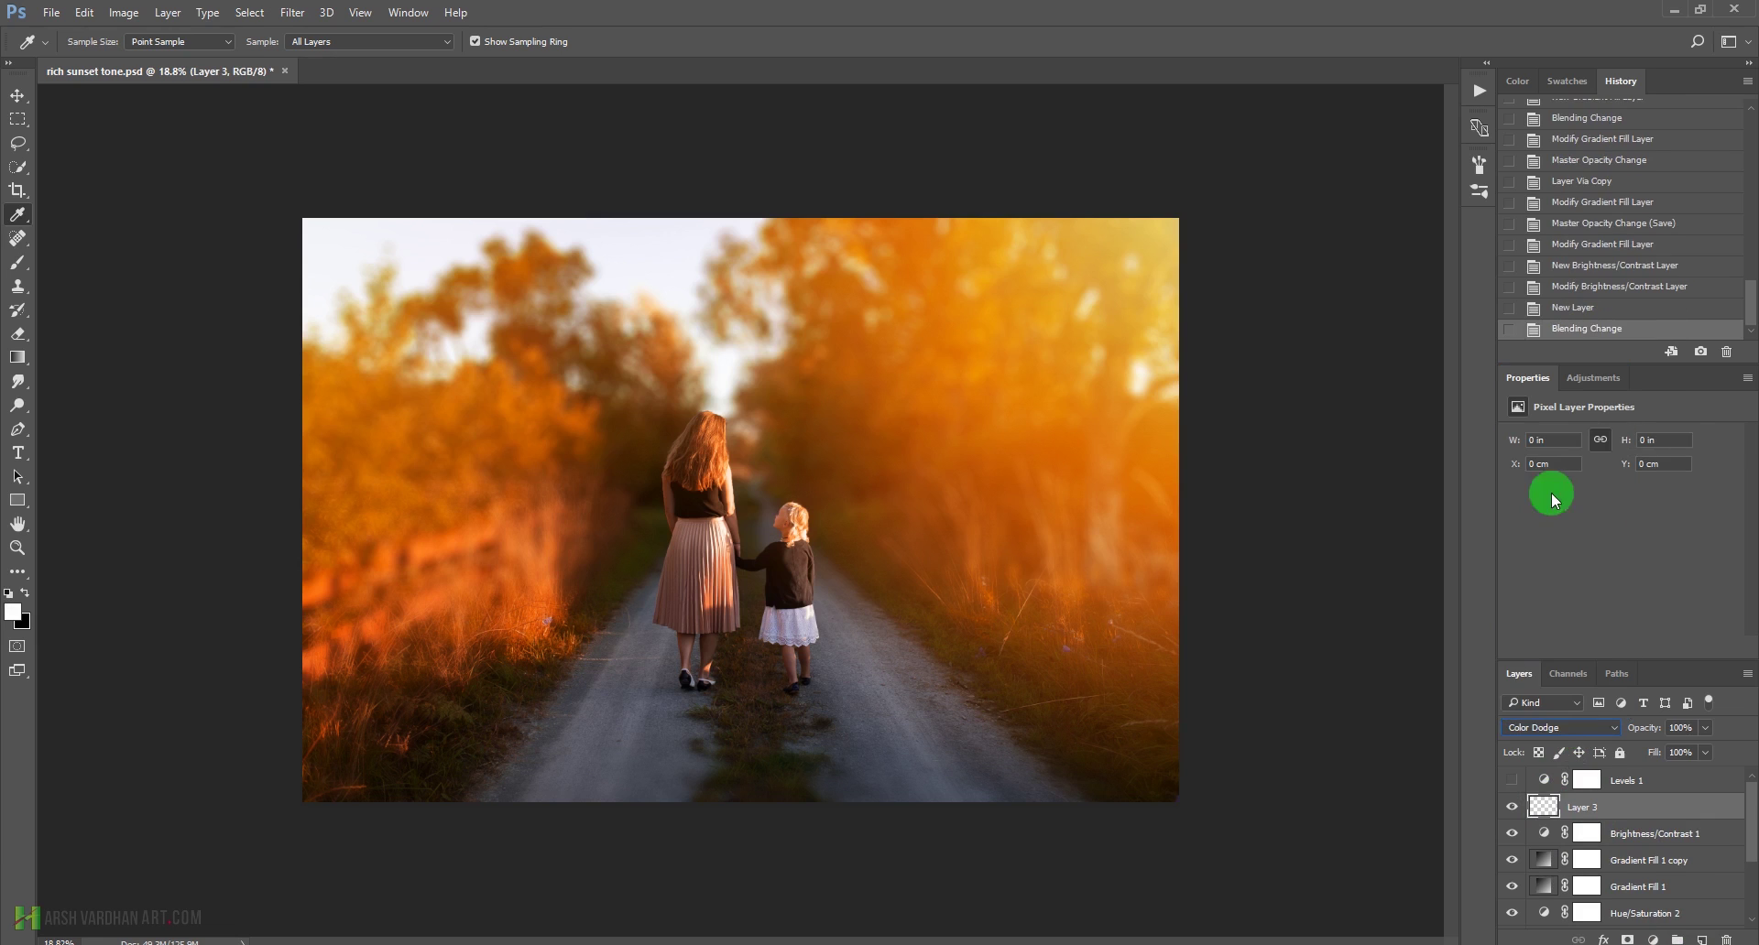
# Paint an orange glow over the trees in the photo's upper-right corner with a soft 1800-size brush at 20% opacity
pyautogui.click(1562, 91)
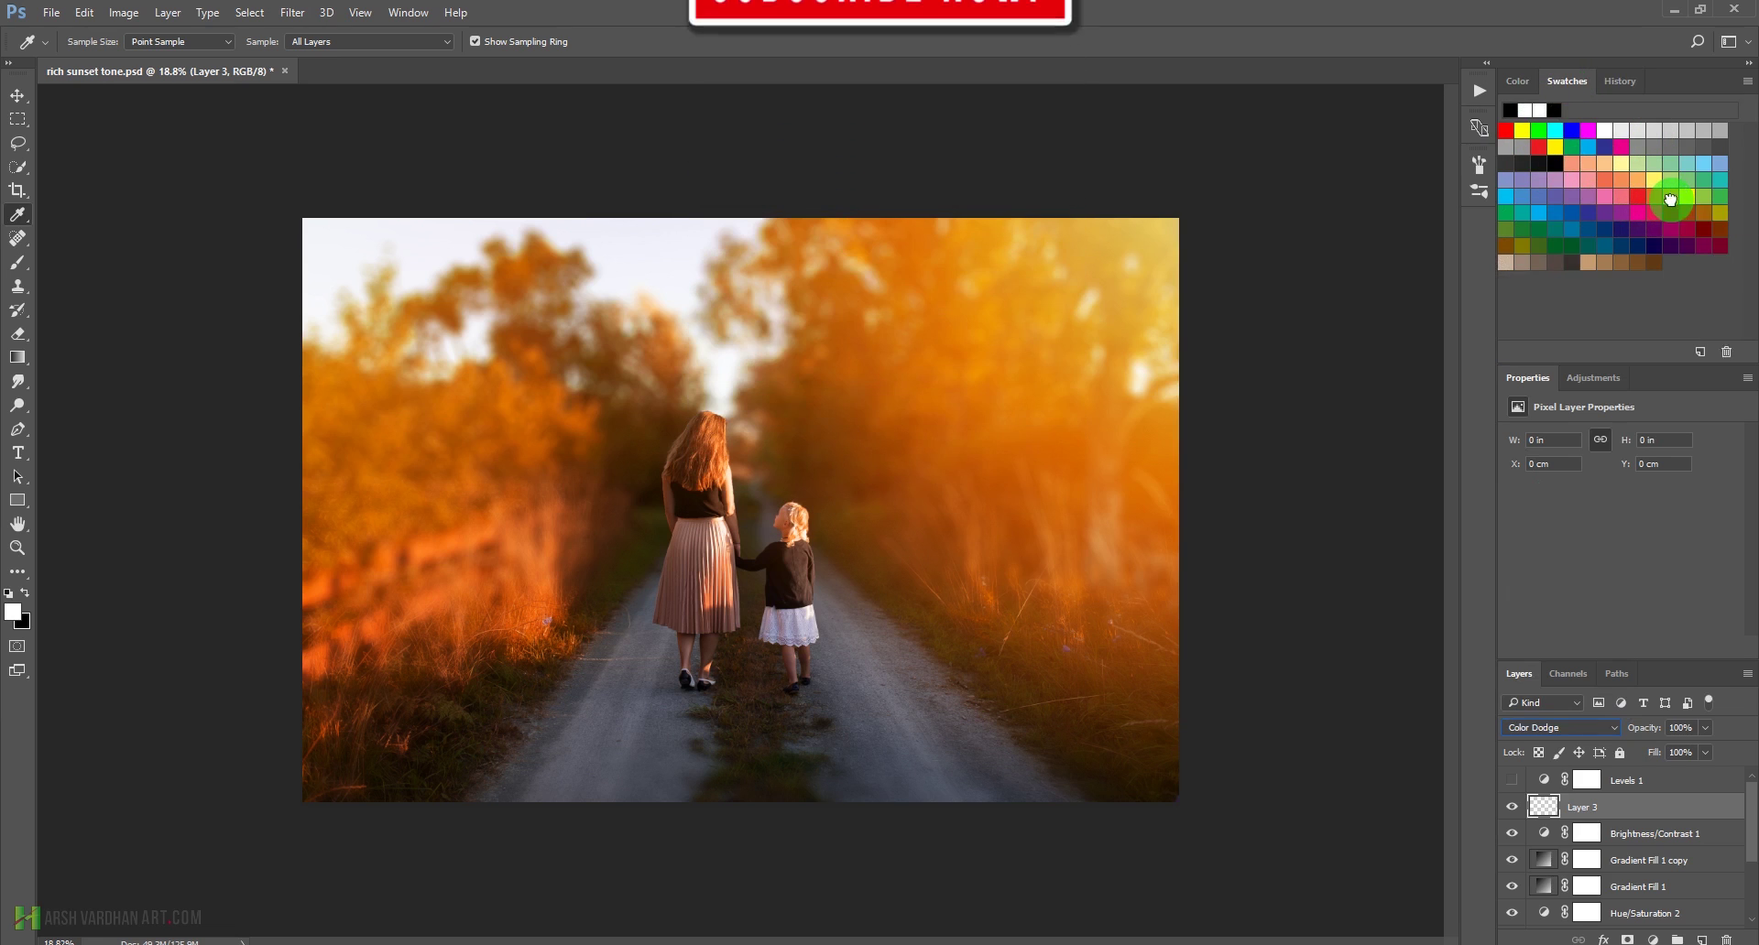
pyautogui.click(1670, 200)
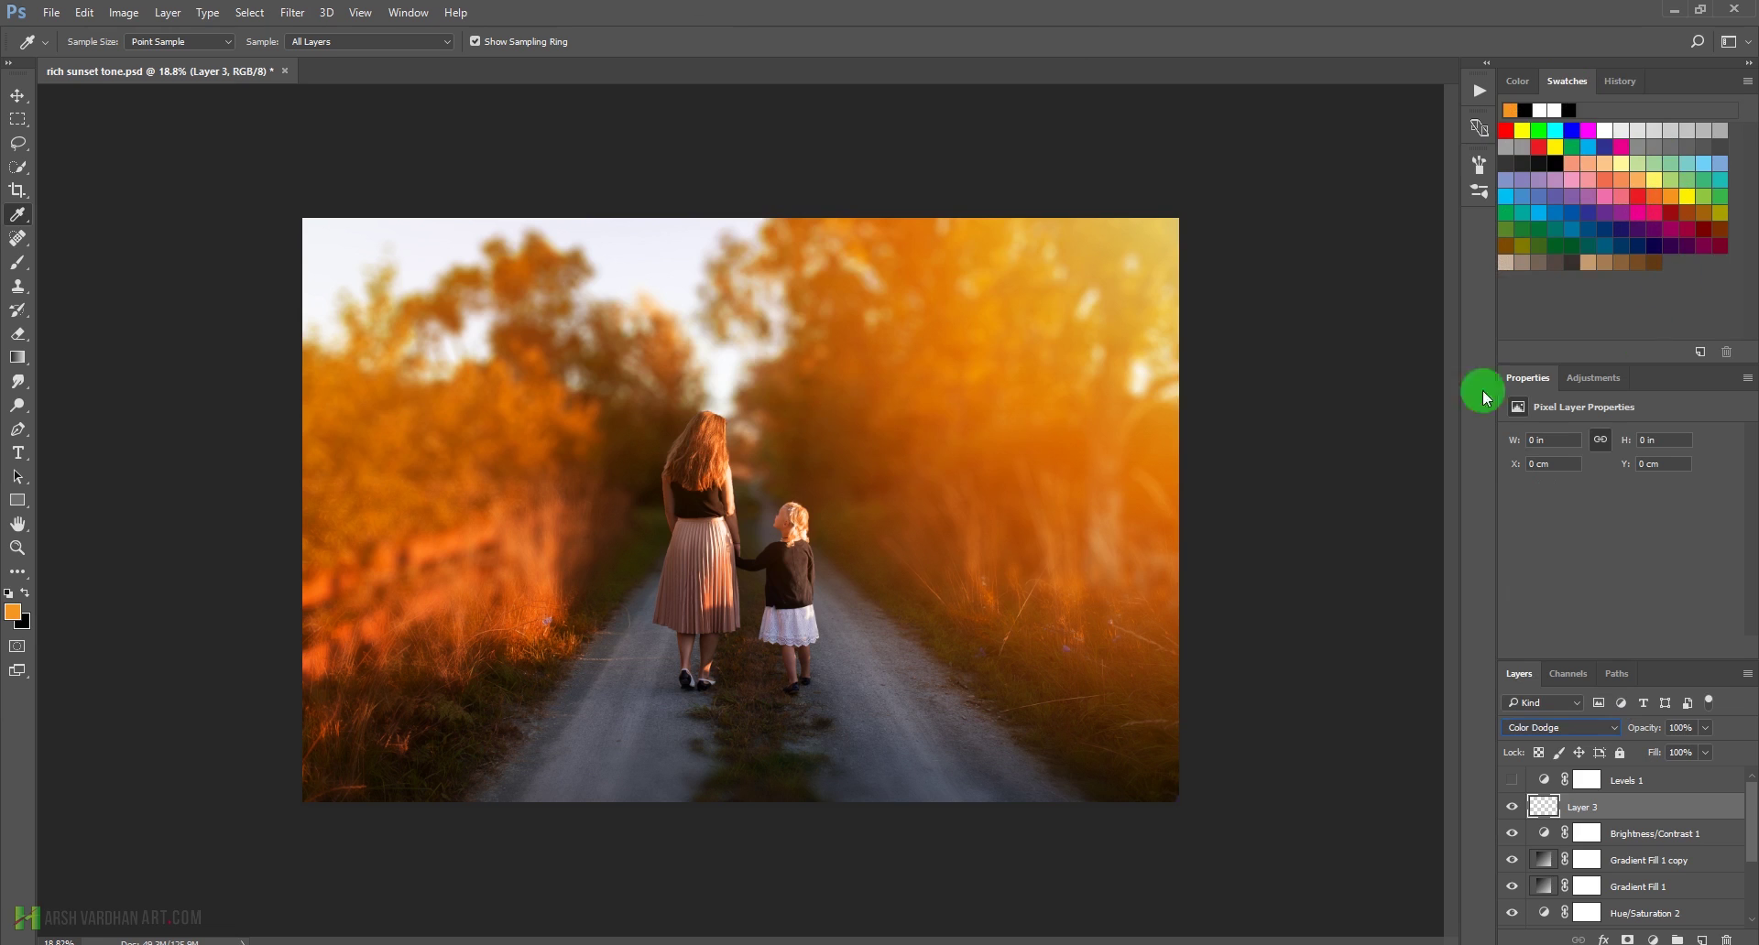
pyautogui.click(20, 263)
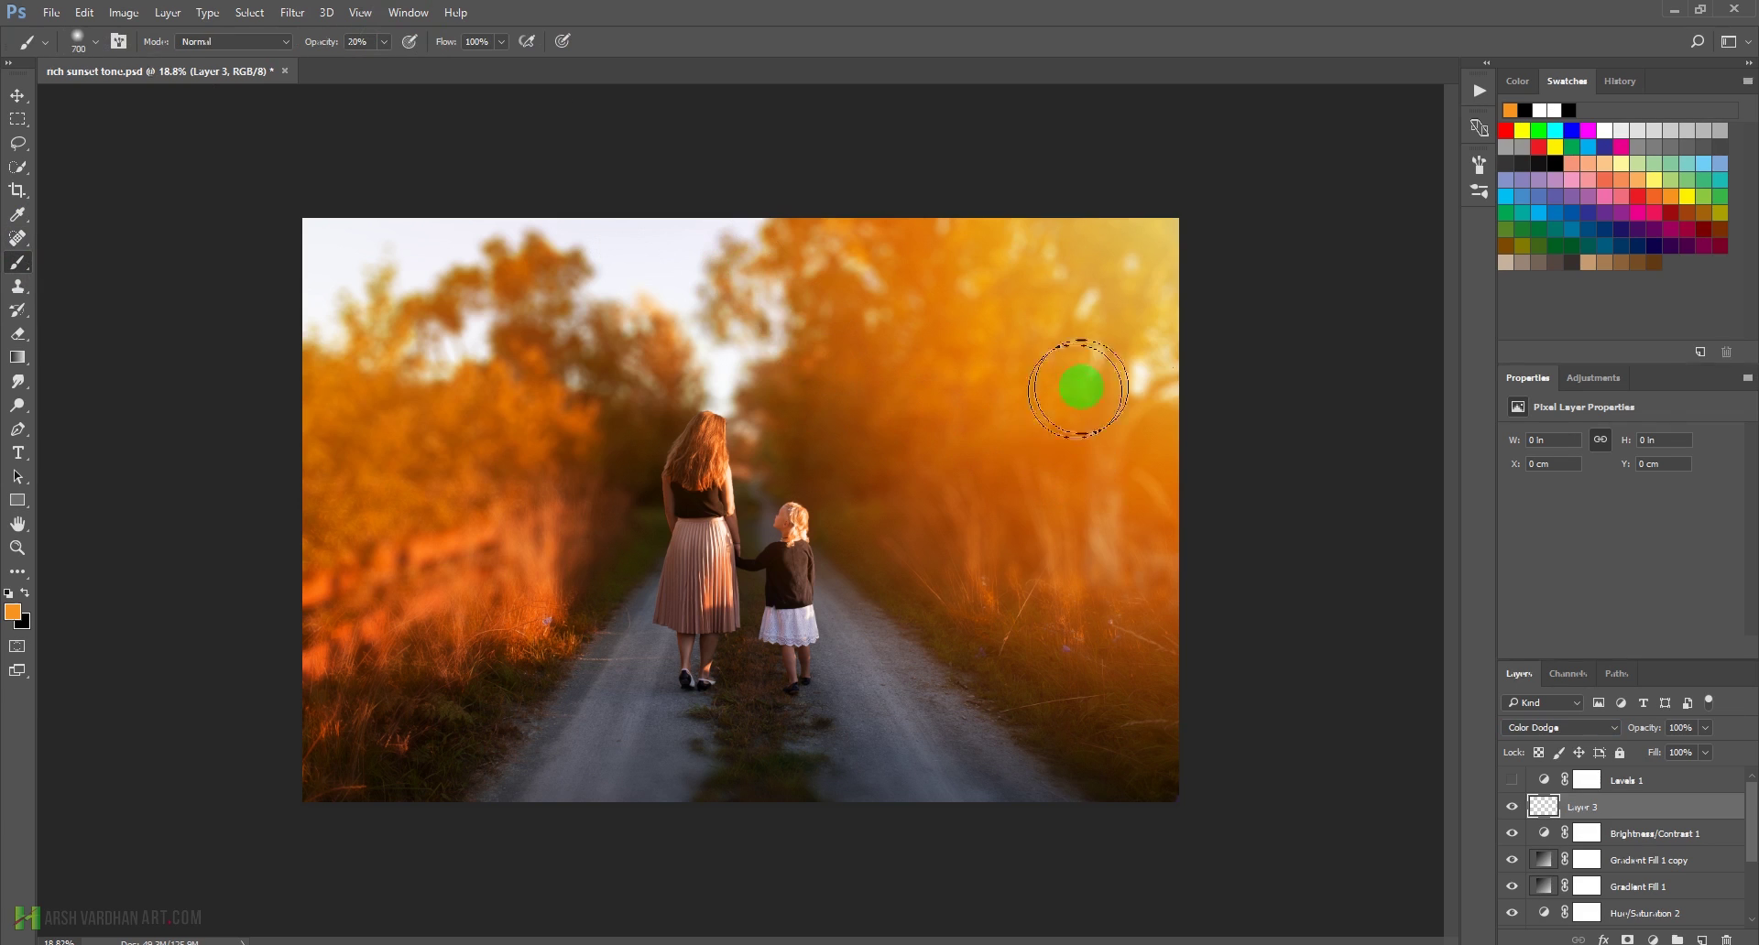
pyautogui.press(']')
pyautogui.press(']')
pyautogui.press(']')
pyautogui.press(']')
pyautogui.press(']')
pyautogui.press(']')
pyautogui.press(']')
pyautogui.press(']')
pyautogui.press(']')
pyautogui.press(']')
pyautogui.press(']')
pyautogui.press(']')
pyautogui.click(1149, 279)
pyautogui.moveTo(663, 577)
pyautogui.mouseDown()
pyautogui.moveTo(921, 396)
pyautogui.moveTo(1331, 299)
pyautogui.mouseUp()
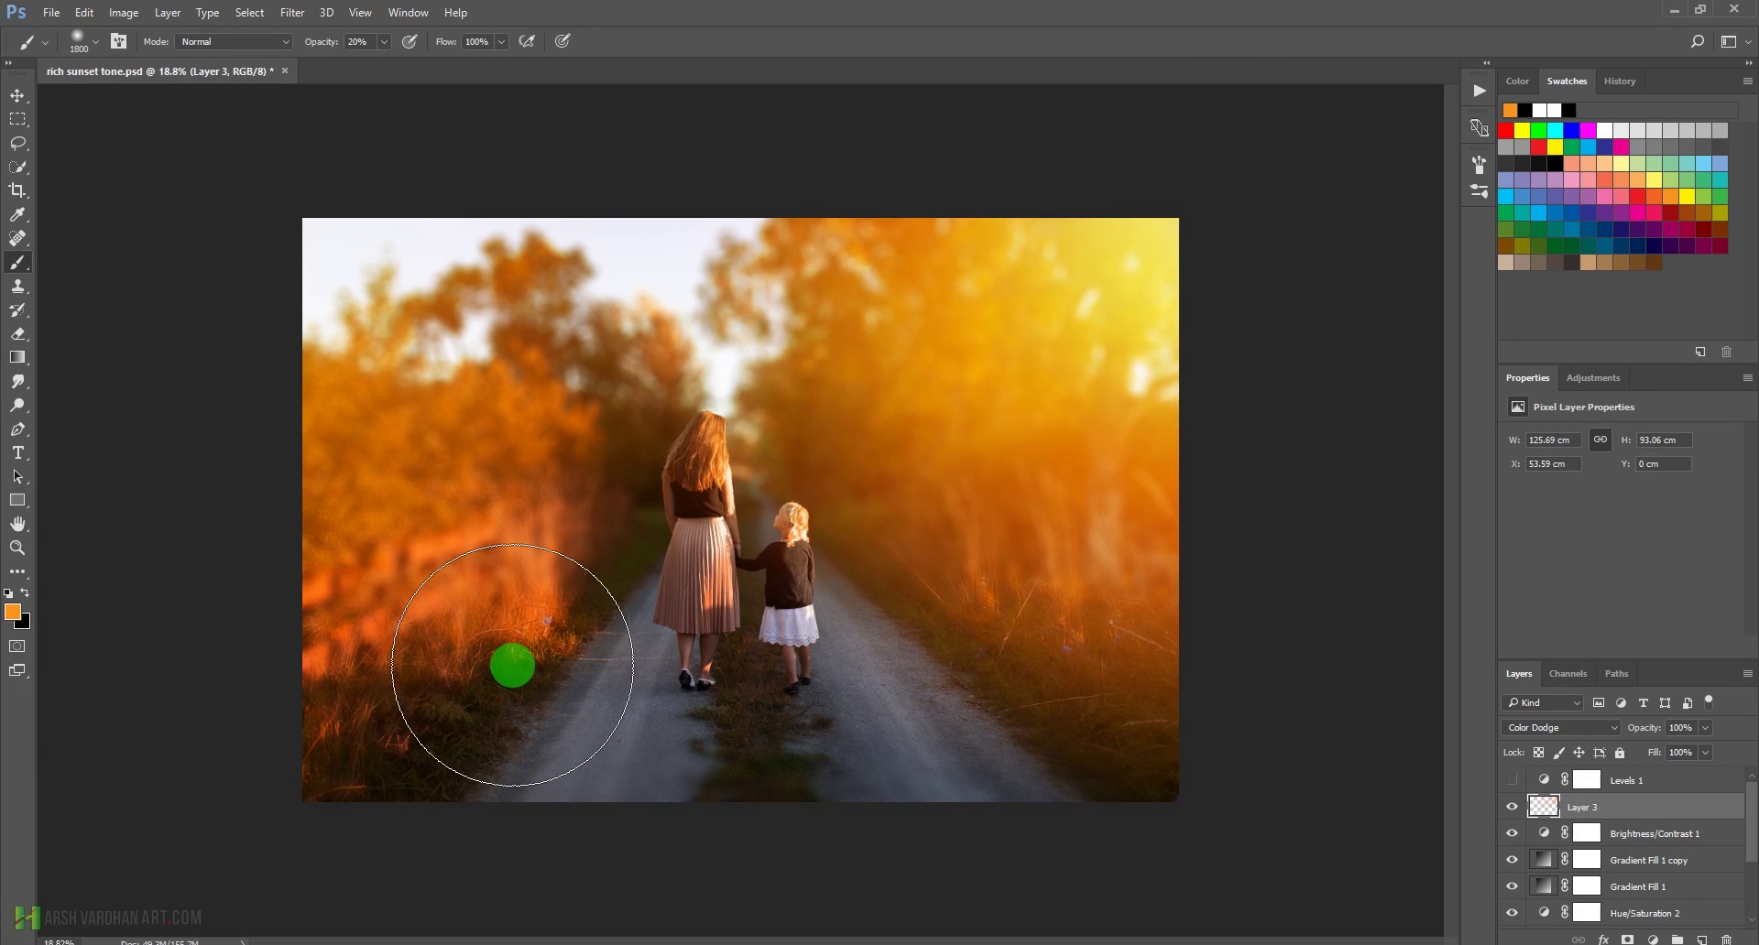
# Change the foreground color to near-white (fffdfa) and lower the brush opacity to 10%
pyautogui.click(13, 611)
pyautogui.moveTo(1255, 357); pyautogui.dragTo(1211, 339)
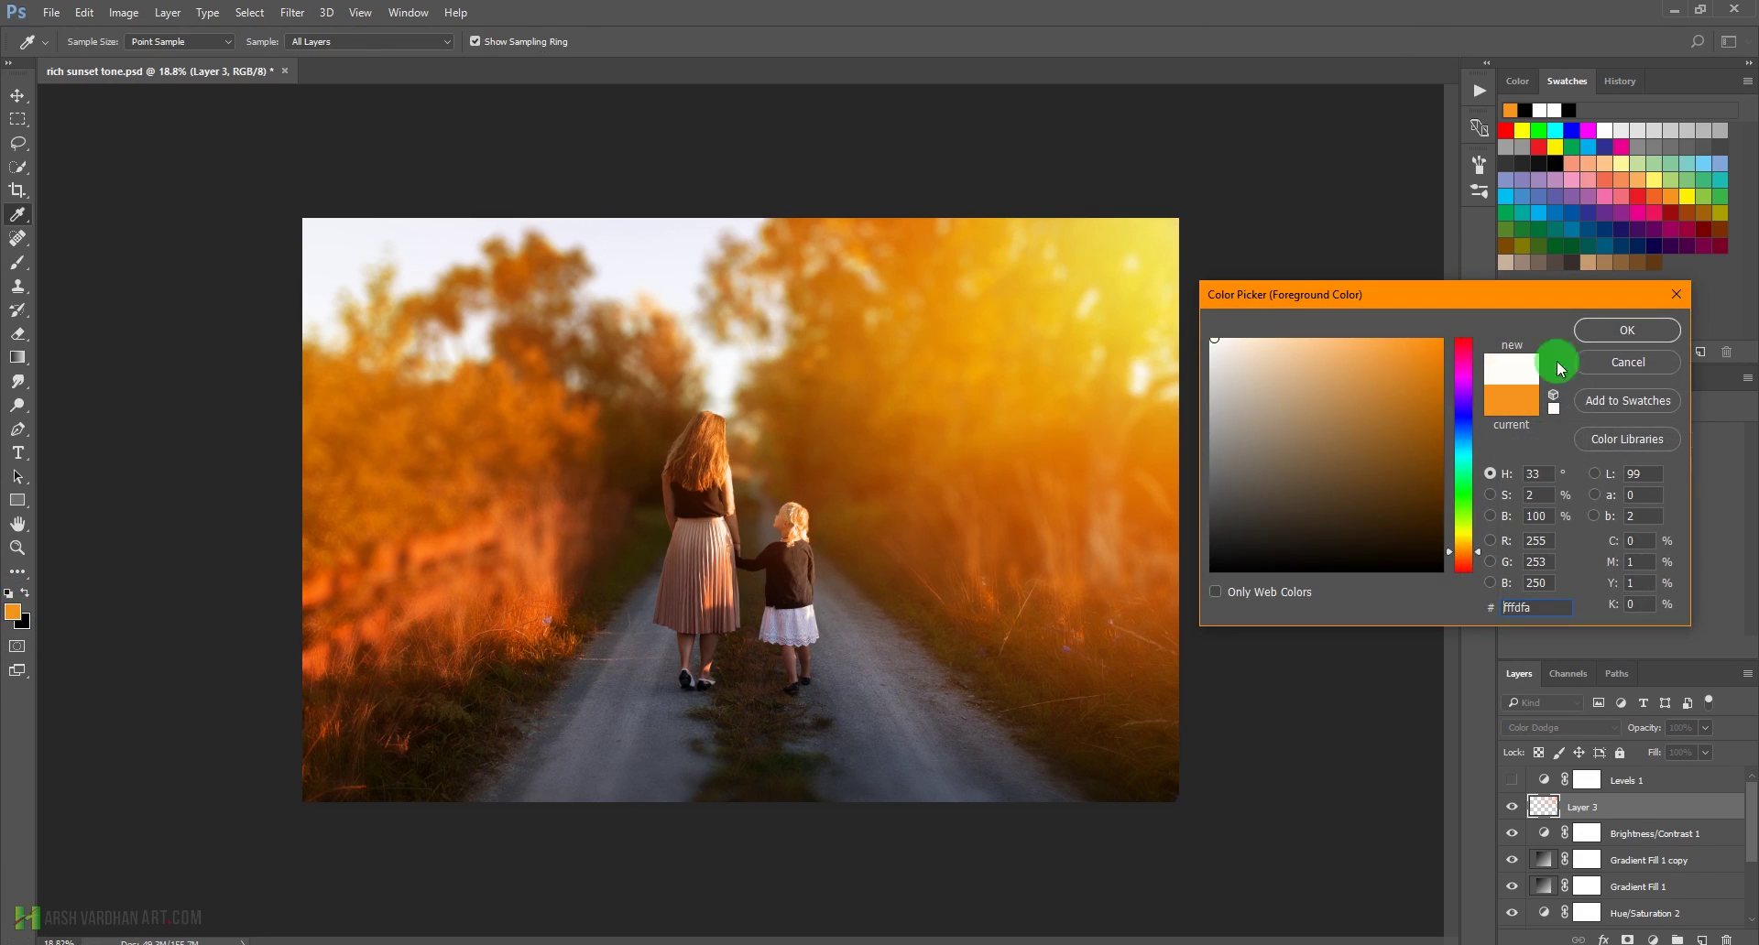
pyautogui.click(1626, 330)
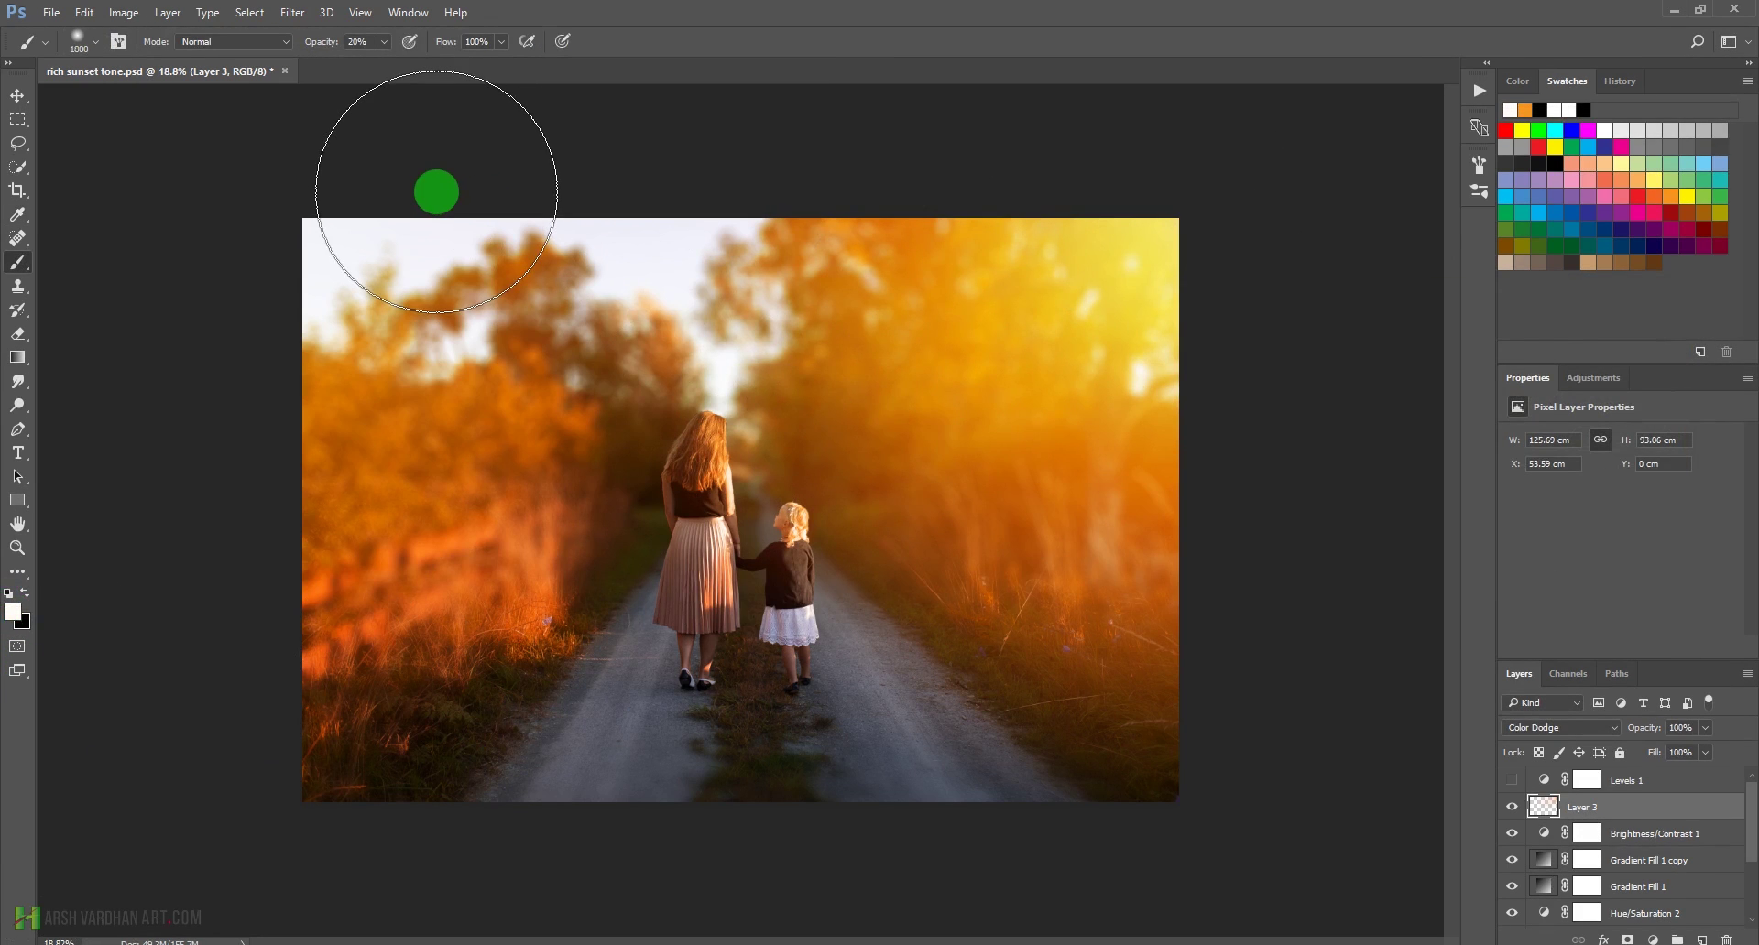
pyautogui.moveTo(379, 46); pyautogui.dragTo(353, 59)
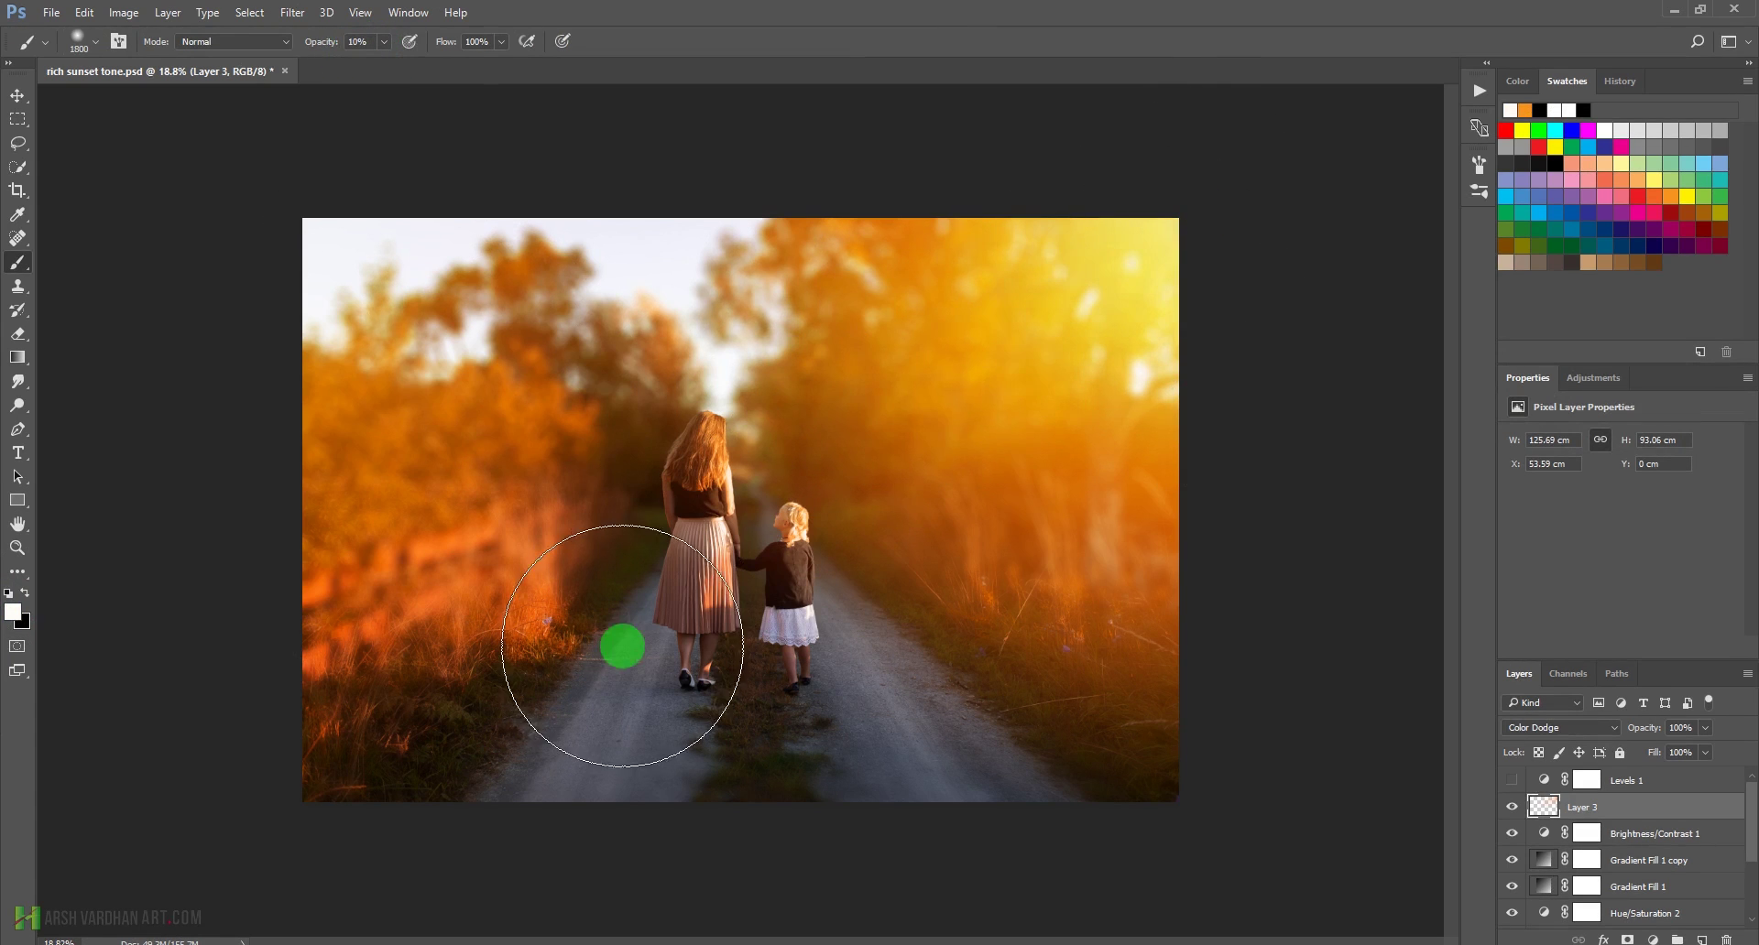
# Try brushing near-white light around the two figures and the left grass on the Color Dodge layer, and undo it
pyautogui.click(855, 456)
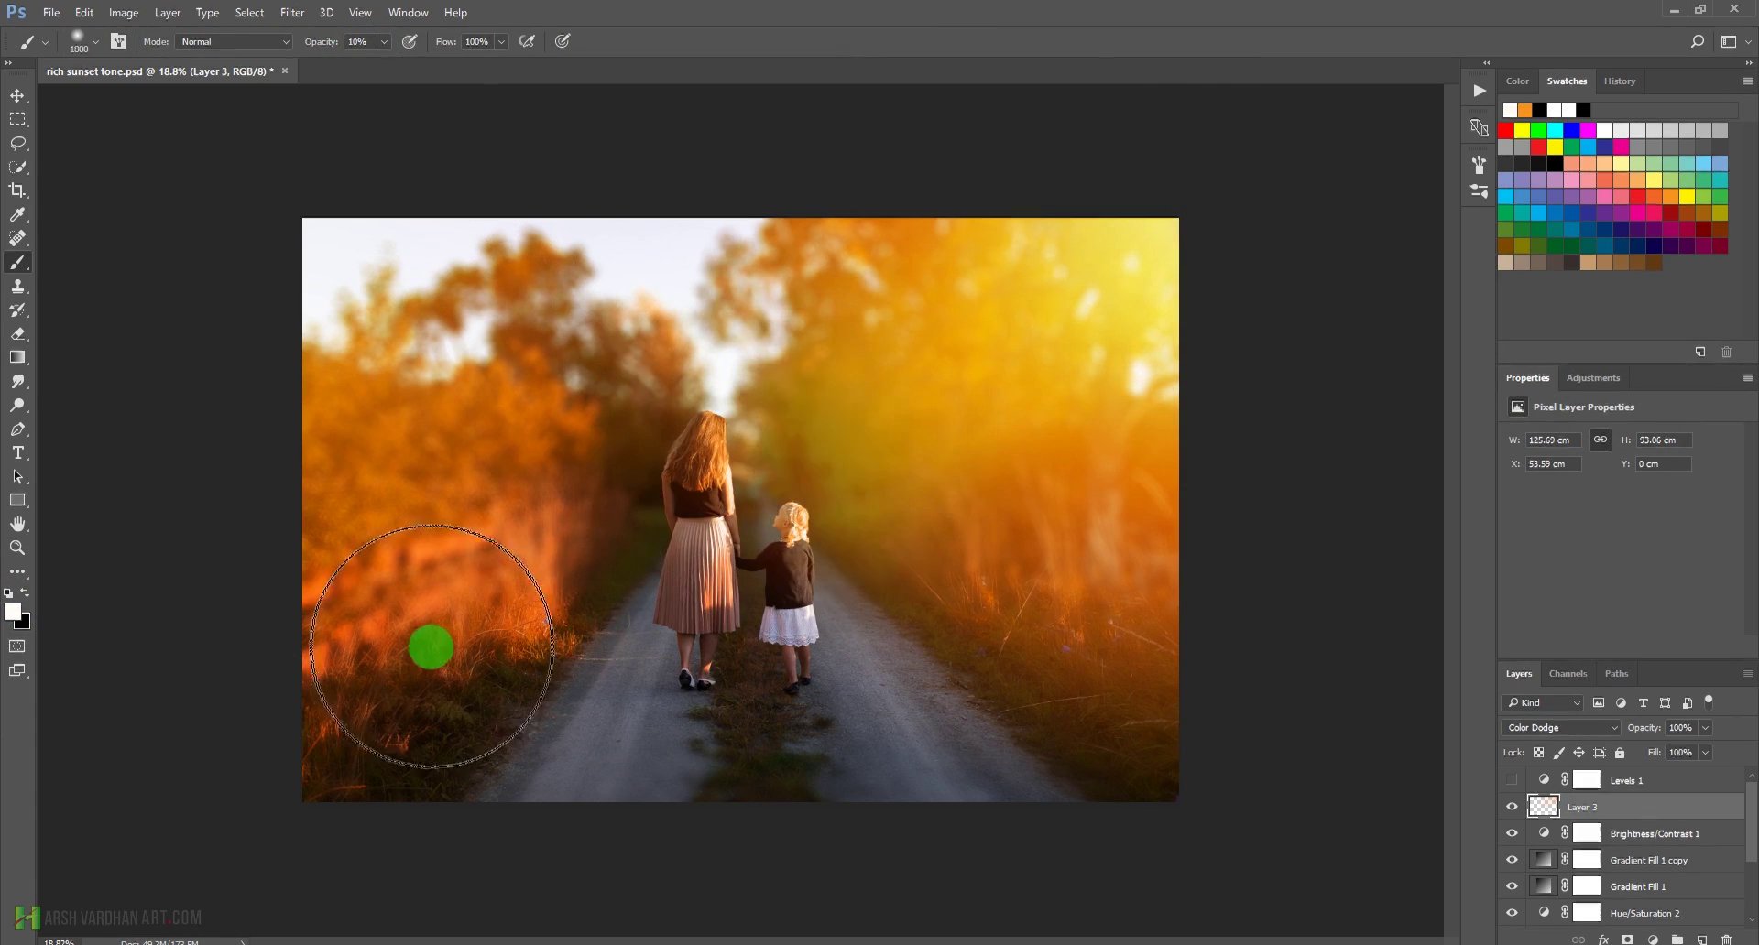
pyautogui.moveTo(430, 648); pyautogui.dragTo(400, 656)
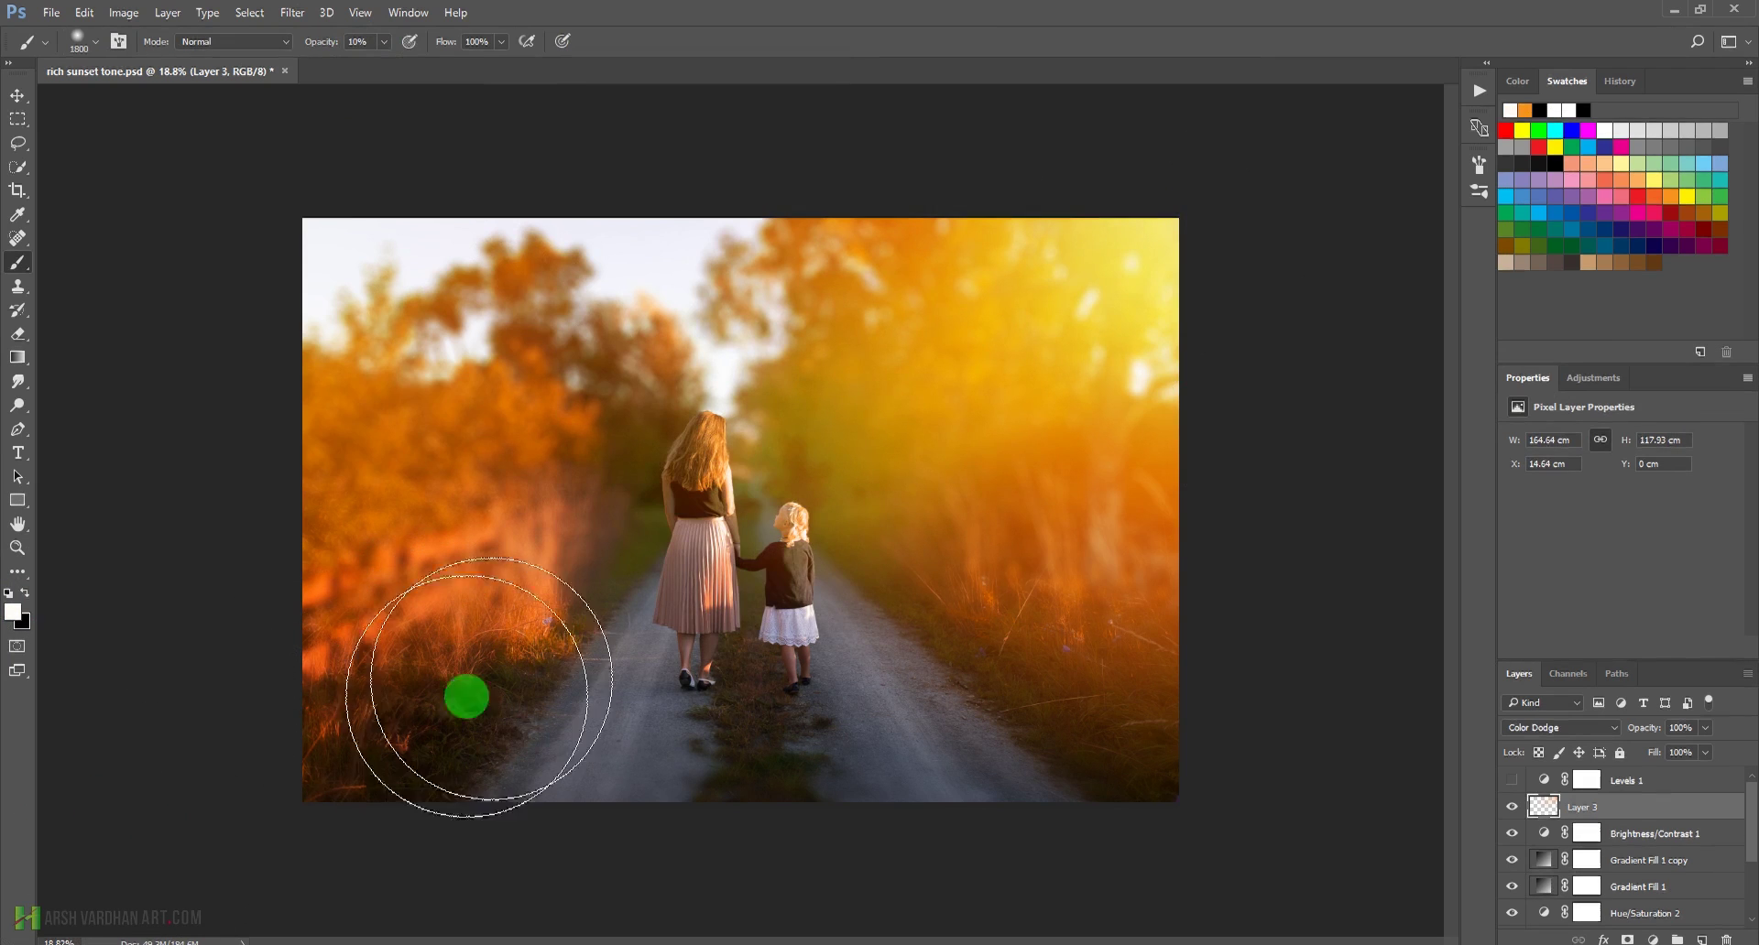
pyautogui.hotkey('ctrl', 'z')
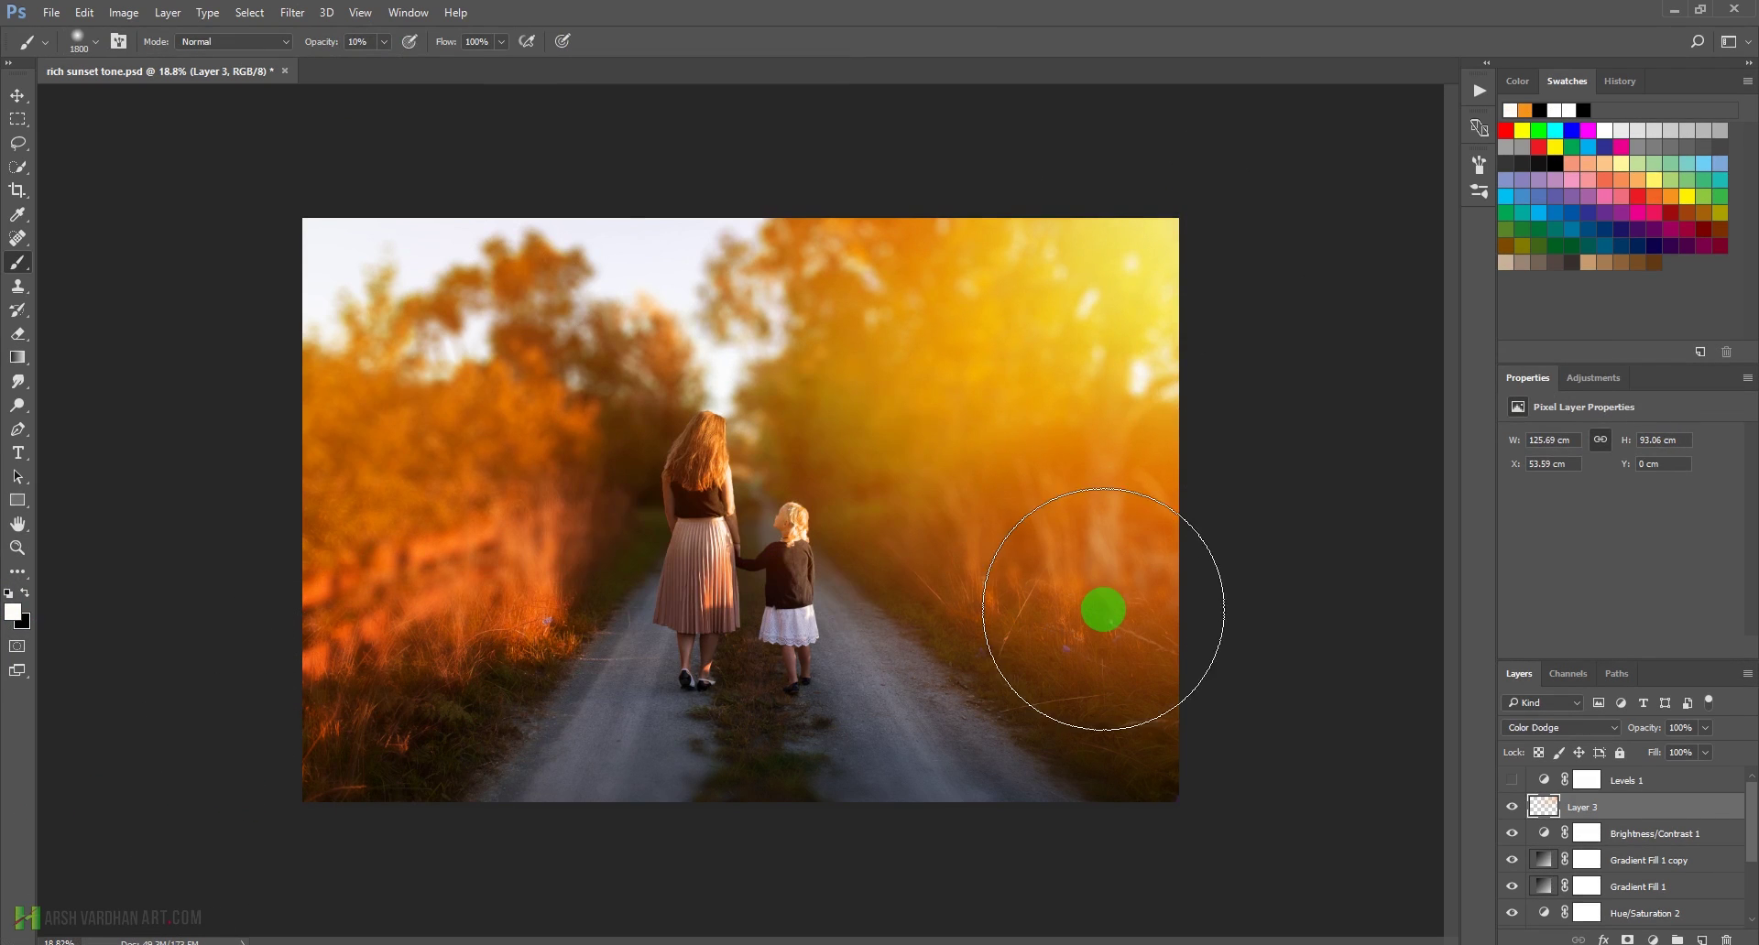
pyautogui.moveTo(709, 525)
pyautogui.mouseDown()
pyautogui.moveTo(774, 533)
pyautogui.moveTo(792, 510)
pyautogui.mouseUp()
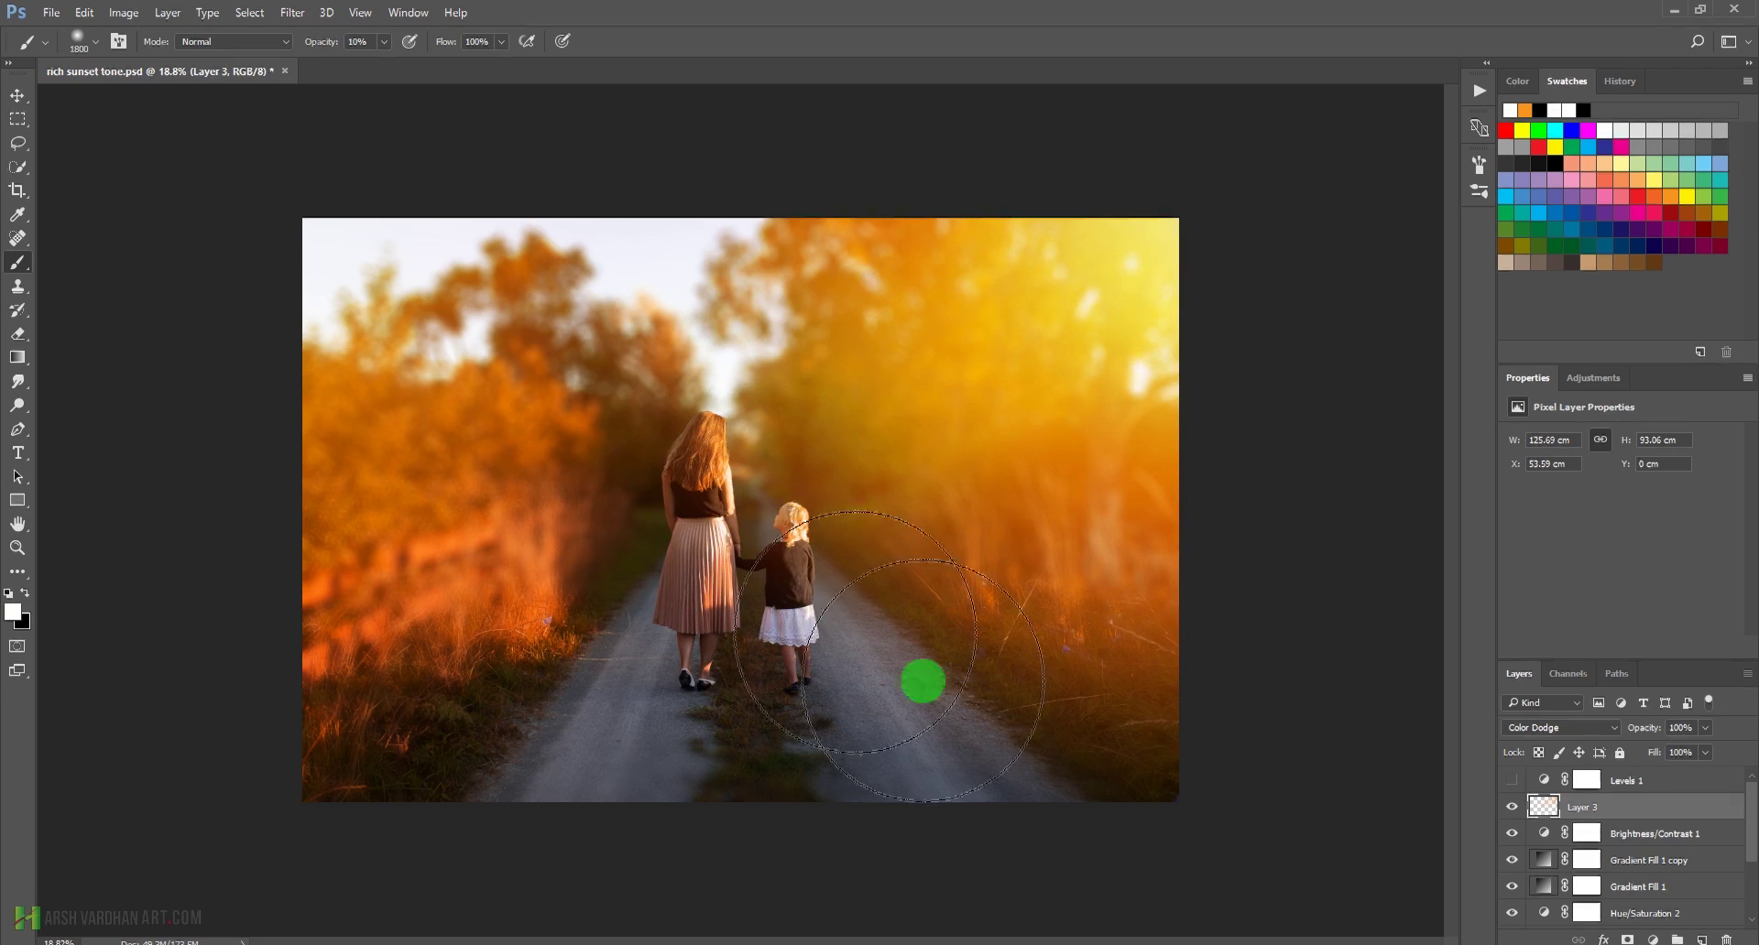
# Compare the image with and without the painted Color Dodge layer, and set that layer's opacity to 74%
pyautogui.click(1511, 807)
pyautogui.click(1511, 807)
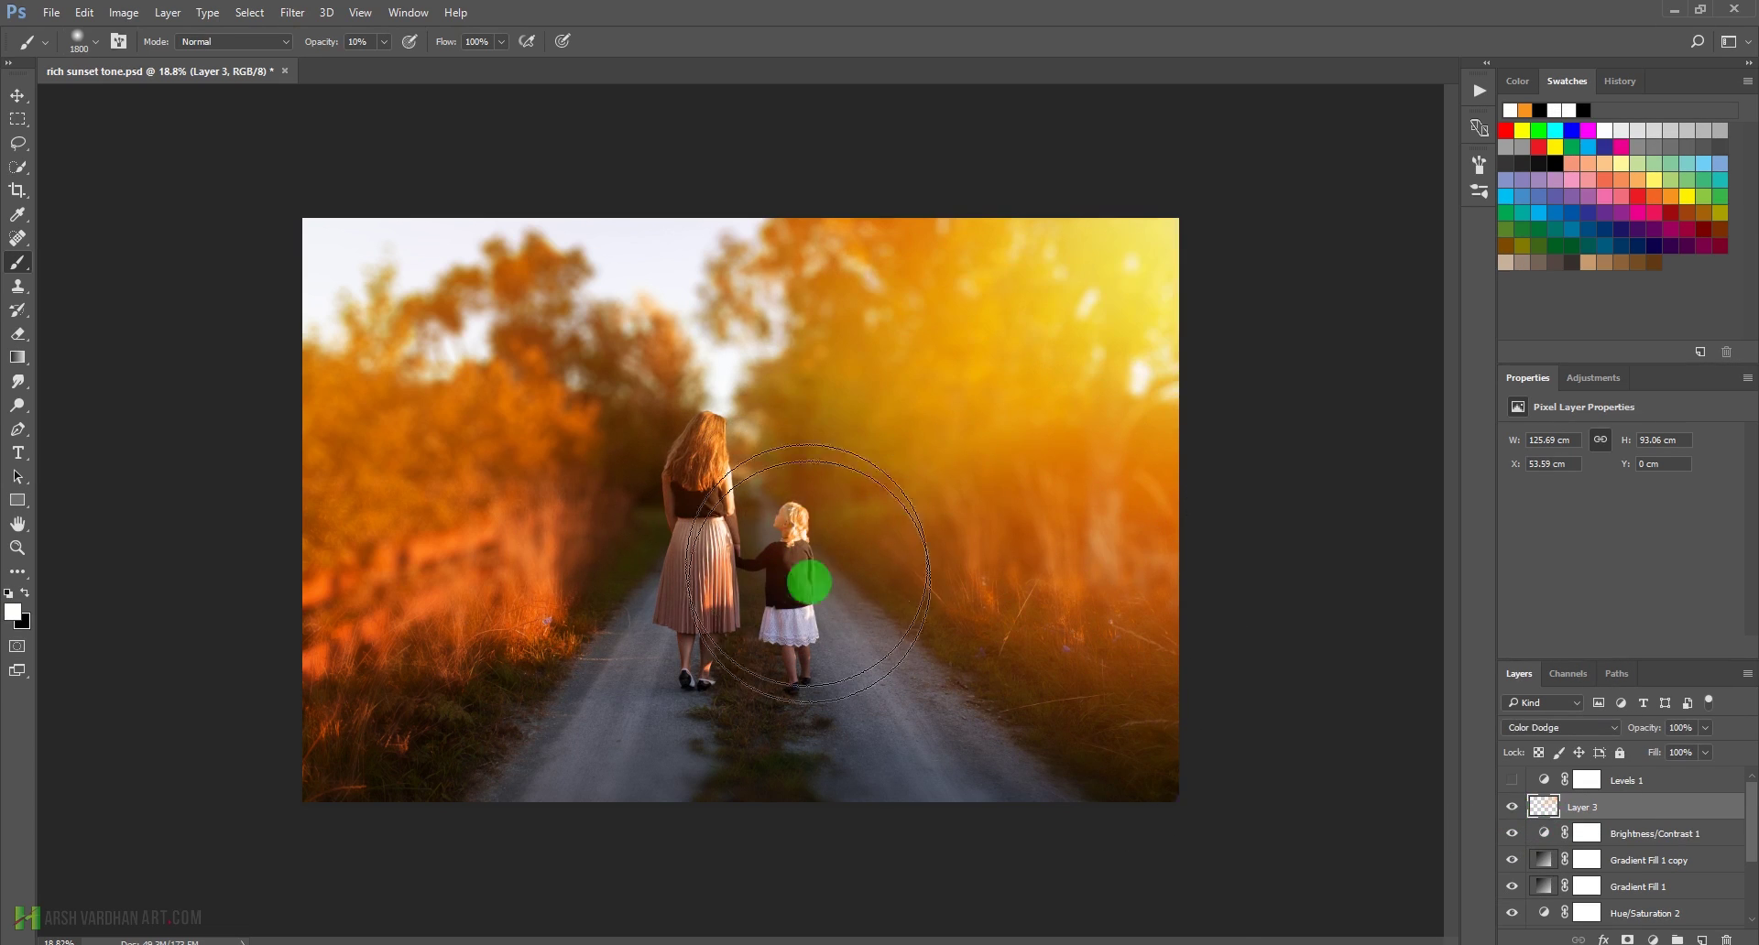
pyautogui.click(1705, 728)
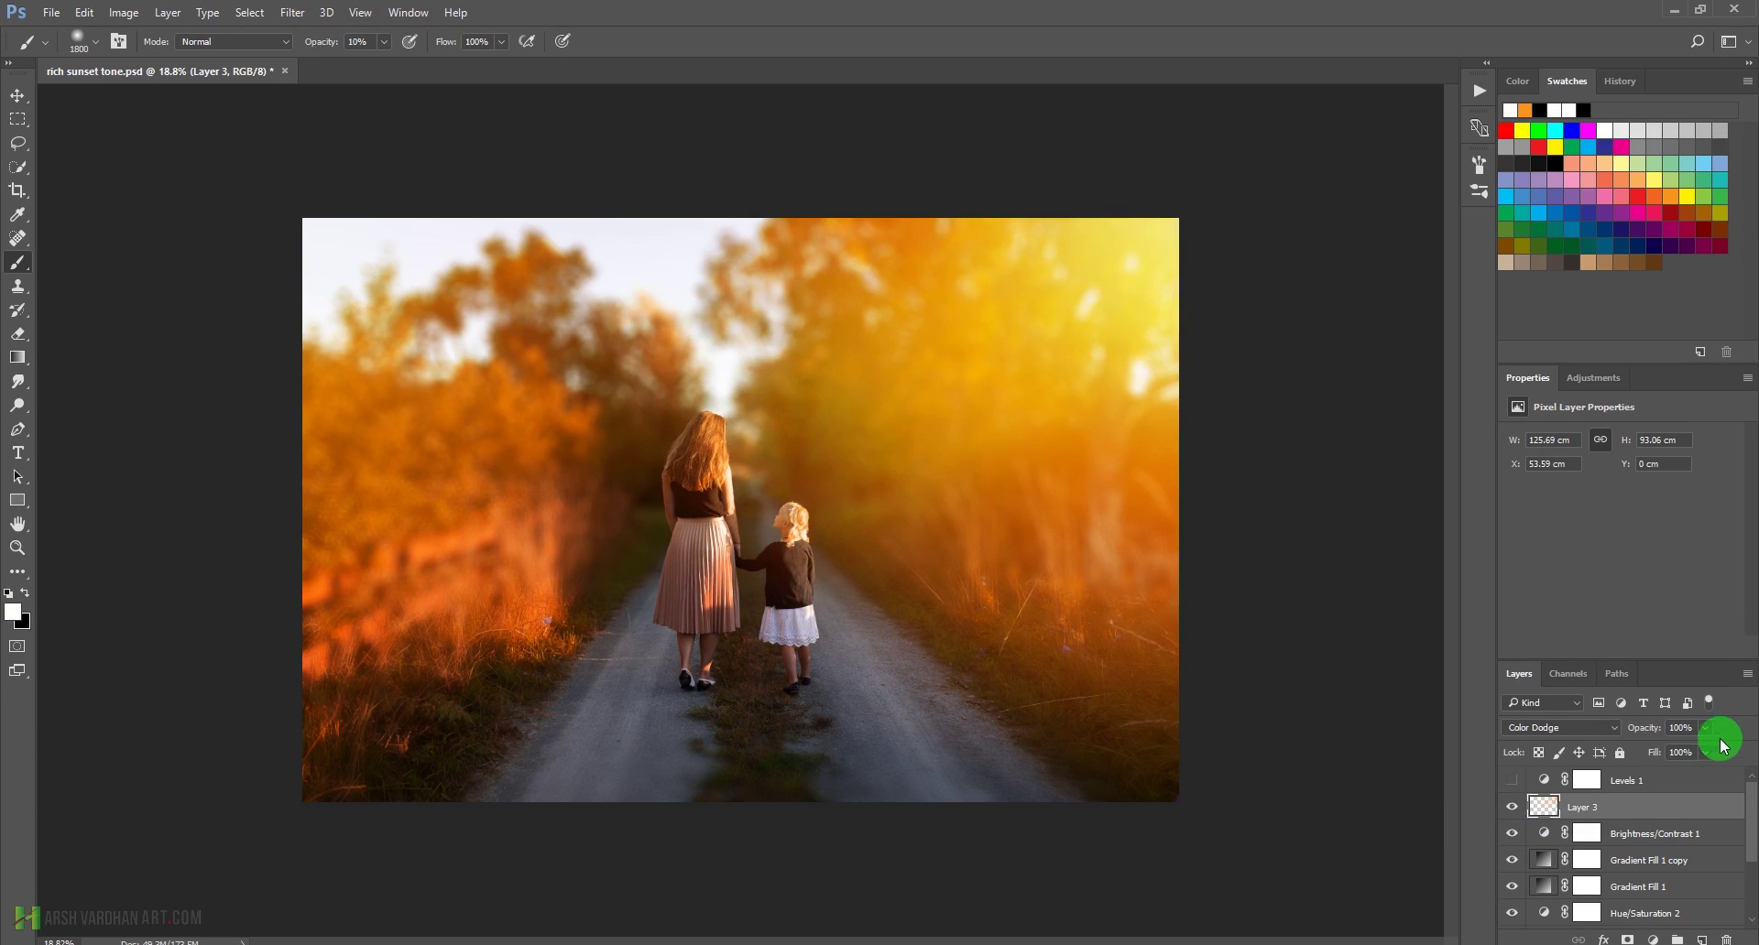
pyautogui.moveTo(1694, 749); pyautogui.dragTo(1686, 753)
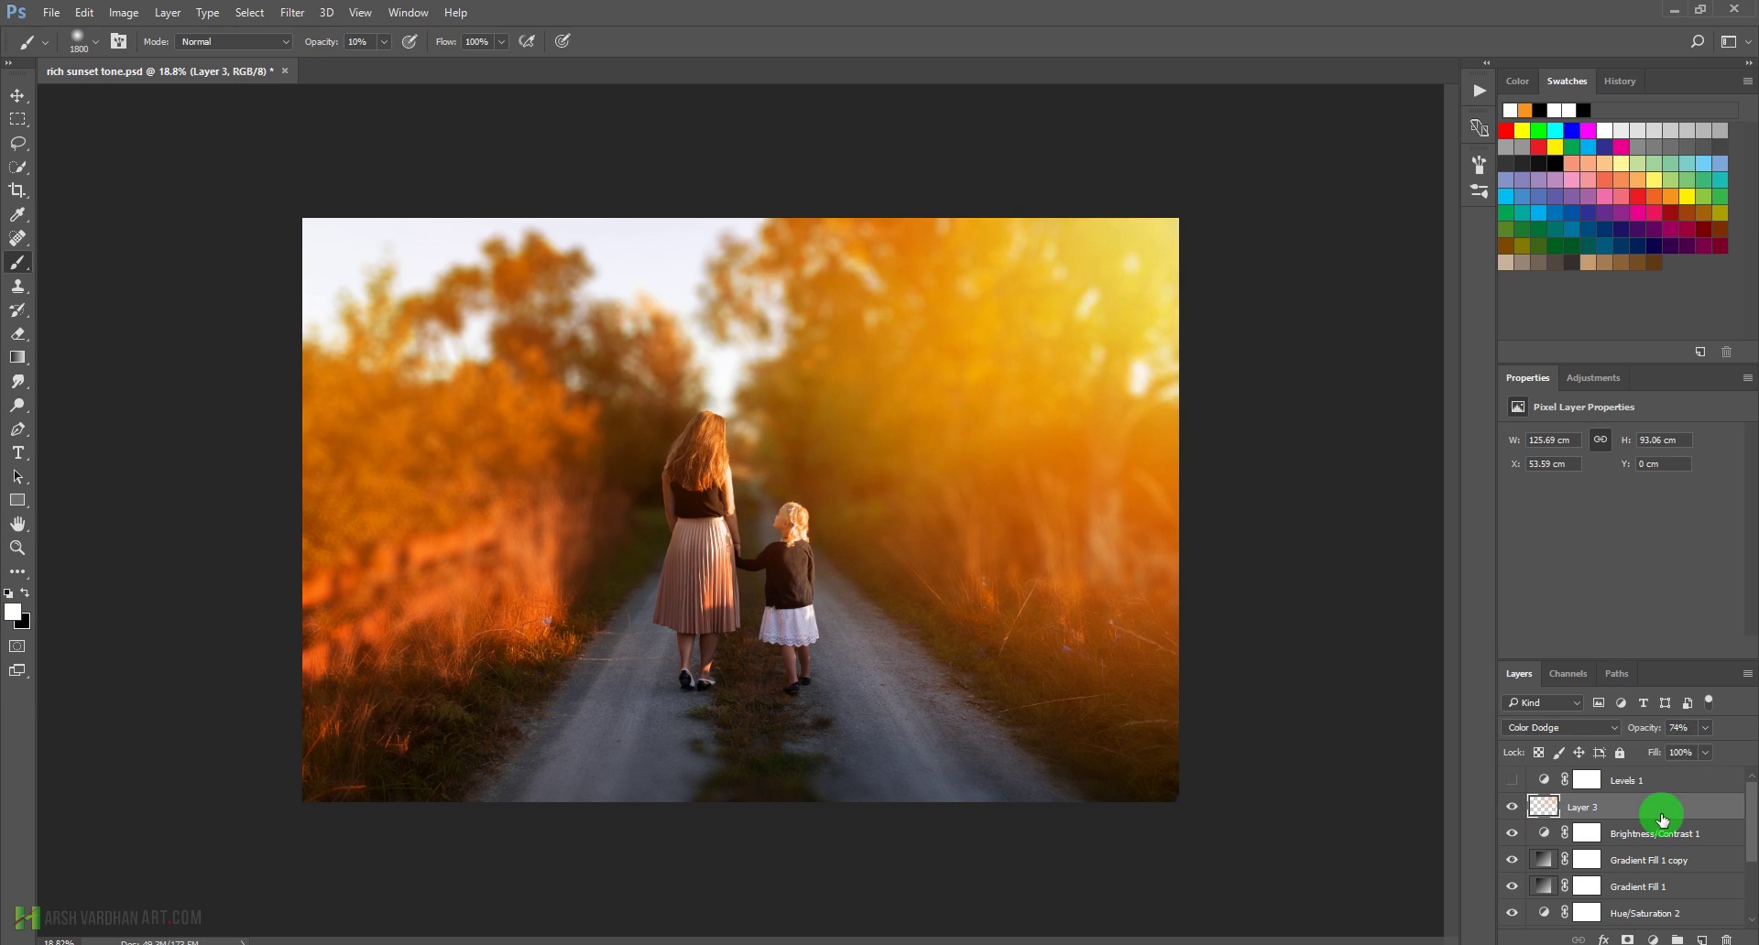